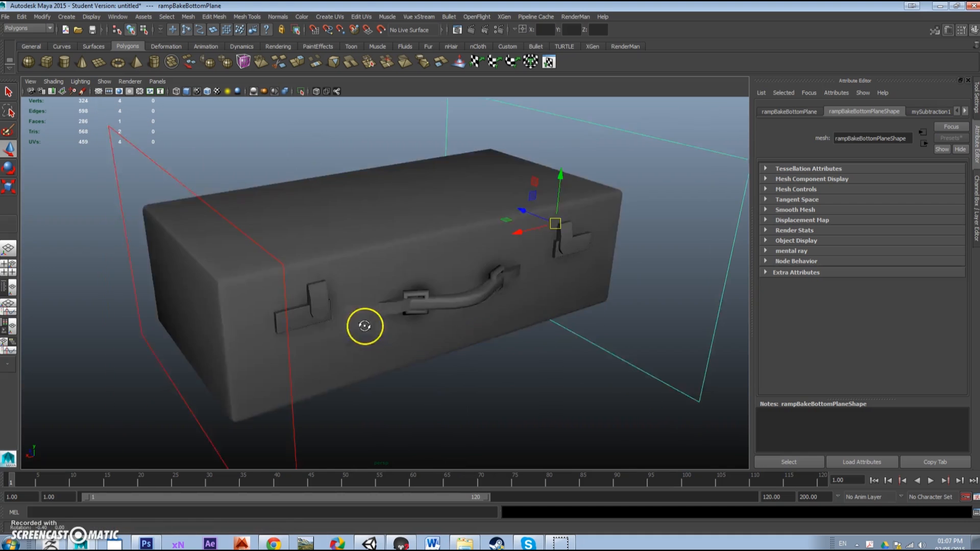
# Select the low-poly suitcase model and open its UV layout in the UV Texture Editor.
pyautogui.click(295, 324)
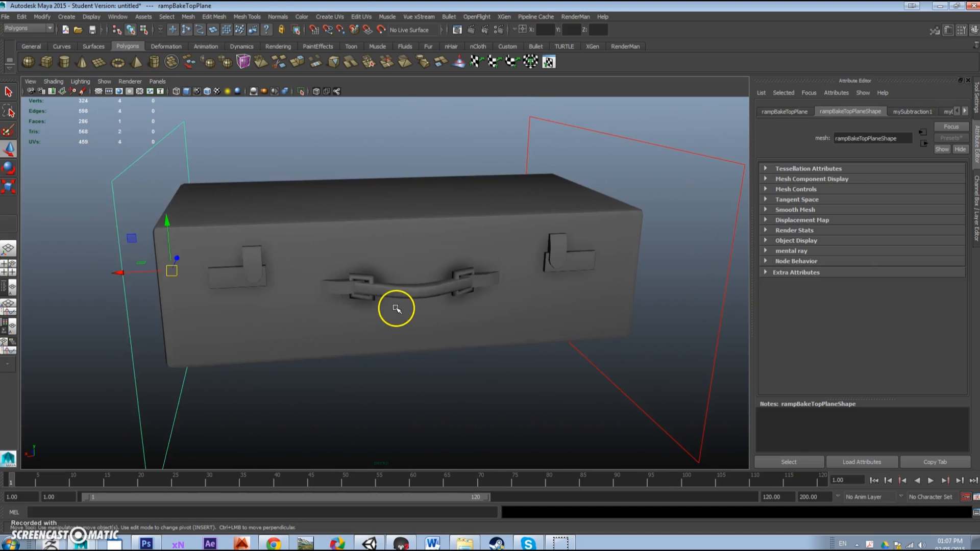
pyautogui.click(304, 366)
pyautogui.keyDown('alt'); pyautogui.moveTo(304, 366); pyautogui.dragTo(326, 370); pyautogui.keyUp('alt')
pyautogui.scroll(2, 327, 364)
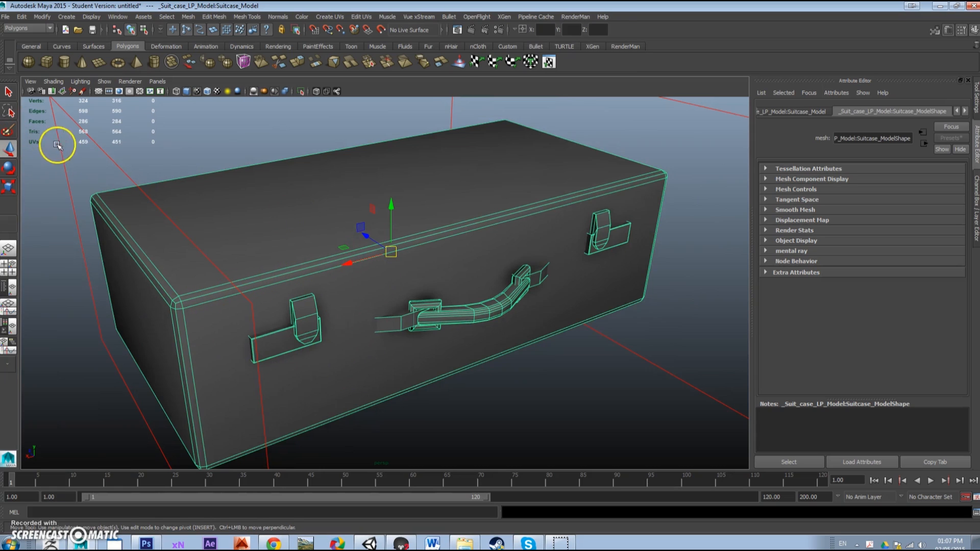
pyautogui.scroll(-5, 498, 280)
pyautogui.keyDown('alt'); pyautogui.moveTo(499, 280); pyautogui.dragTo(578, 98); pyautogui.keyUp('alt')
pyautogui.click(550, 63)
pyautogui.keyDown('alt'); pyautogui.moveTo(388, 295); pyautogui.dragTo(426, 313); pyautogui.keyUp('alt')
pyautogui.scroll(3, 651, 357)
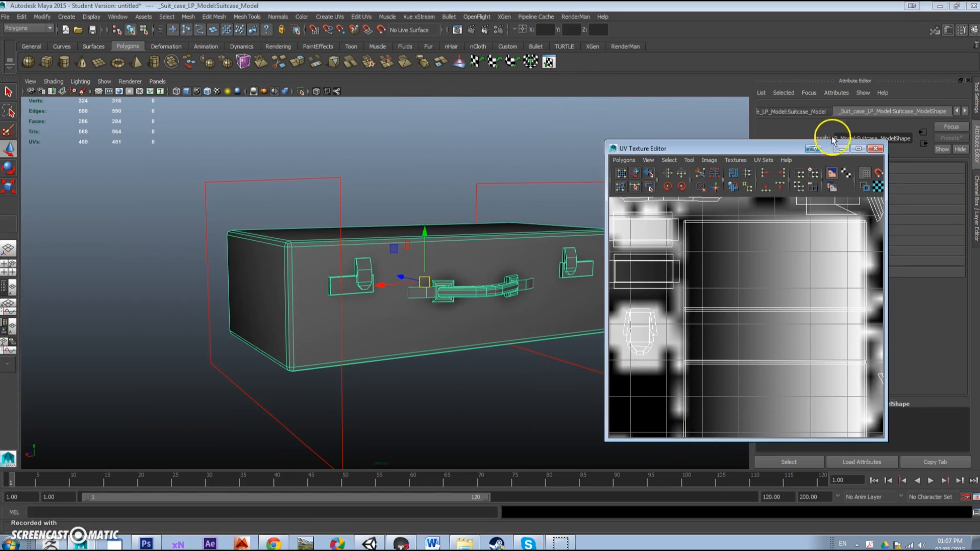
# Hide the texture image in the UV Texture Editor, examine the suitcase's full UV layout, and close the editor.
pyautogui.click(832, 173)
pyautogui.keyDown('alt'); pyautogui.moveTo(720, 313); pyautogui.dragTo(700, 346); pyautogui.keyUp('alt')
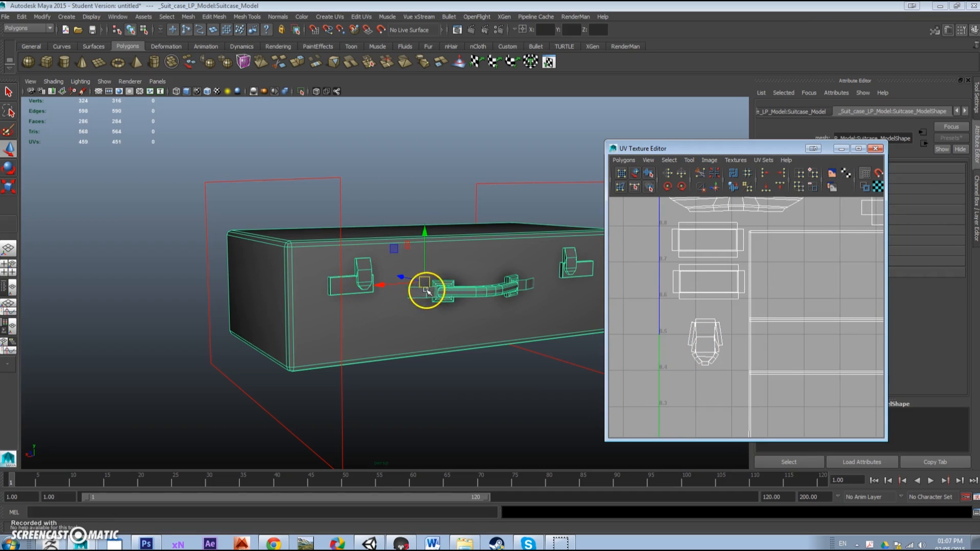
pyautogui.scroll(-3, 719, 314)
pyautogui.keyDown('alt'); pyautogui.moveTo(795, 341); pyautogui.dragTo(767, 360); pyautogui.keyUp('alt')
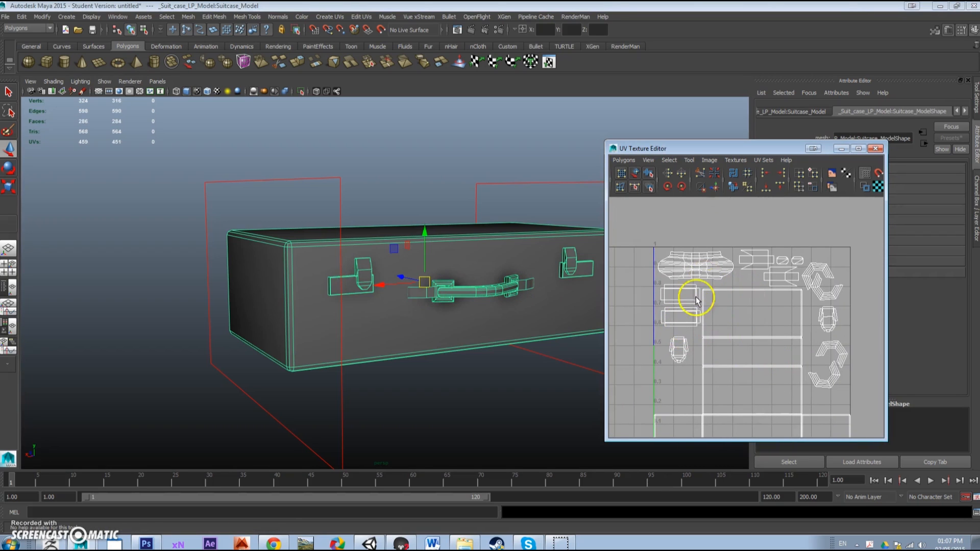
pyautogui.keyDown('alt'); pyautogui.moveTo(396, 278); pyautogui.dragTo(270, 335); pyautogui.keyUp('alt')
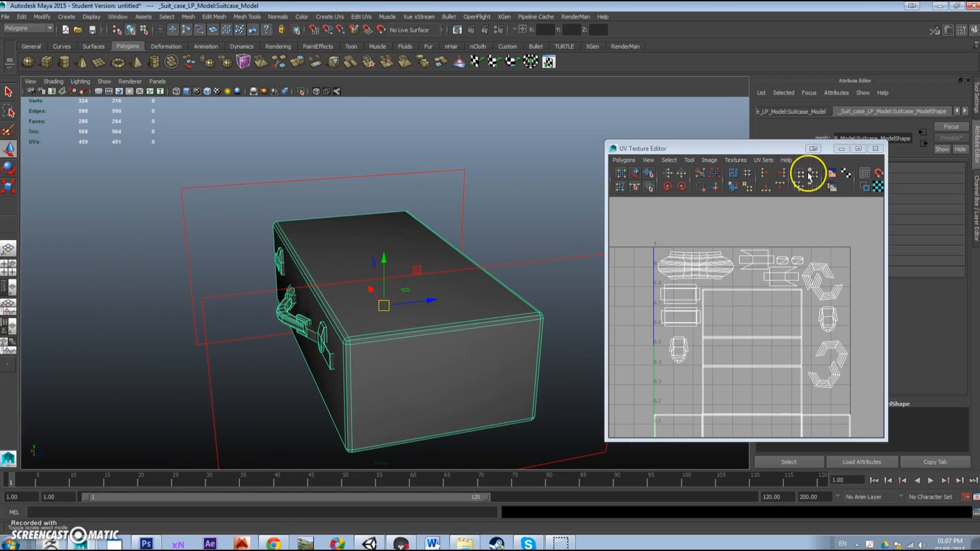
pyautogui.click(876, 148)
# Deselect the suitcase and examine the low-poly model's shape from several sides.
pyautogui.keyDown('alt'); pyautogui.moveTo(389, 346); pyautogui.dragTo(217, 328); pyautogui.keyUp('alt')
pyautogui.click(394, 149)
pyautogui.keyDown('alt'); pyautogui.moveTo(289, 364); pyautogui.dragTo(354, 332); pyautogui.keyUp('alt')
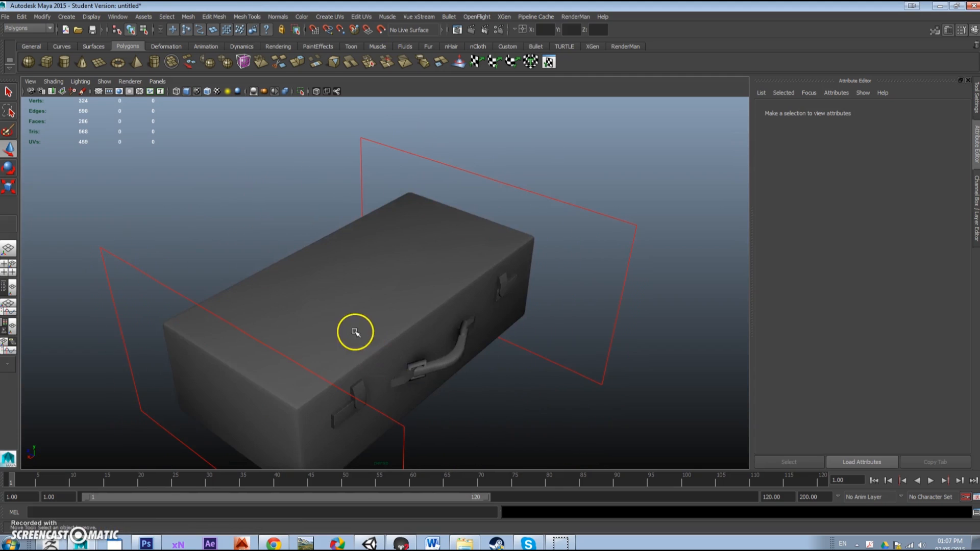
pyautogui.click(354, 332)
pyautogui.keyDown('alt'); pyautogui.moveTo(512, 440); pyautogui.dragTo(502, 432); pyautogui.keyUp('alt')
pyautogui.keyDown('alt'); pyautogui.moveTo(429, 394); pyautogui.dragTo(379, 399); pyautogui.keyUp('alt')
pyautogui.click(379, 399)
pyautogui.keyDown('alt'); pyautogui.moveTo(262, 426); pyautogui.dragTo(302, 415); pyautogui.keyUp('alt')
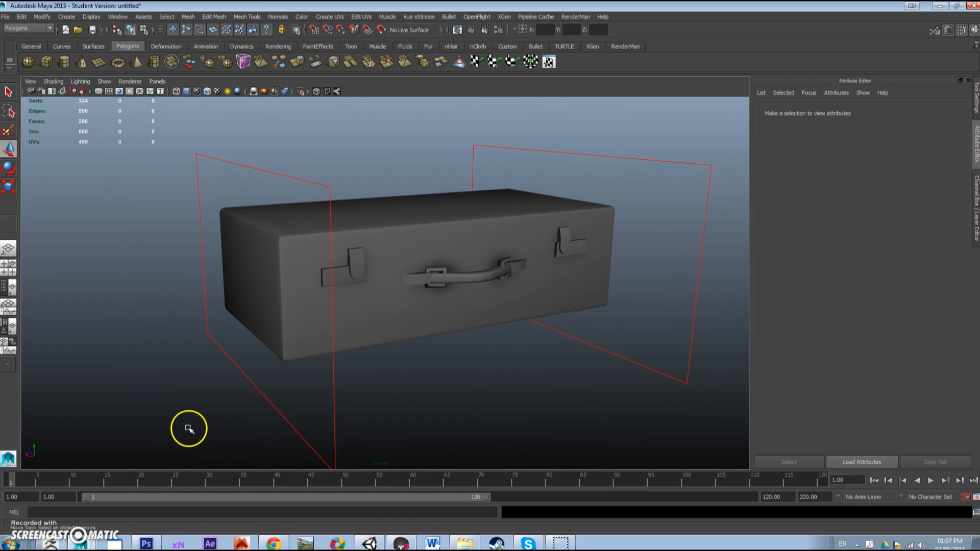
pyautogui.moveTo(273, 543)
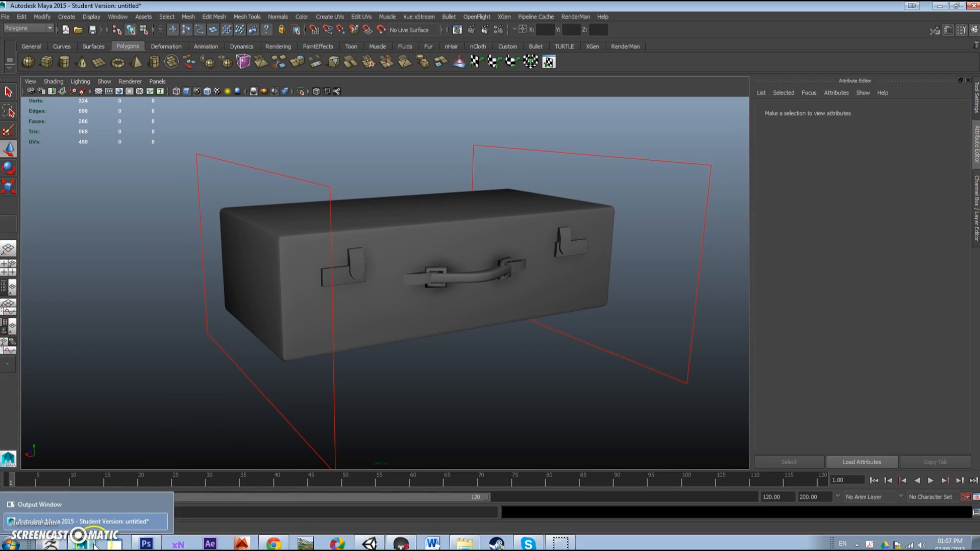
pyautogui.keyDown('alt'); pyautogui.moveTo(313, 405); pyautogui.dragTo(452, 409); pyautogui.keyUp('alt')
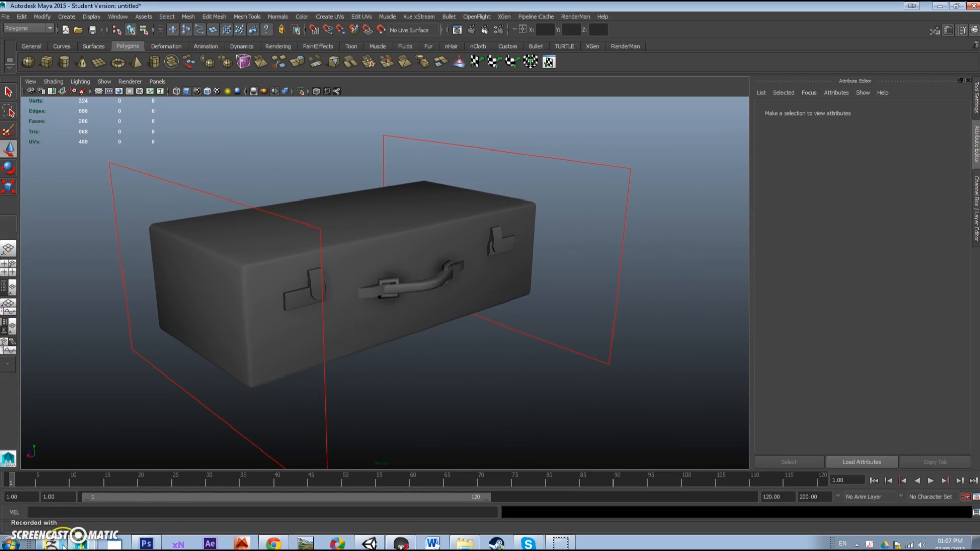
# Switch to ZBrush and examine the high-poly suitcase sculpt's leather, straps and corners from several angles.
pyautogui.moveTo(64, 545)
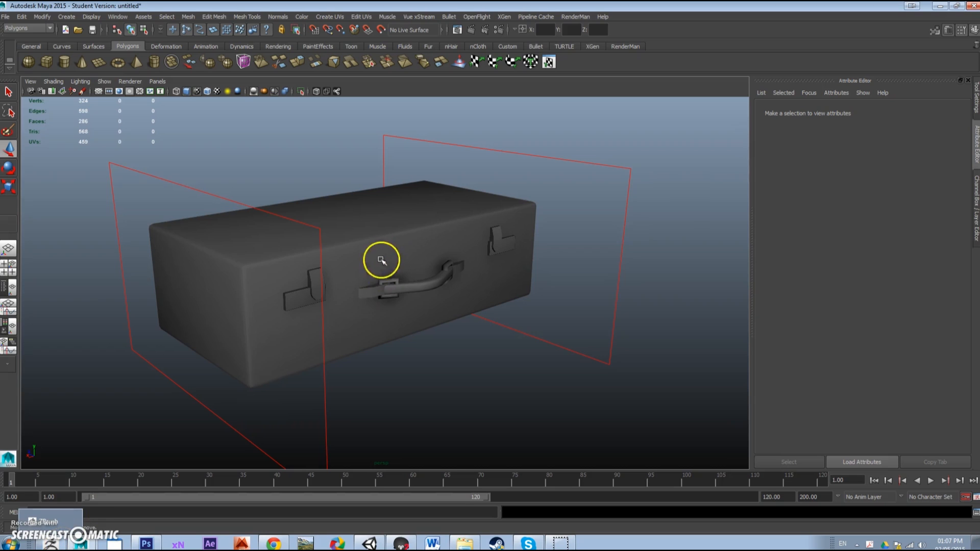
pyautogui.click(49, 545)
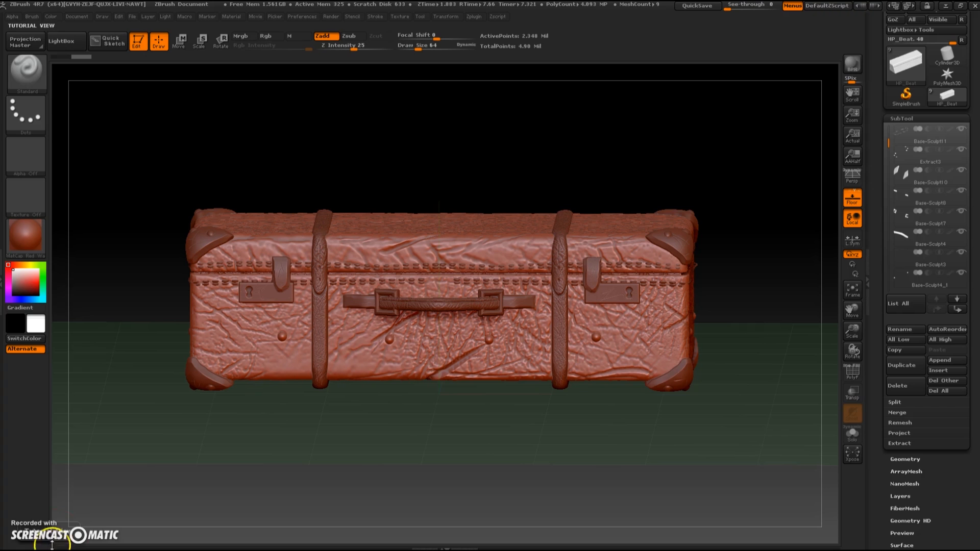
pyautogui.moveTo(398, 438); pyautogui.dragTo(339, 451)
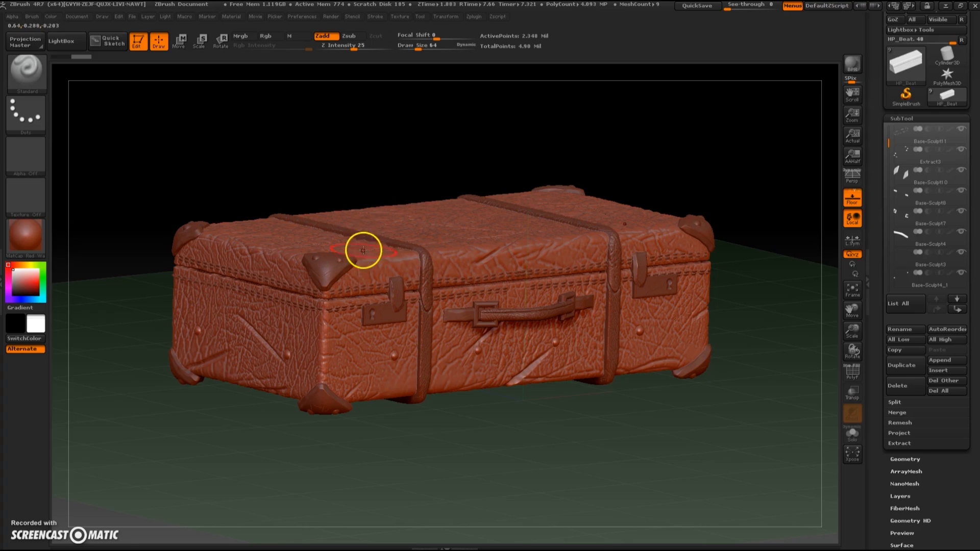
pyautogui.moveTo(457, 457); pyautogui.dragTo(470, 350)
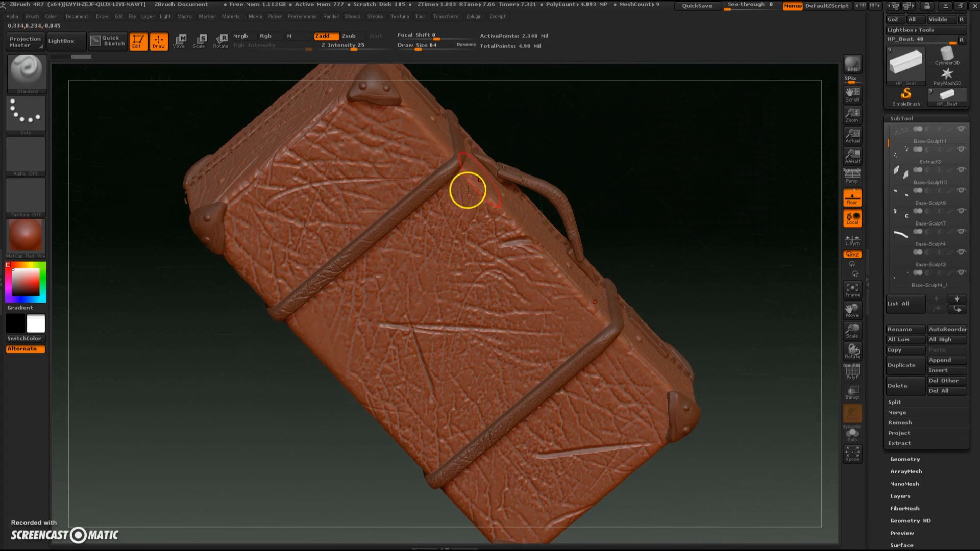
pyautogui.moveTo(573, 107); pyautogui.dragTo(630, 306)
pyautogui.moveTo(667, 334); pyautogui.dragTo(700, 432)
# Hide the floor grid, turn on perspective for the sculpt view, and inspect the whole high-poly suitcase before minimizing ZBrush.
pyautogui.click(852, 198)
pyautogui.moveTo(547, 431); pyautogui.dragTo(580, 434)
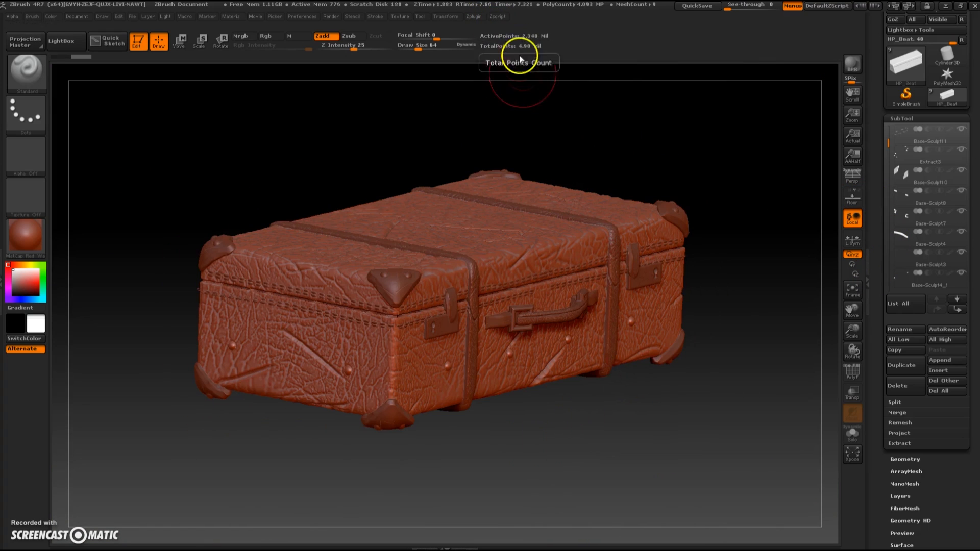
pyautogui.moveTo(682, 524); pyautogui.dragTo(451, 313)
pyautogui.click(858, 179)
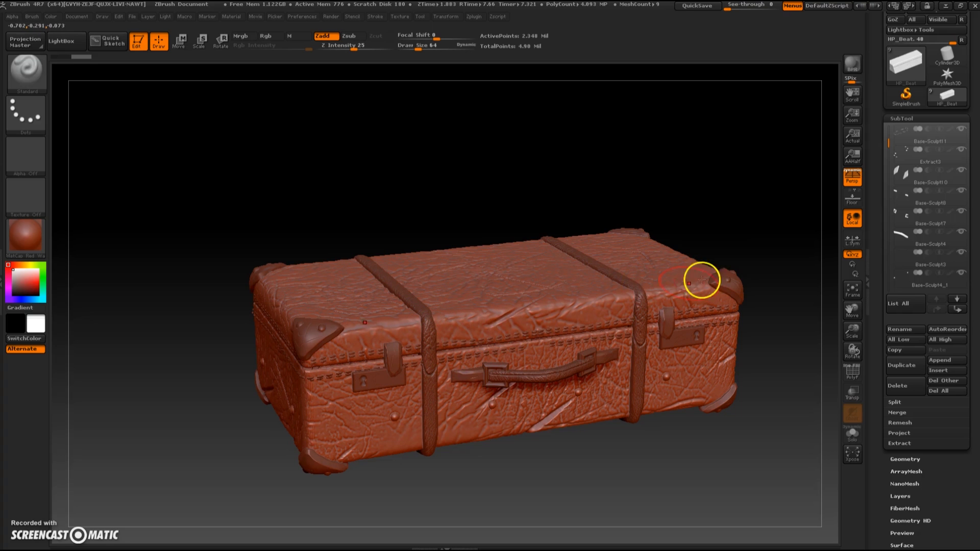
pyautogui.moveTo(771, 231); pyautogui.dragTo(691, 382)
pyautogui.moveTo(697, 468); pyautogui.dragTo(619, 467)
pyautogui.moveTo(457, 433); pyautogui.dragTo(537, 471)
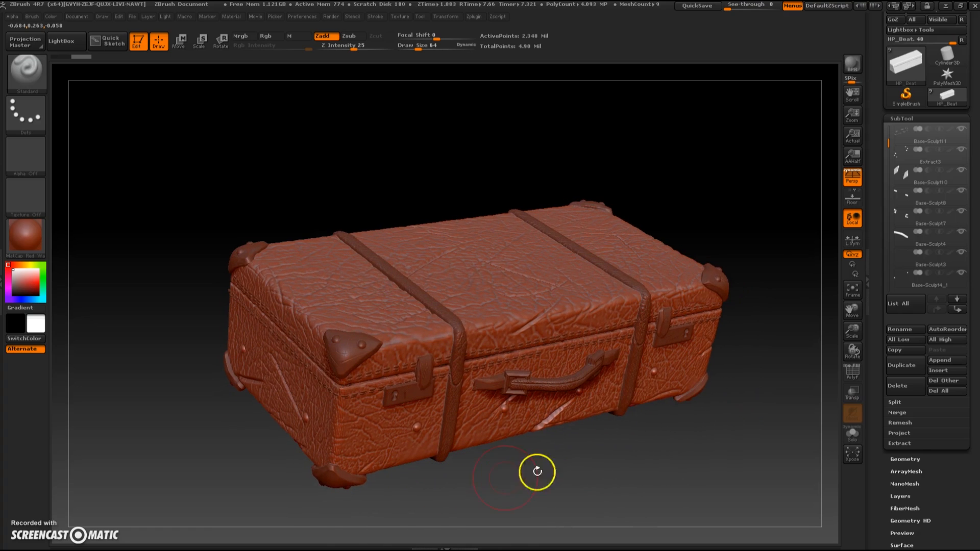
pyautogui.click(945, 7)
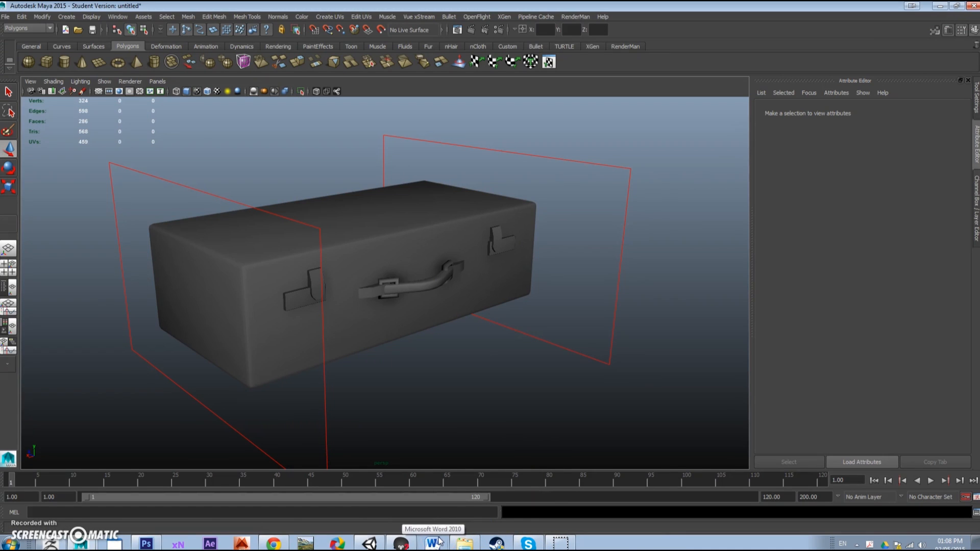
# Switch to Marmoset Toolbag and examine the textured suitcase's stickers, leather and metal parts from all around.
pyautogui.click(401, 543)
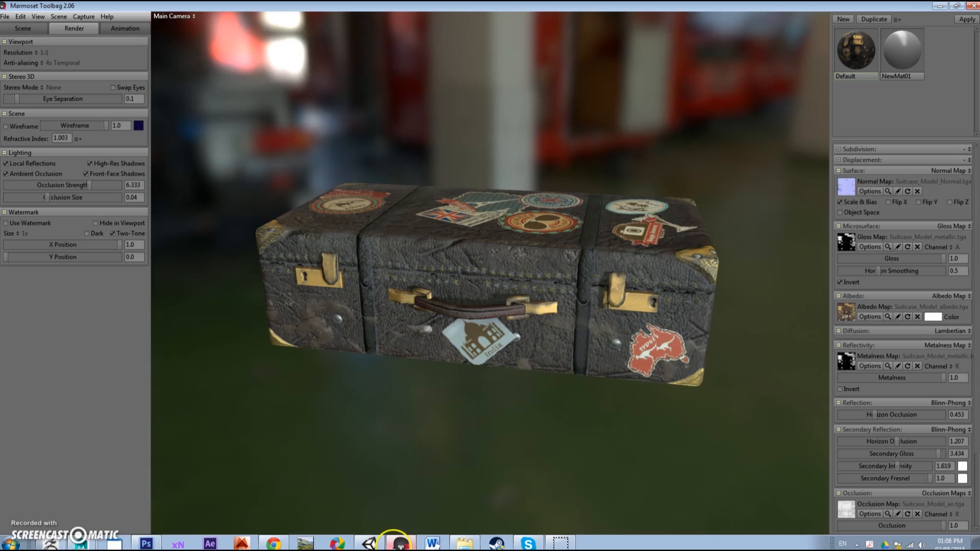
pyautogui.moveTo(575, 435); pyautogui.dragTo(394, 298)
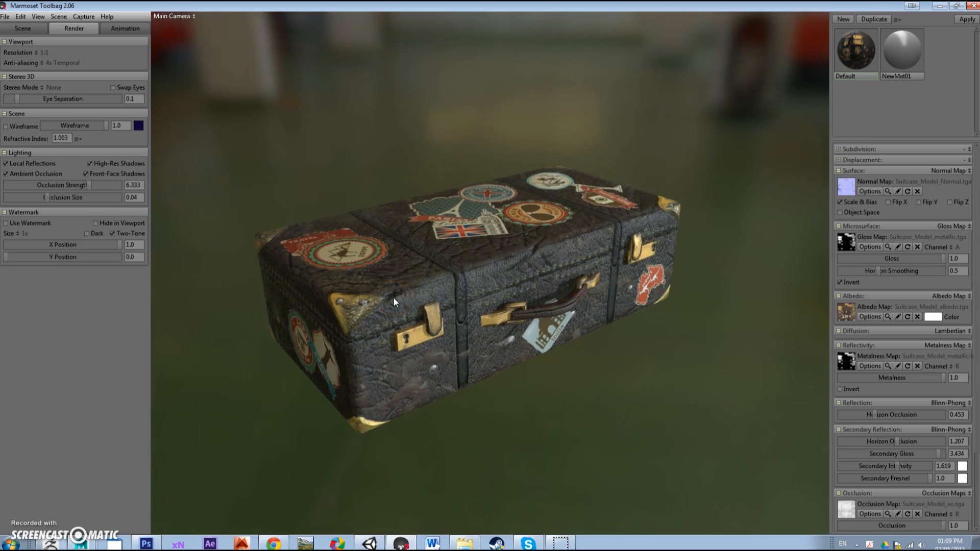
pyautogui.moveTo(339, 329); pyautogui.dragTo(558, 448)
pyautogui.moveTo(890, 58); pyautogui.dragTo(810, 215)
pyautogui.moveTo(856, 50); pyautogui.dragTo(691, 323)
pyautogui.moveTo(527, 364); pyautogui.dragTo(508, 393)
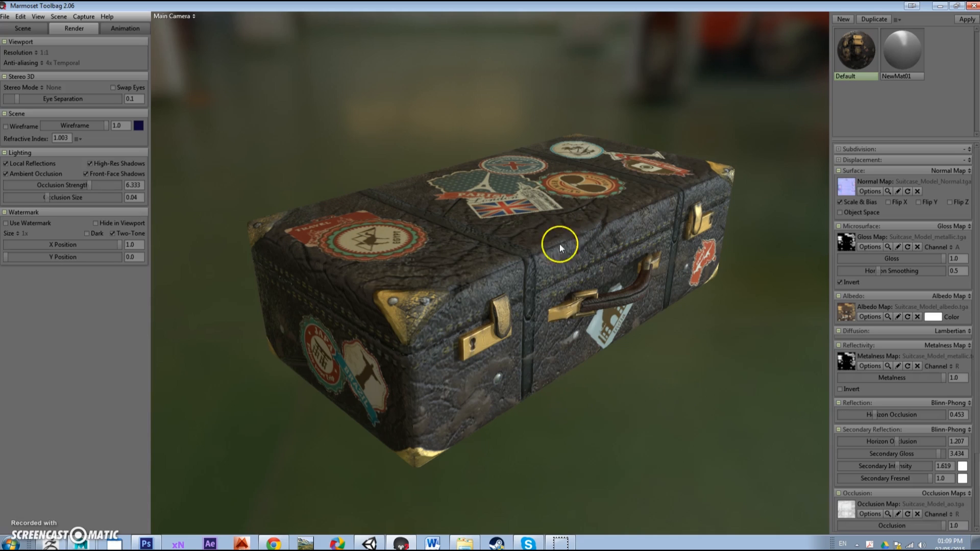
pyautogui.moveTo(291, 405); pyautogui.dragTo(675, 277)
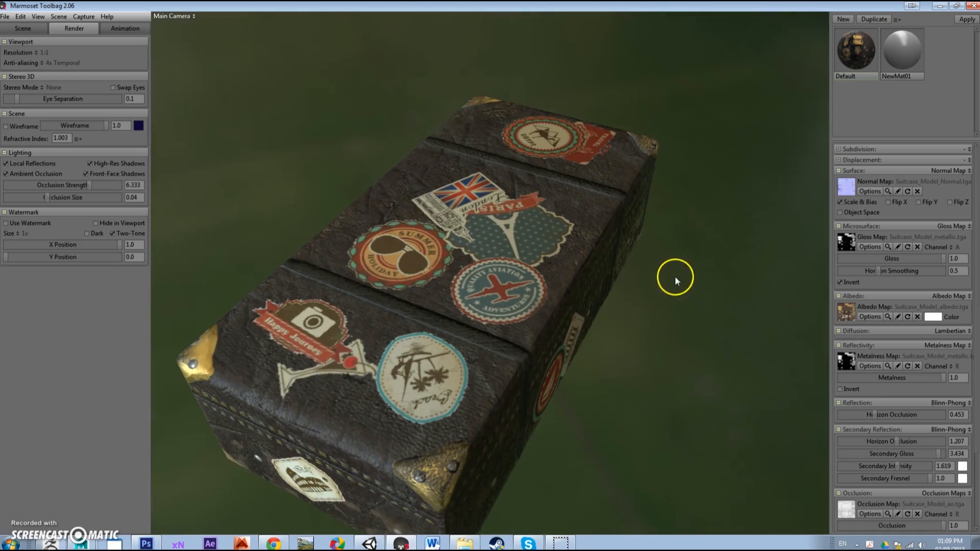
pyautogui.click(941, 6)
# Switch to Photoshop and open the suitcase AO, Cavity, Gradident, Normal, World_Space and ID TGA maps from the DDO_maps folder.
pyautogui.click(254, 544)
pyautogui.moveTo(363, 546)
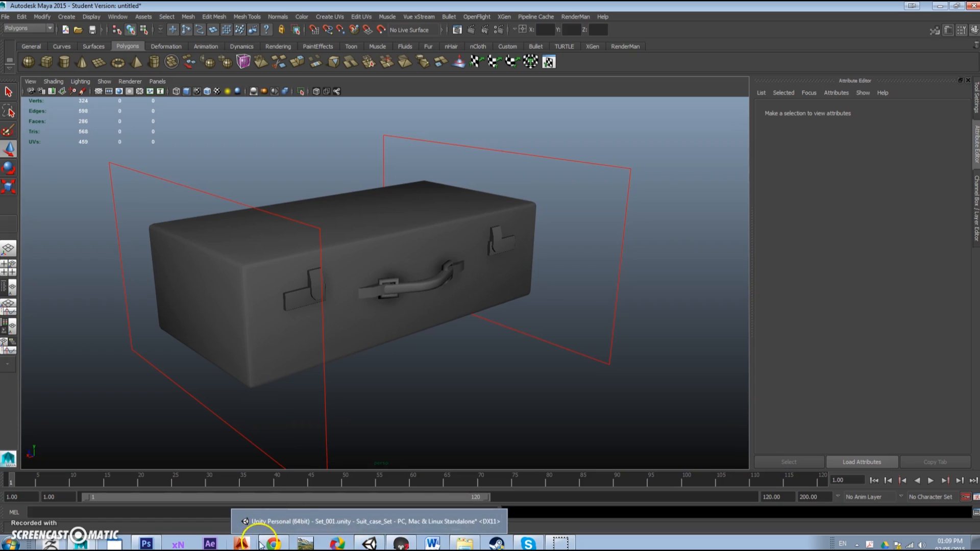
pyautogui.click(147, 544)
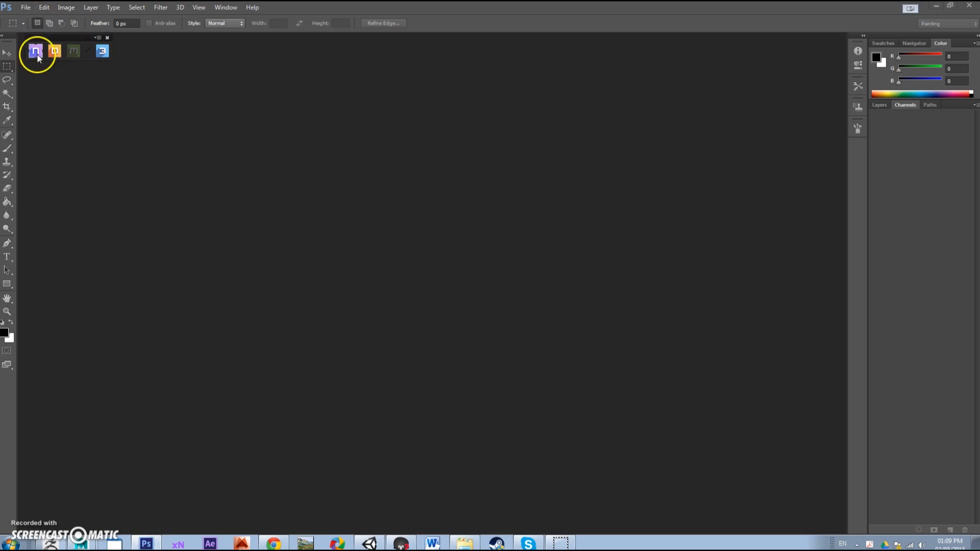
pyautogui.click(26, 7)
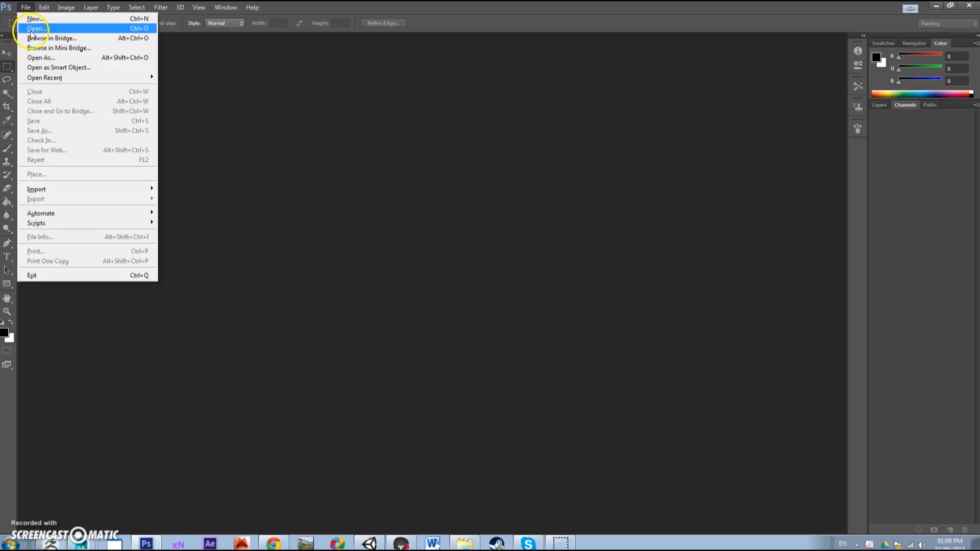
pyautogui.click(31, 25)
pyautogui.moveTo(390, 122); pyautogui.dragTo(724, 72)
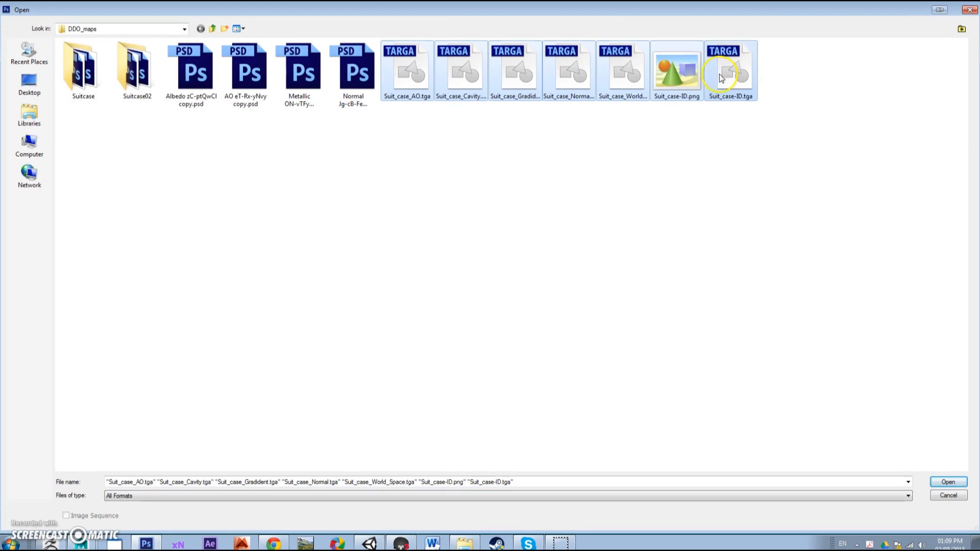
pyautogui.click(954, 482)
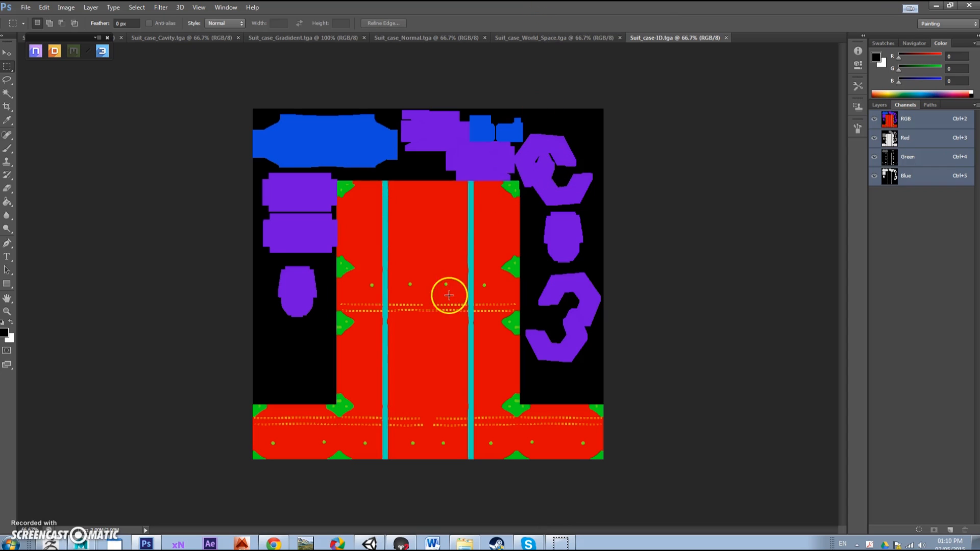
# Inspect the ID map's colour regions up close, switch to Marmoset Toolbag, and compare them with the textured suitcase's materials.
pyautogui.scroll(1, 414, 250)
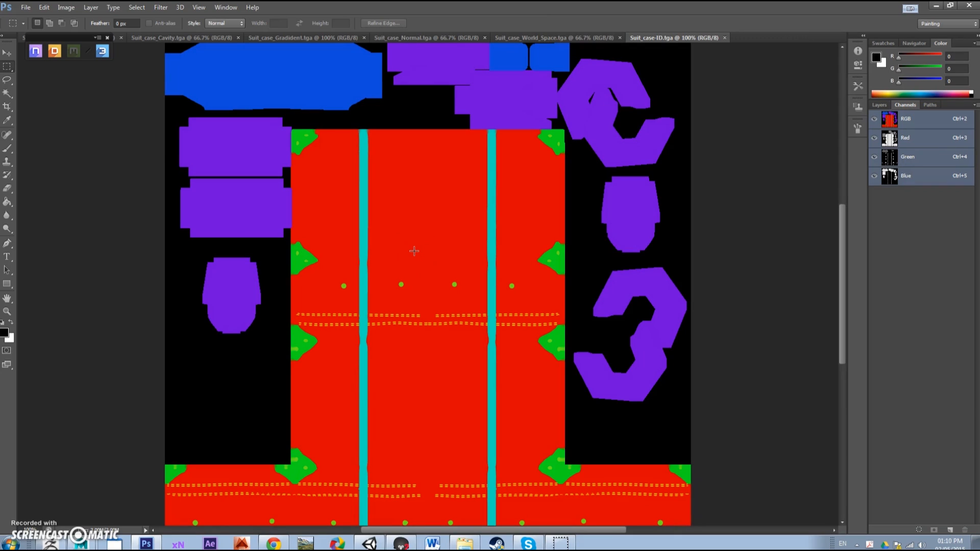
pyautogui.moveTo(411, 181); pyautogui.dragTo(436, 233)
pyautogui.click(444, 223)
pyautogui.click(408, 546)
pyautogui.moveTo(324, 409); pyautogui.dragTo(315, 320)
pyautogui.moveTo(398, 239); pyautogui.dragTo(429, 372)
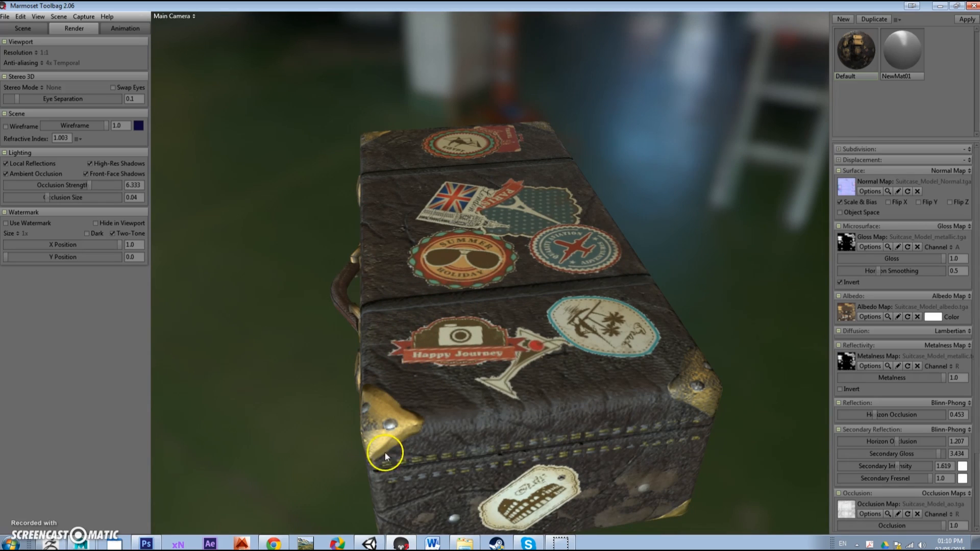
# Switch back to Photoshop and examine the complete ID map, including the handle and lock regions.
pyautogui.hotkey('alt', 'Tab')
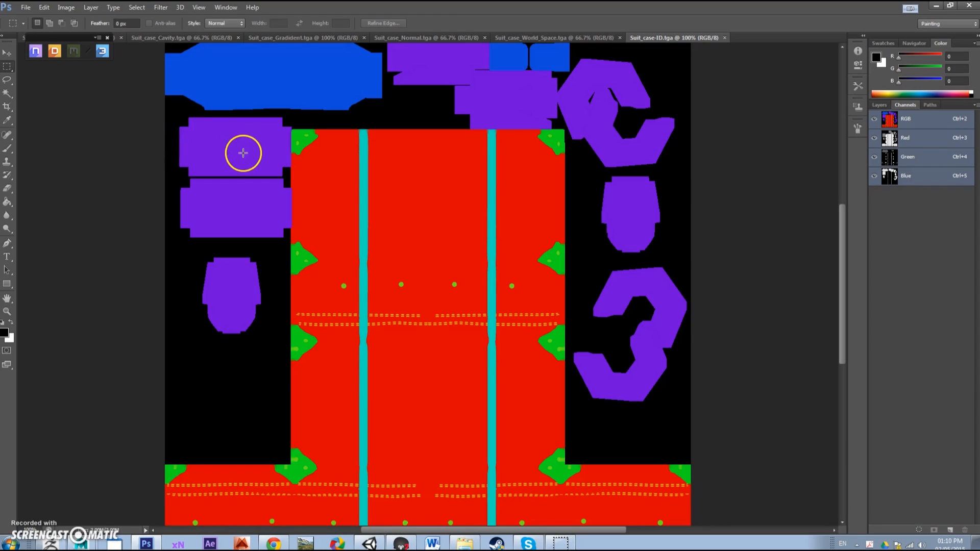
pyautogui.scroll(2, 240, 153)
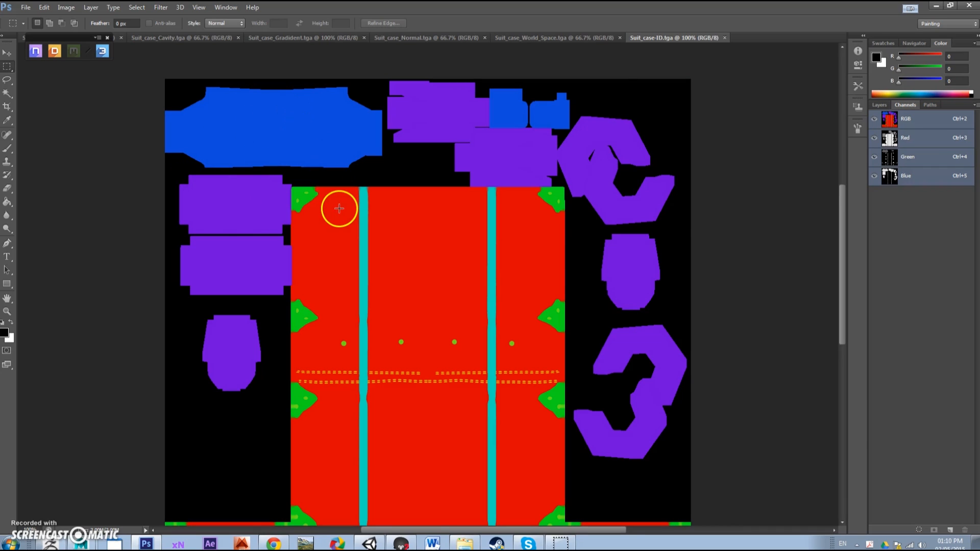
pyautogui.scroll(-1, 339, 208)
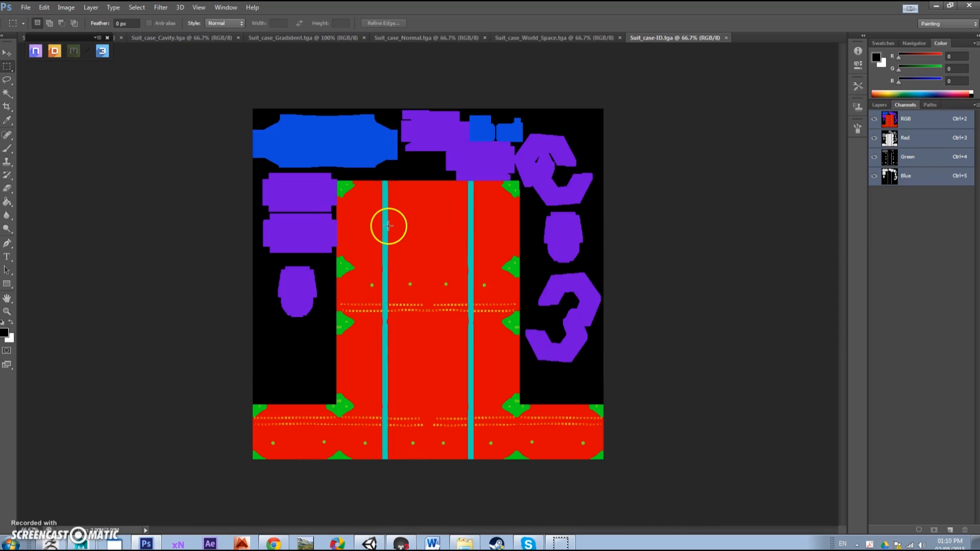
# Display the layer list and view the suitcase's World_Space and Normal maps.
pyautogui.click(885, 104)
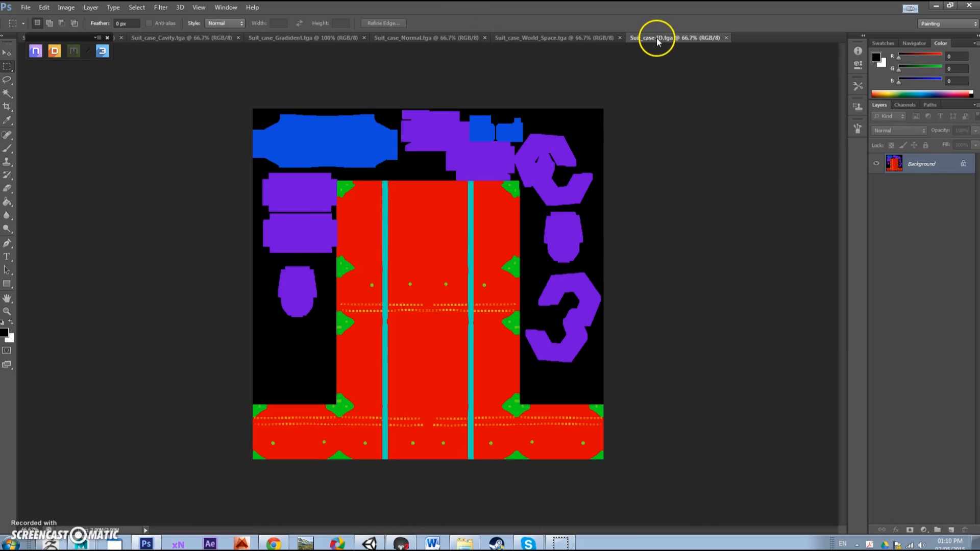
pyautogui.click(556, 38)
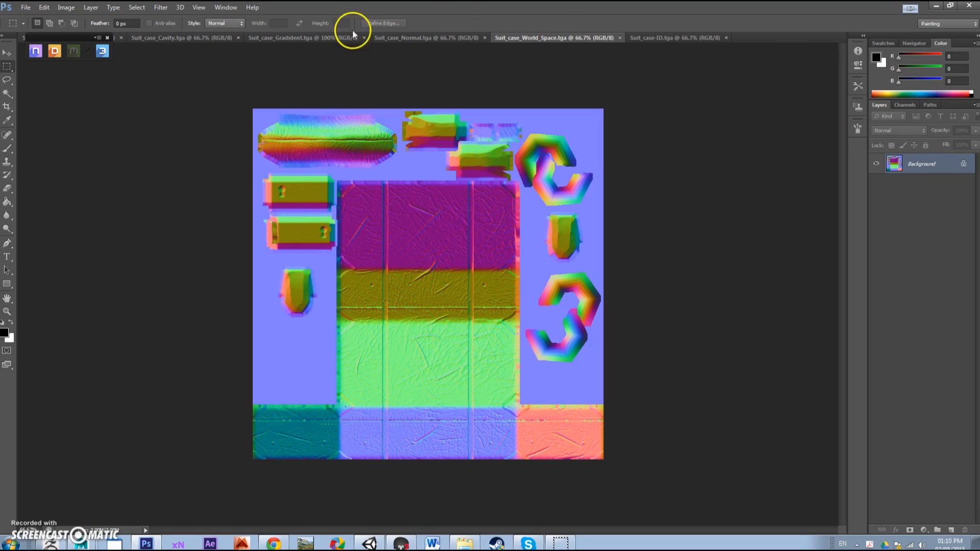
pyautogui.click(386, 37)
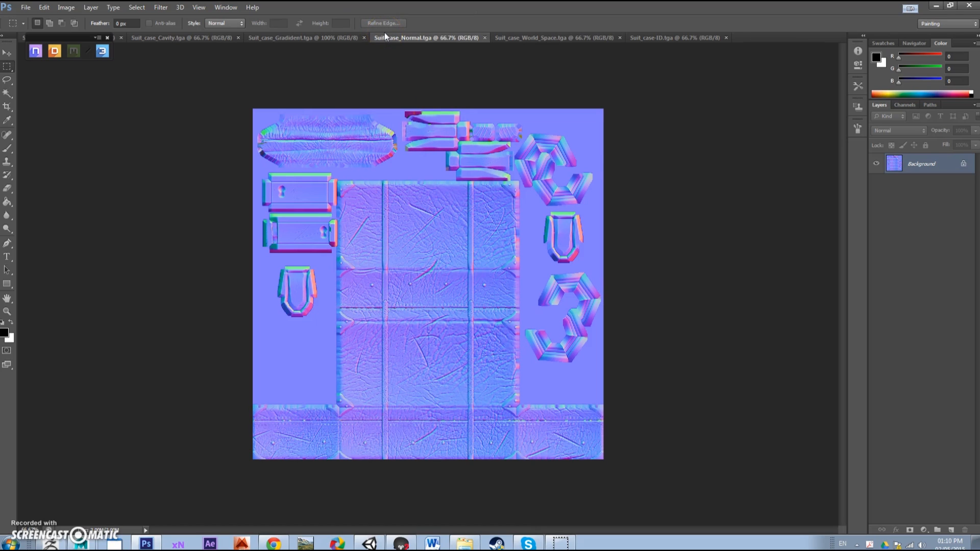
# Inspect the suitcase's World_Space map up close, then return to viewing the complete map.
pyautogui.click(464, 62)
pyautogui.click(568, 39)
pyautogui.hotkey('ctrl', '+')
pyautogui.hotkey('ctrl', '+')
pyautogui.hotkey('ctrl', '+')
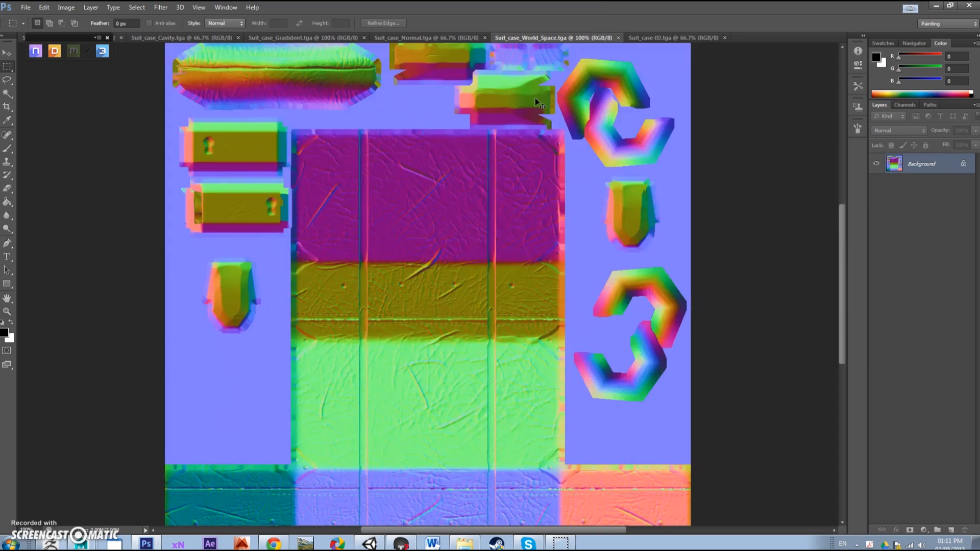
pyautogui.hotkey('ctrl', '-')
pyautogui.hotkey('ctrl', '-')
pyautogui.hotkey('ctrl', '-')
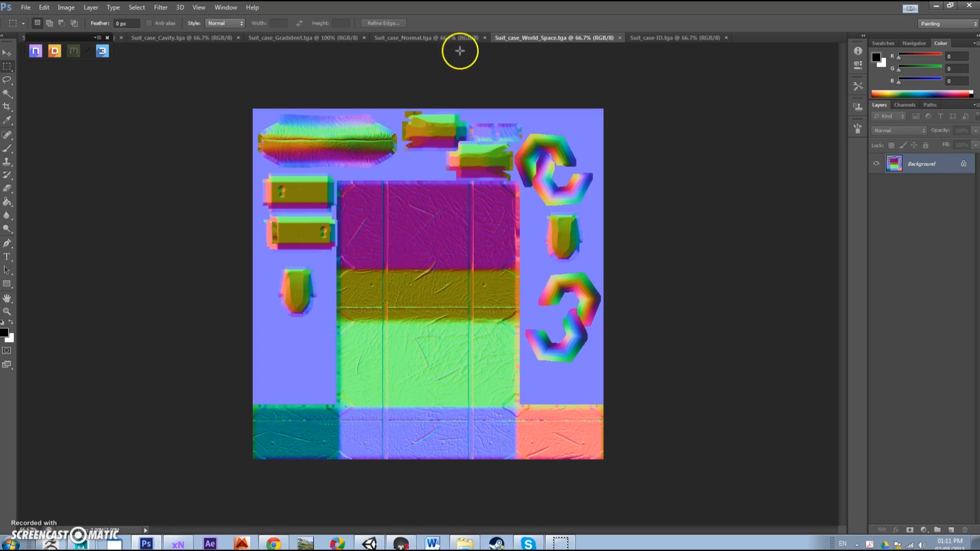
# View the suitcase's Normal, Gradident and AO maps one after another.
pyautogui.click(436, 39)
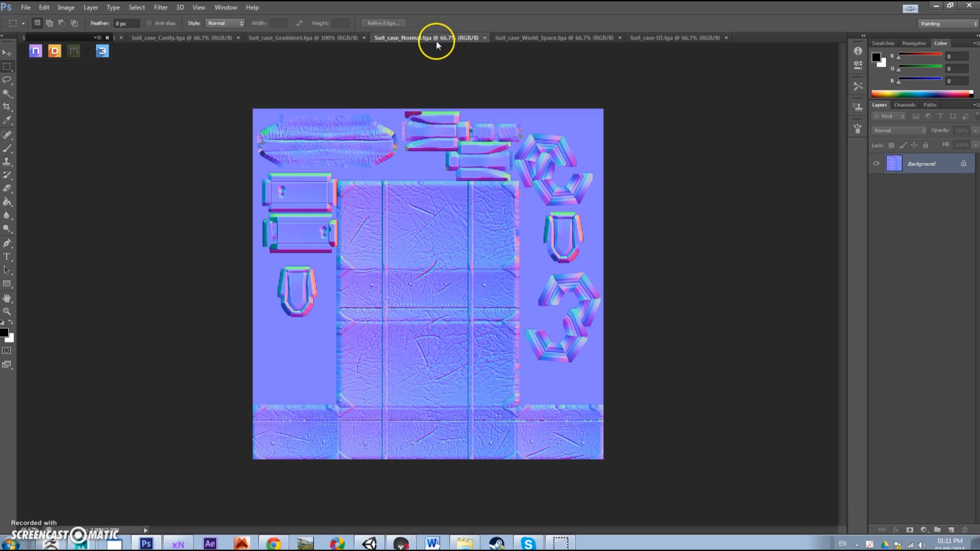
pyautogui.click(297, 38)
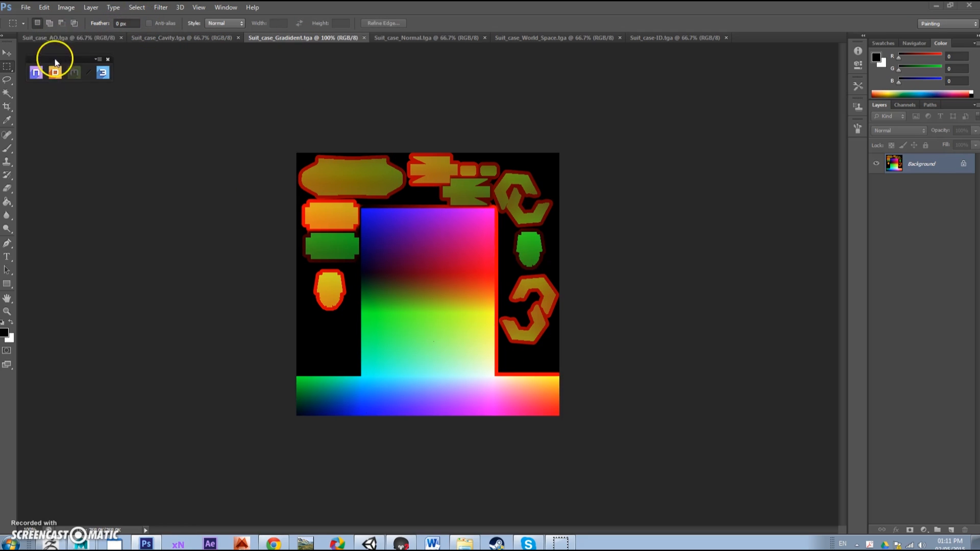
pyautogui.click(51, 39)
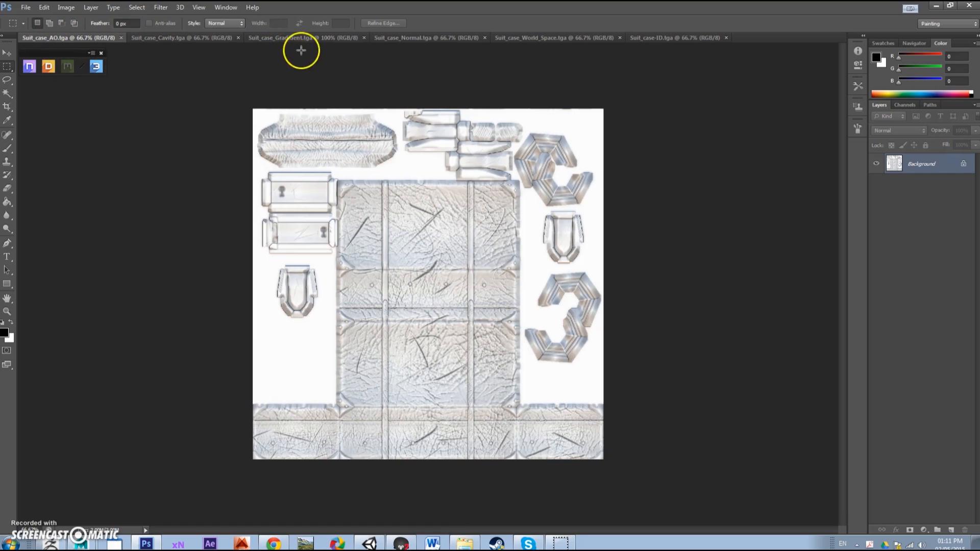
pyautogui.moveTo(393, 182); pyautogui.dragTo(402, 206)
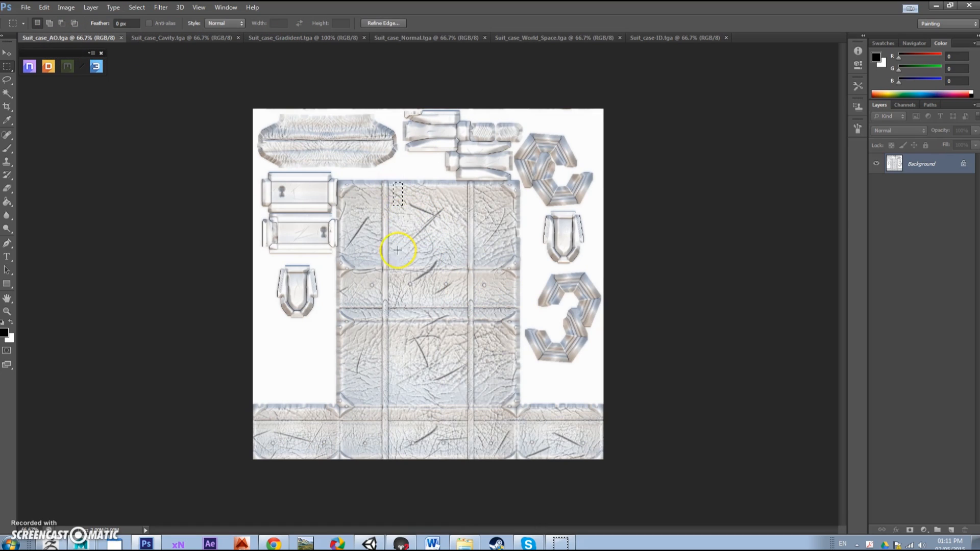
pyautogui.click(387, 252)
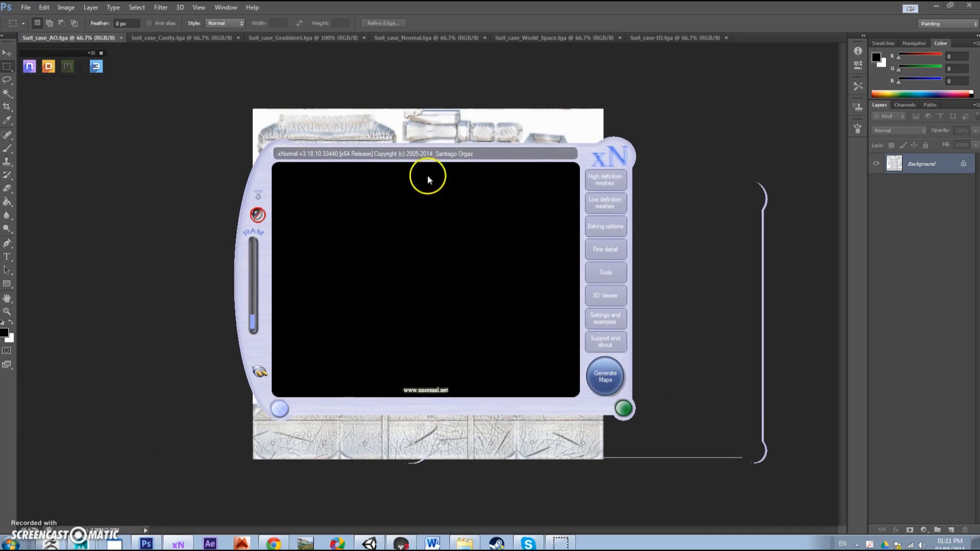
# In xNormal, review the high definition mesh list, the baking options and the Normal map's tangent space setting, and minimise the program.
pyautogui.click(607, 181)
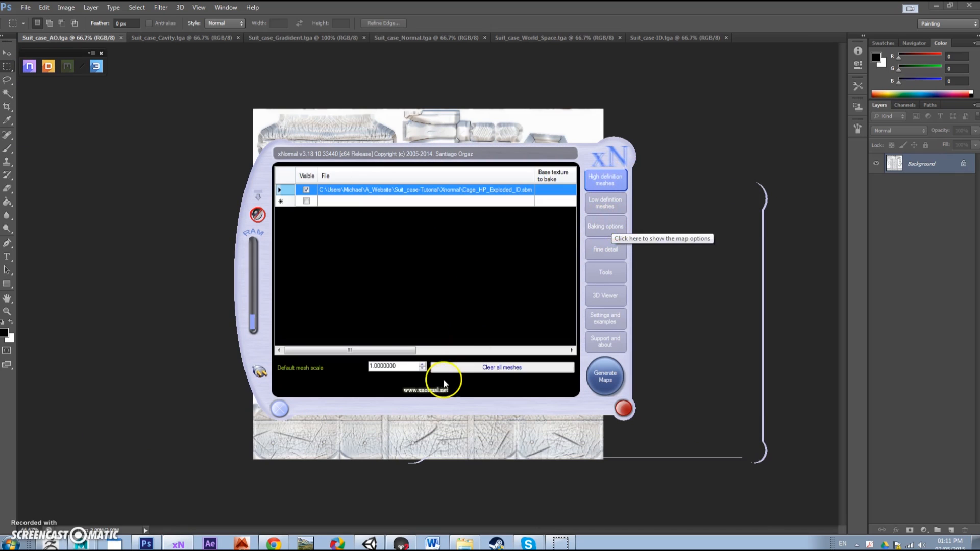
pyautogui.moveTo(411, 356); pyautogui.dragTo(431, 354)
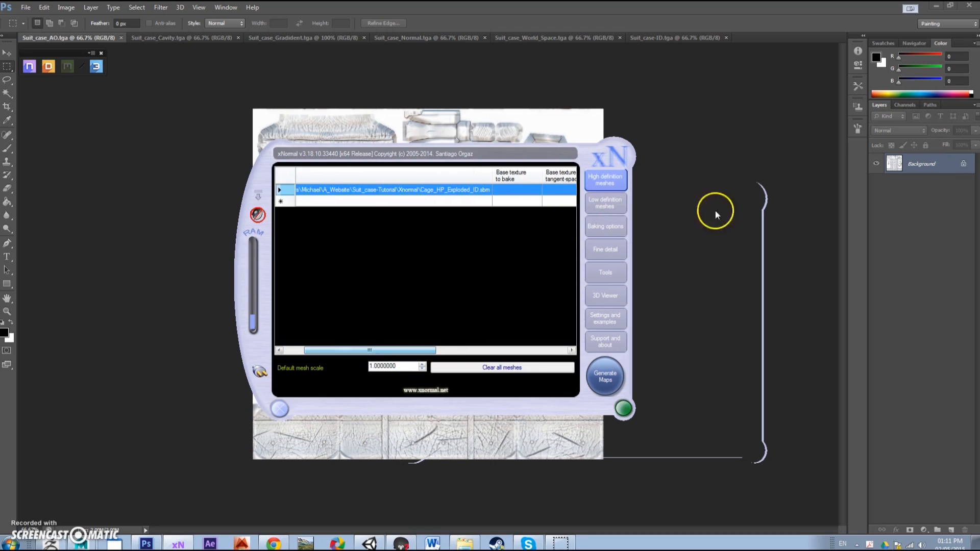
pyautogui.click(588, 225)
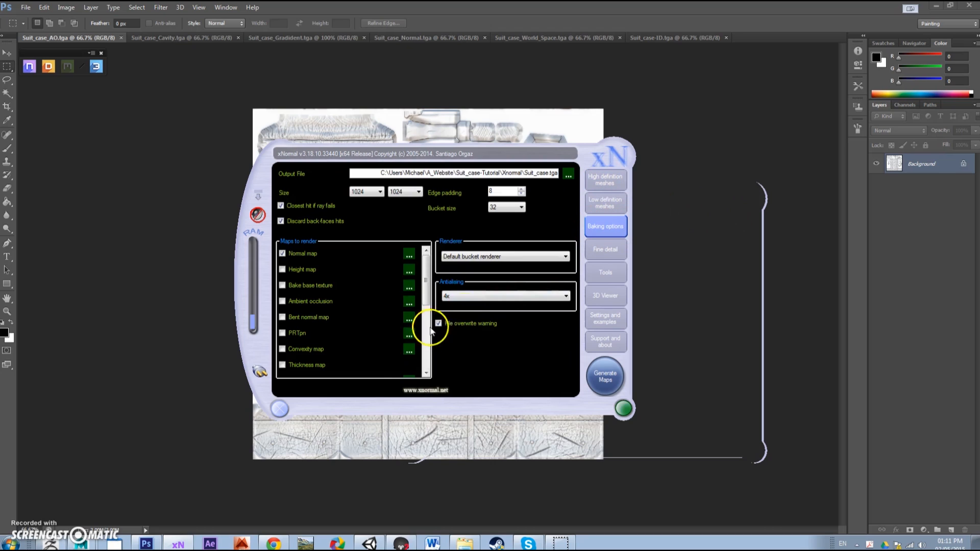
pyautogui.click(410, 254)
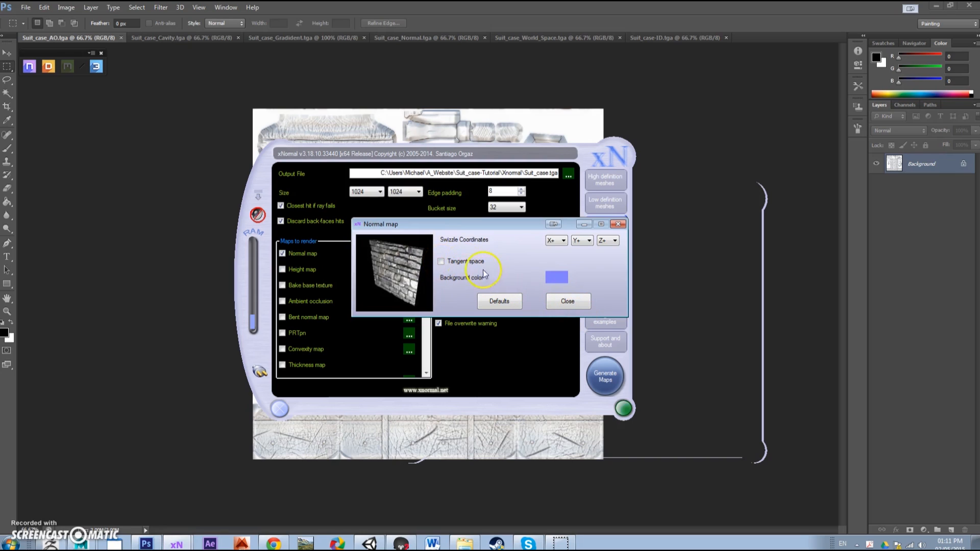
pyautogui.click(569, 301)
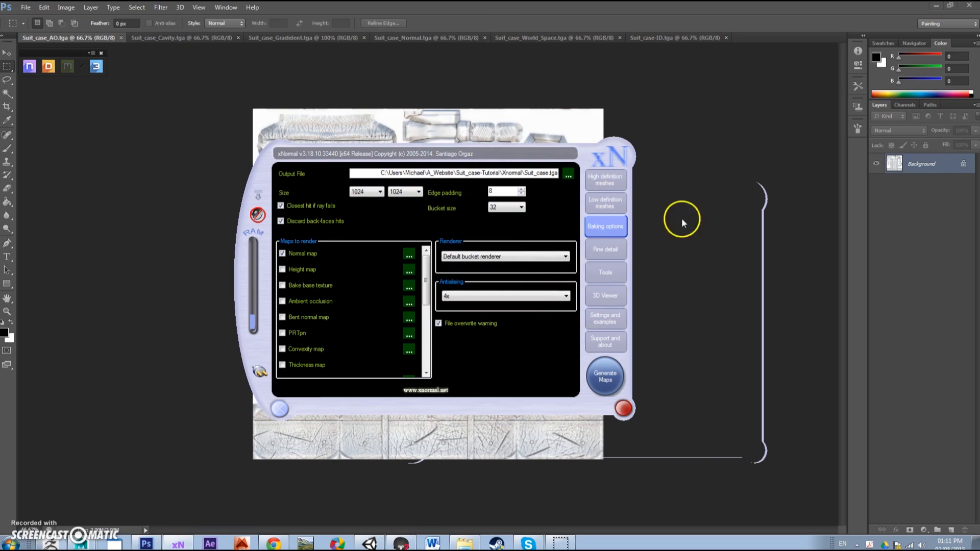
pyautogui.click(280, 409)
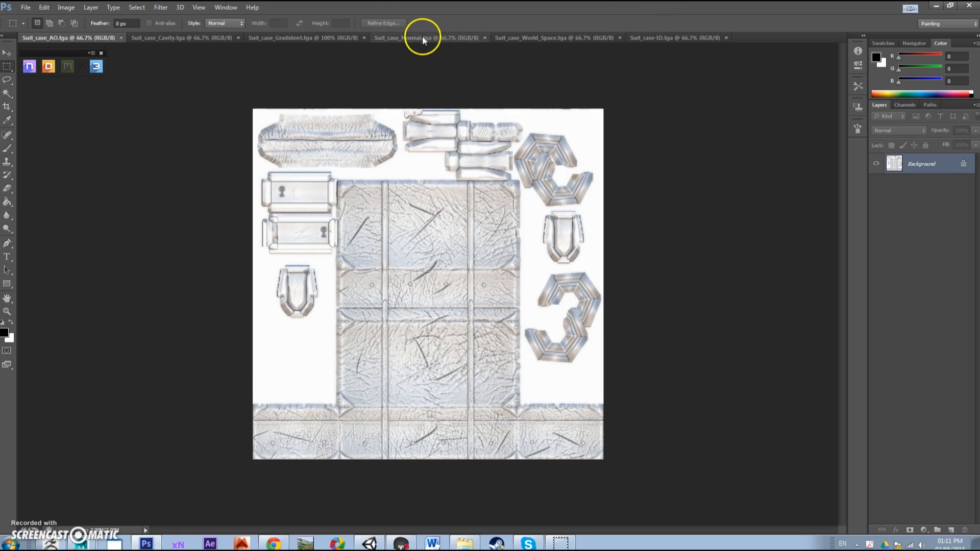
# Switch between the suitcase's Normal and World_Space maps to compare the two bakes.
pyautogui.click(392, 37)
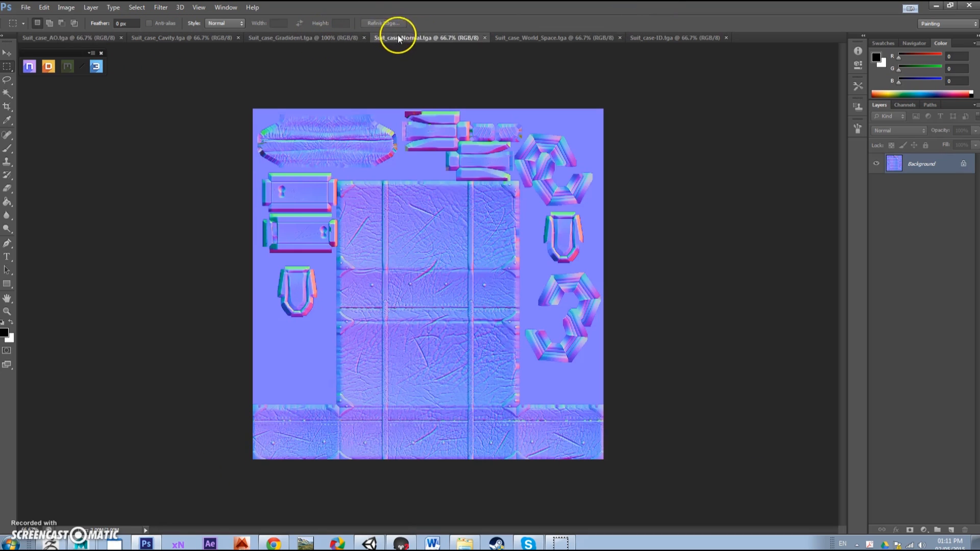
pyautogui.click(510, 38)
pyautogui.click(438, 37)
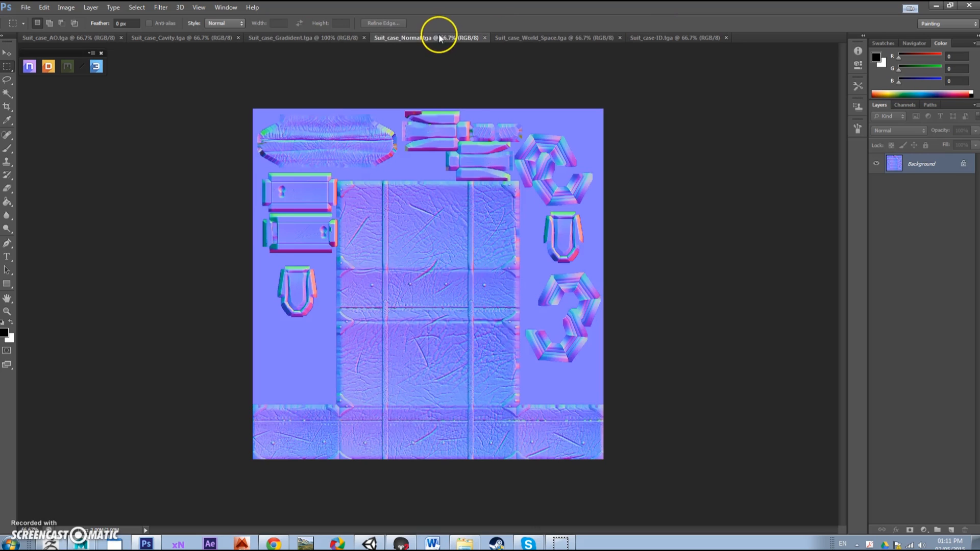
pyautogui.click(514, 37)
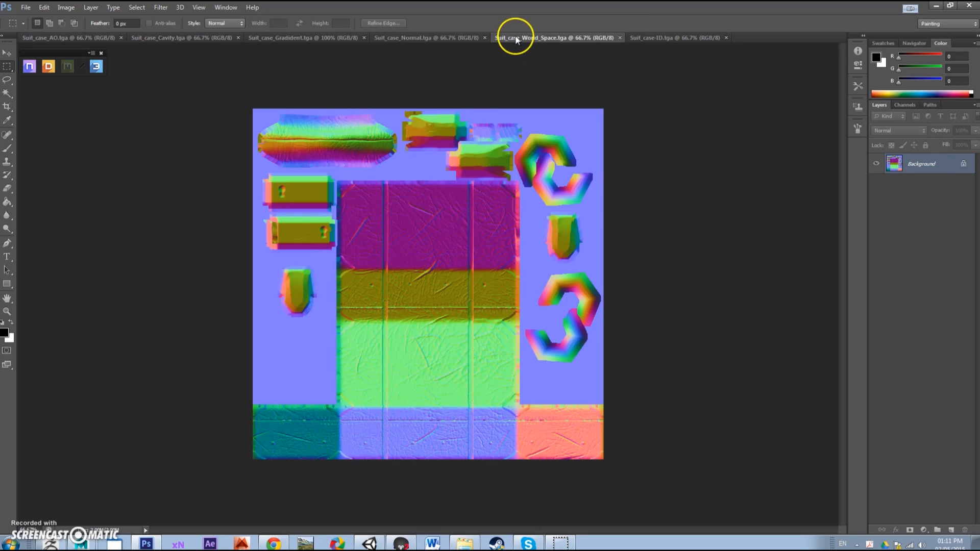
# Display the Gradident map and examine its Red, Green and Blue channels individually.
pyautogui.click(322, 38)
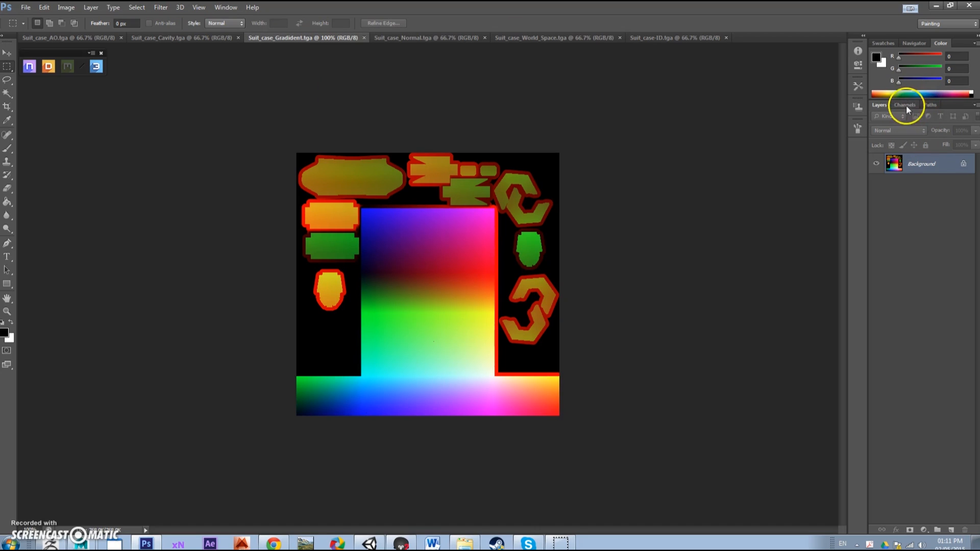
pyautogui.moveTo(356, 210); pyautogui.dragTo(441, 337)
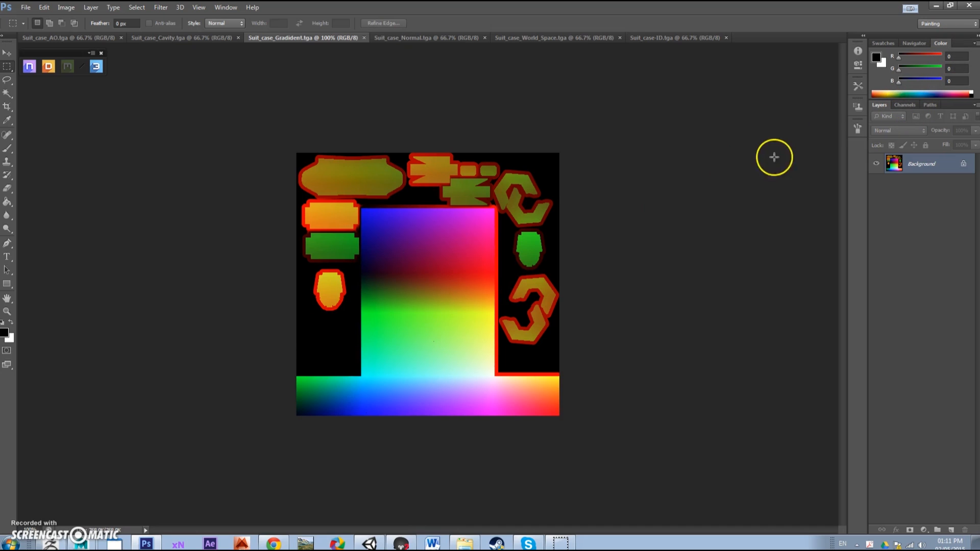
pyautogui.click(903, 106)
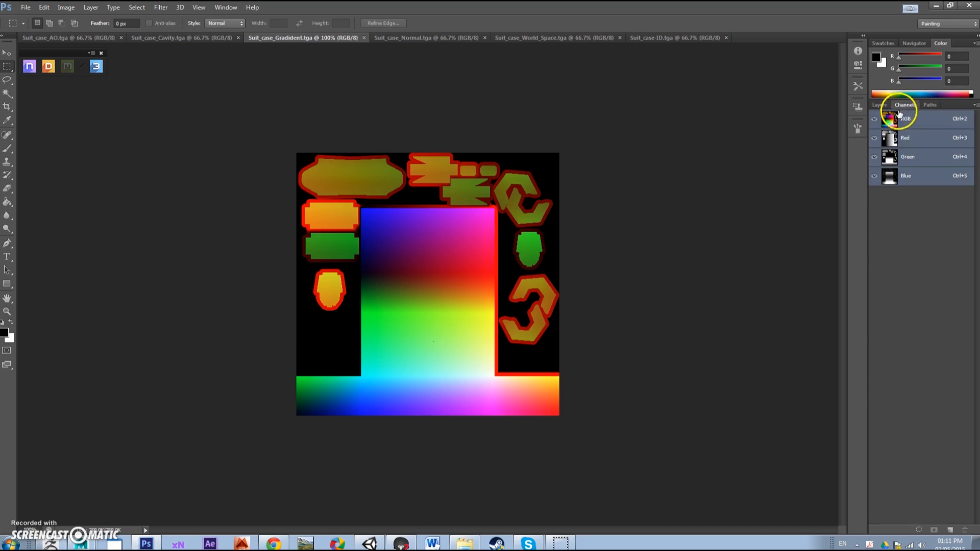
pyautogui.click(918, 141)
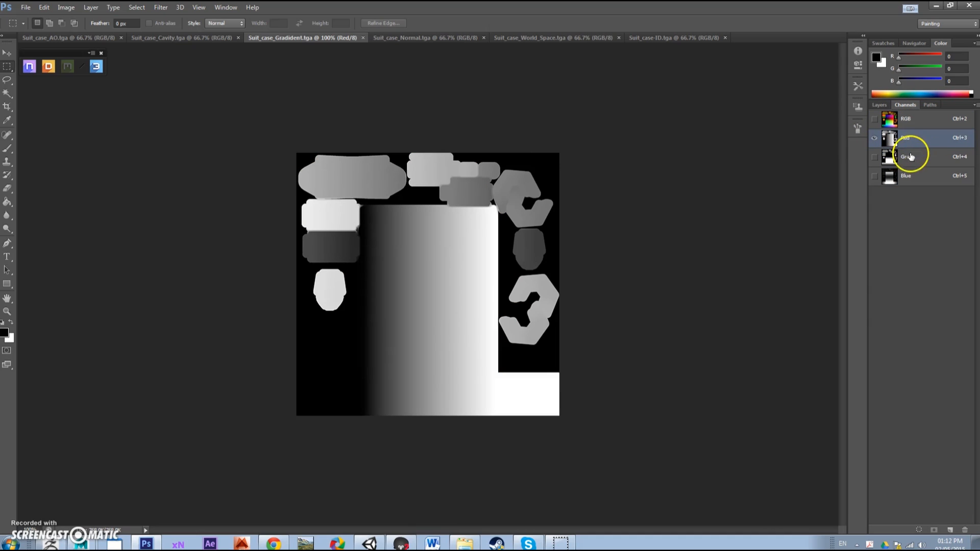
pyautogui.click(909, 157)
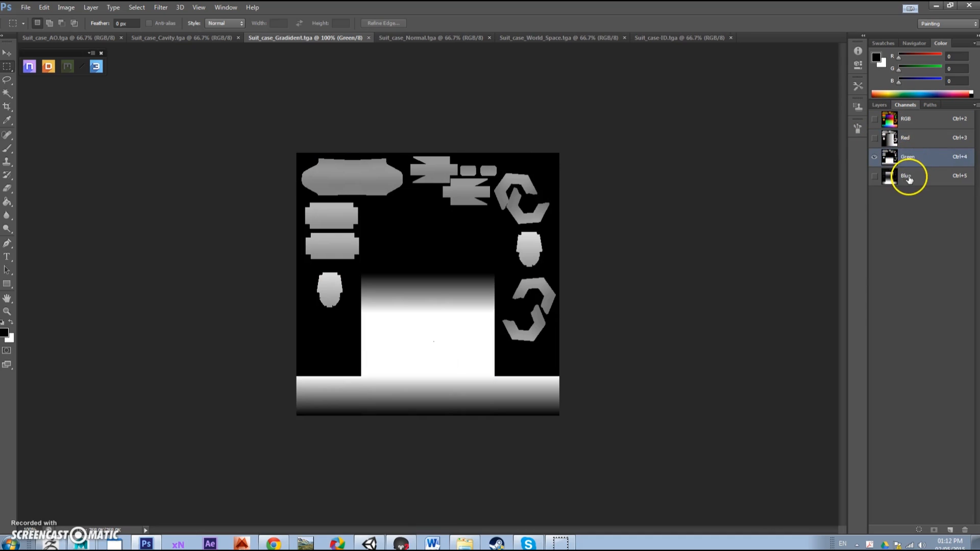
pyautogui.click(908, 178)
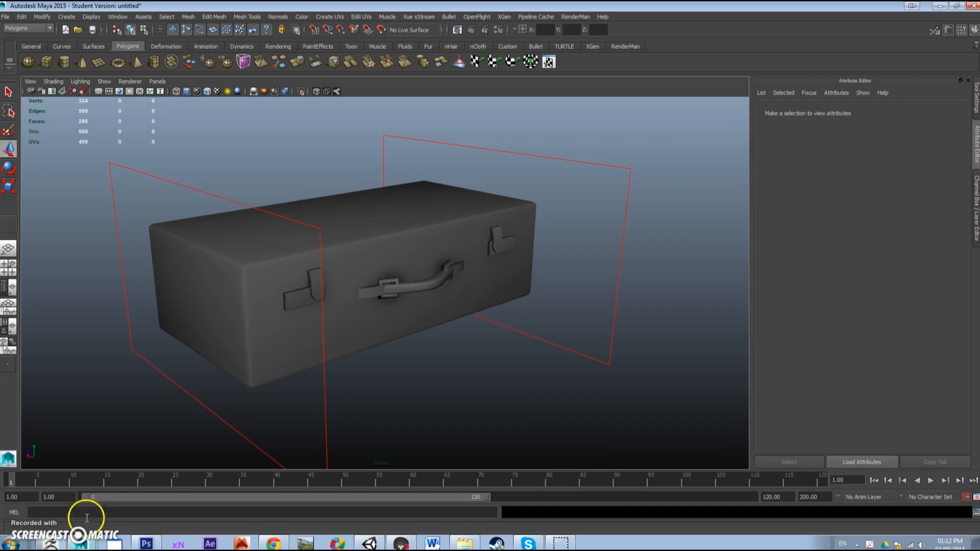
# Switch to Maya, display the ramp shading on the suitcase, and select the suitcase model.
pyautogui.click(94, 545)
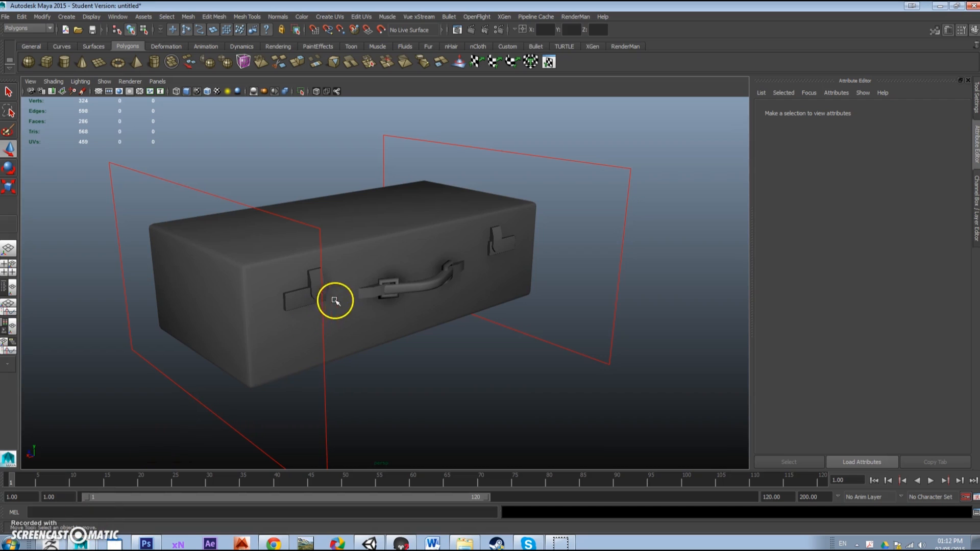
pyautogui.click(196, 93)
pyautogui.moveTo(405, 376); pyautogui.dragTo(192, 277)
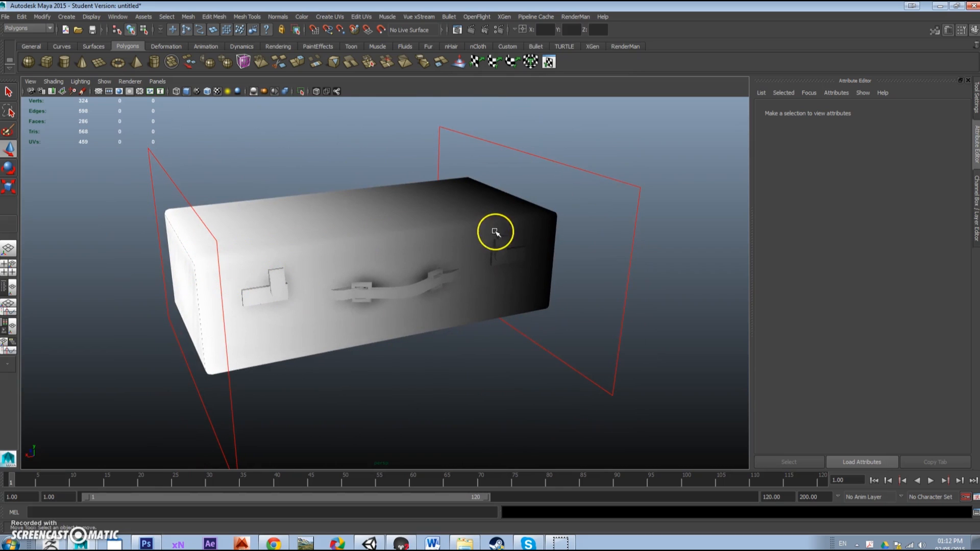
pyautogui.click(466, 234)
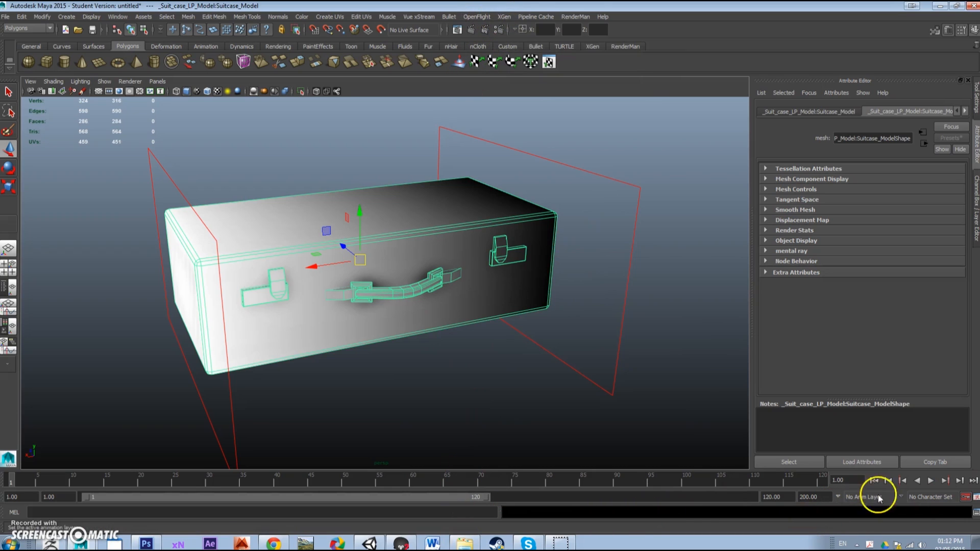
# Open and enlarge the Script Editor, and review the ramp map script's header comments and the koddeCreateRampMap command.
pyautogui.click(975, 516)
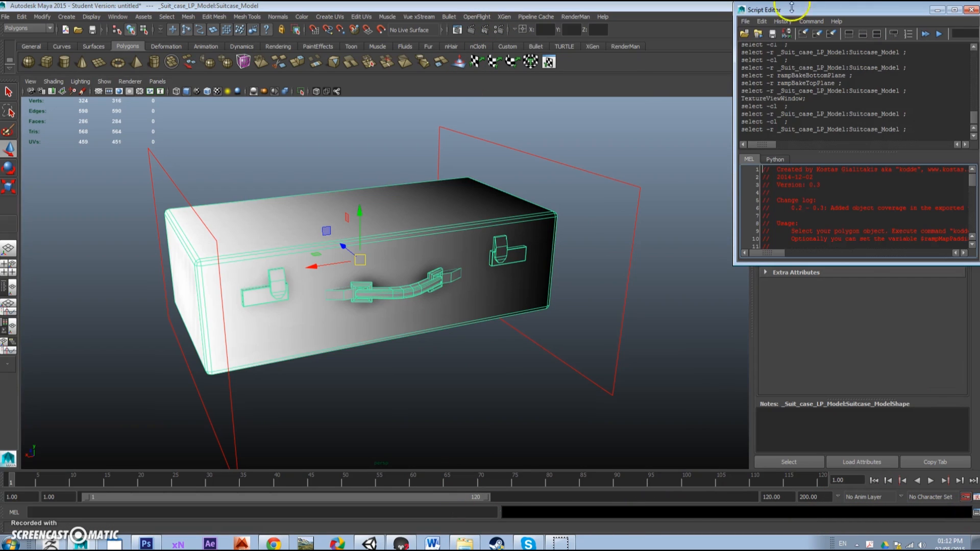
pyautogui.moveTo(735, 197); pyautogui.dragTo(311, 209)
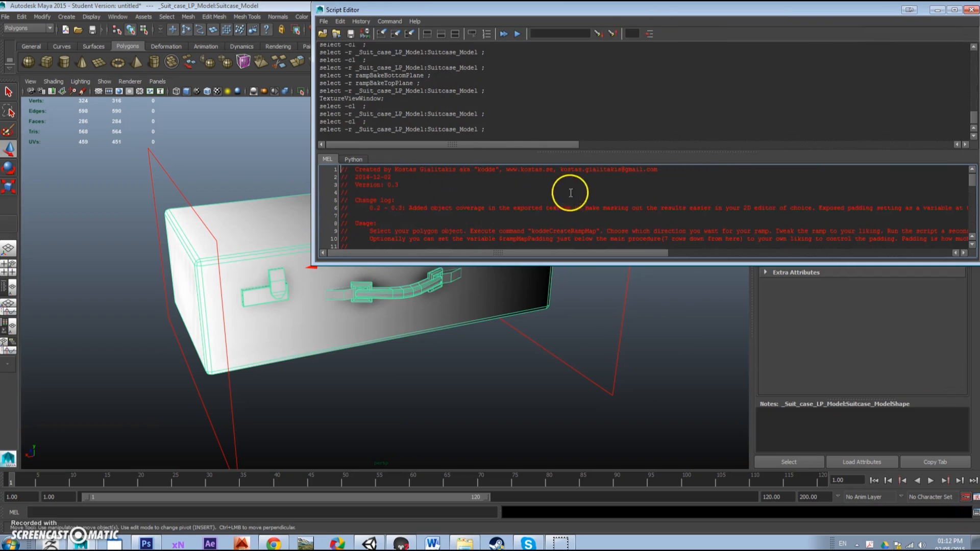
pyautogui.moveTo(679, 268); pyautogui.dragTo(638, 398)
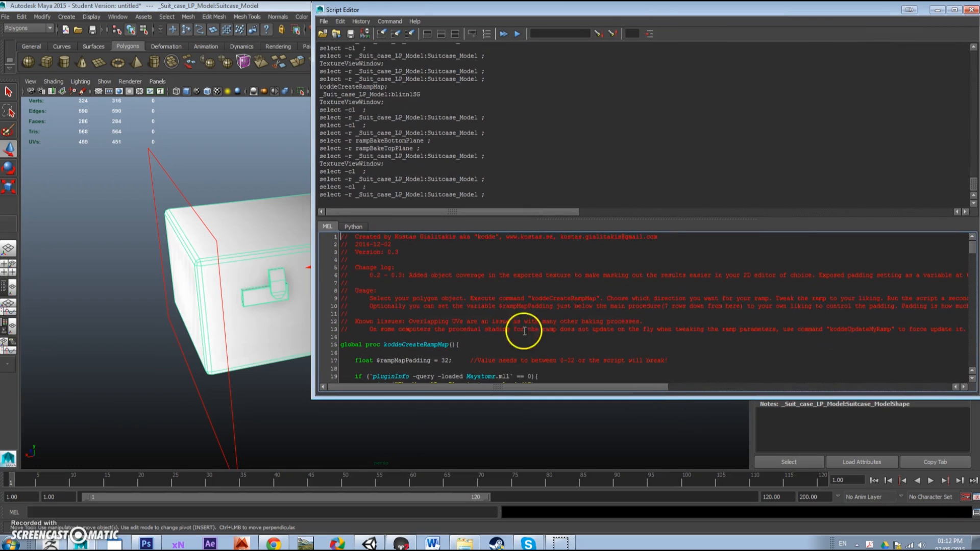
pyautogui.moveTo(506, 236); pyautogui.dragTo(659, 237)
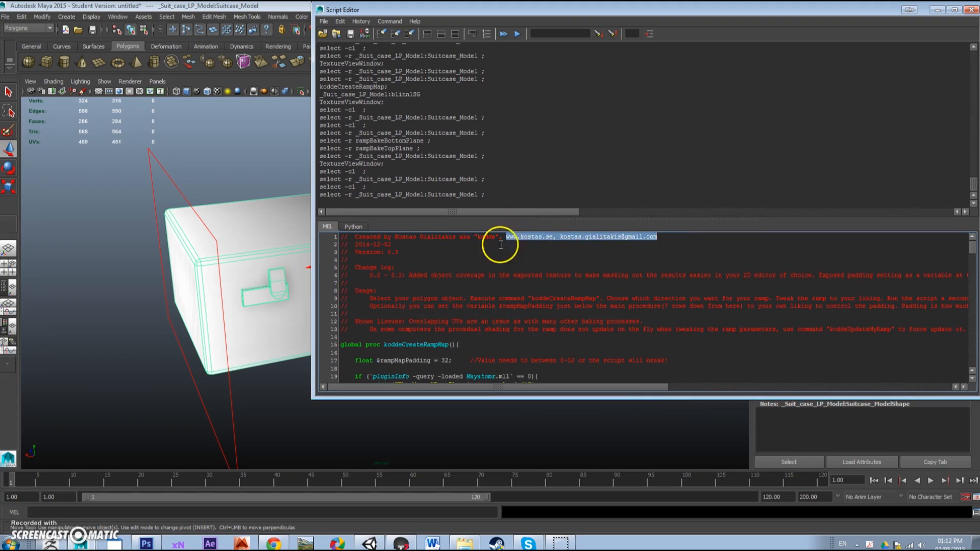
pyautogui.tripleClick(485, 244)
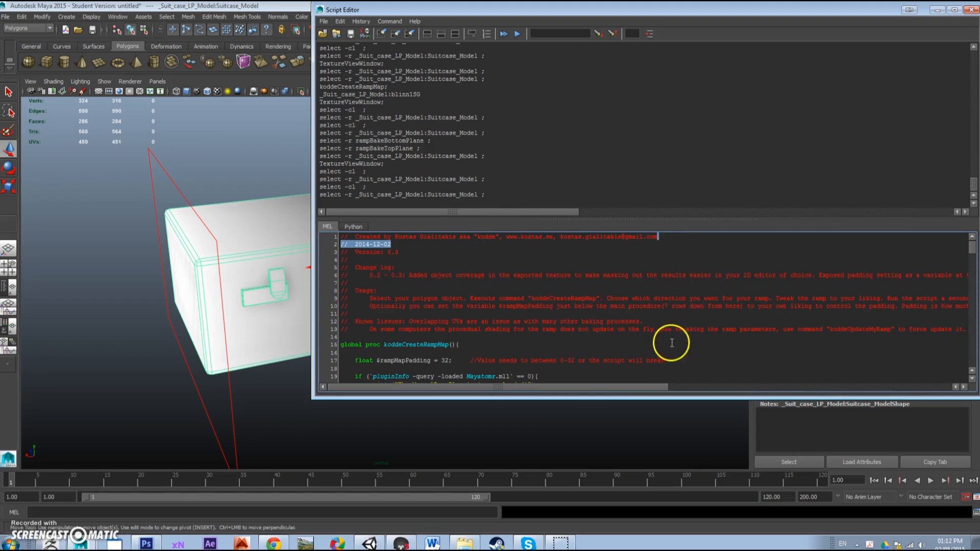
pyautogui.moveTo(531, 298); pyautogui.dragTo(595, 301)
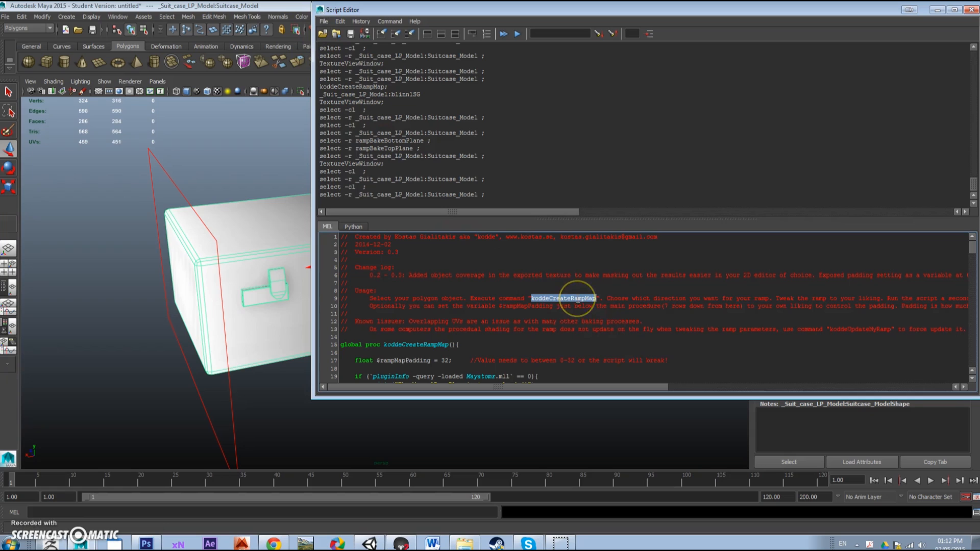
# Close the Script Editor and run koddeCreateRampMap on the suitcase to render the current ramp to texture.
pyautogui.click(971, 10)
pyautogui.click(40, 510)
pyautogui.press('Return')
pyautogui.moveTo(350, 418); pyautogui.dragTo(430, 402)
# Run koddeCreateRampMap again on the suitcase and choose X as the ramp direction.
pyautogui.click(131, 508)
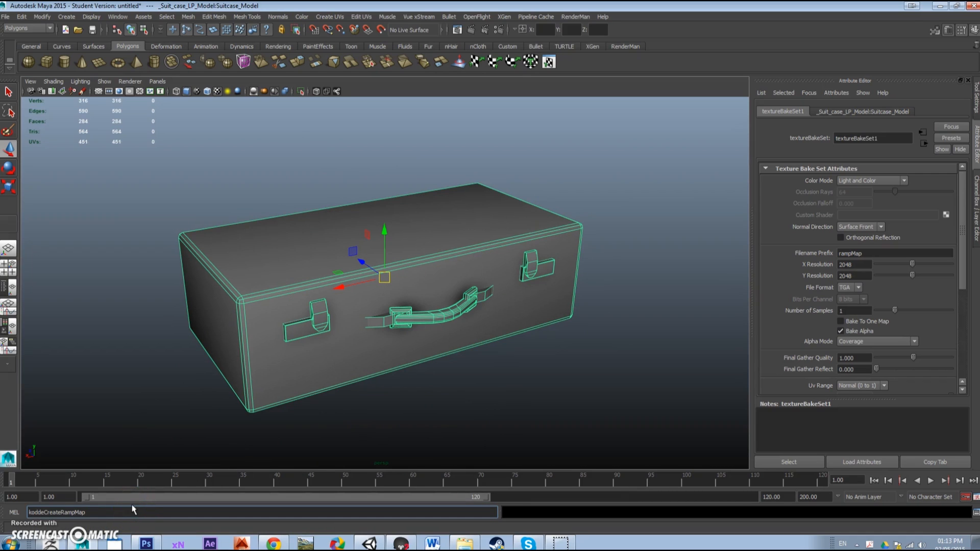
pyautogui.press('Return')
pyautogui.moveTo(467, 244); pyautogui.dragTo(352, 189)
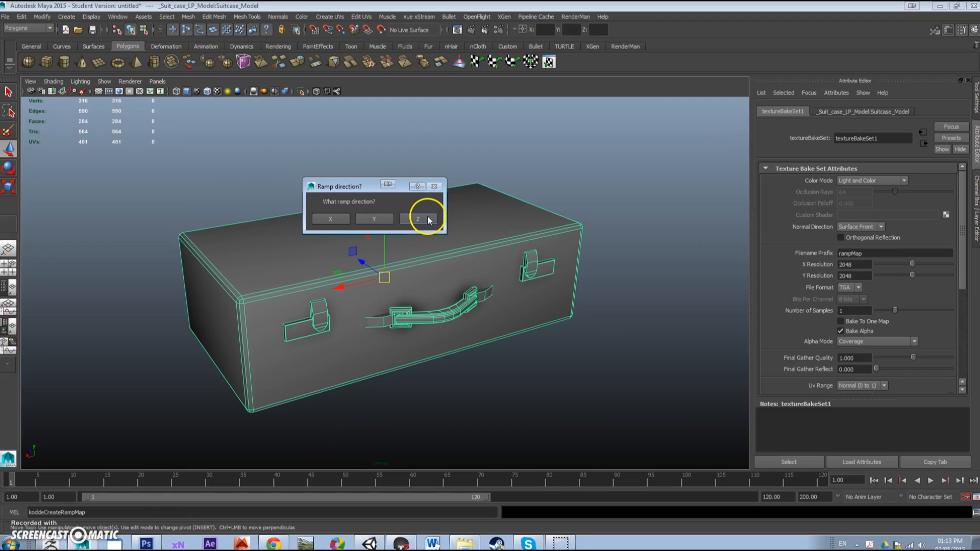
pyautogui.moveTo(360, 191); pyautogui.dragTo(311, 161)
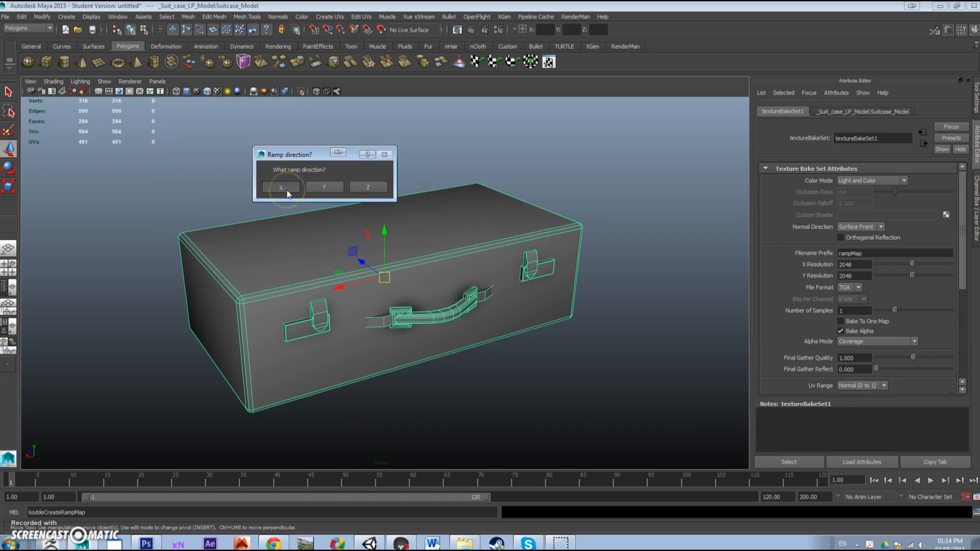
pyautogui.click(285, 189)
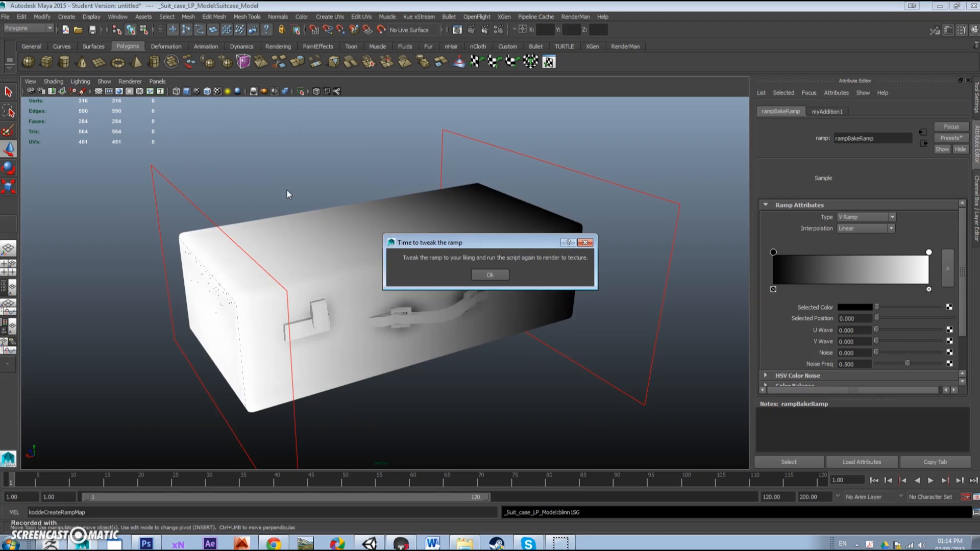
# Accept the ramp tweak prompt and run koddeCreateRampMap again to export the suitcase's X ramp map to texture.
pyautogui.click(496, 275)
pyautogui.moveTo(956, 246); pyautogui.dragTo(941, 328)
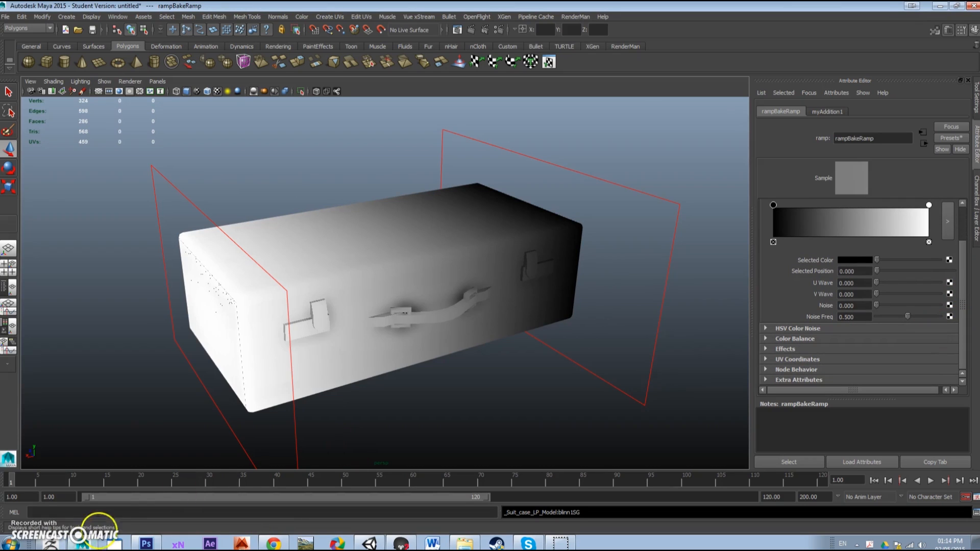
pyautogui.click(105, 516)
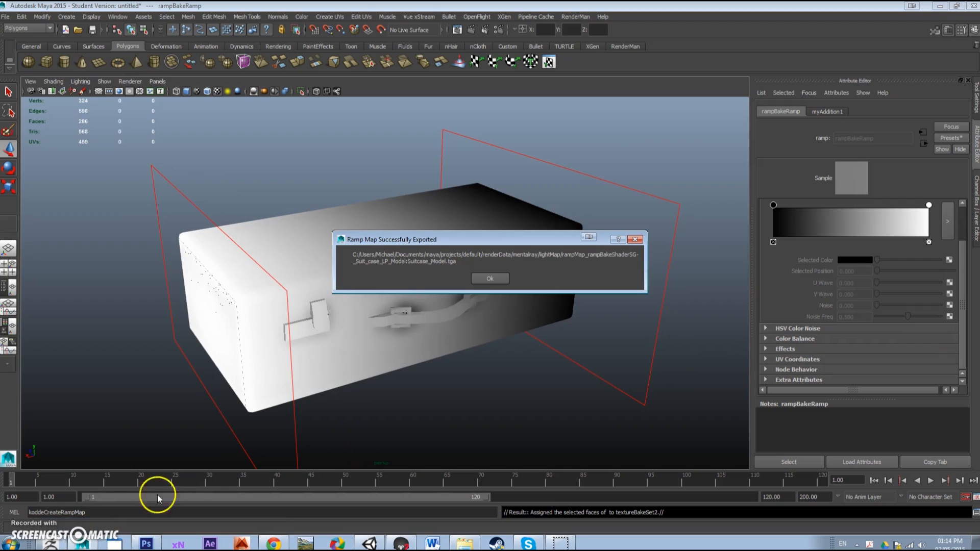
pyautogui.click(479, 277)
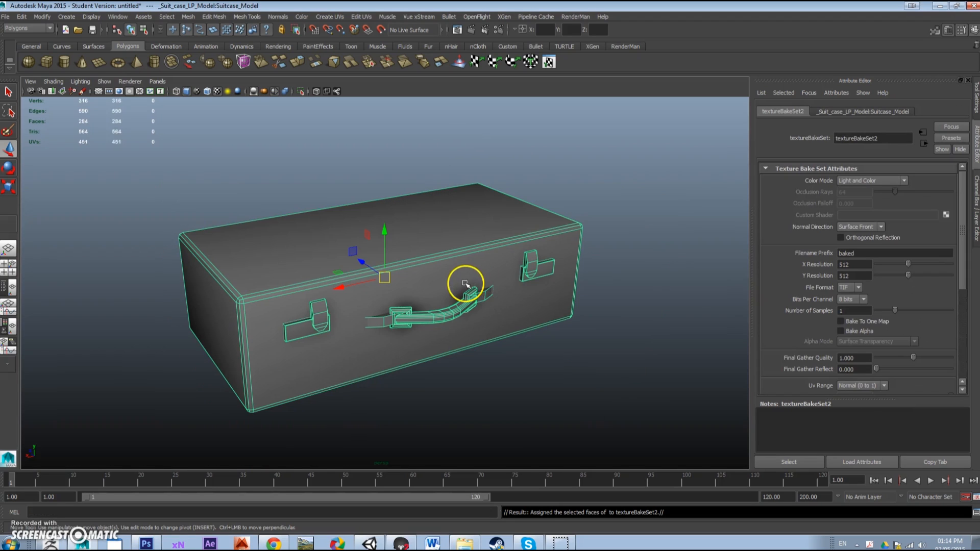
pyautogui.click(64, 513)
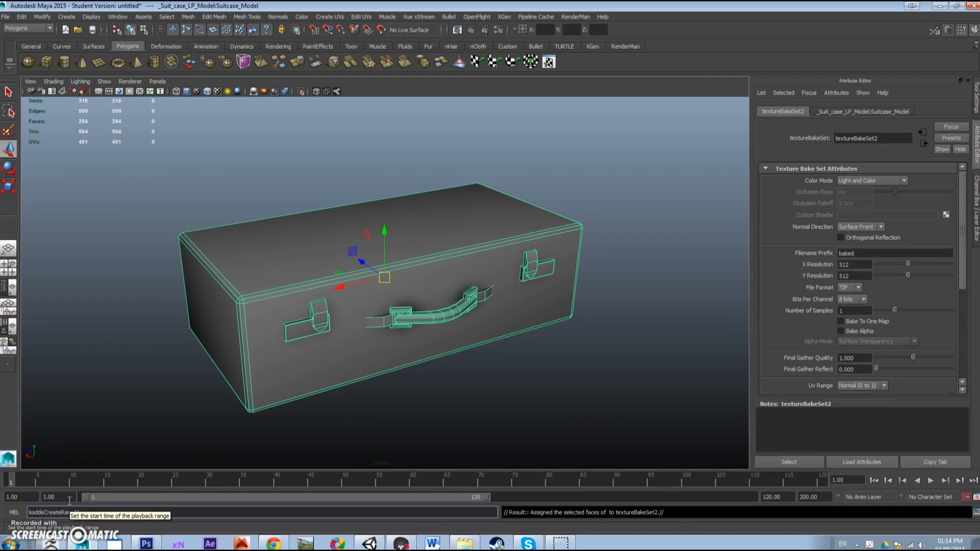
# Switch to Photoshop and display the combined RGB channels of the suitcase gradient map.
pyautogui.click(940, 6)
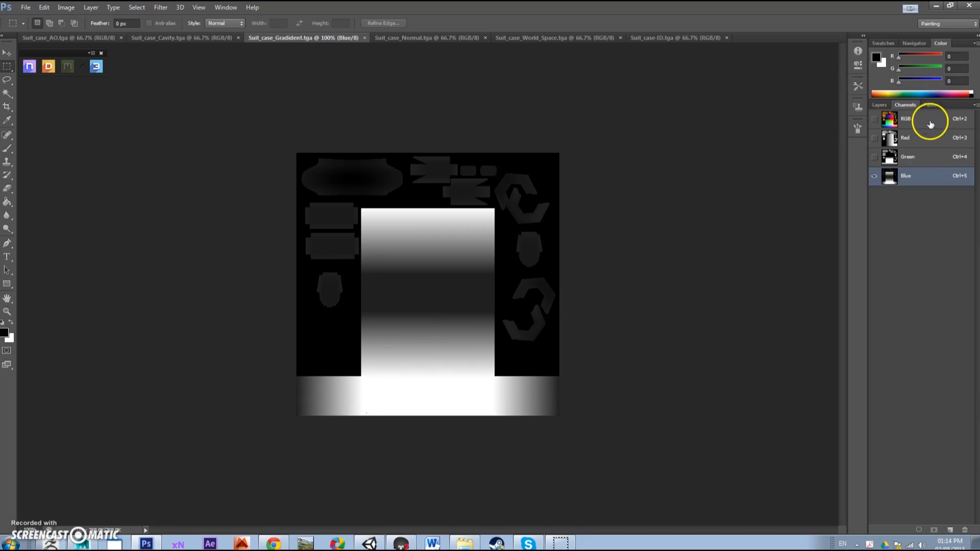
pyautogui.click(936, 119)
pyautogui.moveTo(361, 221); pyautogui.dragTo(443, 370)
pyautogui.click(415, 324)
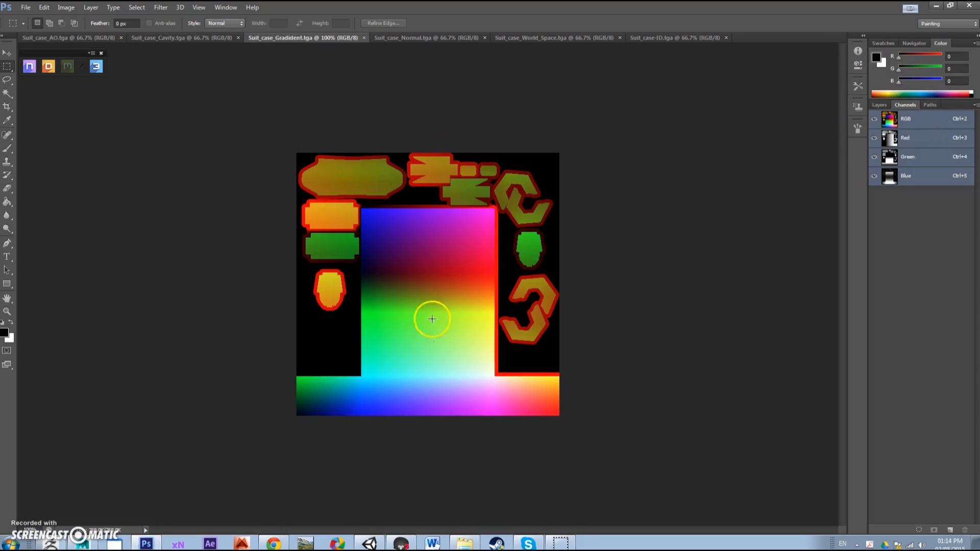
# Close the gradient, world space, ID, cavity and AO map documents, keeping only Suit_case_Normal.tga open.
pyautogui.click(364, 38)
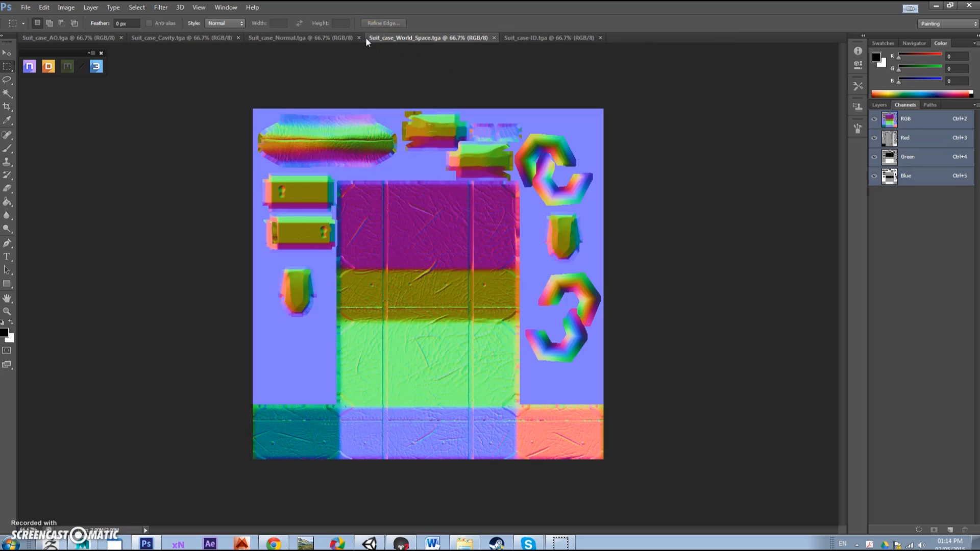
pyautogui.click(493, 38)
pyautogui.click(462, 38)
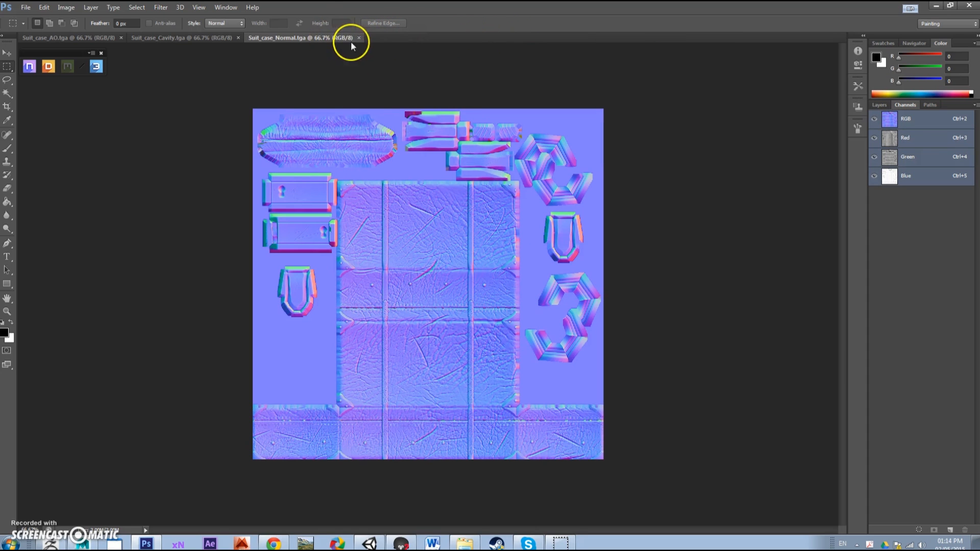
pyautogui.click(238, 37)
pyautogui.click(121, 38)
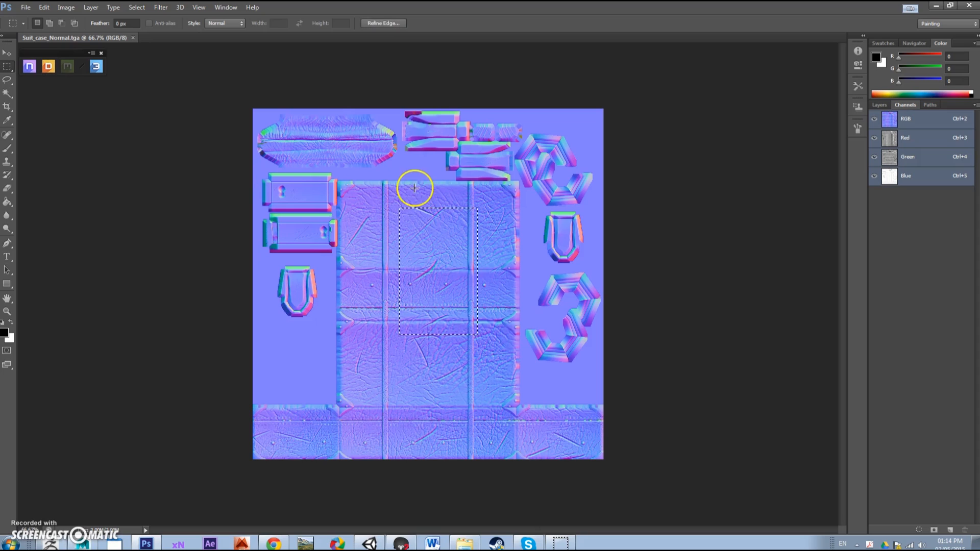
# Convert the active normal map document to an ambient occlusion map with NDO's Map Converter.
pyautogui.click(29, 66)
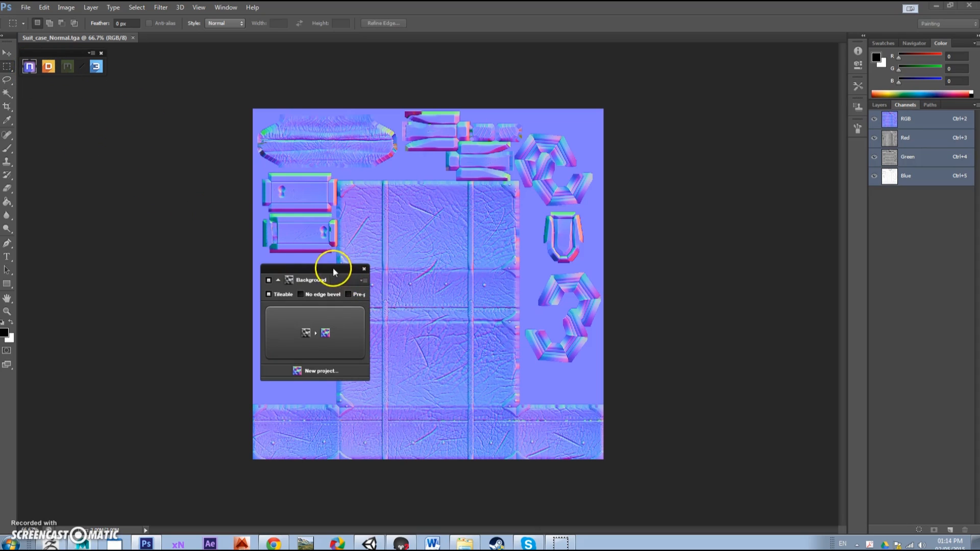
pyautogui.moveTo(332, 267); pyautogui.dragTo(182, 148)
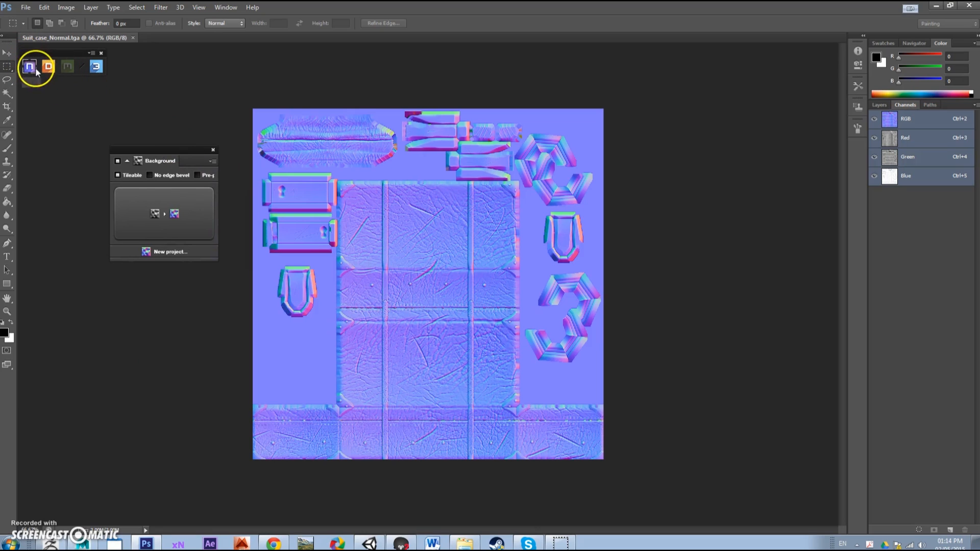
pyautogui.click(212, 161)
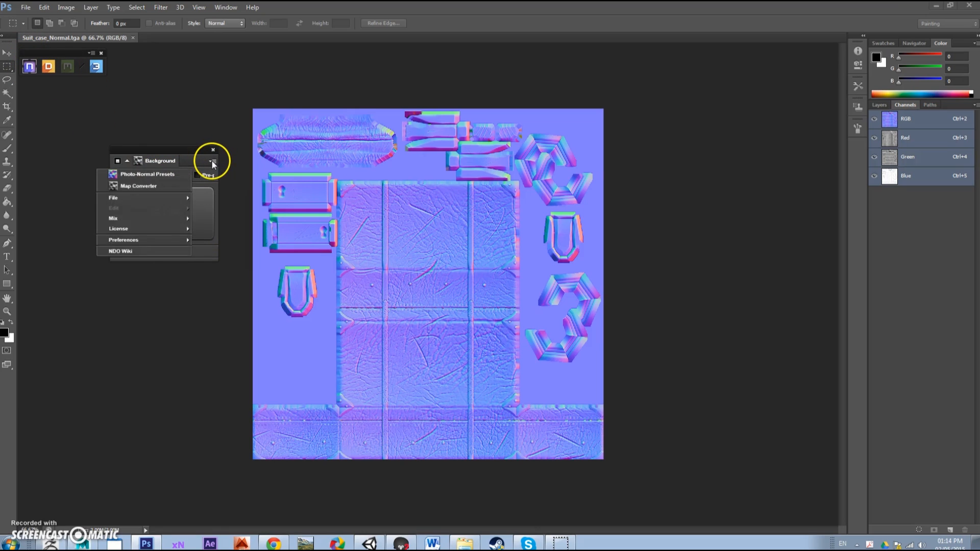
pyautogui.click(160, 185)
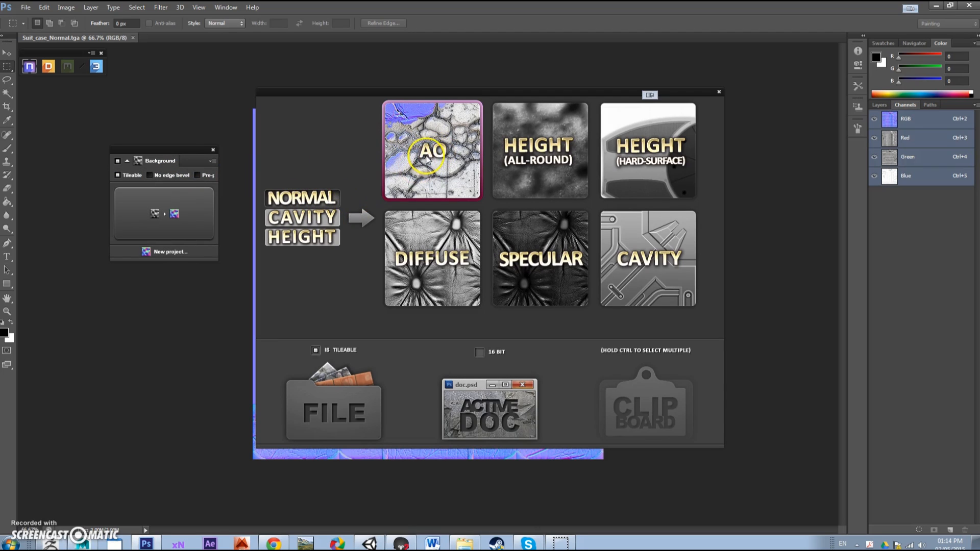
pyautogui.click(488, 431)
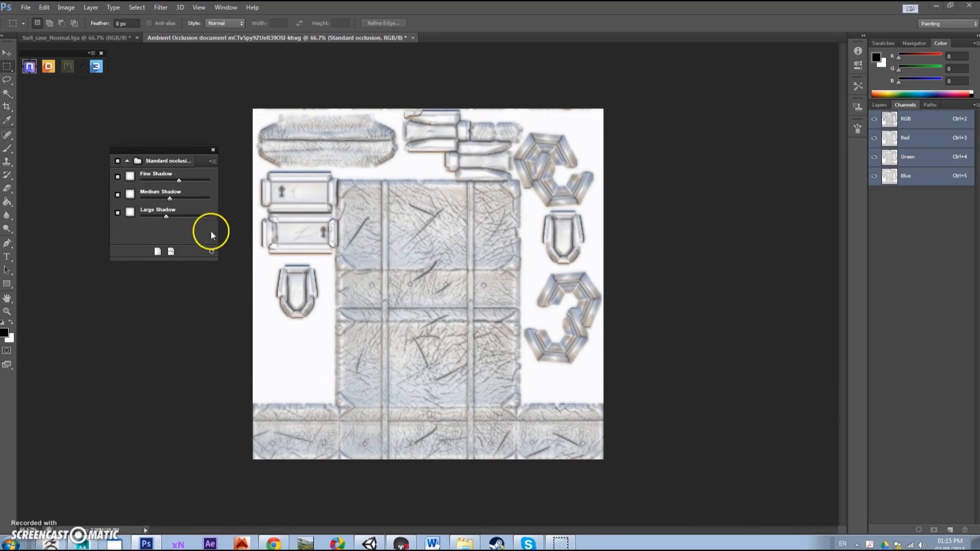
# Reduce the large and medium shadows, strengthen the fine shadow, and close the ambient occlusion document without saving.
pyautogui.moveTo(164, 218); pyautogui.dragTo(148, 213)
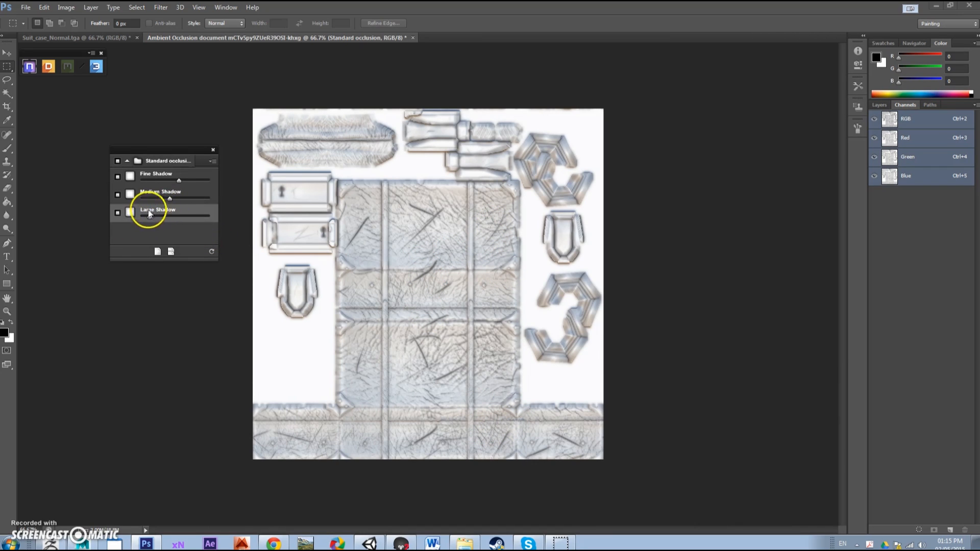
pyautogui.moveTo(176, 180); pyautogui.dragTo(199, 180)
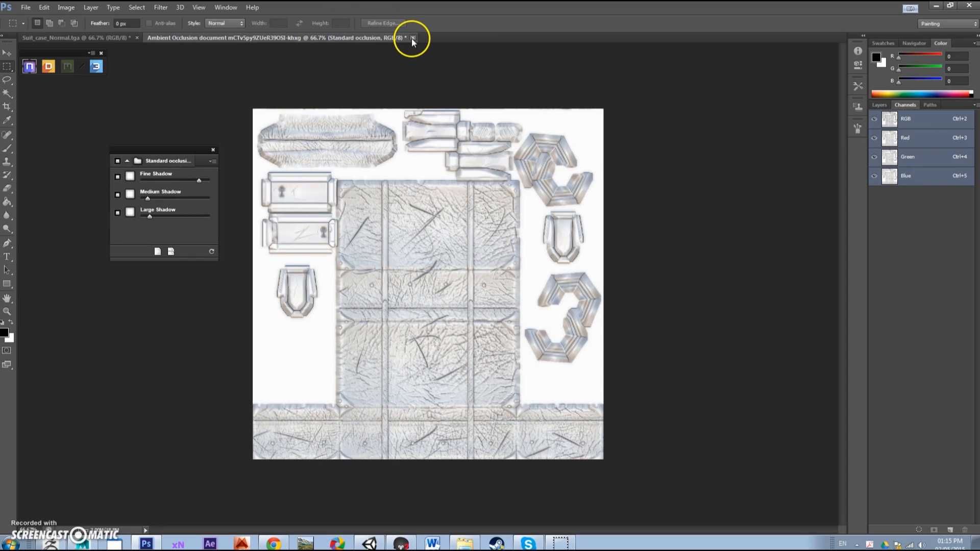
pyautogui.click(412, 38)
pyautogui.click(491, 205)
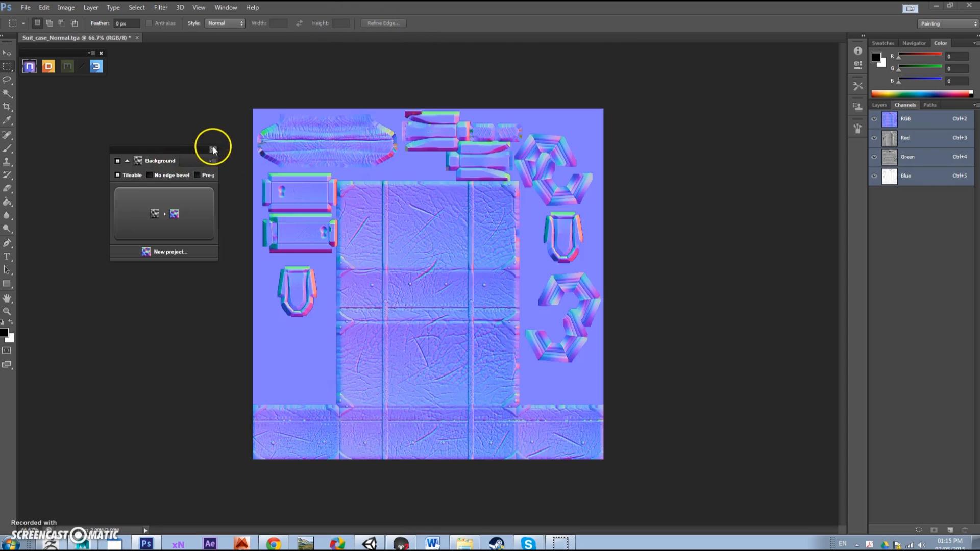
# Close NDO and close Suit_case_Normal.tga without saving changes.
pyautogui.click(213, 149)
pyautogui.click(137, 38)
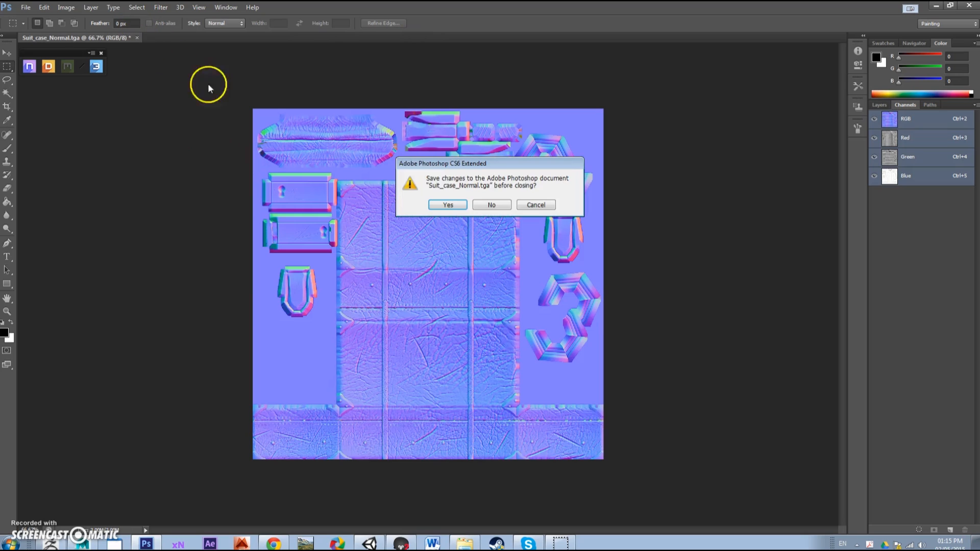
pyautogui.click(492, 205)
# Open the DDO Base Creator and enlarge it to show all of its map input slots.
pyautogui.moveTo(55, 53); pyautogui.dragTo(52, 48)
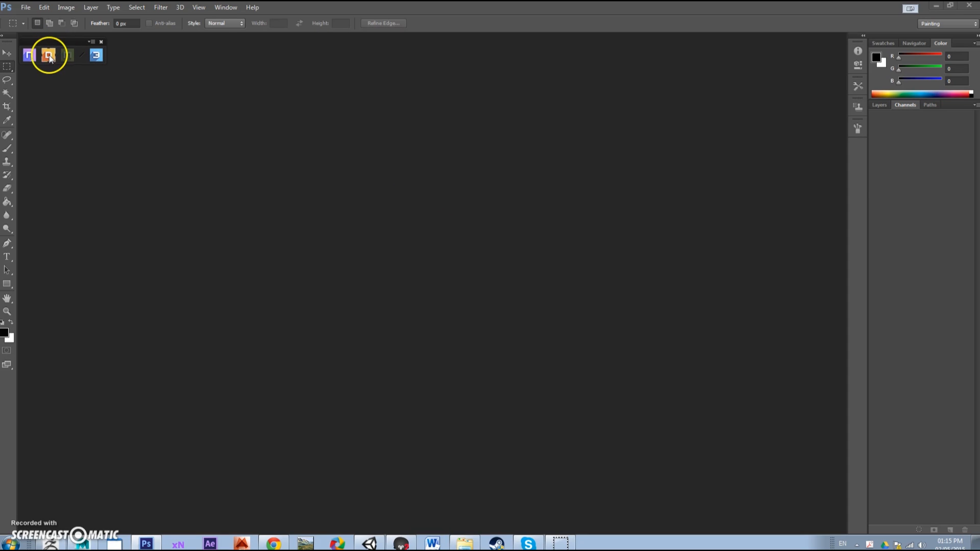
pyautogui.click(49, 53)
pyautogui.click(86, 82)
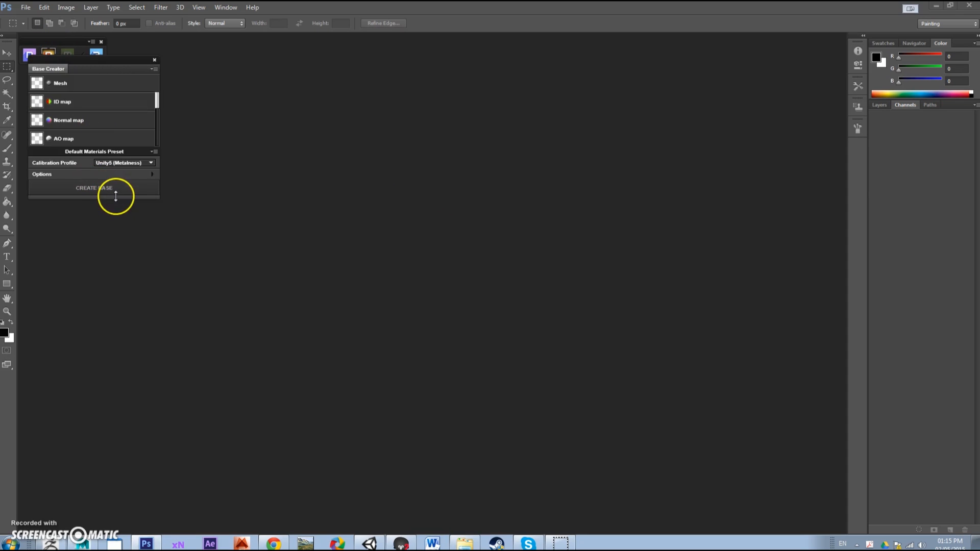
pyautogui.moveTo(102, 59)
pyautogui.mouseDown()
pyautogui.moveTo(116, 92)
pyautogui.moveTo(97, 69)
pyautogui.mouseUp()
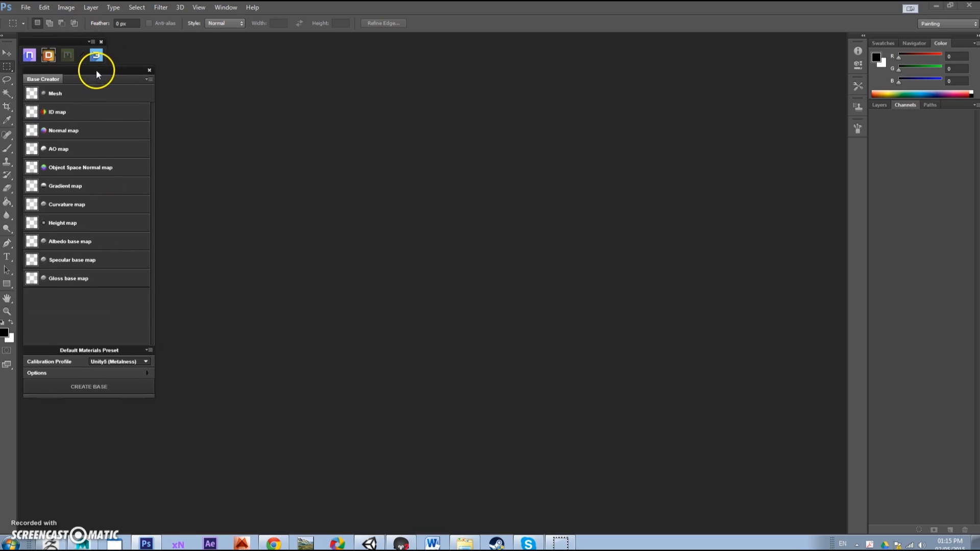
# Load _Suit_case_LP_Model.obj as the mesh and Suit_case-ID.tga from the DDO_maps folder as the ID map.
pyautogui.click(30, 92)
pyautogui.click(212, 26)
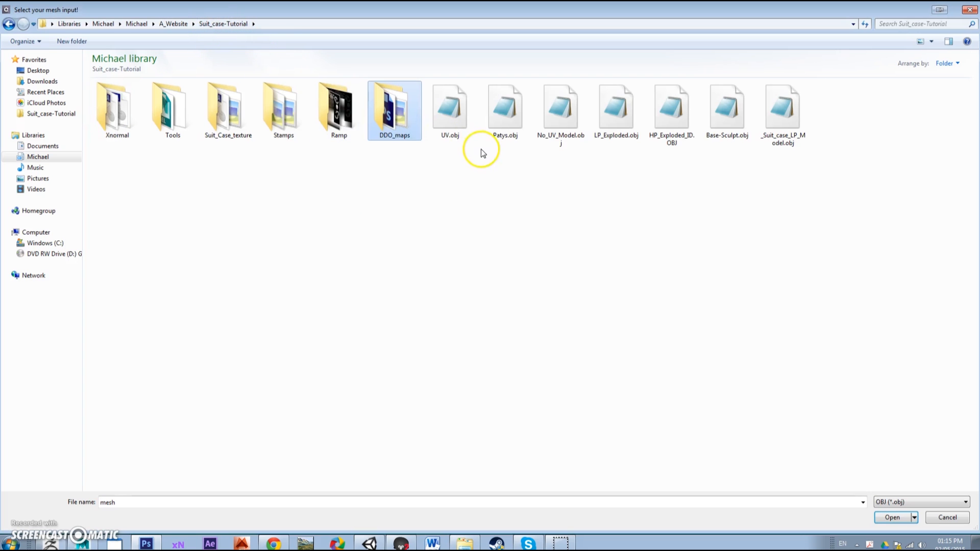
pyautogui.doubleClick(779, 133)
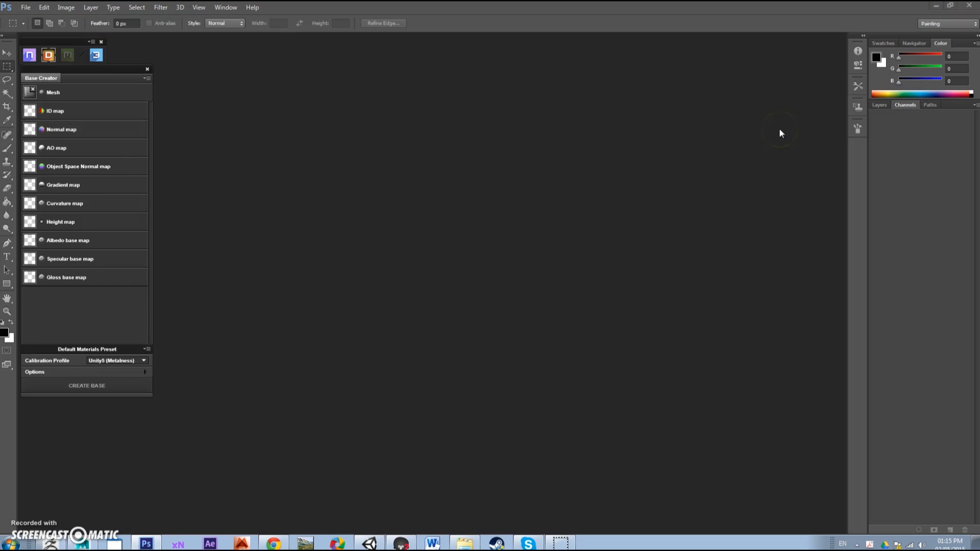
pyautogui.click(29, 111)
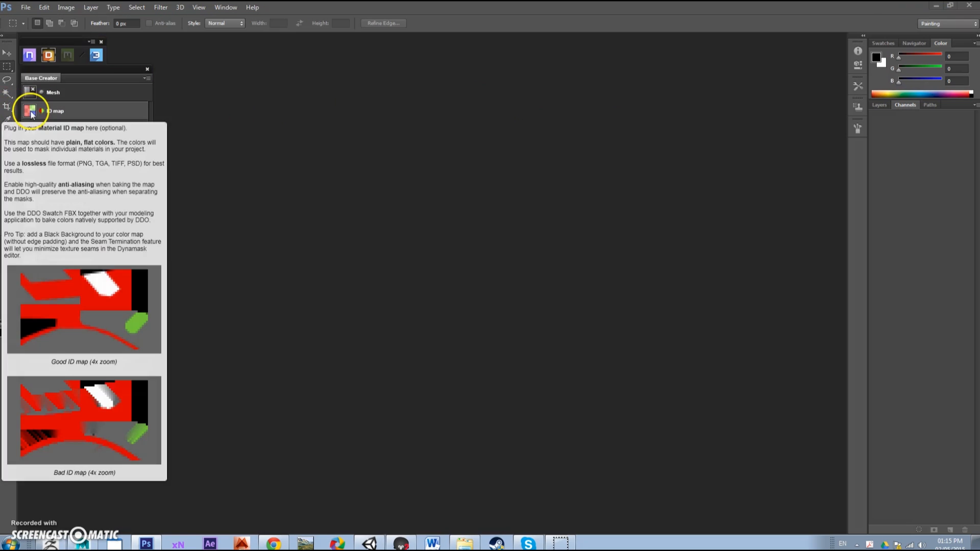
pyautogui.doubleClick(392, 108)
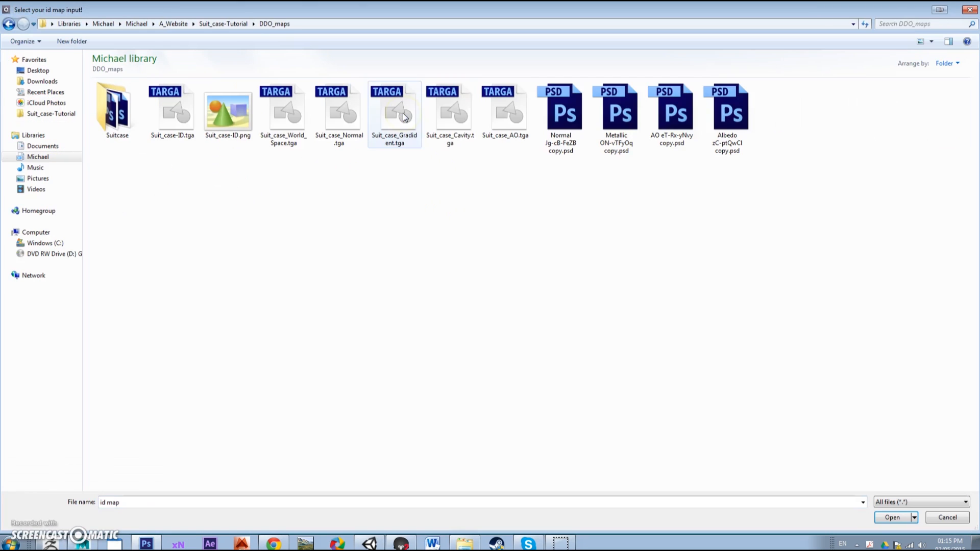
pyautogui.doubleClick(170, 115)
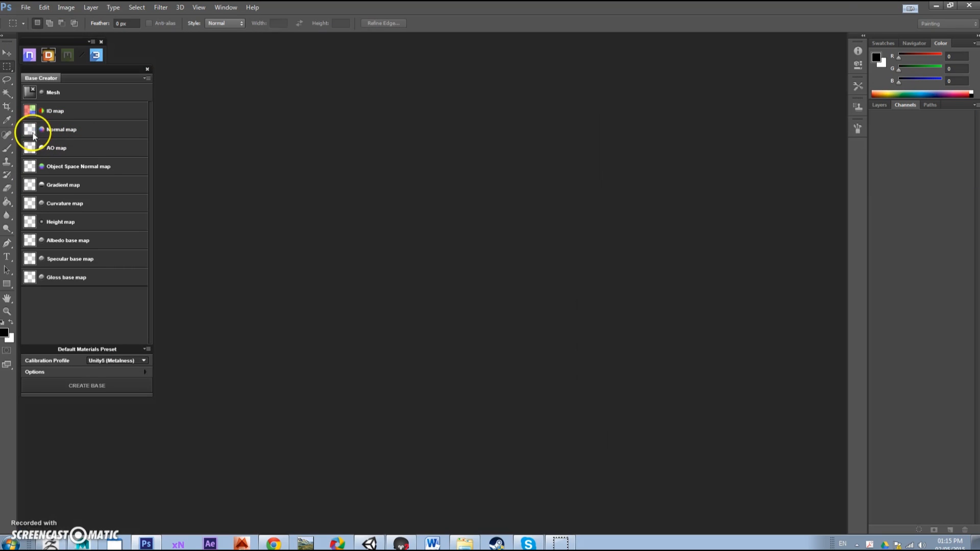
# Load Suit_case_Normal.tga as the normal map and Suit_case_AO.tga as the AO map.
pyautogui.click(30, 133)
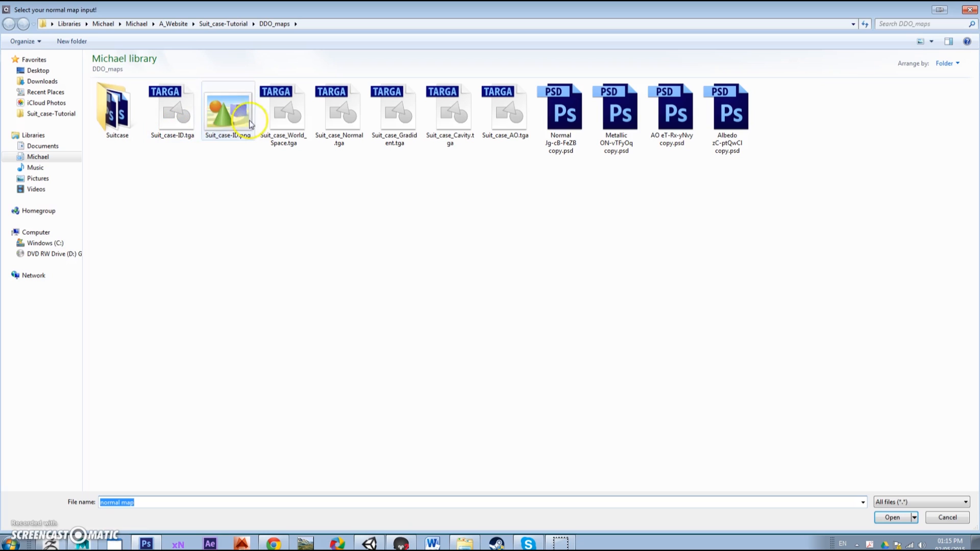
pyautogui.doubleClick(335, 115)
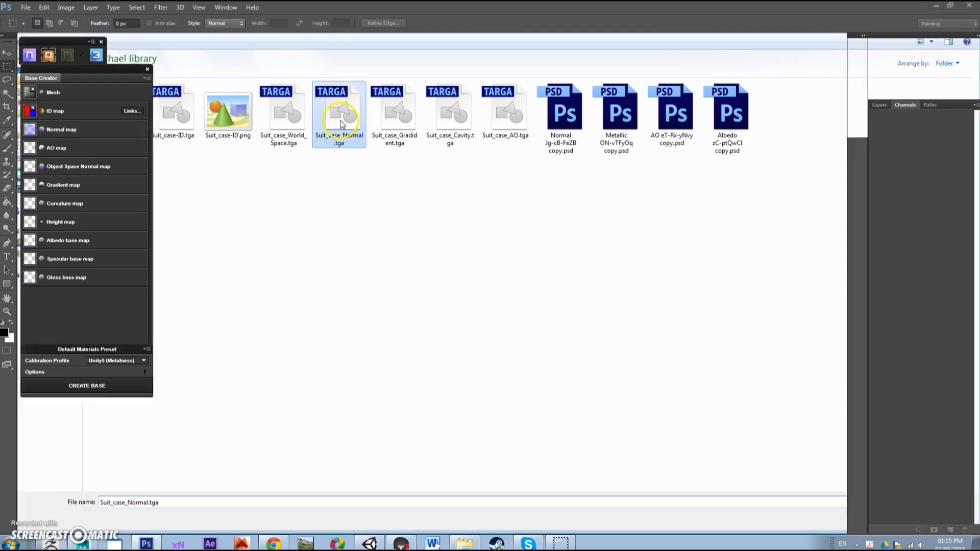
pyautogui.click(28, 147)
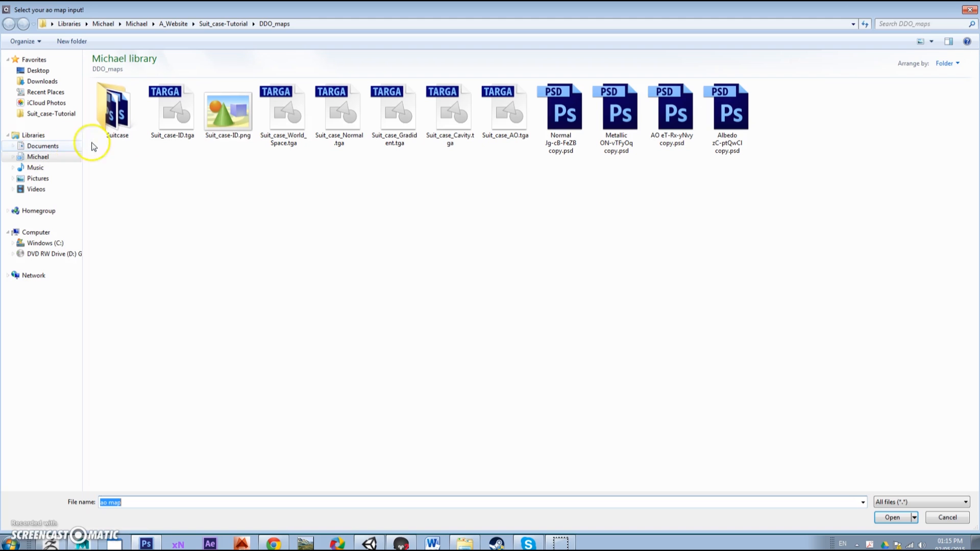
pyautogui.doubleClick(504, 118)
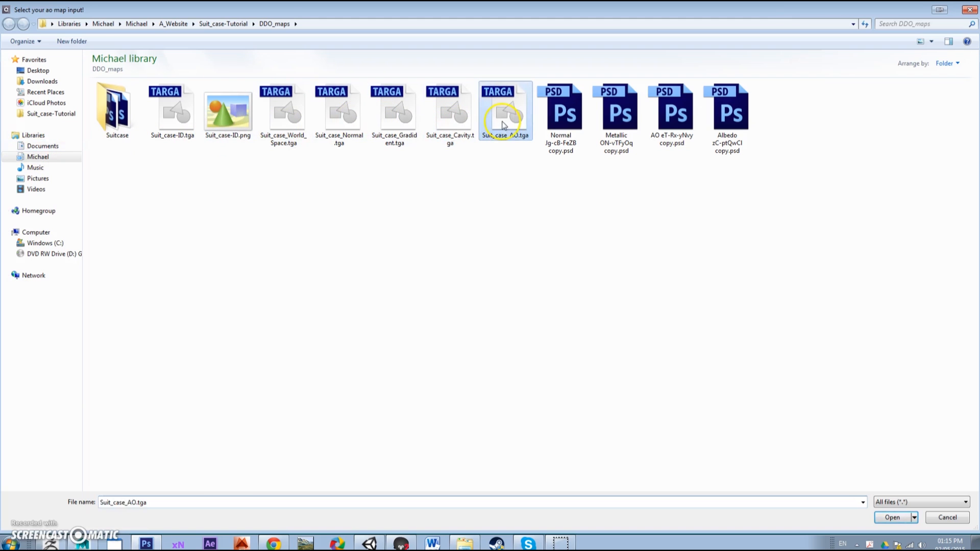
# Load Suit_case_World_Space.tga as the object space normal map and Suit_case_Gradident.tga as the gradient map.
pyautogui.click(28, 166)
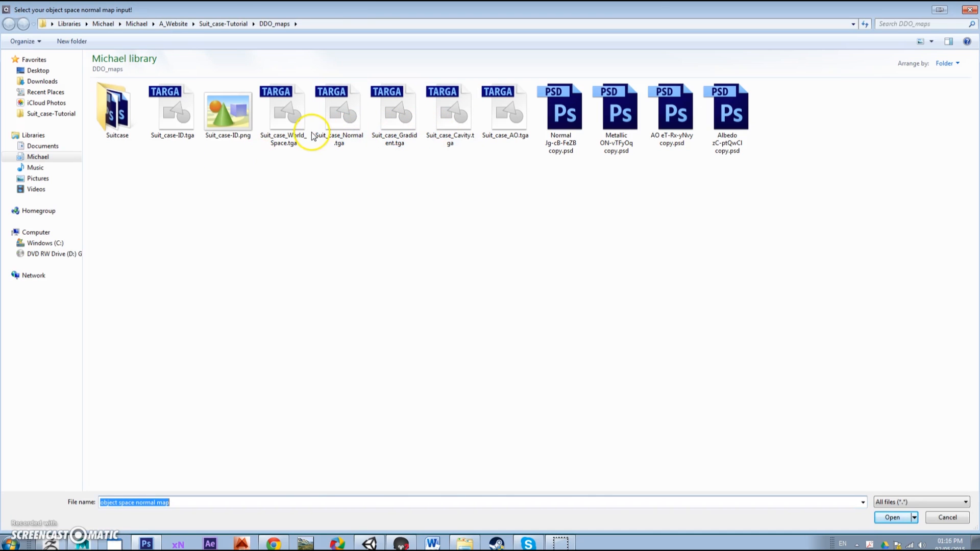
pyautogui.doubleClick(285, 127)
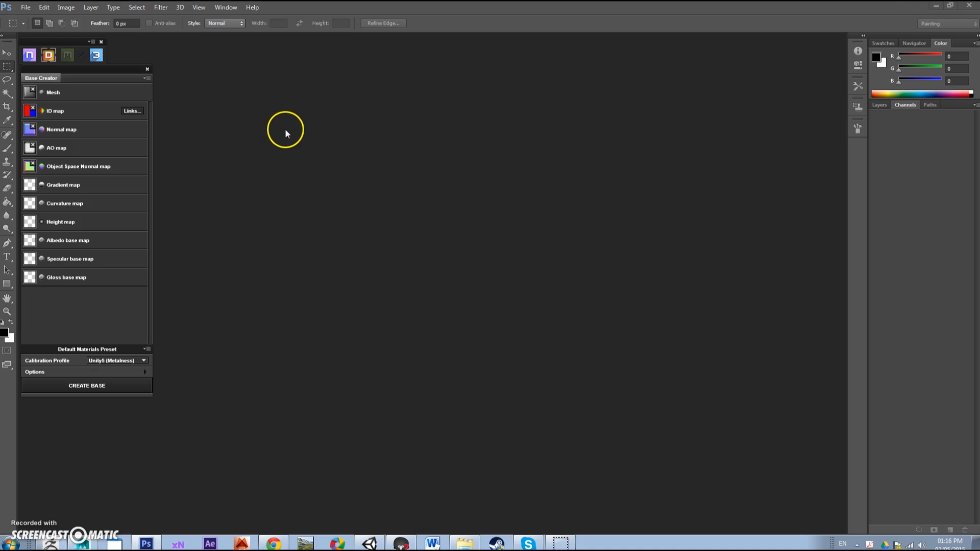
pyautogui.click(28, 185)
pyautogui.doubleClick(397, 120)
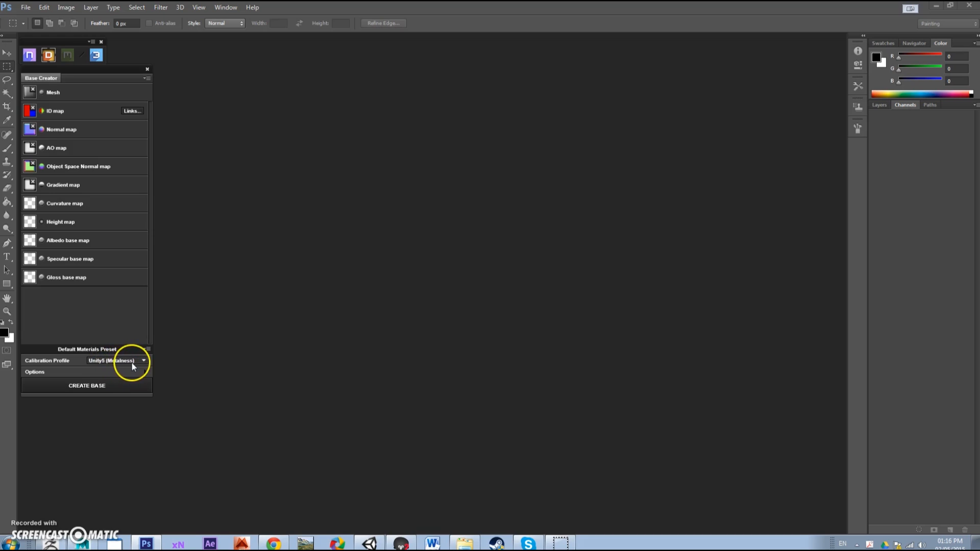
# Choose Unity5 (Metalness) as the calibration profile for the base.
pyautogui.click(106, 362)
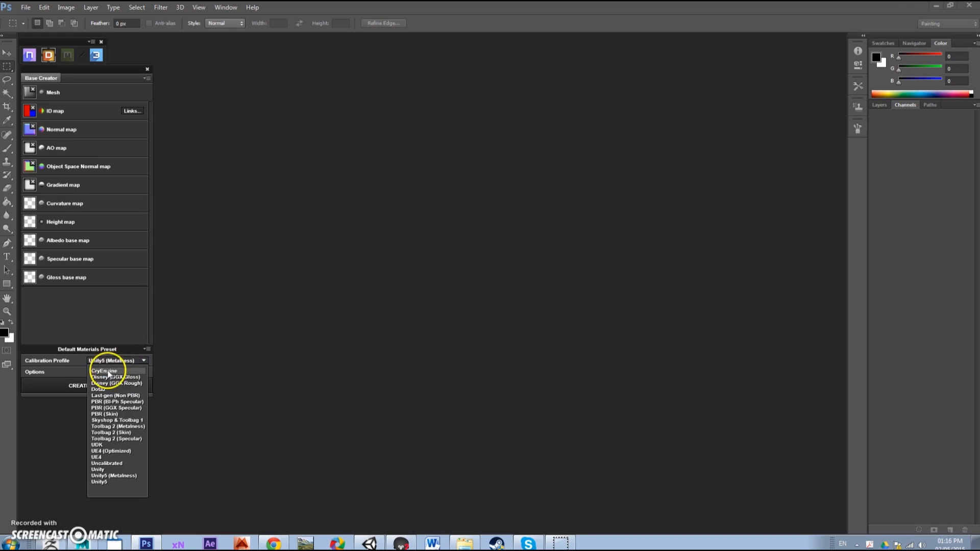
pyautogui.click(107, 477)
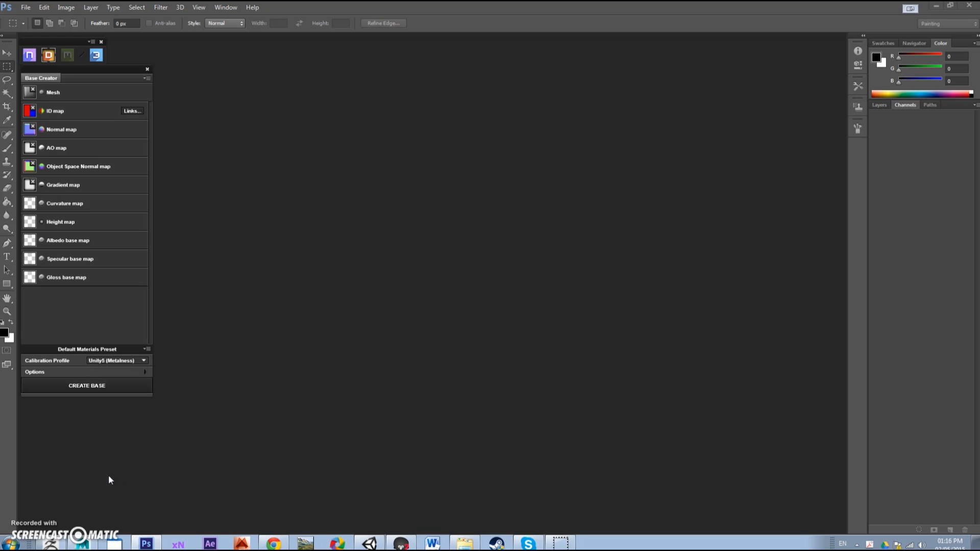
# Create the texturing base and show the suitcase in an enlarged 3DO preview window beside the layer list.
pyautogui.click(84, 388)
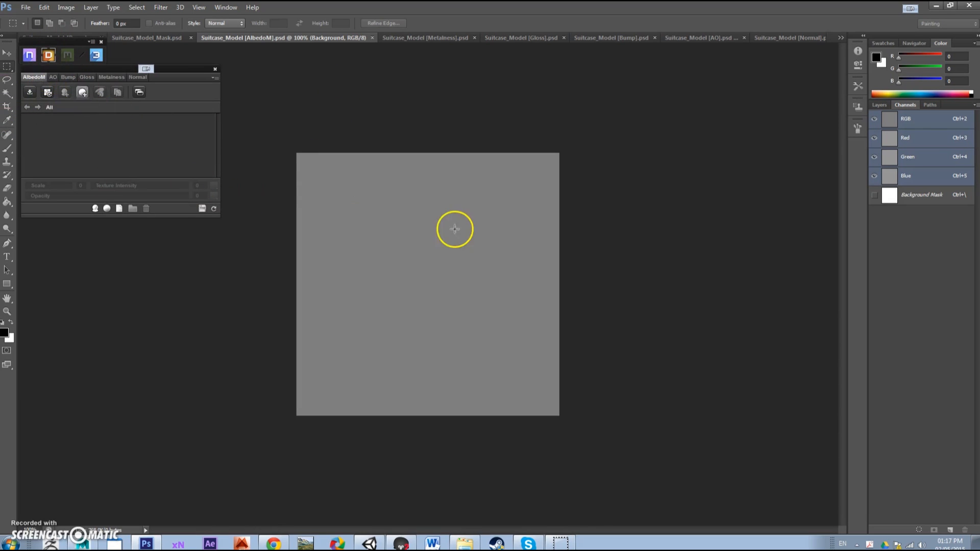
pyautogui.moveTo(422, 214); pyautogui.dragTo(458, 280)
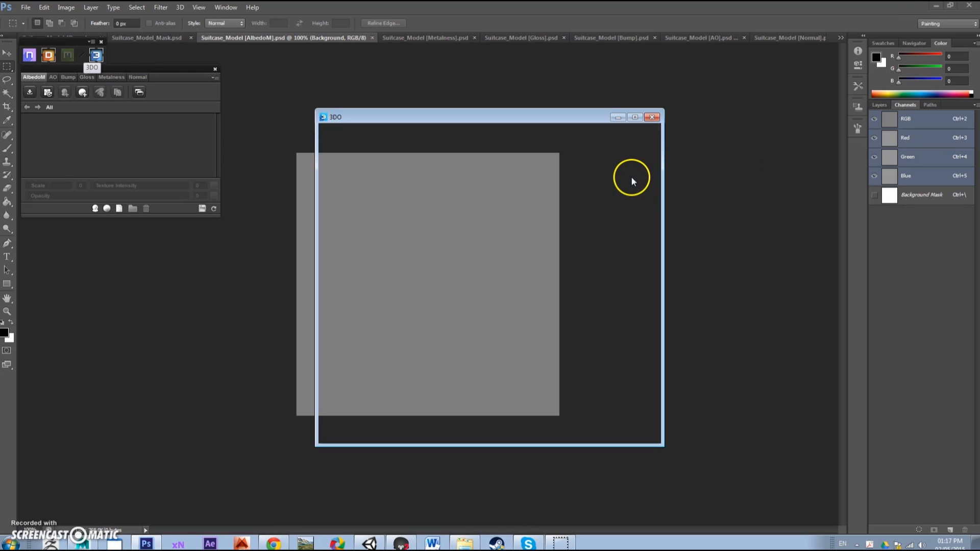
pyautogui.moveTo(442, 125); pyautogui.dragTo(591, 98)
pyautogui.moveTo(811, 418); pyautogui.dragTo(913, 519)
pyautogui.moveTo(652, 91); pyautogui.dragTo(713, 48)
pyautogui.moveTo(633, 286); pyautogui.dragTo(612, 208)
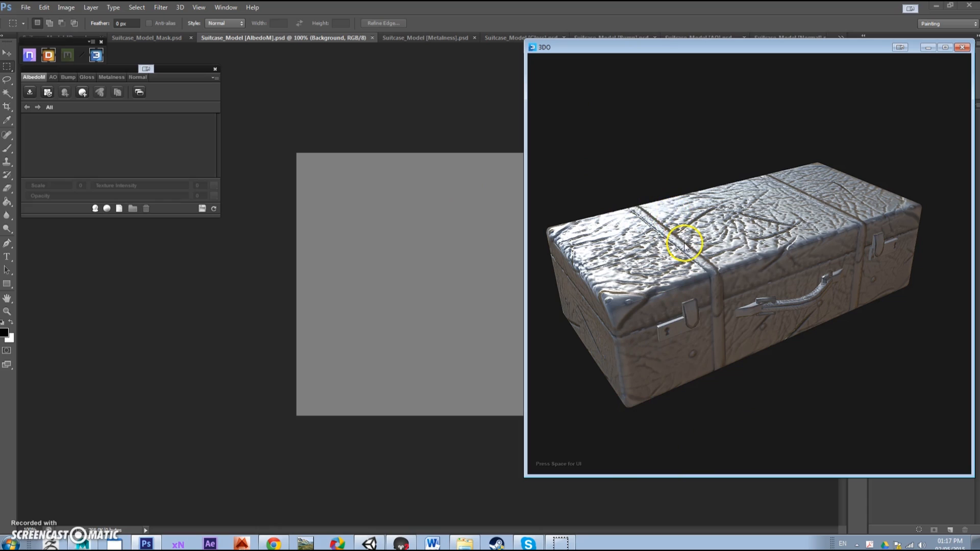
# Show the 3DO display settings, compare several image-based reflection environments and keep the third one.
pyautogui.press('space')
pyautogui.moveTo(669, 182)
pyautogui.mouseDown()
pyautogui.moveTo(694, 188)
pyautogui.moveTo(674, 173)
pyautogui.mouseUp()
pyautogui.click(568, 117)
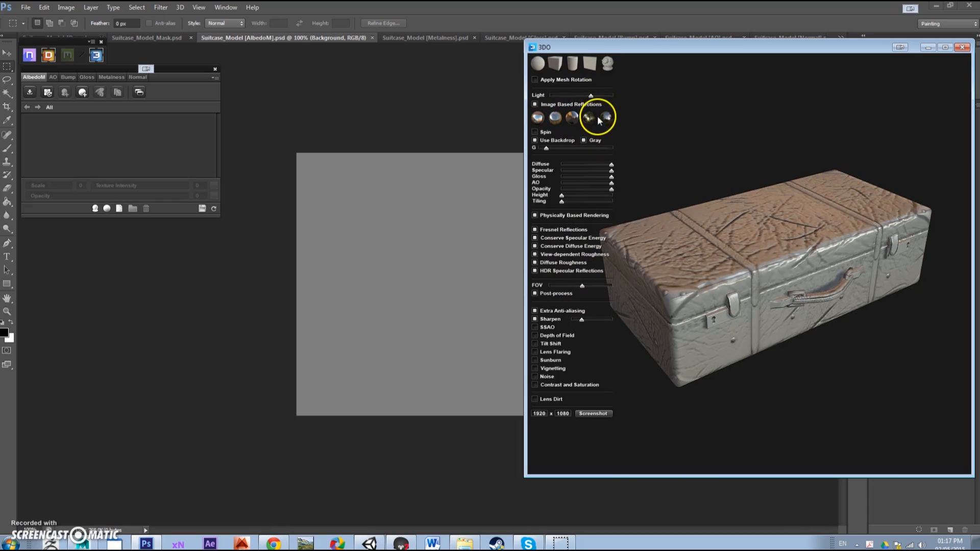
pyautogui.click(593, 118)
pyautogui.click(568, 118)
pyautogui.click(555, 117)
pyautogui.click(571, 118)
# Try out the Spin option and the X slider of Apply Mesh Rotation in the 3DO preview.
pyautogui.click(534, 132)
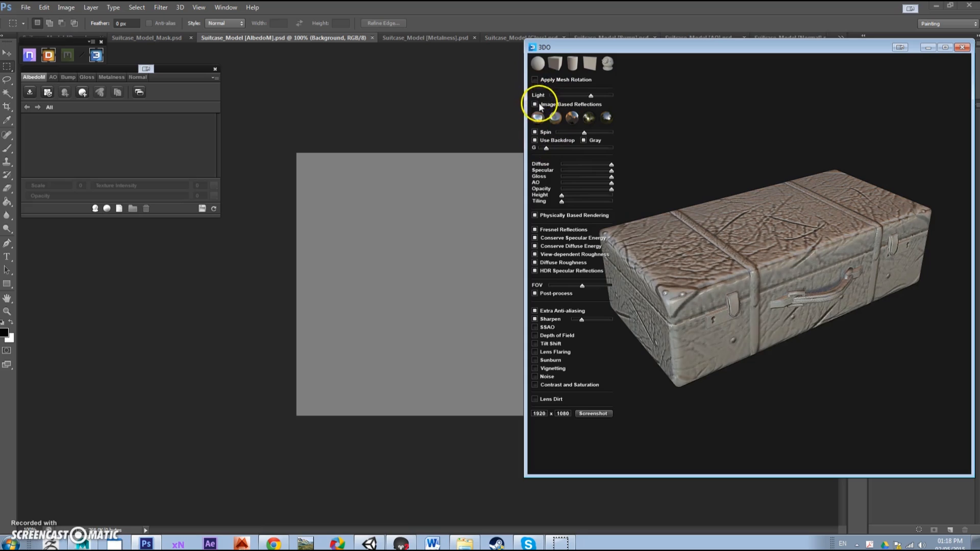
pyautogui.click(536, 80)
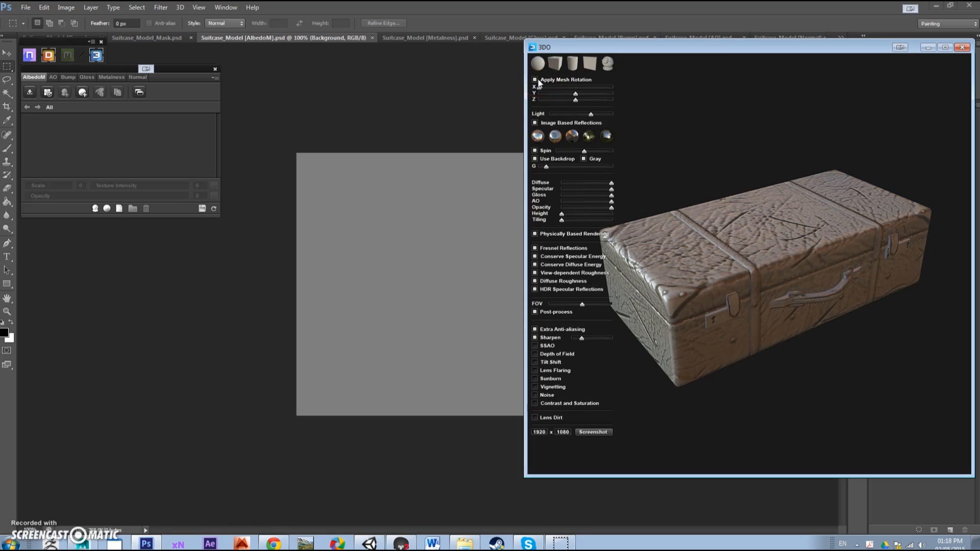
pyautogui.click(538, 79)
pyautogui.click(536, 80)
pyautogui.moveTo(539, 88); pyautogui.dragTo(547, 88)
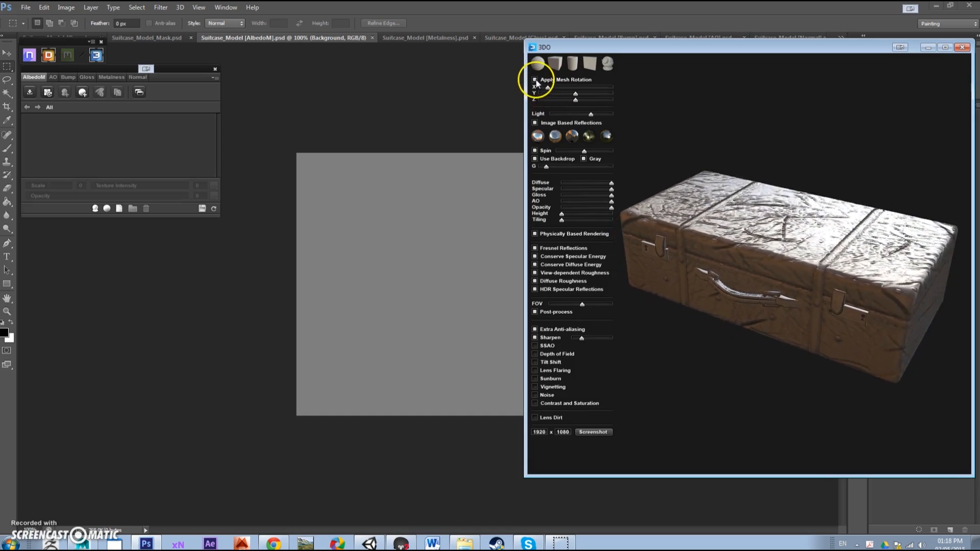
pyautogui.click(535, 80)
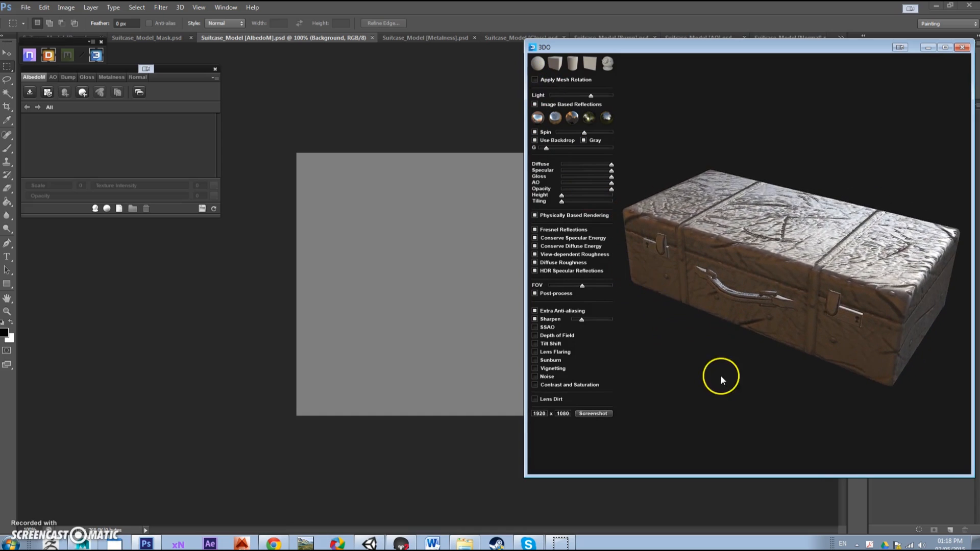
pyautogui.click(535, 133)
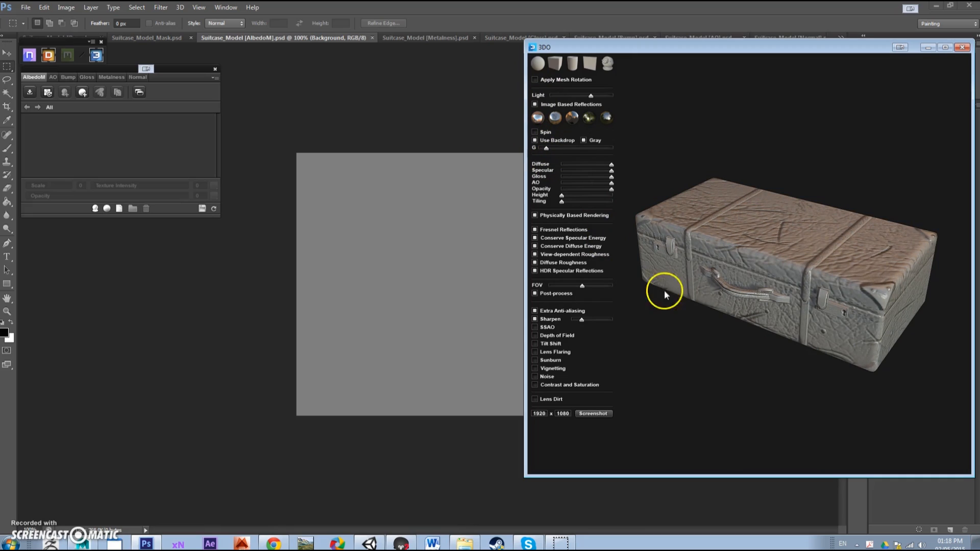
# Enable SSAO in the 3DO preview and raise its intensity slightly.
pyautogui.click(536, 327)
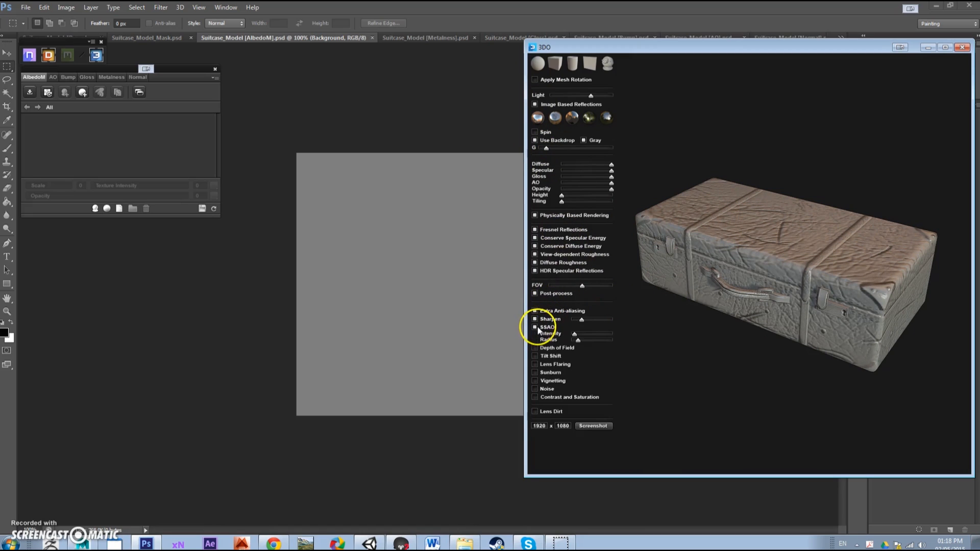
pyautogui.click(577, 334)
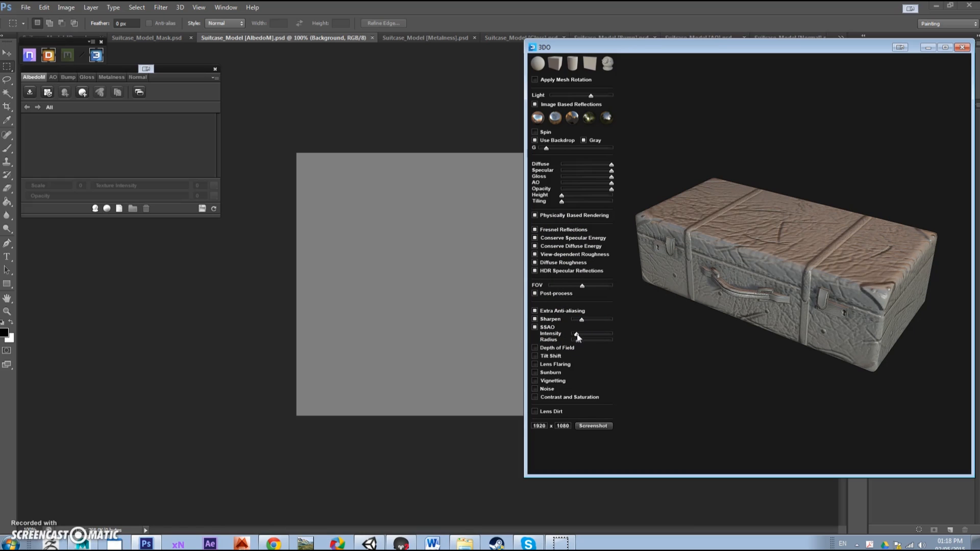
pyautogui.moveTo(670, 327); pyautogui.dragTo(562, 296)
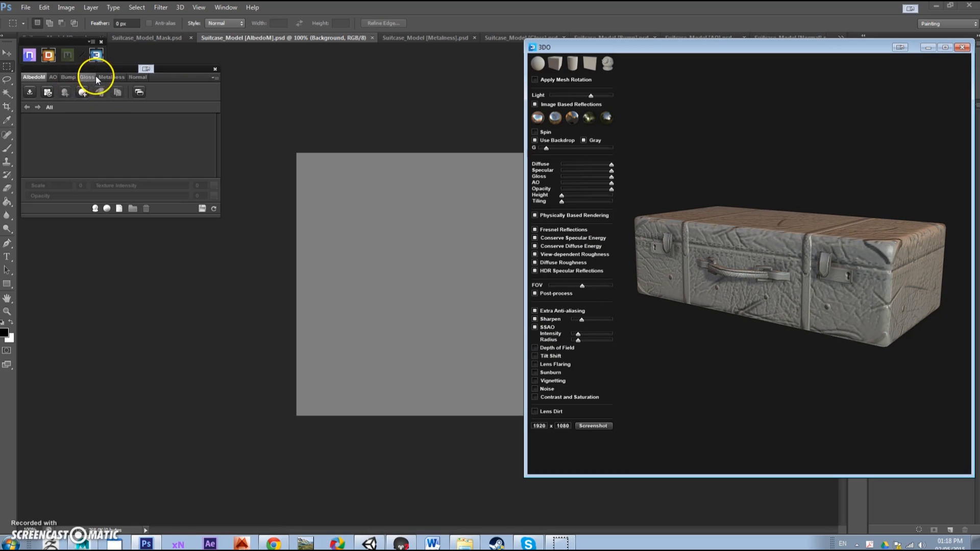
# Inspect the Normal and AO maps of the new base, and return to the AlbedoM map.
pyautogui.click(136, 78)
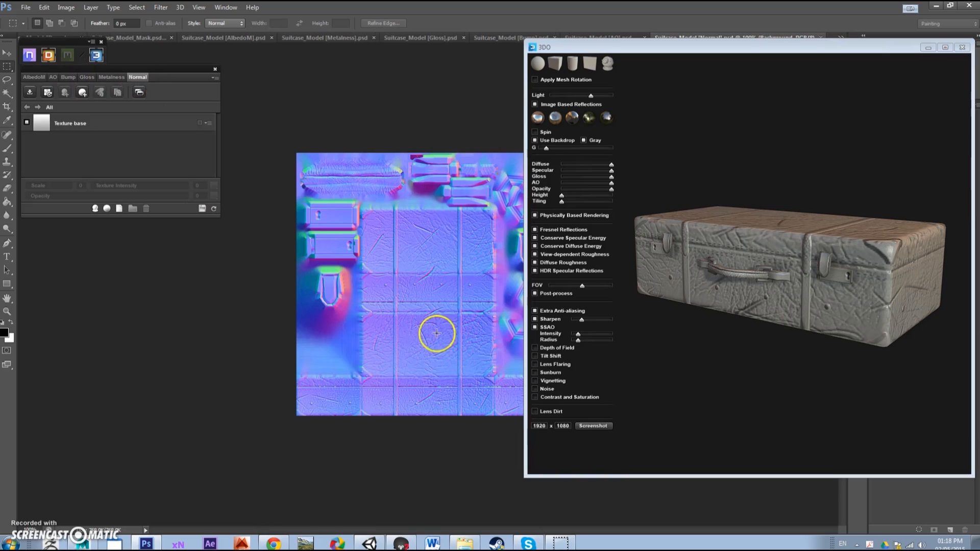
pyautogui.click(54, 78)
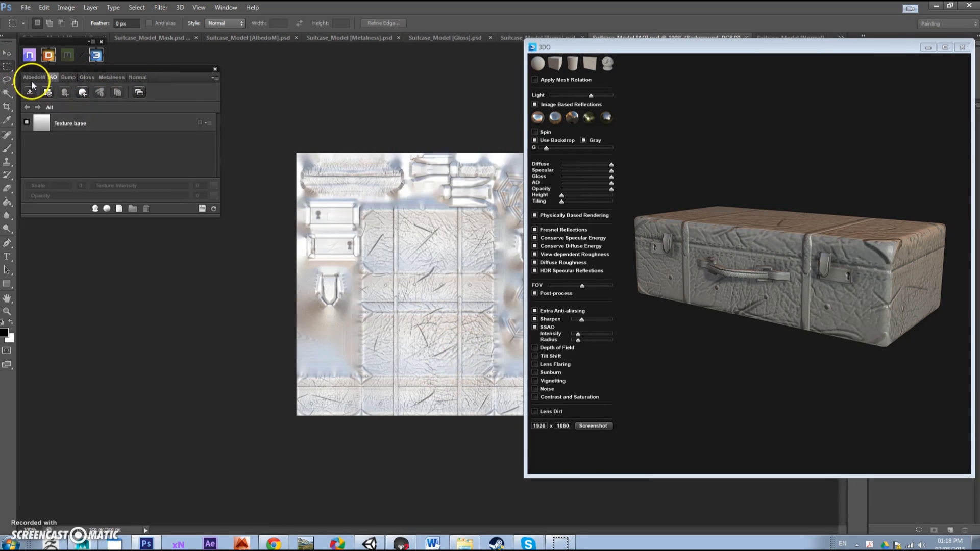
pyautogui.click(33, 78)
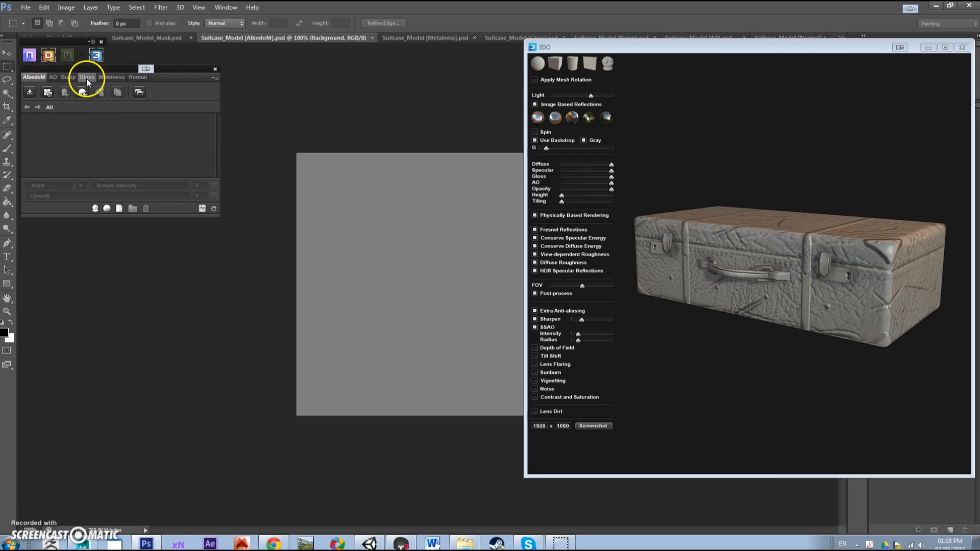
# Hide the 3DO settings, display the ID colours on the suitcase and pick the red body region for a new material.
pyautogui.moveTo(698, 265); pyautogui.dragTo(812, 284)
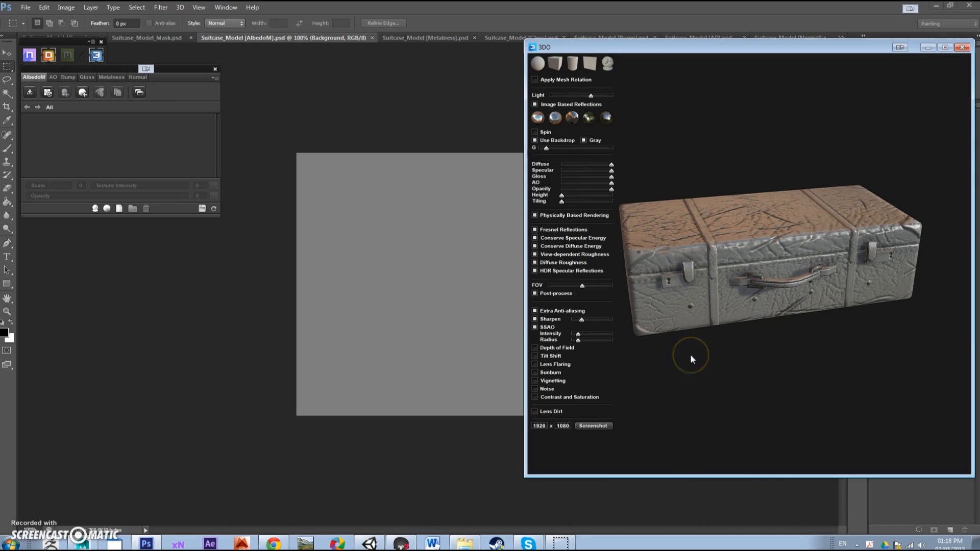
pyautogui.press('space')
pyautogui.moveTo(690, 353); pyautogui.dragTo(704, 319)
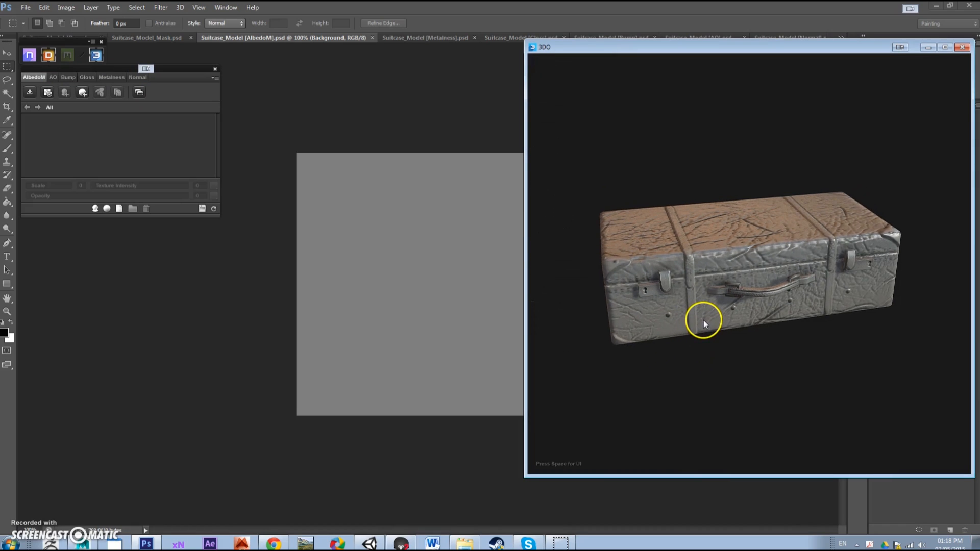
pyautogui.press('c')
pyautogui.moveTo(687, 380); pyautogui.dragTo(642, 281)
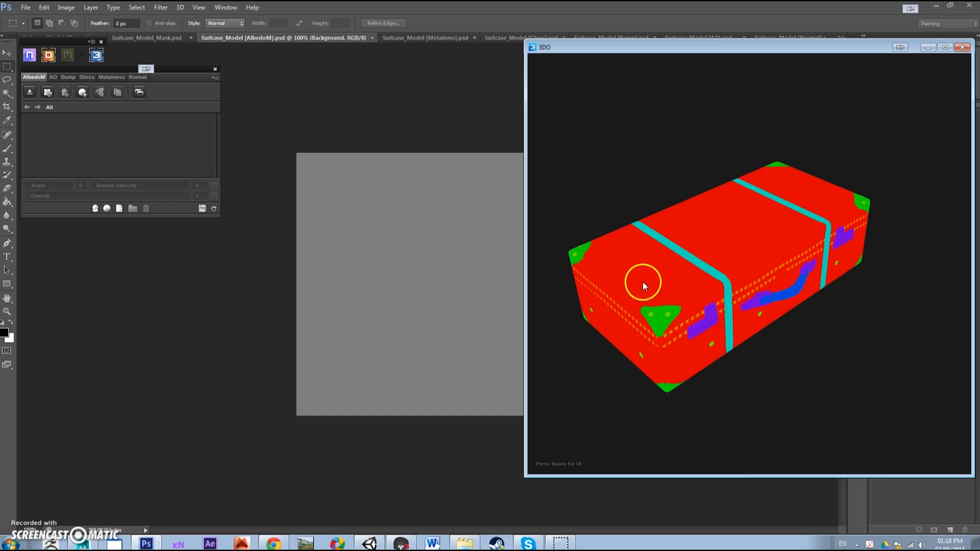
pyautogui.moveTo(861, 397); pyautogui.dragTo(718, 253)
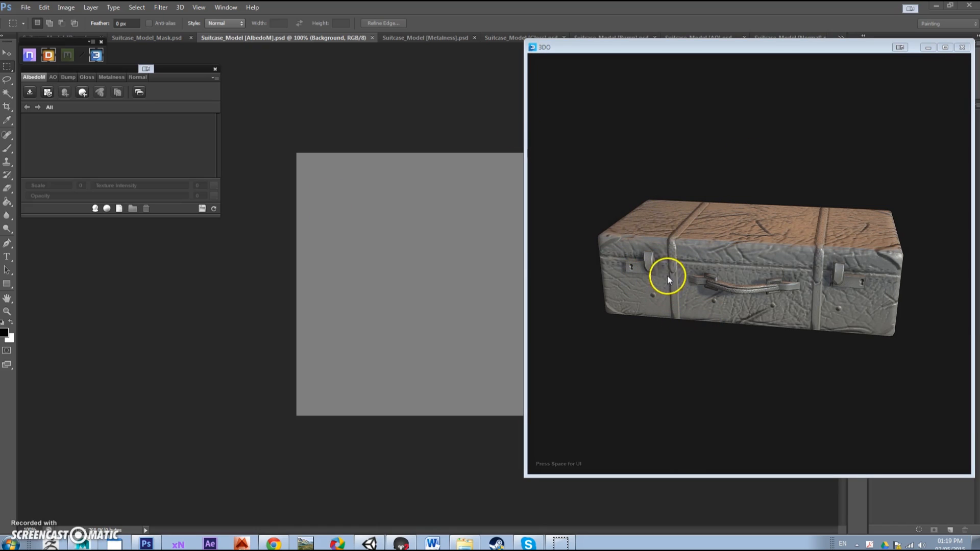
pyautogui.click(658, 249)
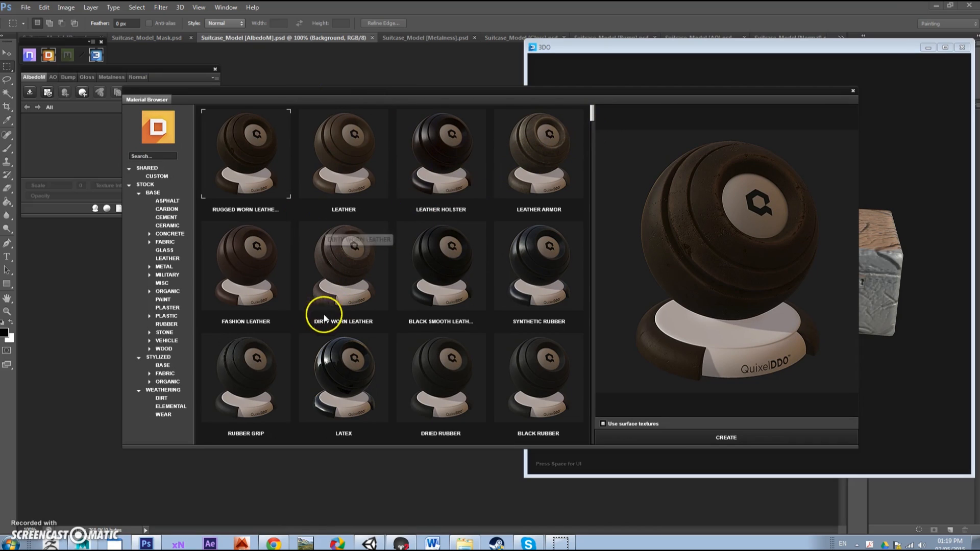
# Compare the Leather Armor, Leather and Rugged Worn Leather previews, and create Dirty Worn Leather with surface textures on the suitcase body.
pyautogui.click(544, 160)
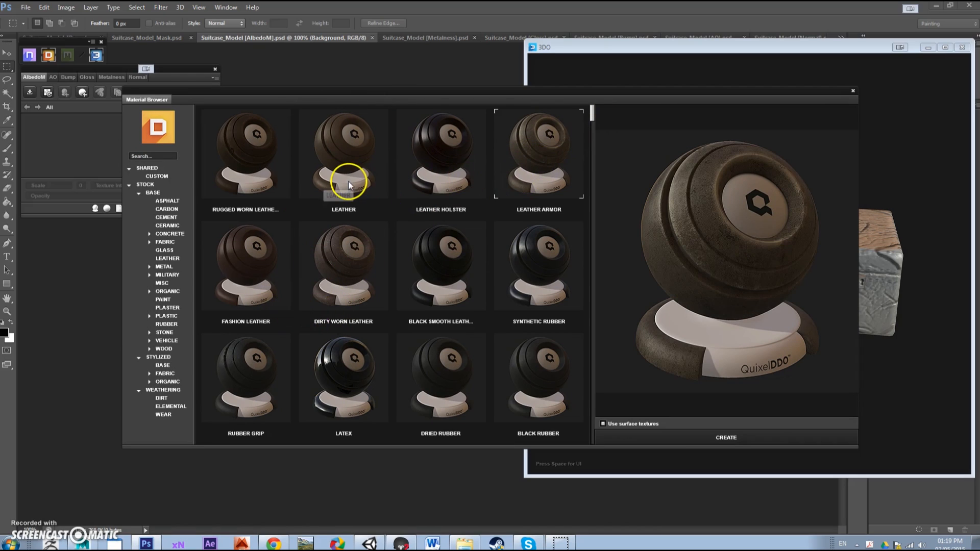
pyautogui.click(348, 185)
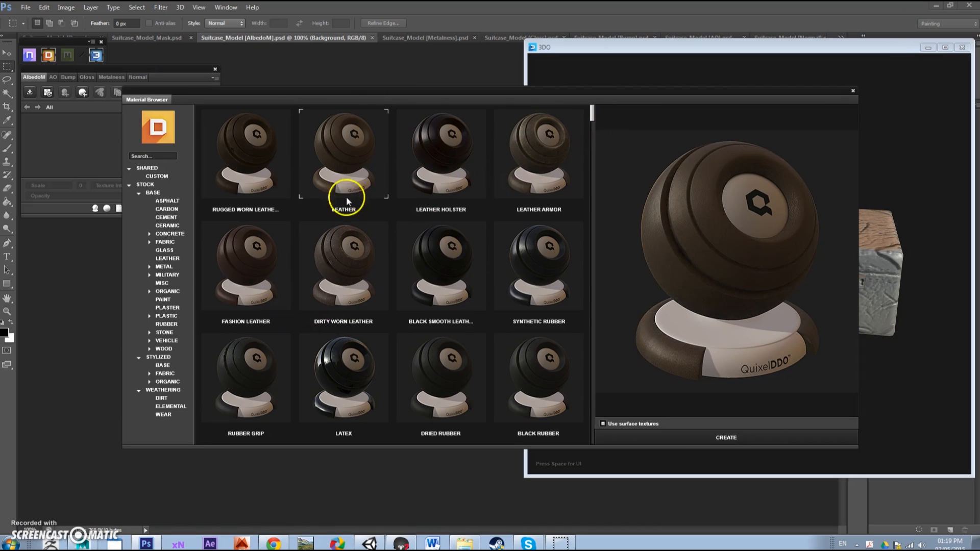
pyautogui.click(241, 170)
pyautogui.click(337, 280)
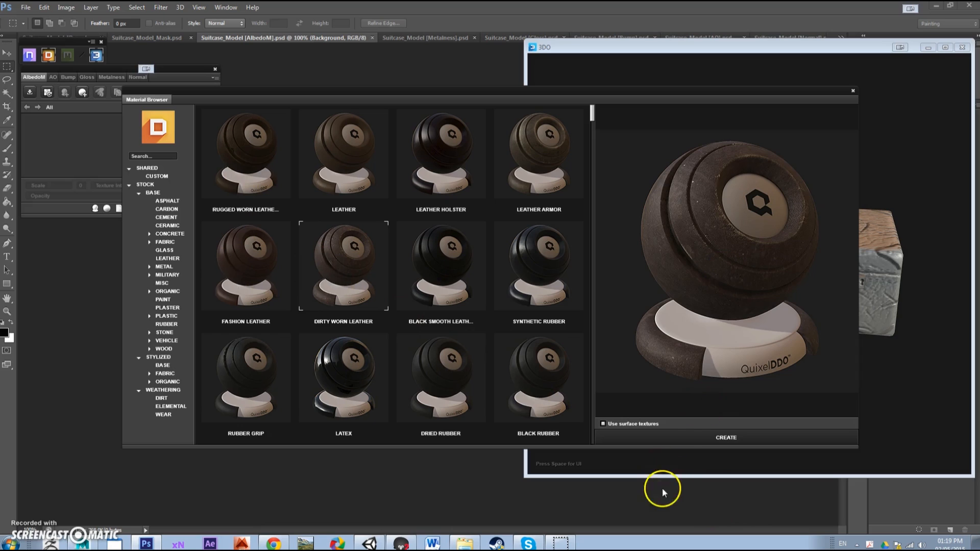
pyautogui.click(675, 440)
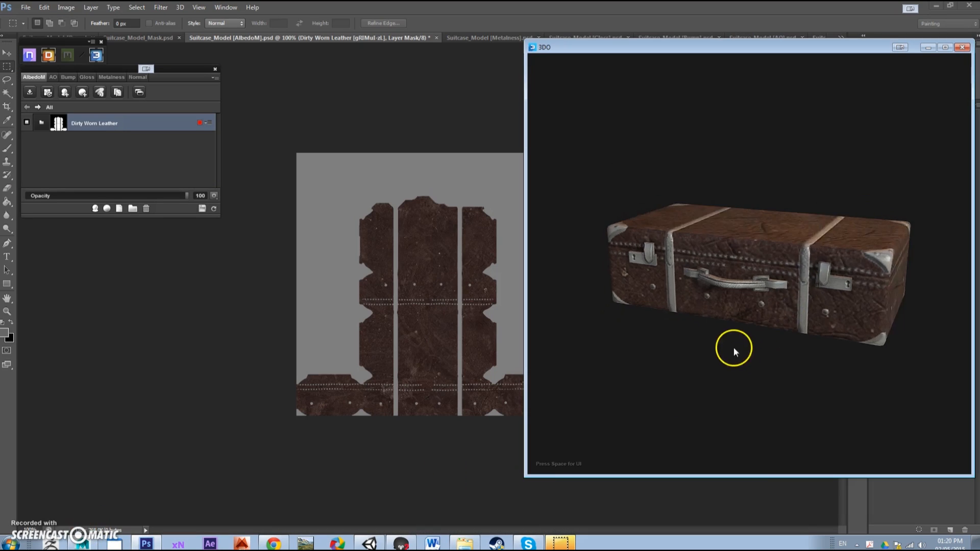
# Examine the leather on the suitcase and its Bump and Normal maps, and return to the AlbedoM map.
pyautogui.moveTo(734, 352); pyautogui.dragTo(376, 307)
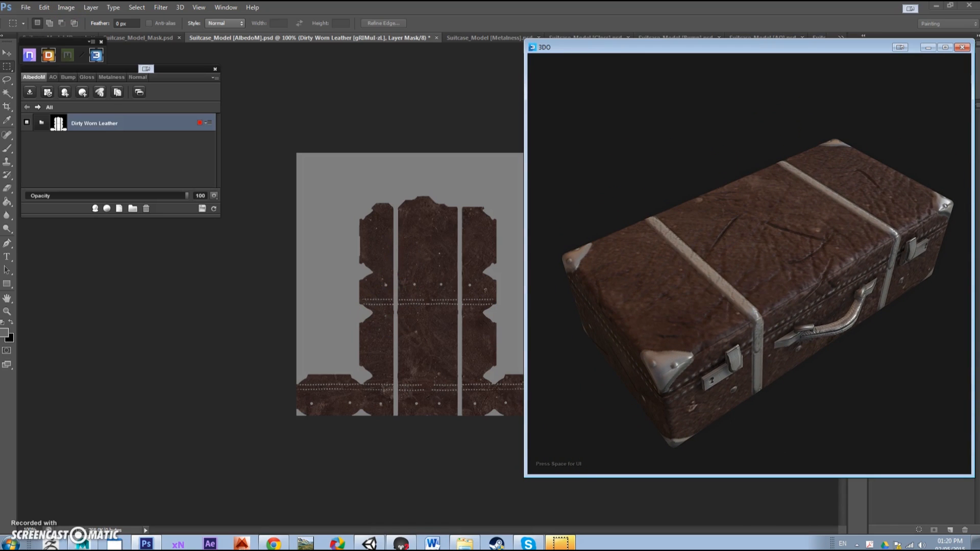
pyautogui.click(69, 79)
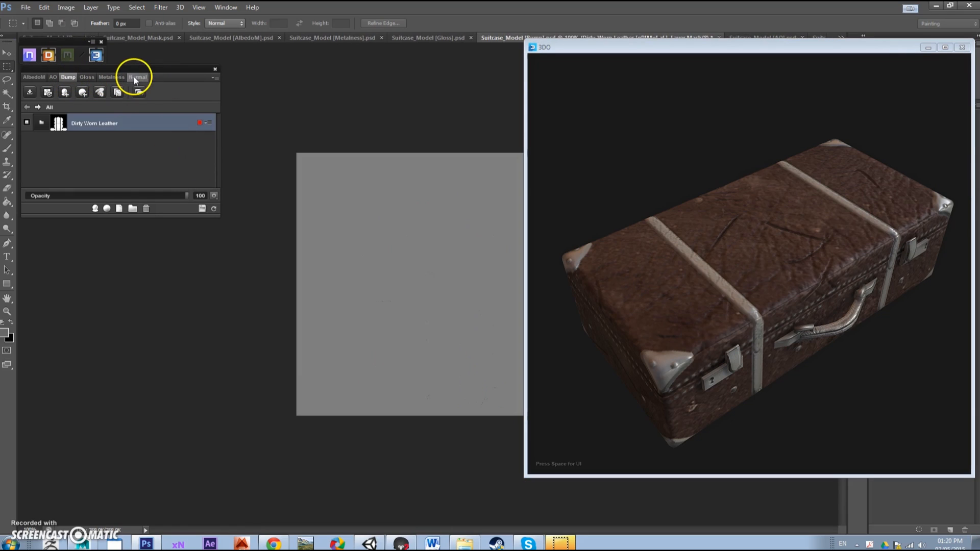
pyautogui.click(135, 78)
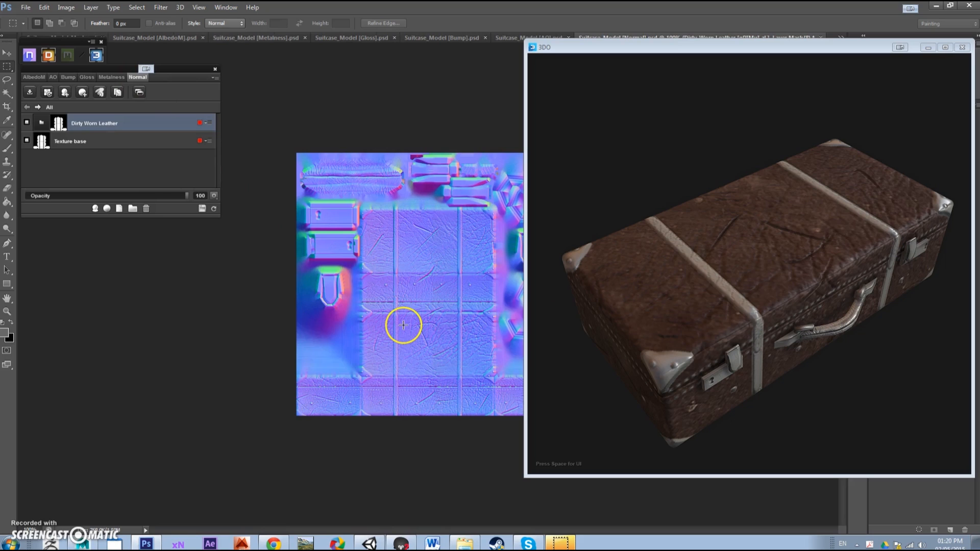
pyautogui.click(35, 78)
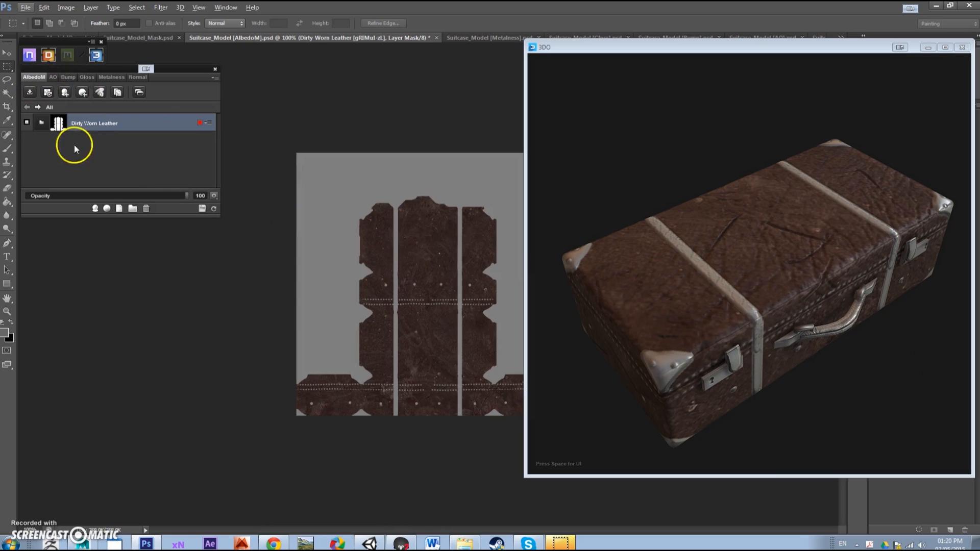
pyautogui.moveTo(742, 345); pyautogui.dragTo(707, 344)
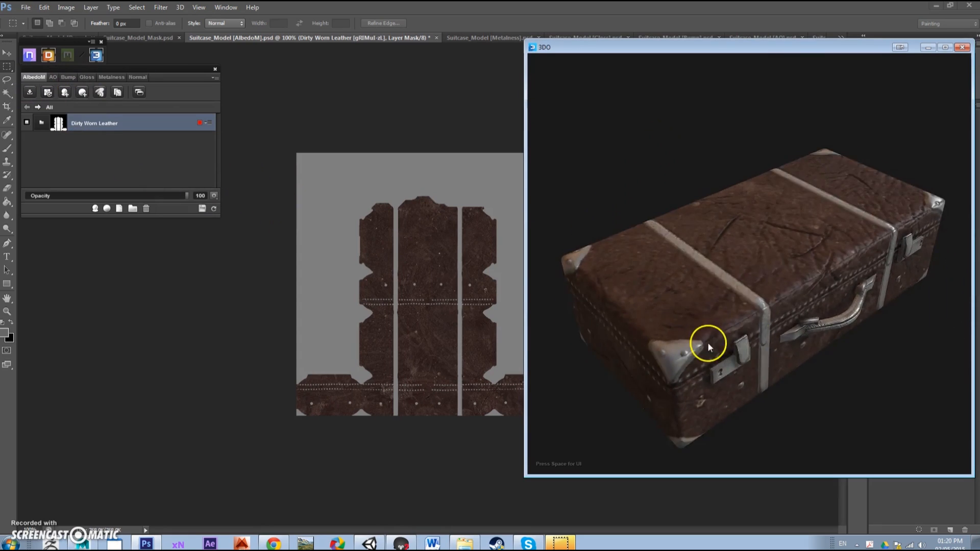
# Open the Dirty Worn Leather group and set the Leather Base layer's colour to the lighter brown 513625.
pyautogui.click(46, 121)
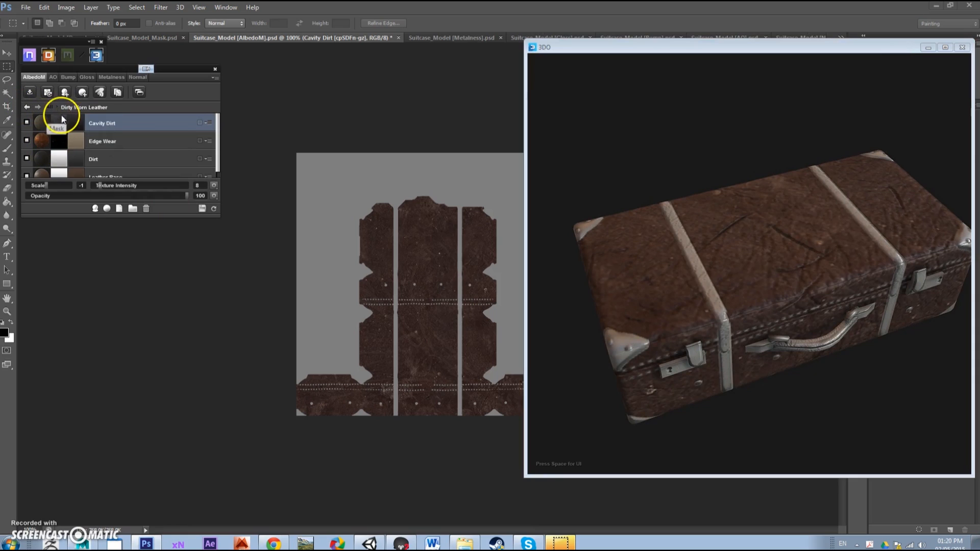
pyautogui.scroll(-1, 105, 161)
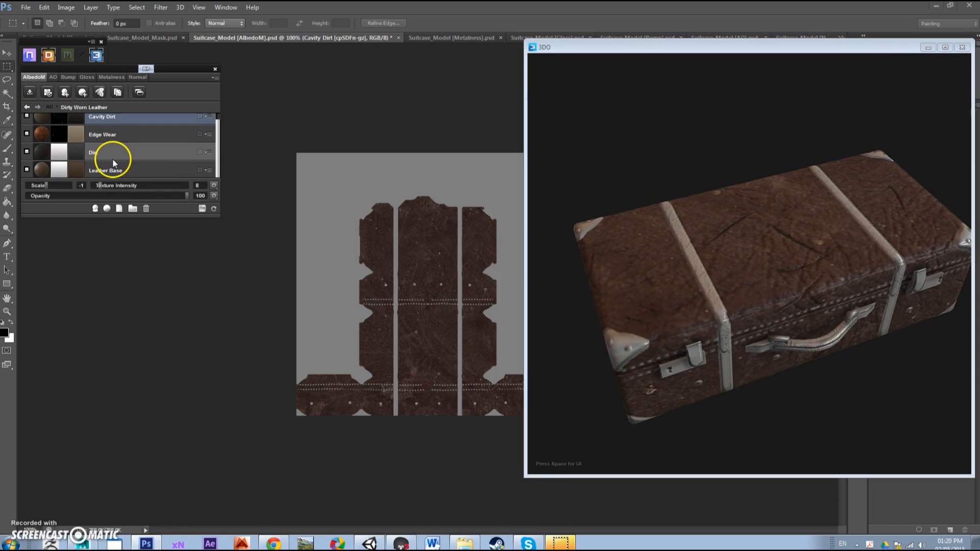
pyautogui.click(80, 176)
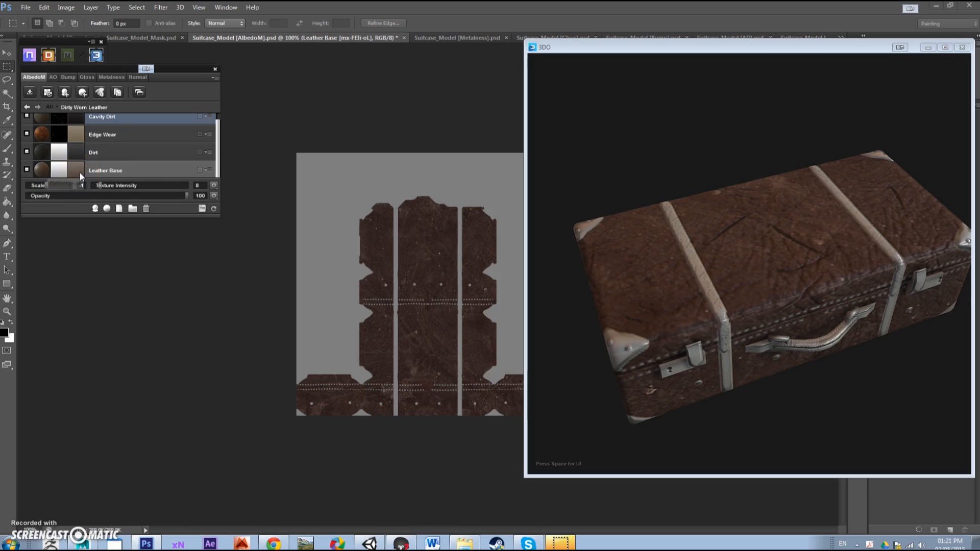
pyautogui.click(80, 175)
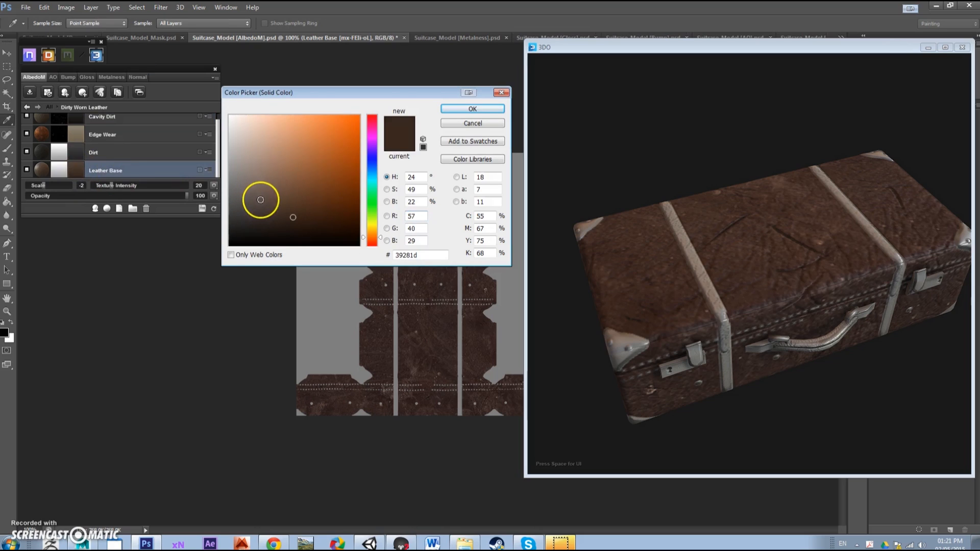
pyautogui.moveTo(292, 219); pyautogui.dragTo(300, 204)
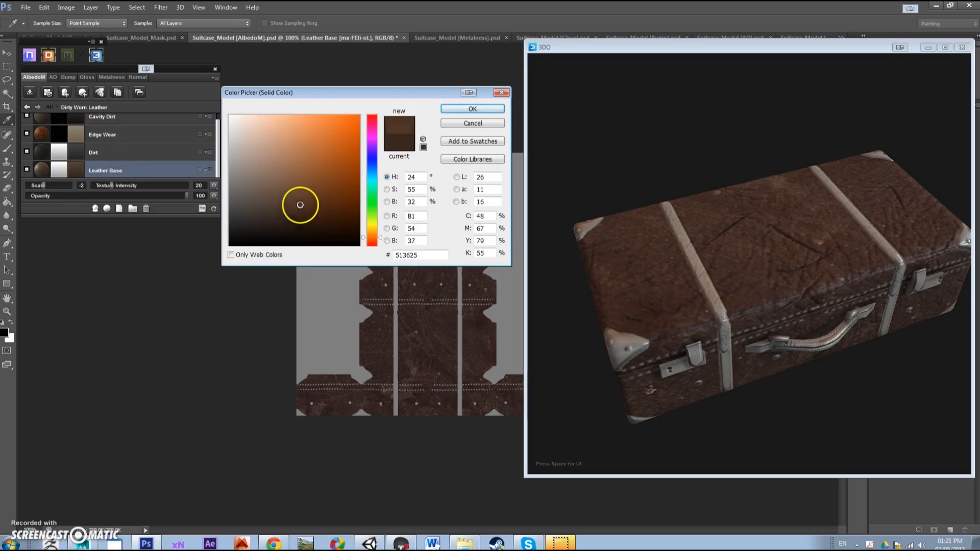
pyautogui.click(474, 109)
pyautogui.click(653, 225)
pyautogui.scroll(-1, 653, 225)
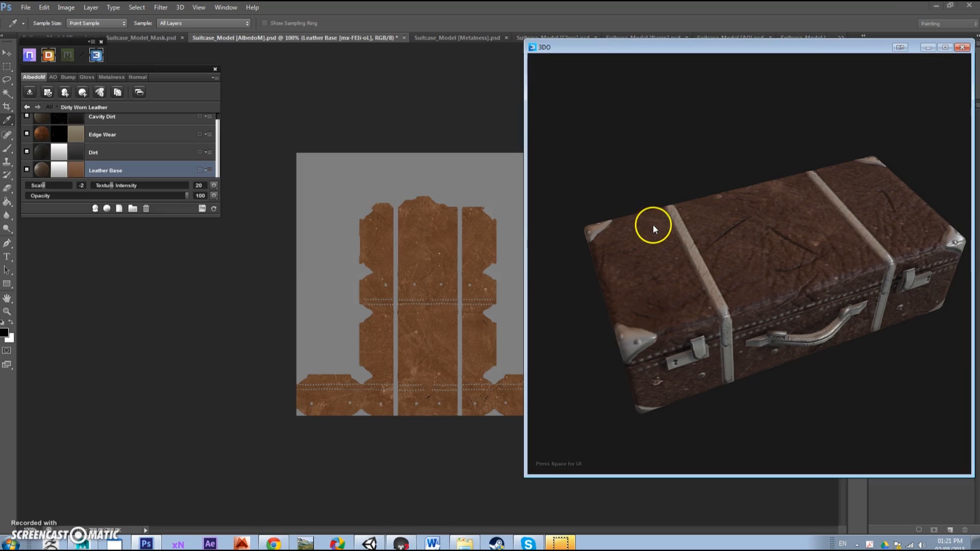
# Set the Leather Base layer's albedo colour to the darker brown 583620 and review it on the suitcase.
pyautogui.moveTo(680, 296); pyautogui.dragTo(699, 321)
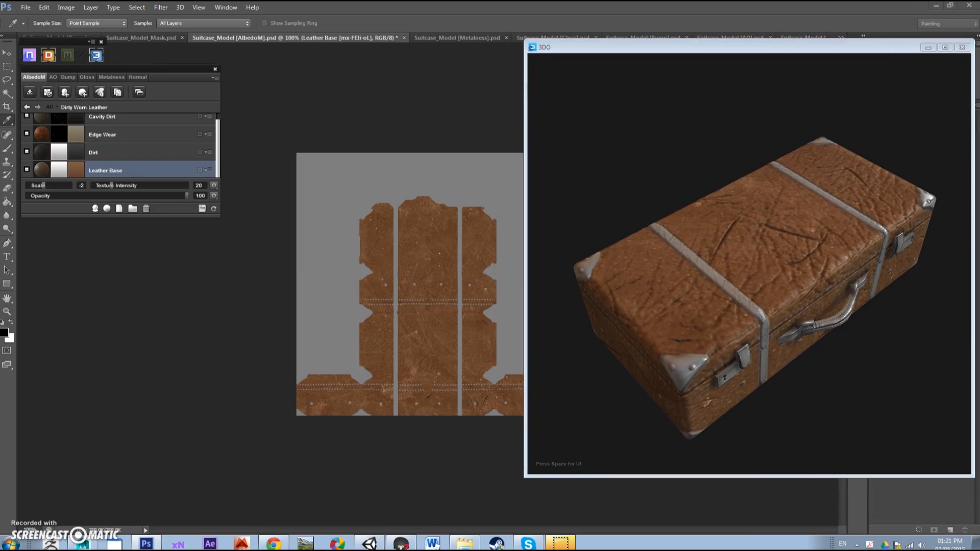
pyautogui.click(76, 171)
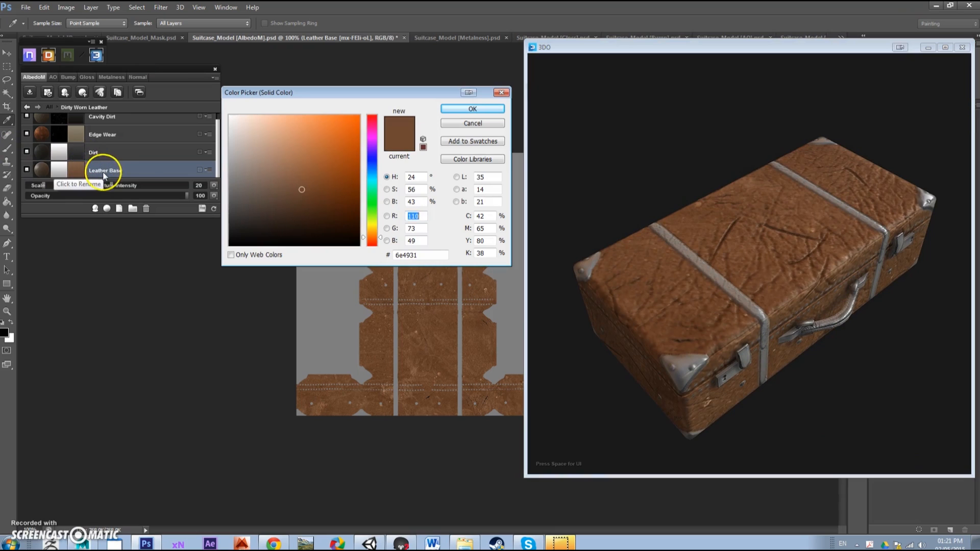
pyautogui.moveTo(302, 194)
pyautogui.mouseDown()
pyautogui.moveTo(309, 211)
pyautogui.moveTo(312, 201)
pyautogui.mouseUp()
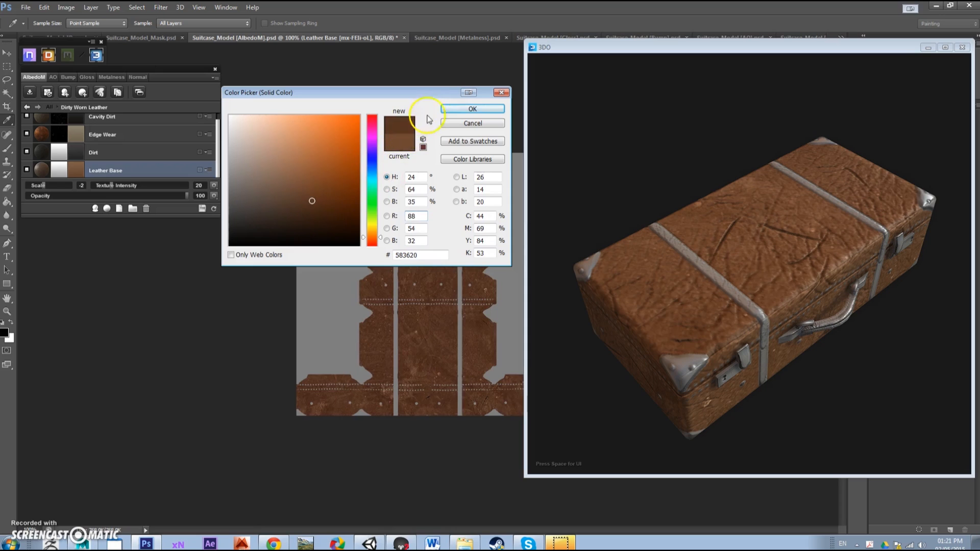
pyautogui.click(443, 110)
pyautogui.moveTo(825, 286); pyautogui.dragTo(694, 262)
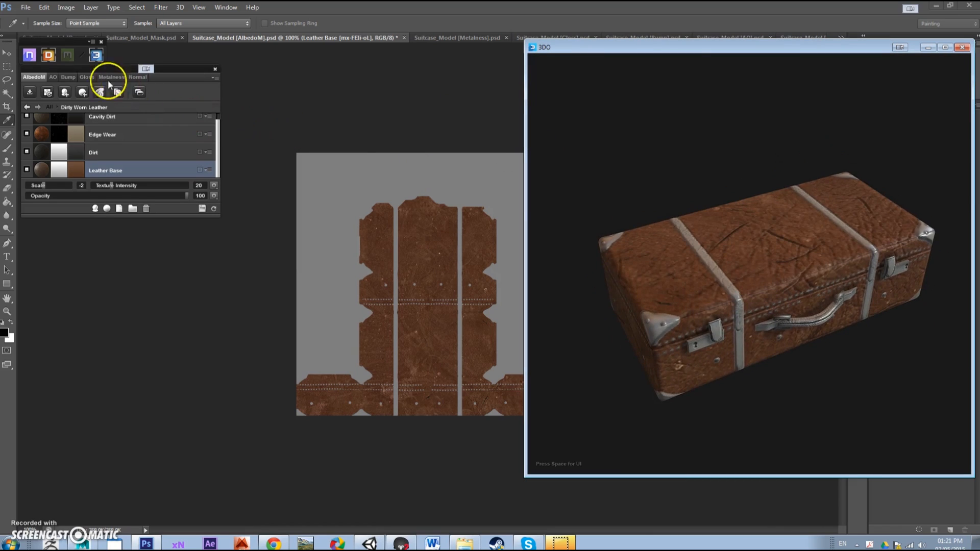
# In the Gloss map, set the Leather Base layer's colour to the lighter grey 545454.
pyautogui.click(84, 80)
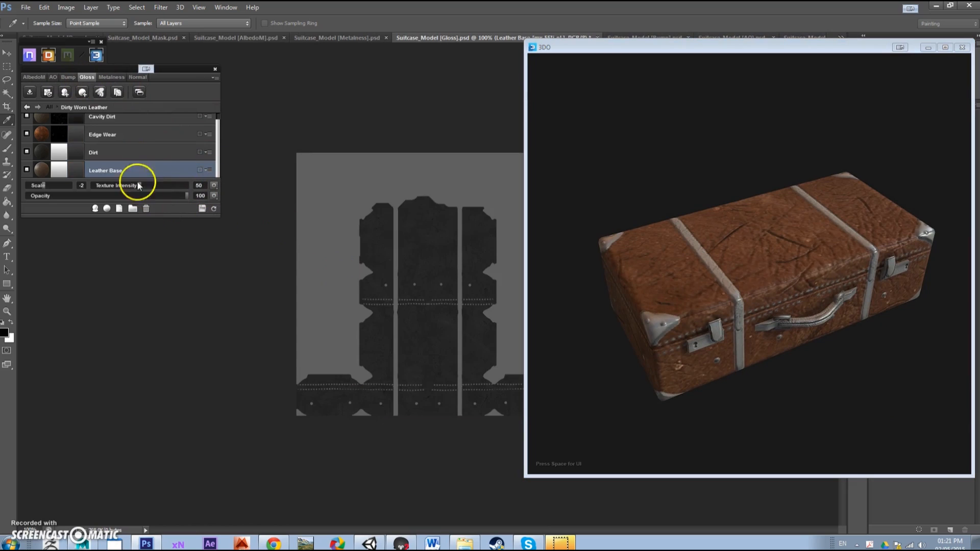
pyautogui.doubleClick(101, 177)
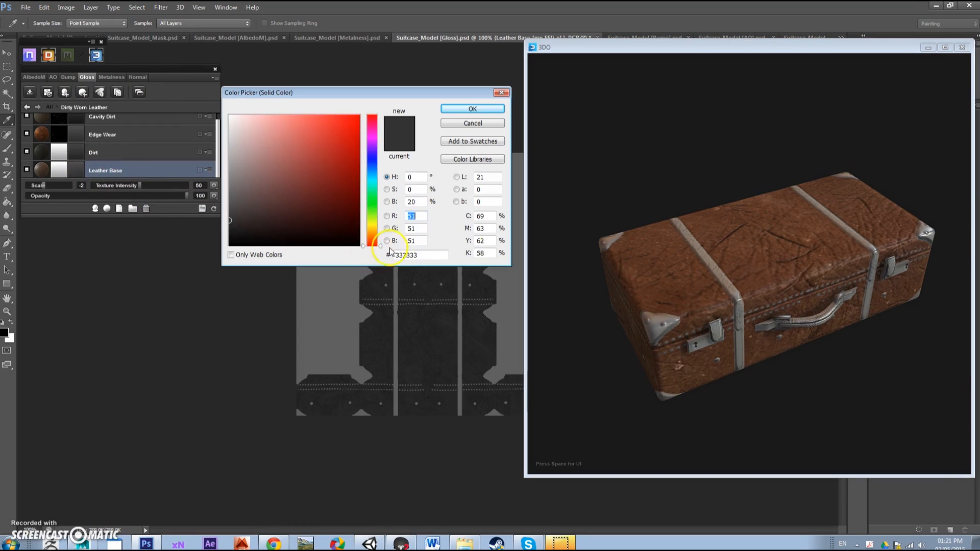
pyautogui.moveTo(232, 222); pyautogui.dragTo(227, 203)
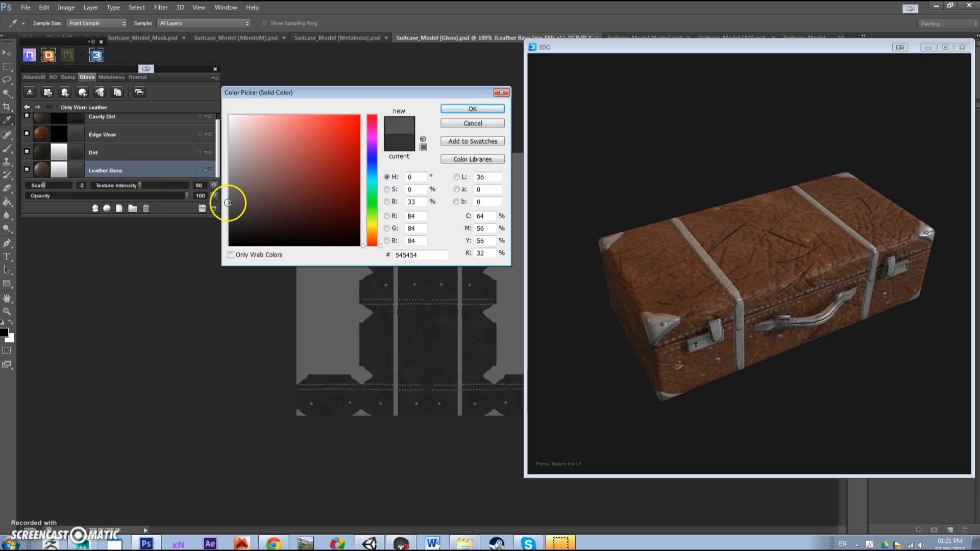
pyautogui.click(473, 109)
pyautogui.moveTo(815, 270); pyautogui.dragTo(883, 271)
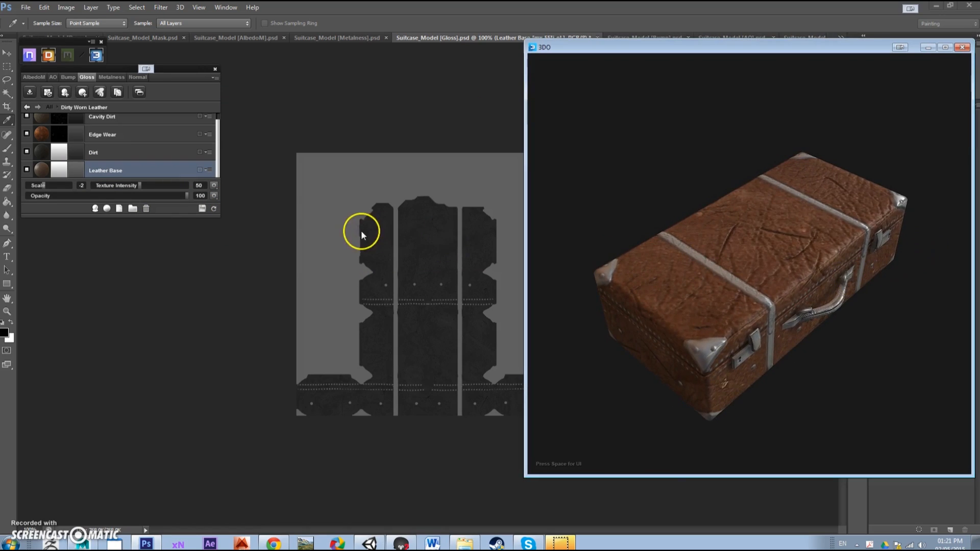
# Return to the AlbedoM map, pick the green corner region by its ID colour and create Tarnished Brass on it.
pyautogui.click(27, 77)
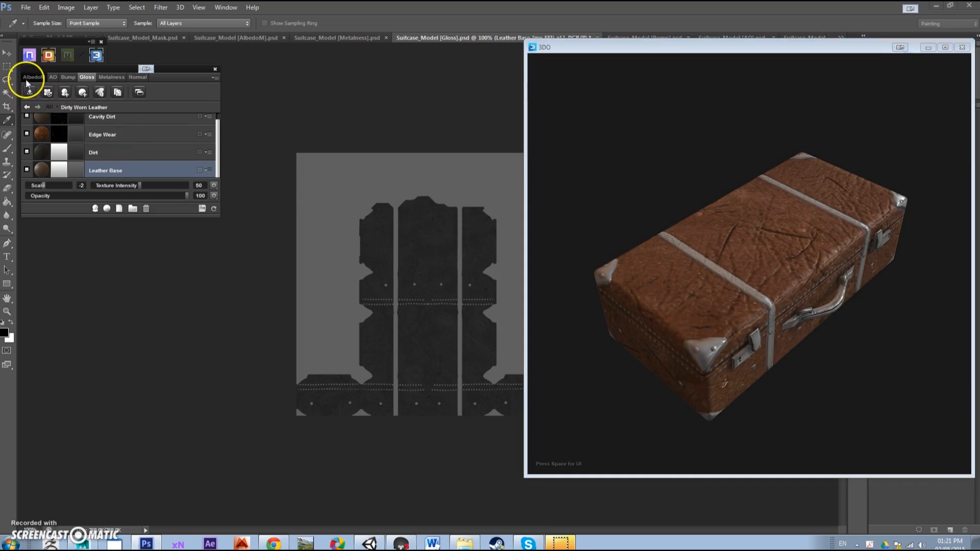
pyautogui.moveTo(682, 344); pyautogui.dragTo(636, 330)
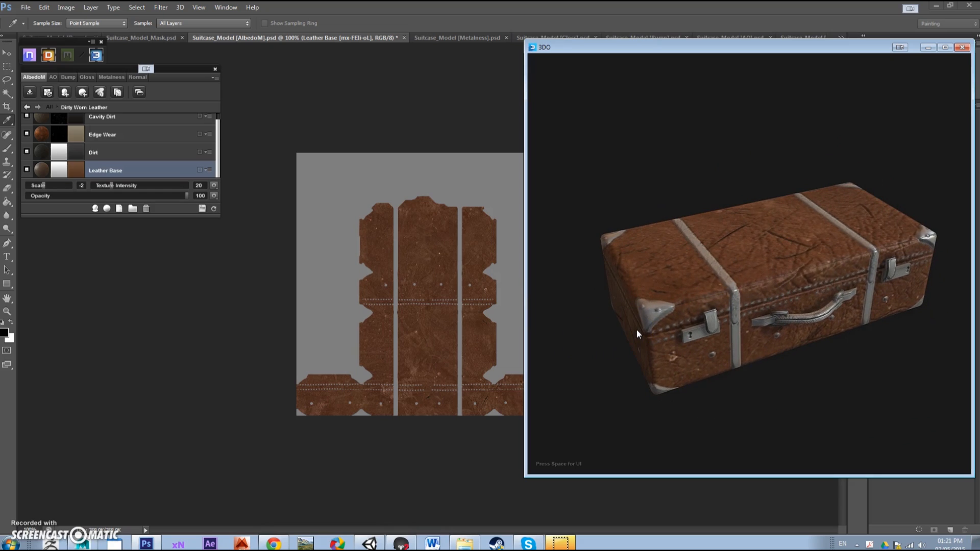
pyautogui.press('c')
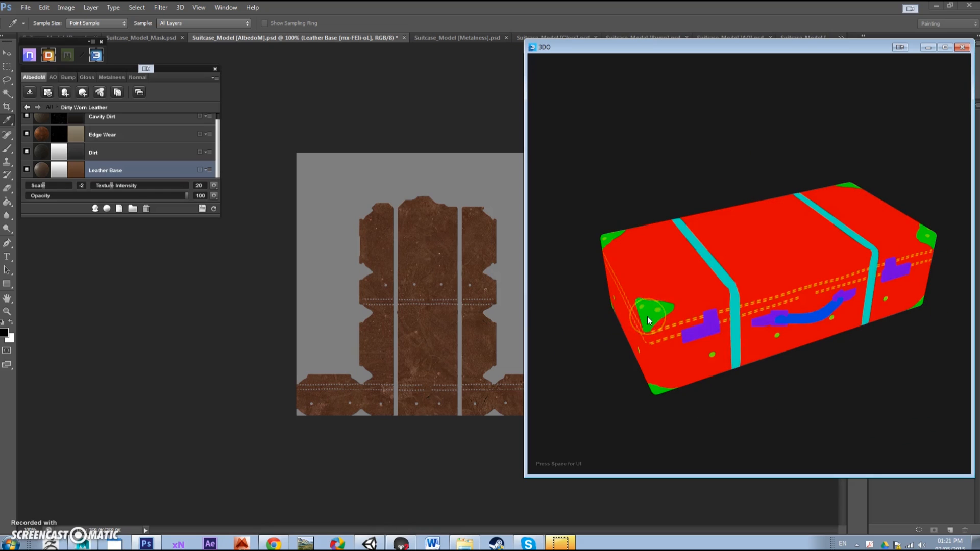
pyautogui.click(648, 317)
pyautogui.click(162, 268)
pyautogui.moveTo(592, 148); pyautogui.dragTo(588, 293)
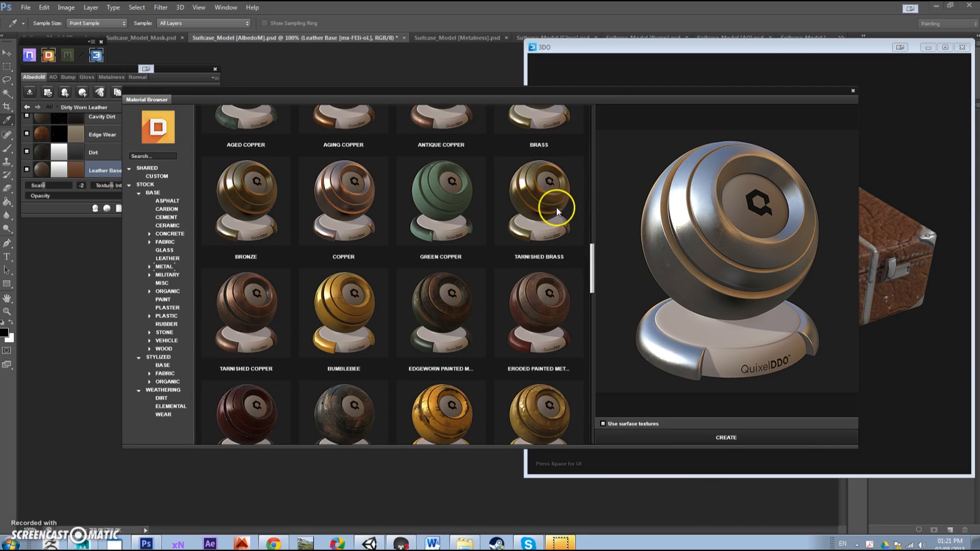
pyautogui.click(538, 143)
pyautogui.click(726, 437)
pyautogui.click(542, 307)
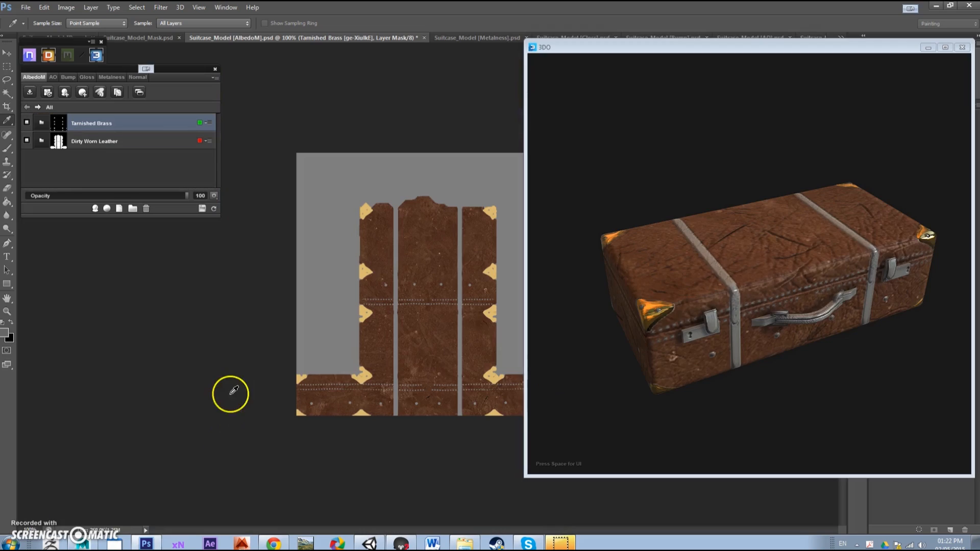
# In the Gloss map, open the Tarnished Brass group and darken the Brass layer's colour to a dark grey.
pyautogui.click(87, 77)
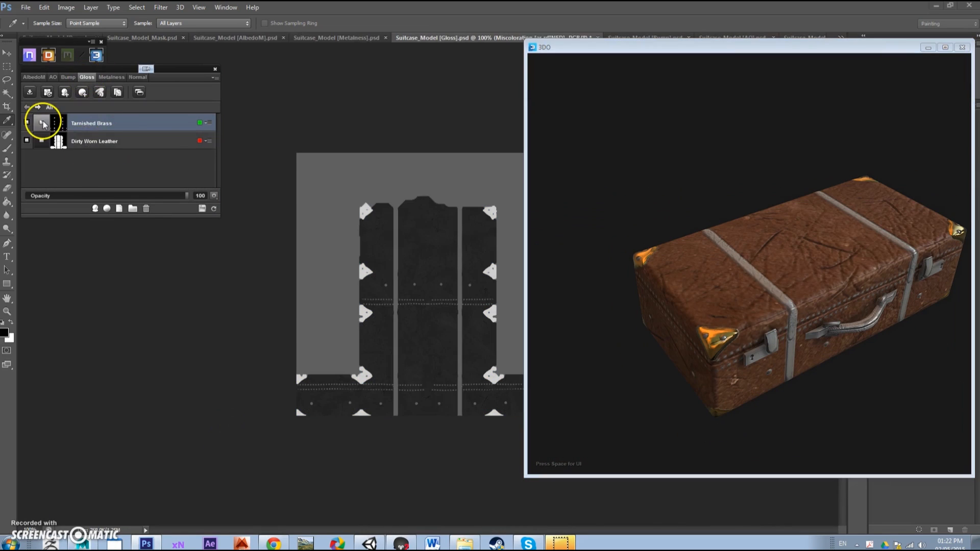
pyautogui.click(42, 124)
pyautogui.click(75, 141)
pyautogui.click(229, 191)
pyautogui.click(473, 109)
pyautogui.click(77, 142)
pyautogui.moveTo(229, 192); pyautogui.dragTo(219, 214)
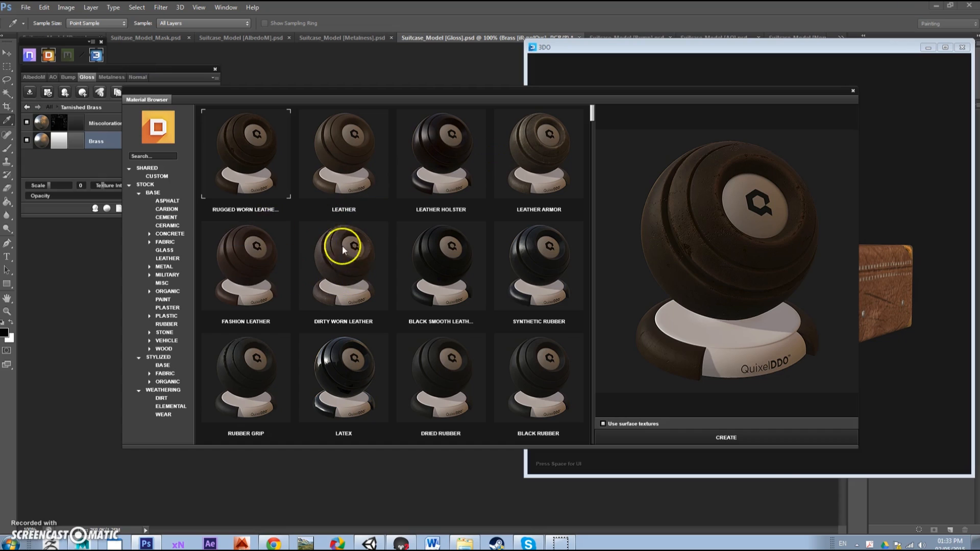
# Create Rugged Worn Leather on the straps and set its Fine Leather and Color Variation layers to black in the Gloss map.
pyautogui.click(654, 438)
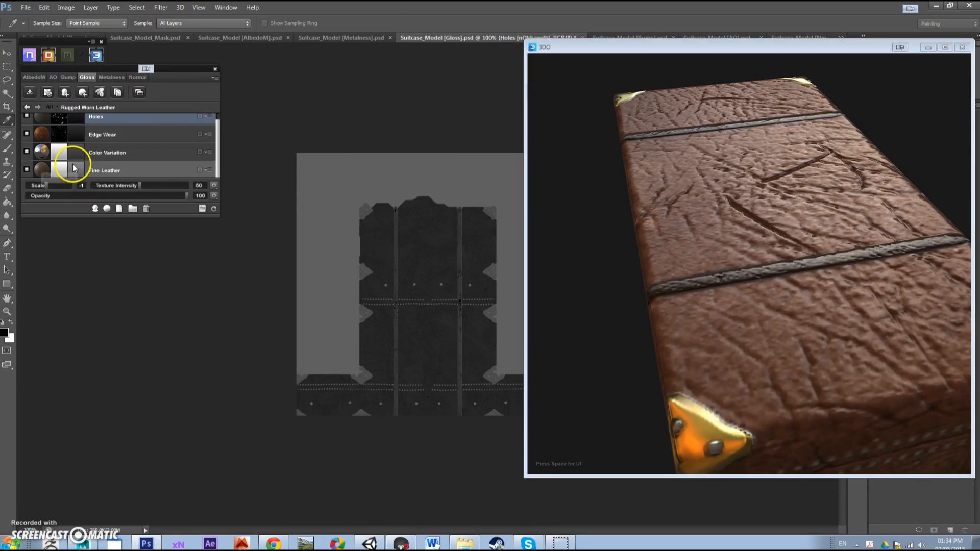
pyautogui.doubleClick(41, 170)
pyautogui.moveTo(267, 188); pyautogui.dragTo(228, 246)
pyautogui.click(473, 109)
pyautogui.click(76, 152)
pyautogui.click(228, 246)
pyautogui.click(472, 109)
# Create the Cotton fabric material with surface textures on the suitcase's stitching.
pyautogui.moveTo(663, 276); pyautogui.dragTo(872, 262)
pyautogui.scroll(-4, 842, 276)
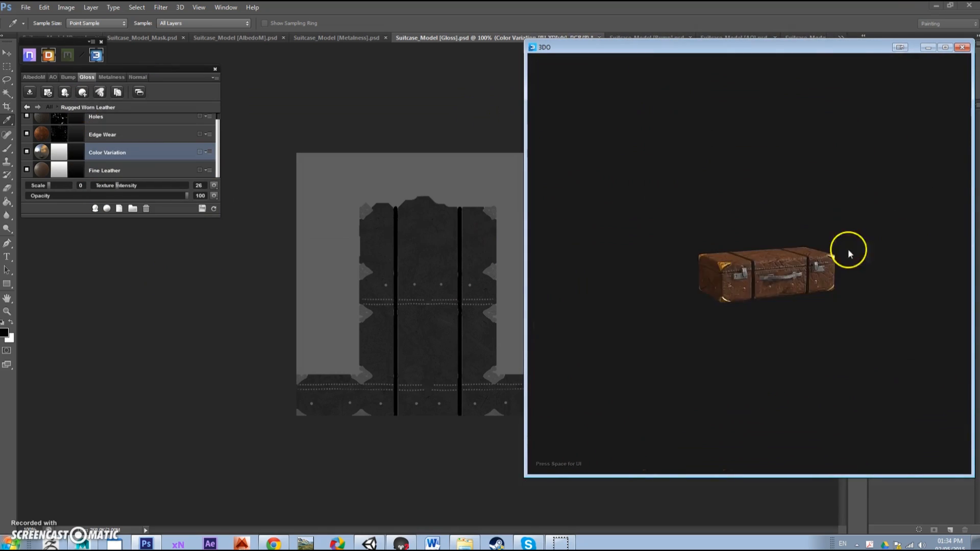
pyautogui.scroll(3, 814, 289)
pyautogui.moveTo(813, 289); pyautogui.dragTo(709, 311)
pyautogui.moveTo(645, 304); pyautogui.dragTo(757, 339)
pyautogui.scroll(6, 757, 338)
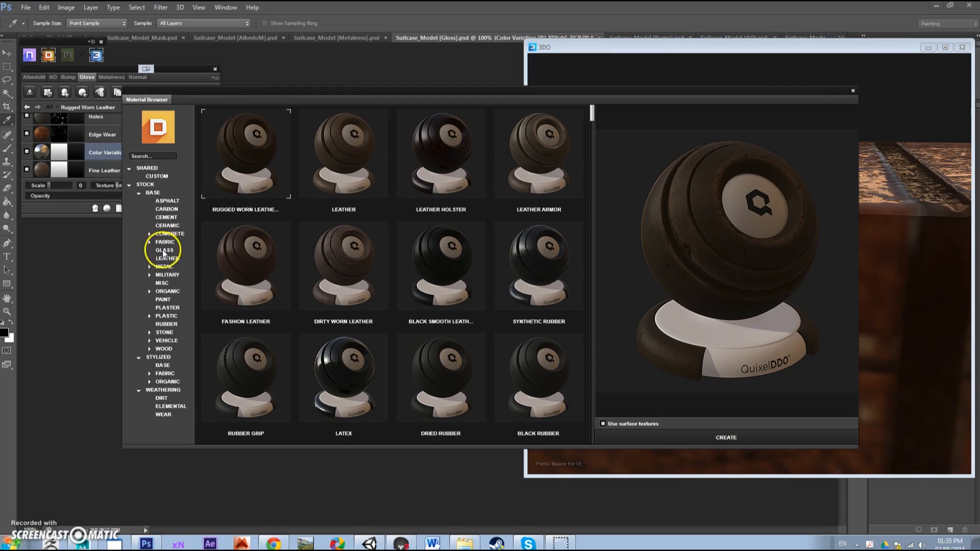
pyautogui.click(163, 242)
pyautogui.click(524, 159)
pyautogui.click(725, 437)
pyautogui.click(530, 306)
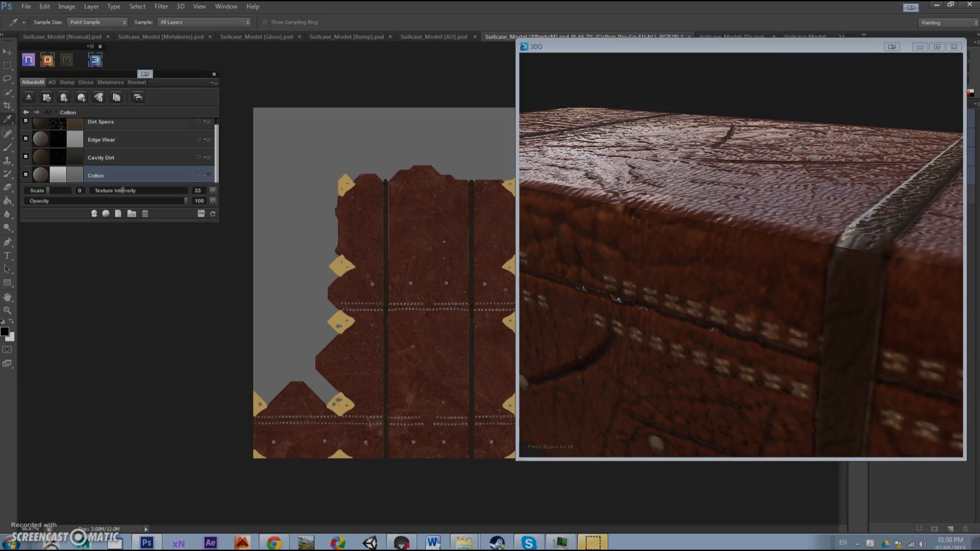
# Set the Cotton layer's colour to a very dark shade for the stitching.
pyautogui.click(214, 83)
pyautogui.click(127, 107)
pyautogui.moveTo(857, 311); pyautogui.dragTo(648, 319)
pyautogui.scroll(5, 715, 286)
pyautogui.click(123, 122)
pyautogui.scroll(-1, 143, 164)
pyautogui.click(75, 179)
pyautogui.click(372, 223)
pyautogui.click(343, 162)
pyautogui.click(372, 231)
pyautogui.click(241, 226)
pyautogui.click(471, 107)
# Set the Cotton group's Edge Wear layer to the same very dark shade.
pyautogui.scroll(-5, 740, 285)
pyautogui.scroll(-3, 740, 285)
pyautogui.click(75, 139)
pyautogui.click(241, 226)
pyautogui.click(471, 107)
# Examine the stitching on the suitcase up close and compare the Gloss and AlbedoM maps.
pyautogui.scroll(4, 679, 347)
pyautogui.moveTo(799, 347); pyautogui.dragTo(729, 372)
pyautogui.scroll(-4, 729, 373)
pyautogui.click(83, 82)
pyautogui.click(32, 83)
pyautogui.moveTo(730, 317)
pyautogui.mouseDown()
pyautogui.moveTo(805, 309)
pyautogui.moveTo(737, 313)
pyautogui.mouseUp()
pyautogui.scroll(6, 713, 260)
pyautogui.scroll(-3, 713, 260)
pyautogui.click(86, 82)
pyautogui.click(32, 82)
pyautogui.scroll(2, 728, 247)
pyautogui.scroll(-5, 728, 248)
pyautogui.click(86, 82)
pyautogui.scroll(-3, 750, 293)
# Display the ID colours, pick the purple latch region and create Tarnished Brass on the latches and handle mounts.
pyautogui.moveTo(705, 285); pyautogui.dragTo(644, 323)
pyautogui.scroll(3, 643, 324)
pyautogui.press('c')
pyautogui.click(644, 323)
pyautogui.moveTo(592, 113); pyautogui.dragTo(591, 286)
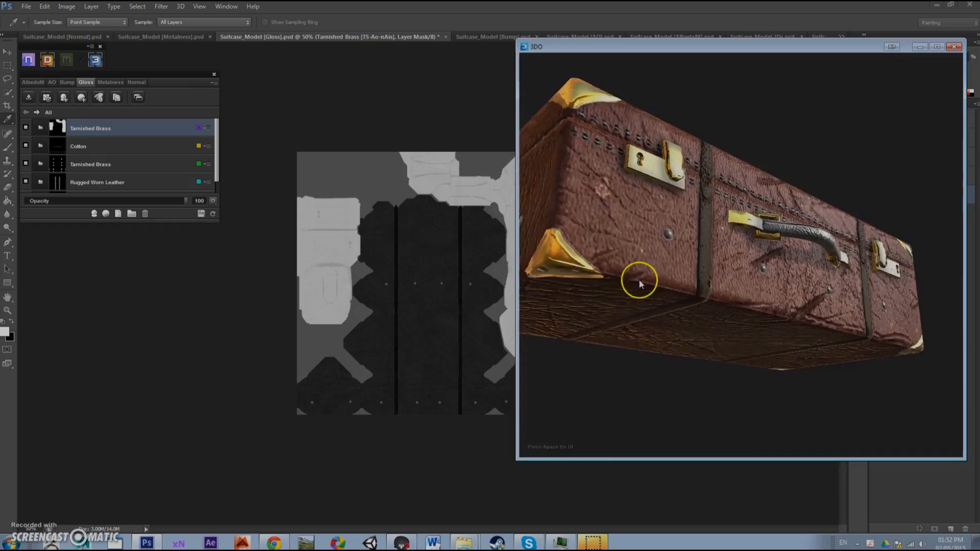
# In the Gloss map, set the latch Tarnished Brass group's Brass layer to a darker grey.
pyautogui.doubleClick(76, 142)
pyautogui.scroll(-3, 704, 259)
pyautogui.click(33, 82)
pyautogui.click(85, 83)
pyautogui.click(74, 146)
pyautogui.click(230, 228)
pyautogui.click(466, 108)
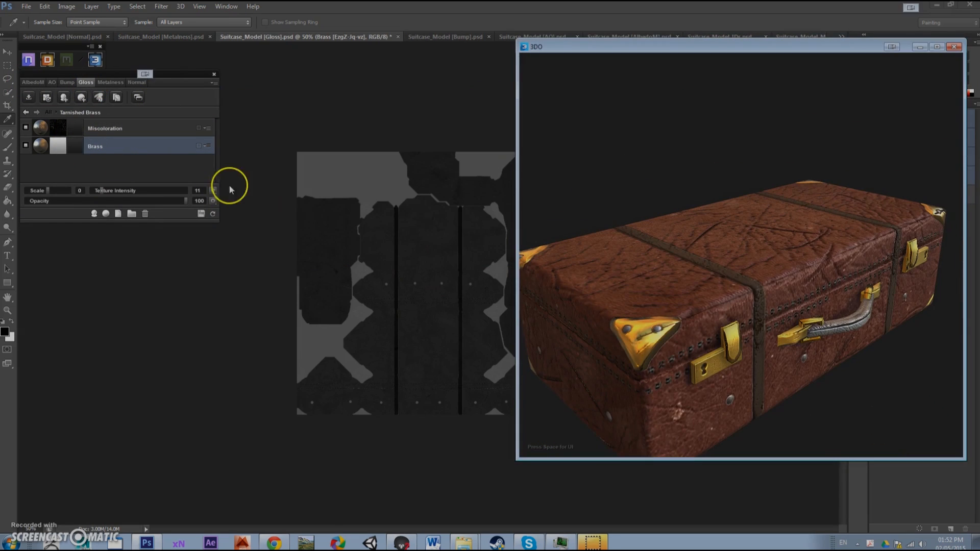
pyautogui.moveTo(527, 212); pyautogui.dragTo(730, 311)
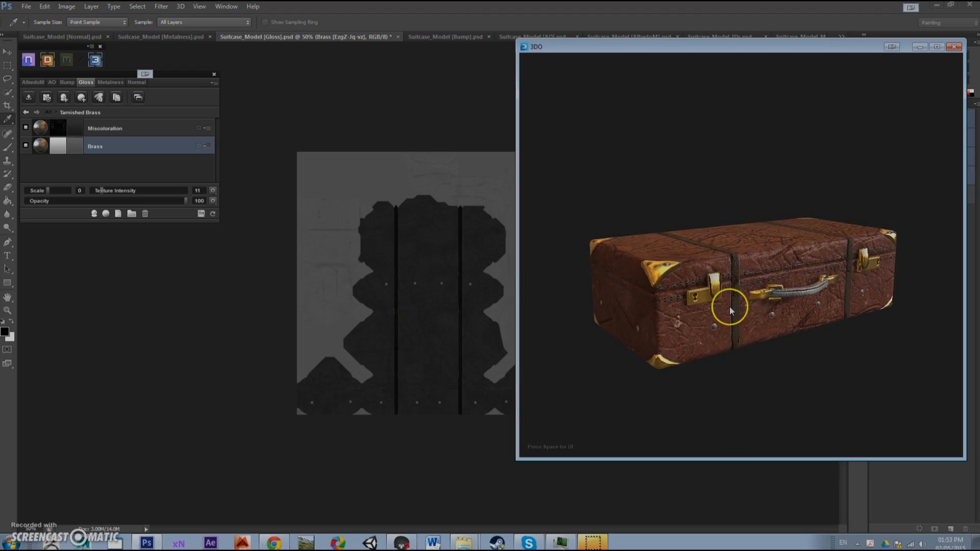
# Create the Dull Aluminum metal material with surface textures on the suitcase's studs.
pyautogui.scroll(4, 733, 259)
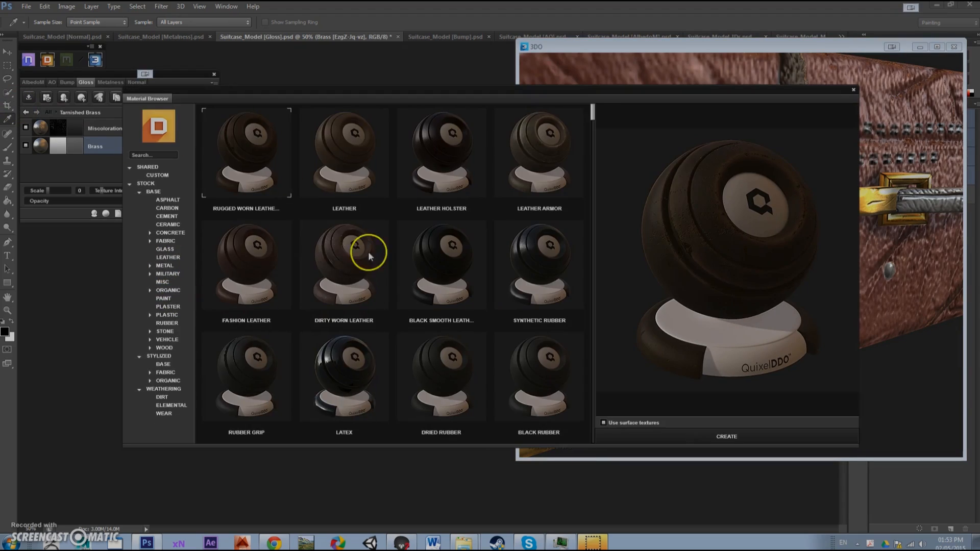
pyautogui.click(164, 266)
pyautogui.scroll(-4, 569, 203)
pyautogui.scroll(2, 344, 193)
pyautogui.click(343, 192)
pyautogui.click(726, 437)
pyautogui.click(532, 306)
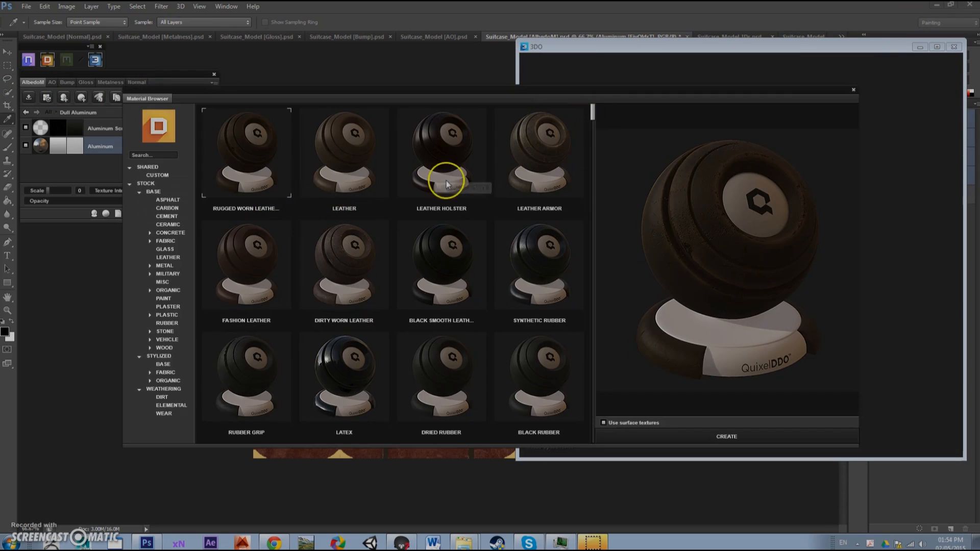
# Create Fashion Leather with surface textures on the handle and darken its layers in the Gloss map.
pyautogui.click(446, 184)
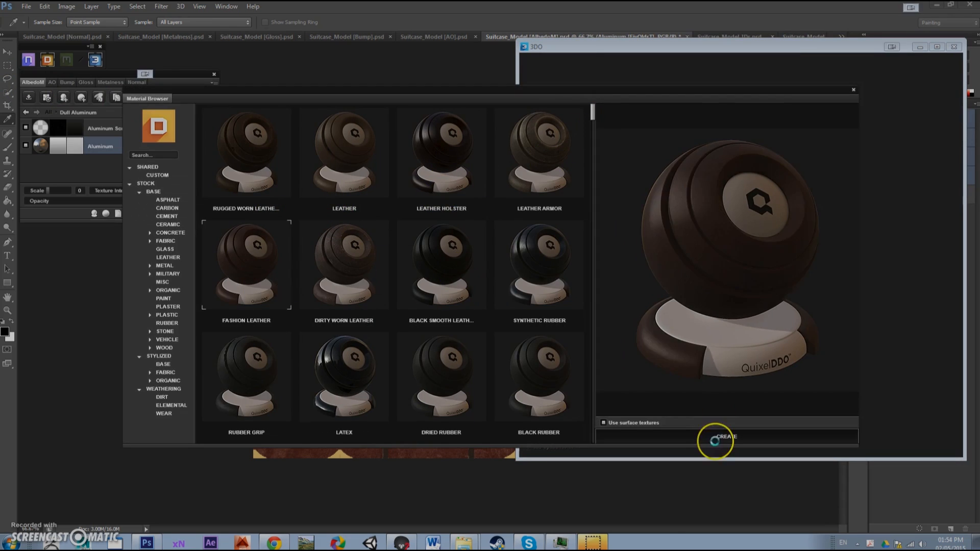
pyautogui.click(714, 436)
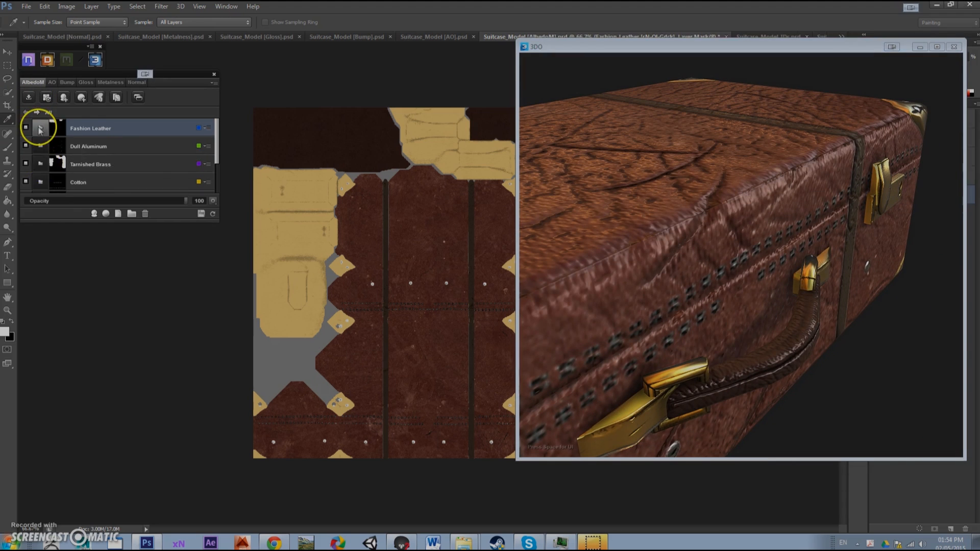
pyautogui.click(76, 146)
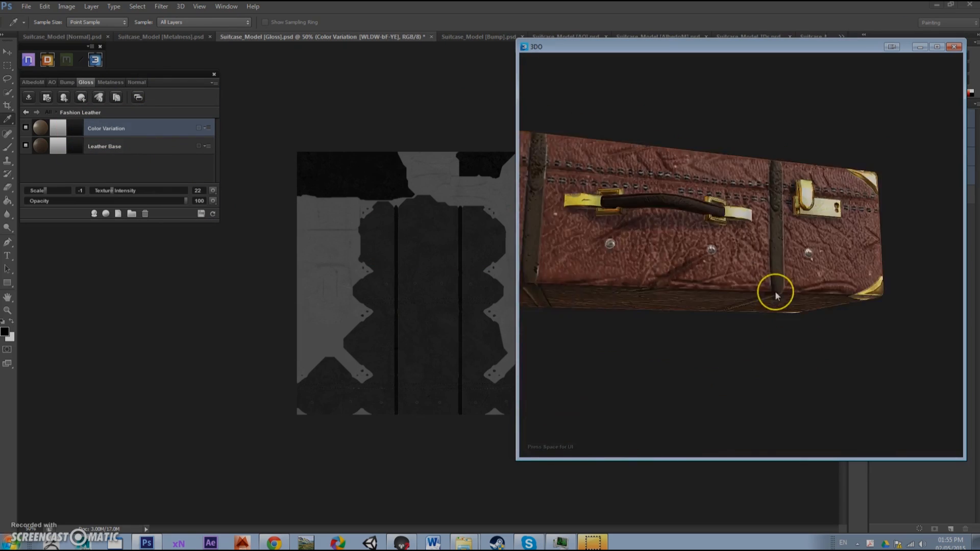
pyautogui.moveTo(776, 293); pyautogui.dragTo(543, 225)
pyautogui.moveTo(518, 269); pyautogui.dragTo(705, 285)
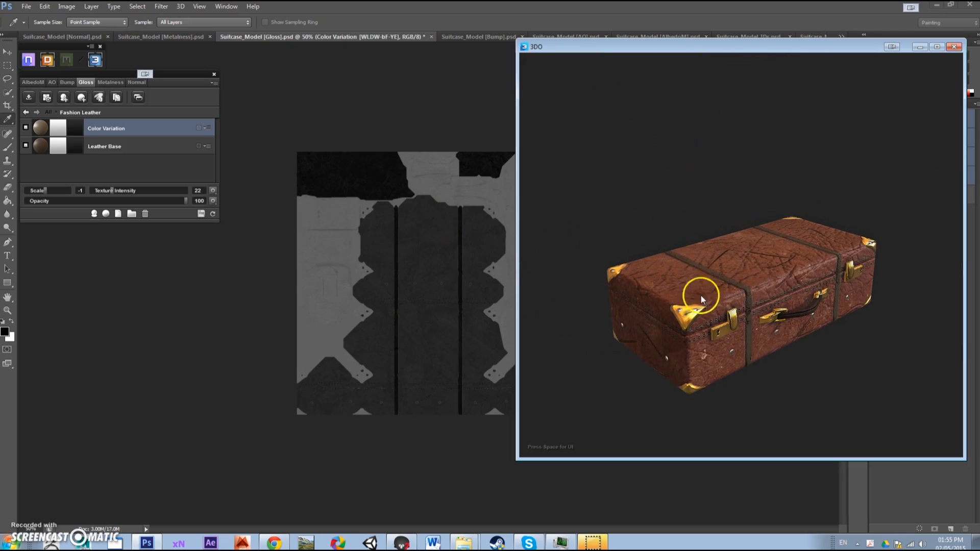
# Return to the top layer level and create the Beach material over the whole suitcase with surface textures and material reflectance.
pyautogui.click(26, 112)
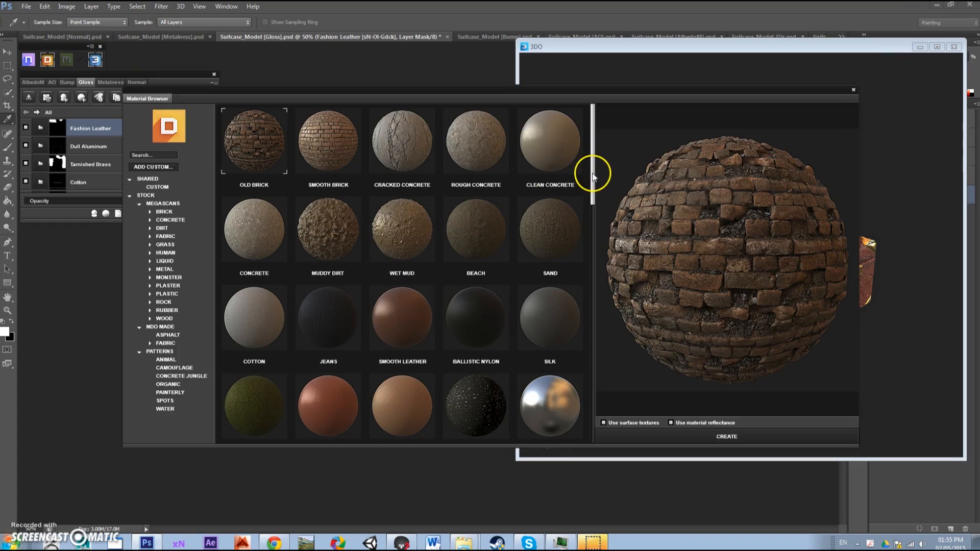
pyautogui.moveTo(591, 182)
pyautogui.mouseDown()
pyautogui.moveTo(591, 258)
pyautogui.moveTo(590, 200)
pyautogui.mouseUp()
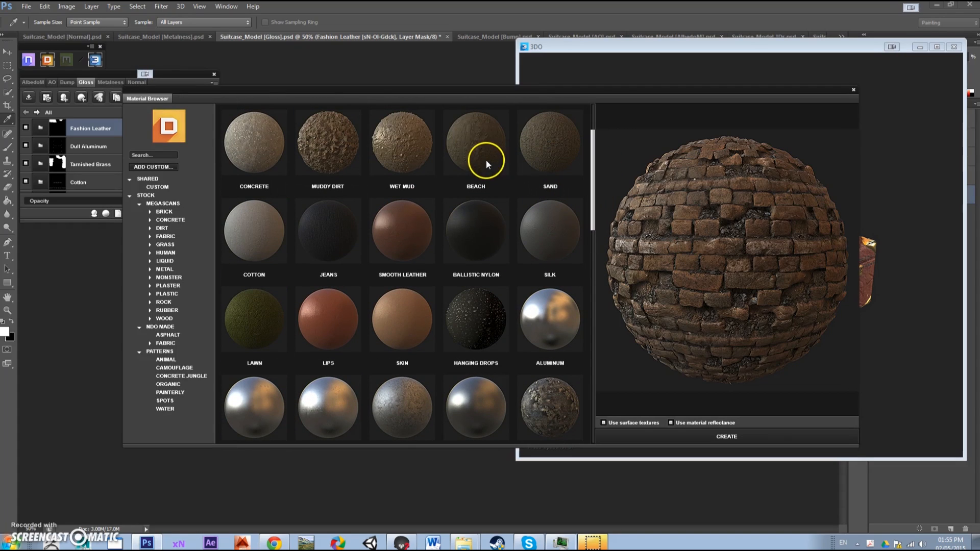
pyautogui.click(486, 160)
pyautogui.click(665, 436)
pyautogui.press('x')
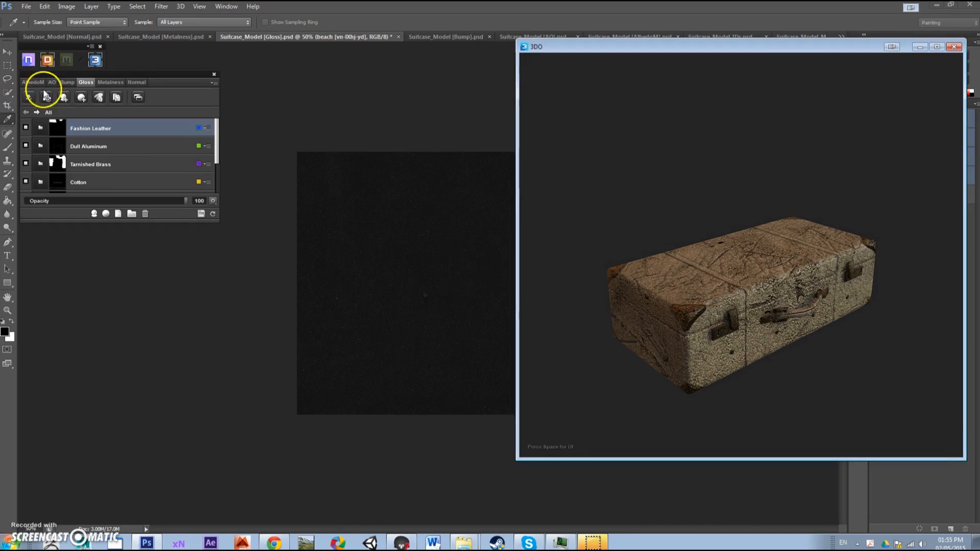
# Set the beach layer's scale to -1, check it on the suitcase and open the layer's mask for editing.
pyautogui.moveTo(765, 311)
pyautogui.mouseDown()
pyautogui.moveTo(705, 298)
pyautogui.moveTo(789, 316)
pyautogui.moveTo(833, 315)
pyautogui.moveTo(750, 332)
pyautogui.moveTo(699, 293)
pyautogui.moveTo(774, 305)
pyautogui.moveTo(756, 314)
pyautogui.mouseUp()
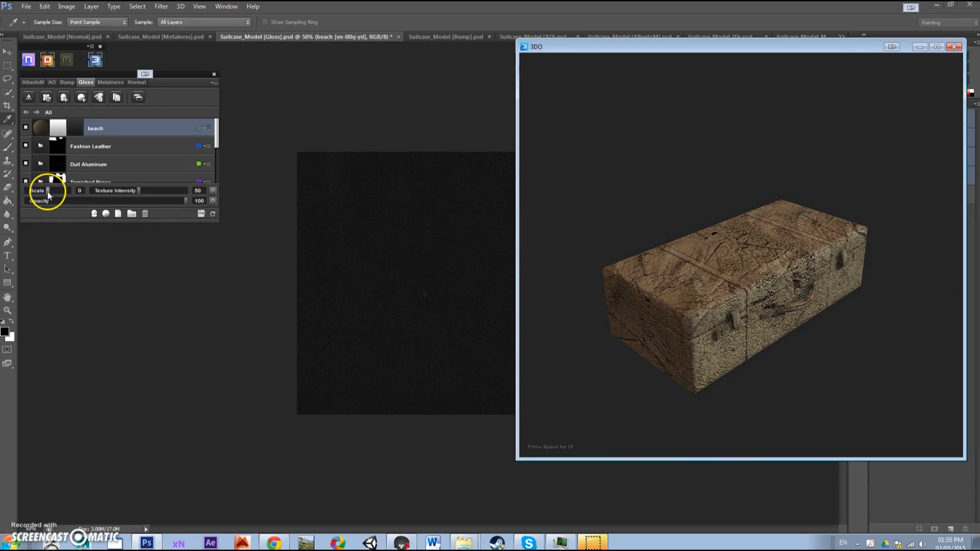
pyautogui.moveTo(49, 196); pyautogui.dragTo(46, 195)
pyautogui.click(771, 297)
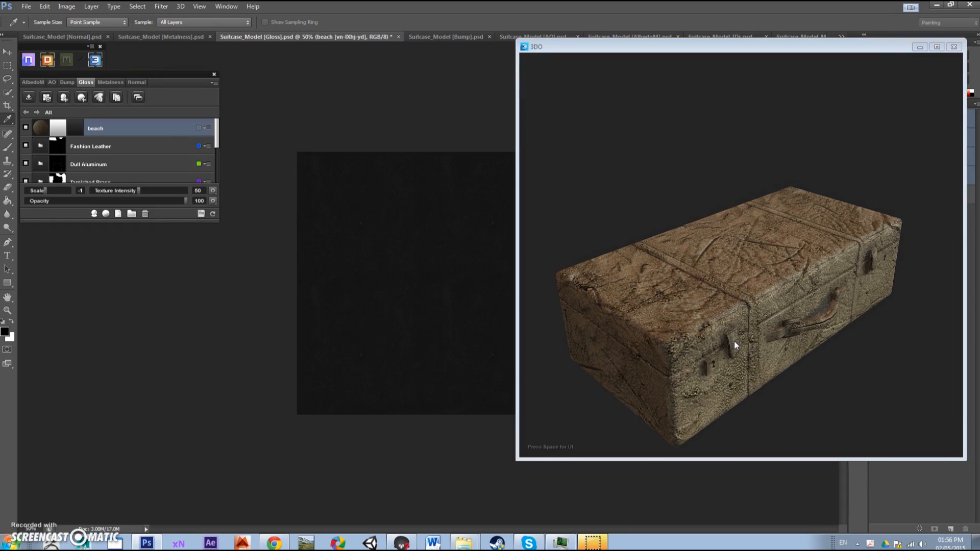
pyautogui.scroll(3, 735, 340)
pyautogui.scroll(-5, 761, 312)
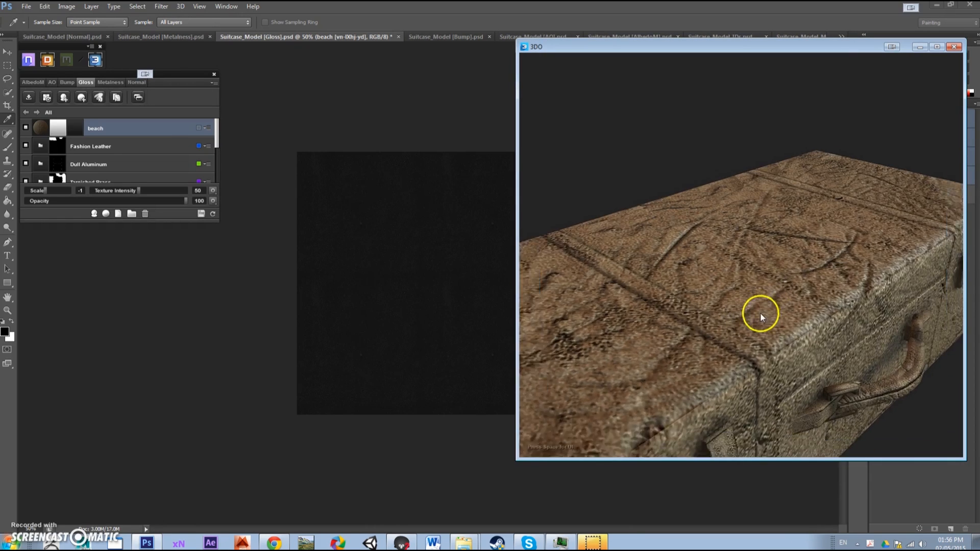
pyautogui.click(63, 128)
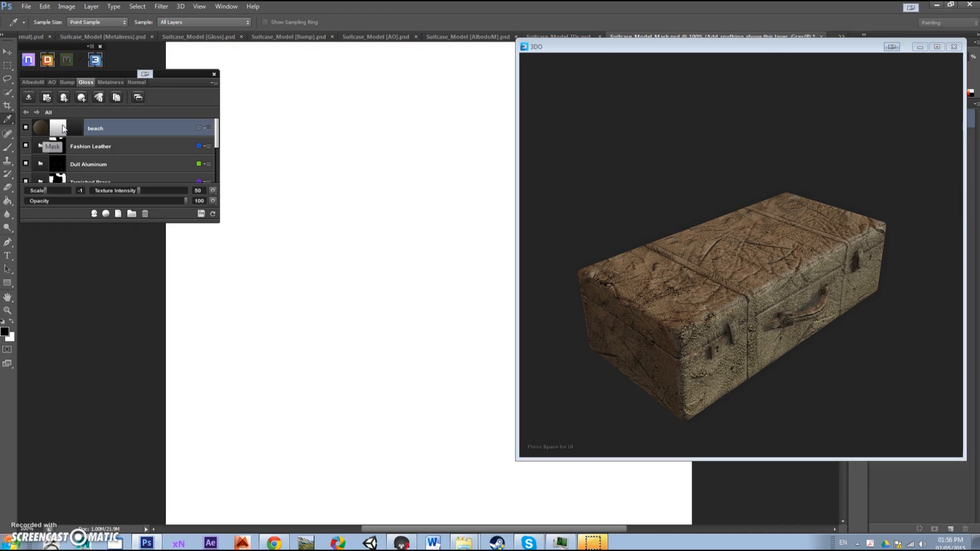
# Expand the Dynamask Editor to show both mask presets and settings, enlarge it, and place it beside the 3D preview.
pyautogui.doubleClick(128, 129)
pyautogui.click(321, 169)
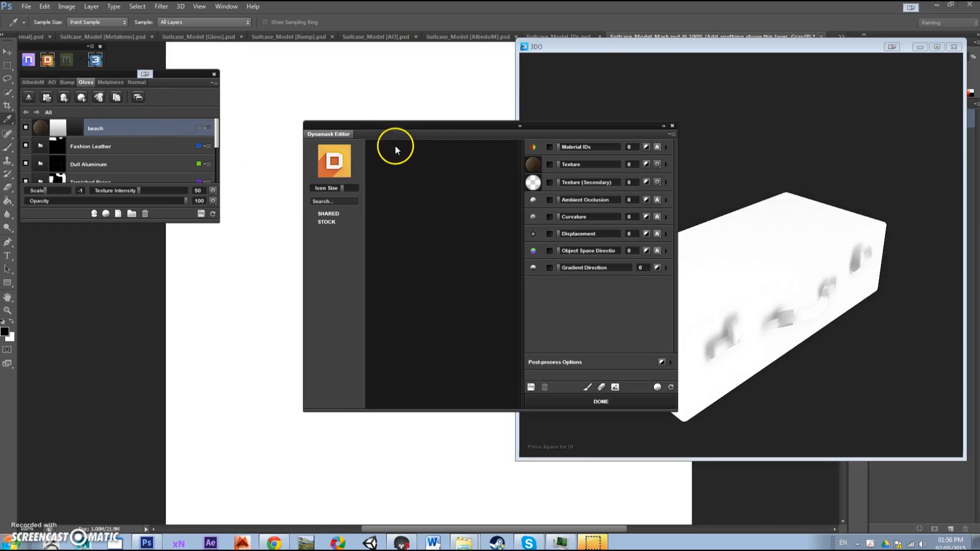
pyautogui.click(664, 126)
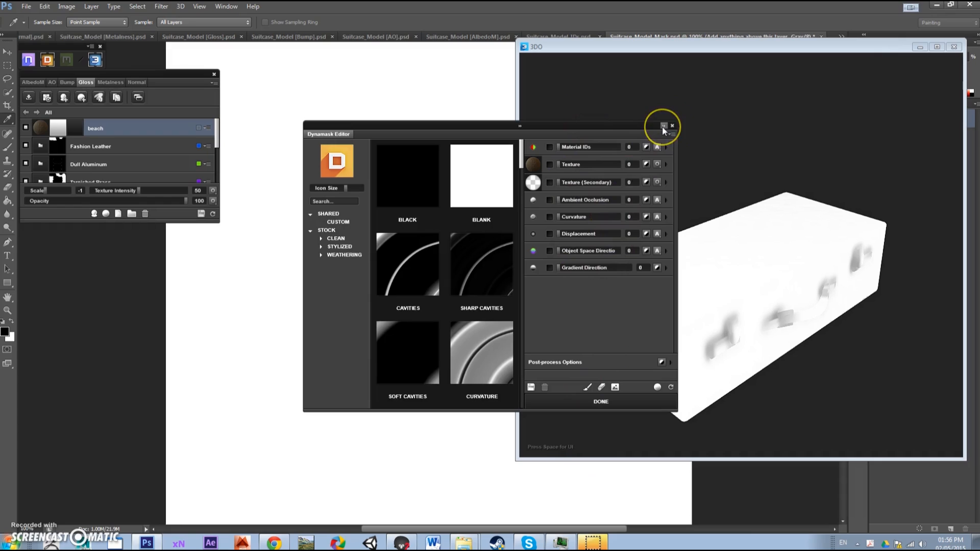
pyautogui.click(664, 126)
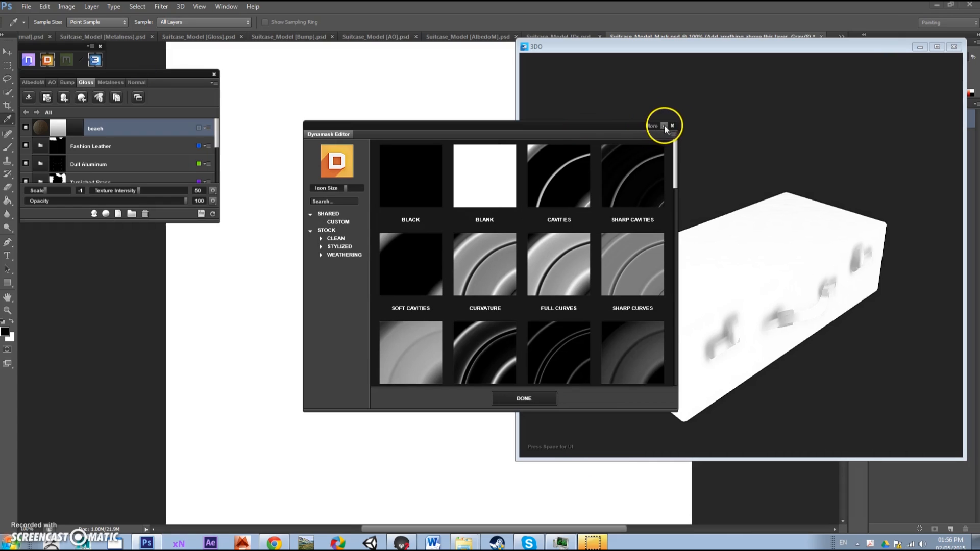
pyautogui.click(664, 126)
pyautogui.moveTo(542, 123); pyautogui.dragTo(469, 84)
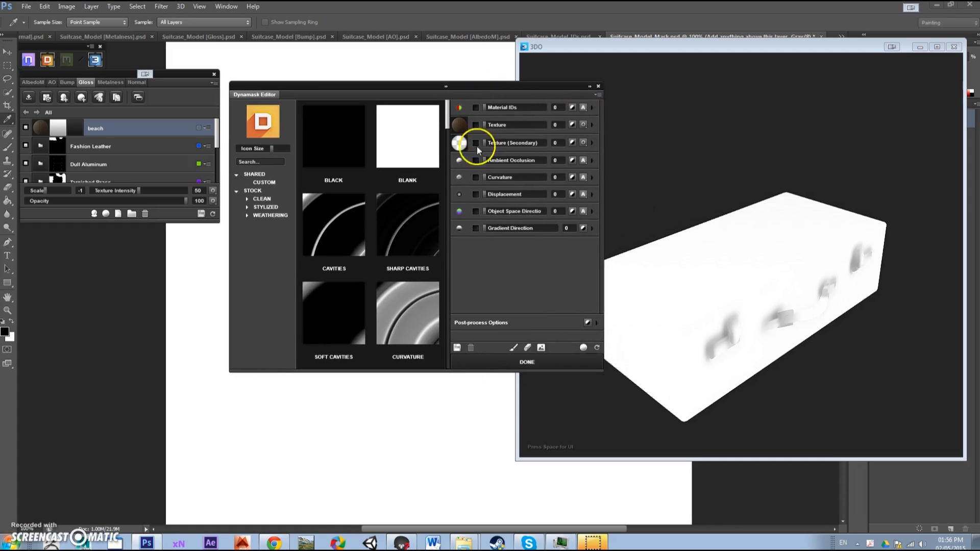
pyautogui.moveTo(607, 391); pyautogui.dragTo(635, 535)
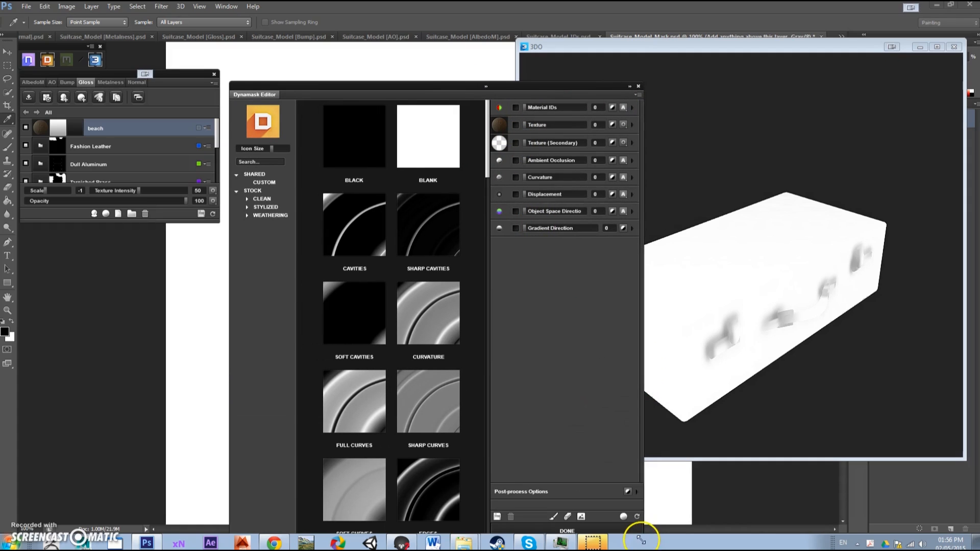
pyautogui.moveTo(461, 83); pyautogui.dragTo(326, 48)
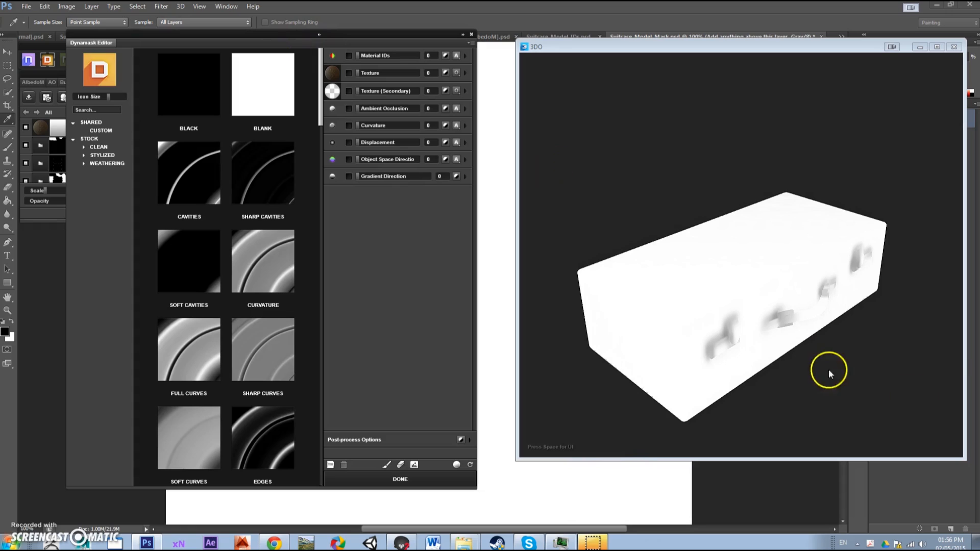
# Apply the Dirt preset to the beach layer's mask and check its coverage on the suitcase.
pyautogui.moveTo(322, 92); pyautogui.dragTo(311, 264)
pyautogui.scroll(-2, 310, 265)
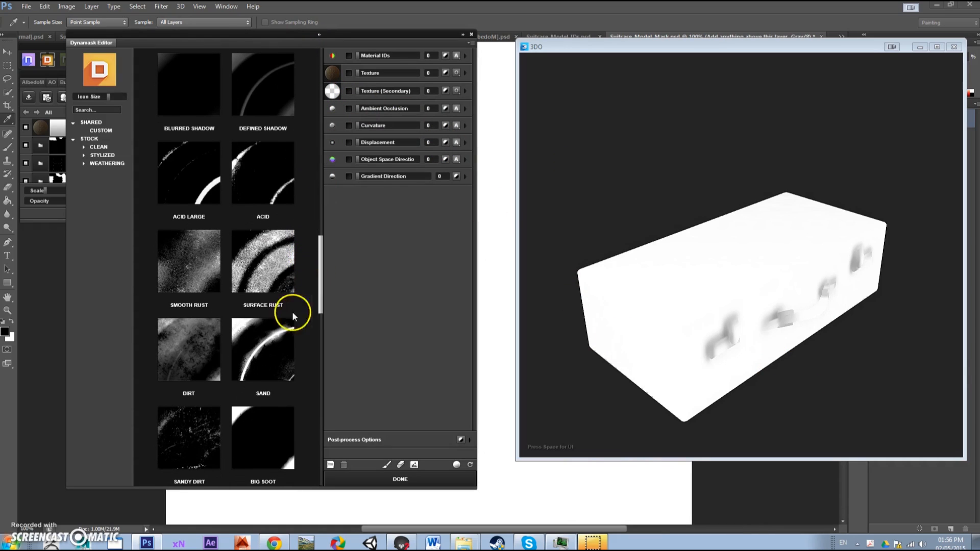
pyautogui.click(206, 351)
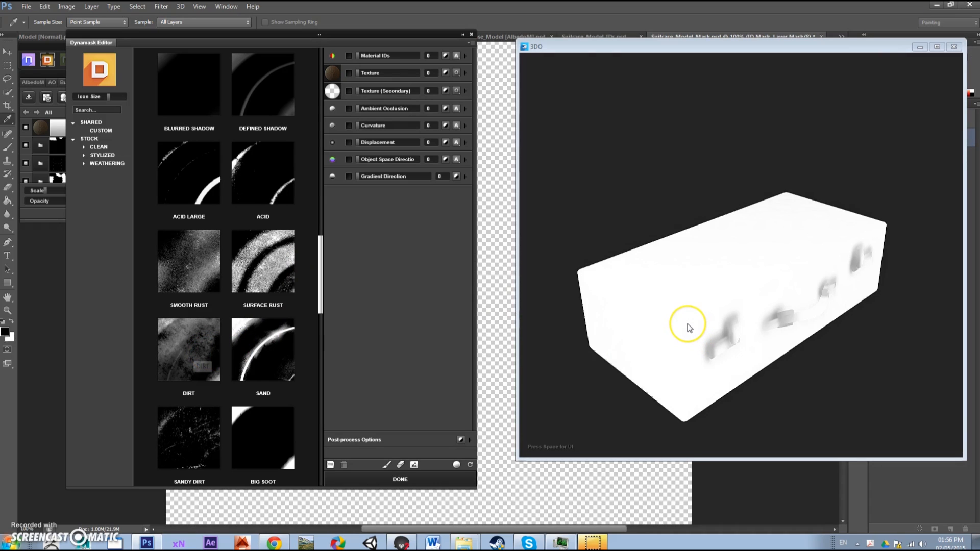
pyautogui.moveTo(699, 314); pyautogui.dragTo(741, 278)
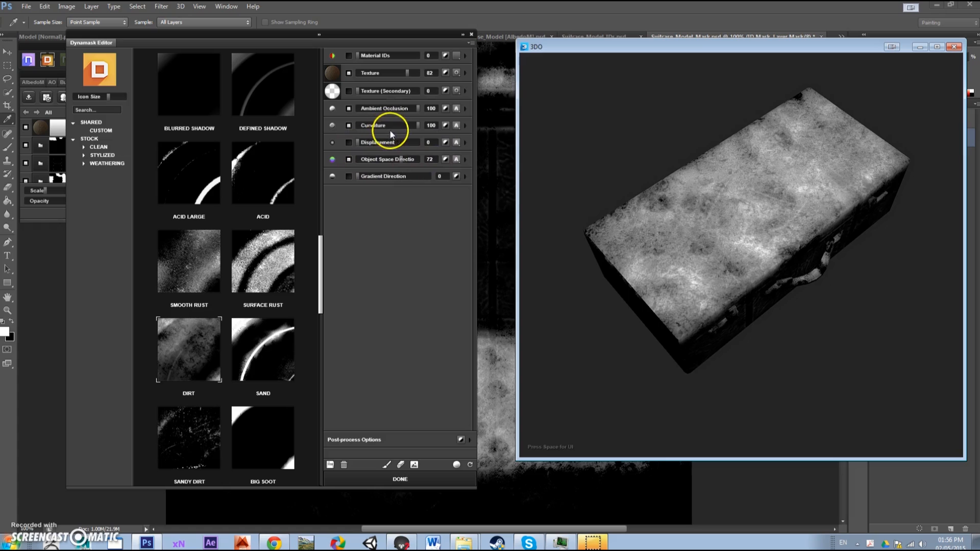
pyautogui.moveTo(718, 251)
pyautogui.mouseDown()
pyautogui.moveTo(713, 213)
pyautogui.moveTo(717, 257)
pyautogui.mouseUp()
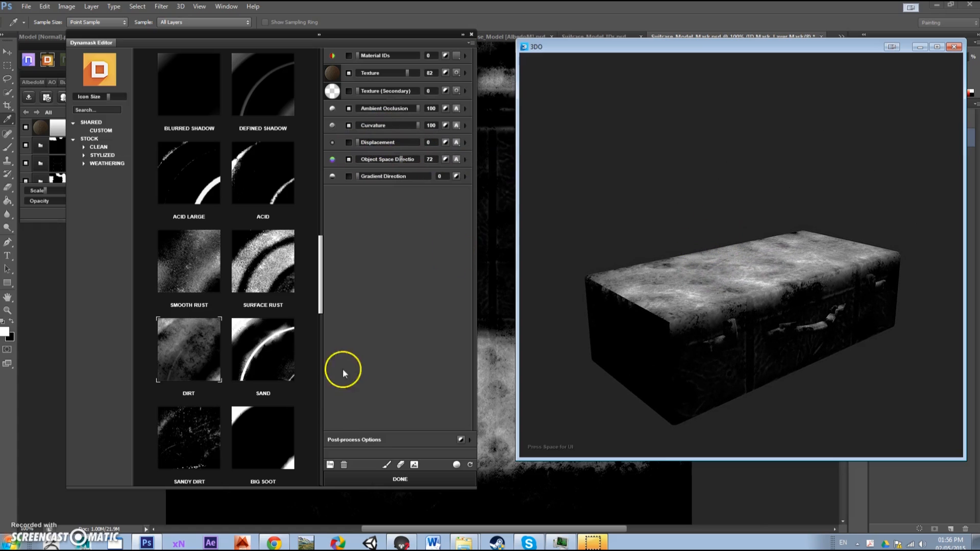
# Set the beach mask's post-process Black/White Balance to 10, Contrast to 4 and Brightness to 15, and finish the mask.
pyautogui.click(470, 442)
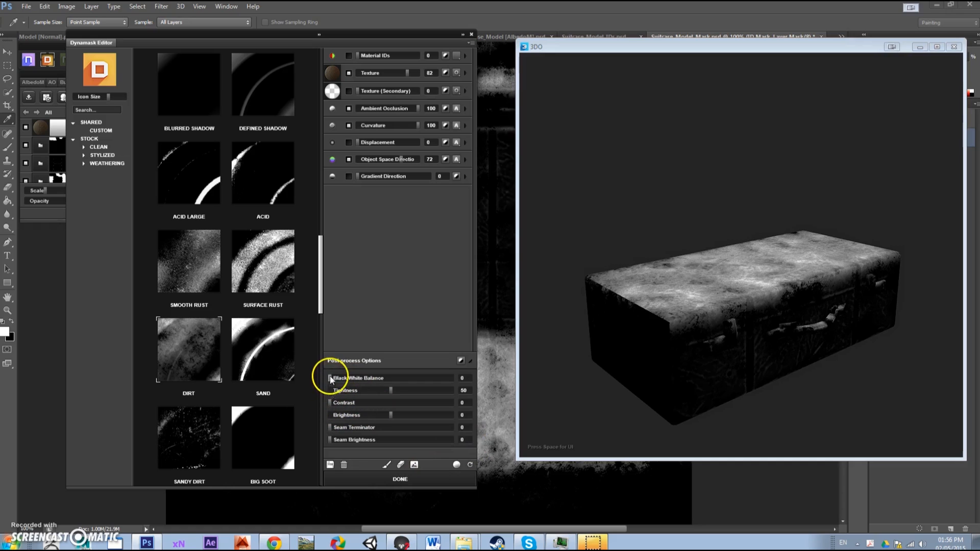
pyautogui.moveTo(330, 378); pyautogui.dragTo(341, 377)
pyautogui.moveTo(755, 332); pyautogui.dragTo(577, 358)
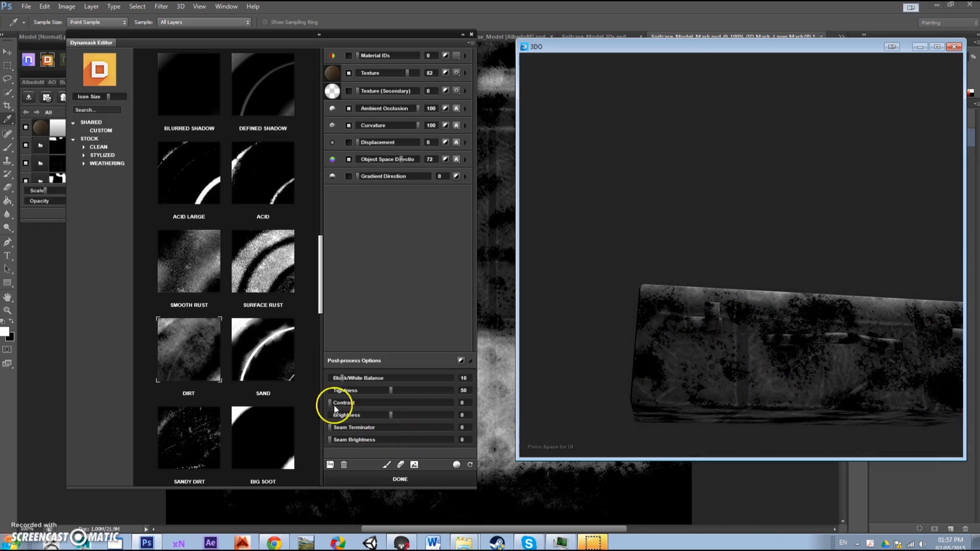
pyautogui.moveTo(356, 406); pyautogui.dragTo(335, 403)
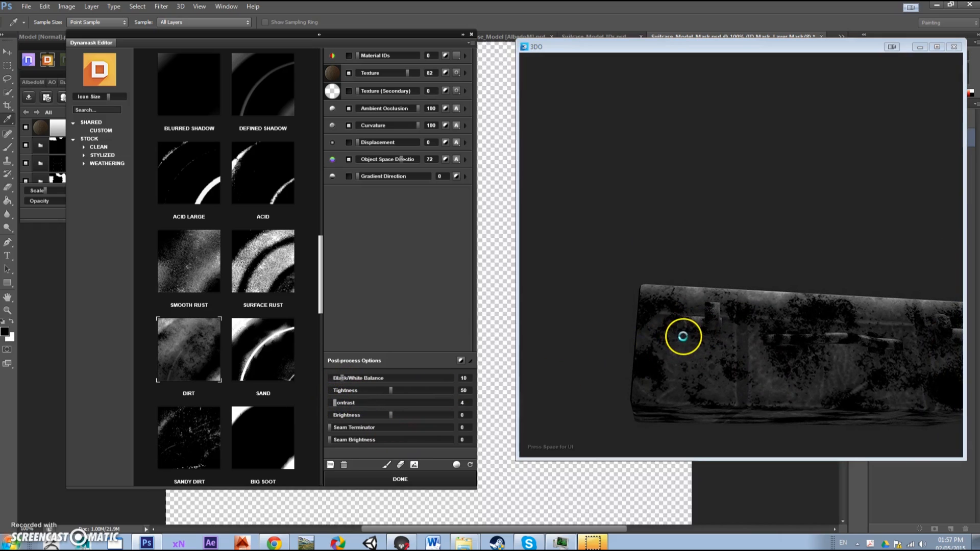
pyautogui.moveTo(683, 335); pyautogui.dragTo(540, 372)
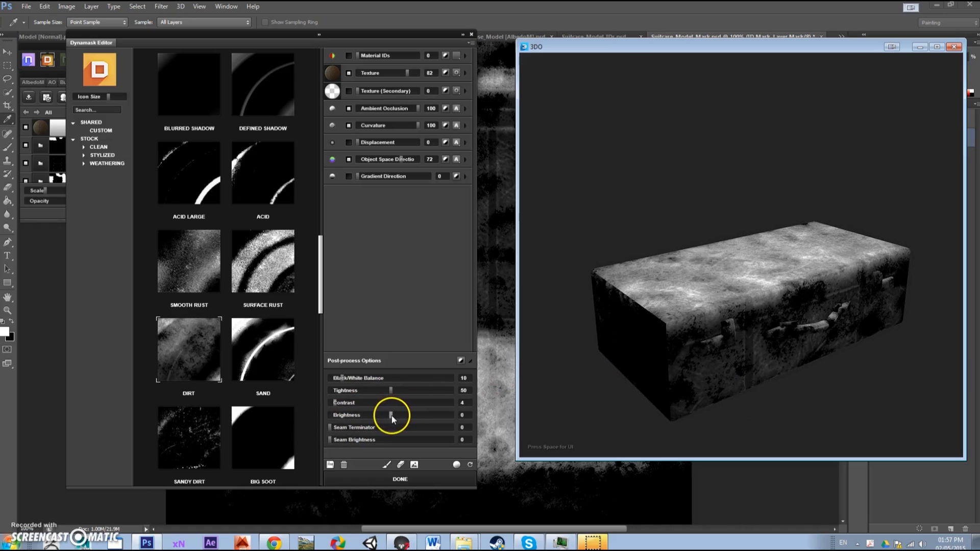
pyautogui.moveTo(391, 416); pyautogui.dragTo(400, 415)
pyautogui.moveTo(692, 343); pyautogui.dragTo(863, 337)
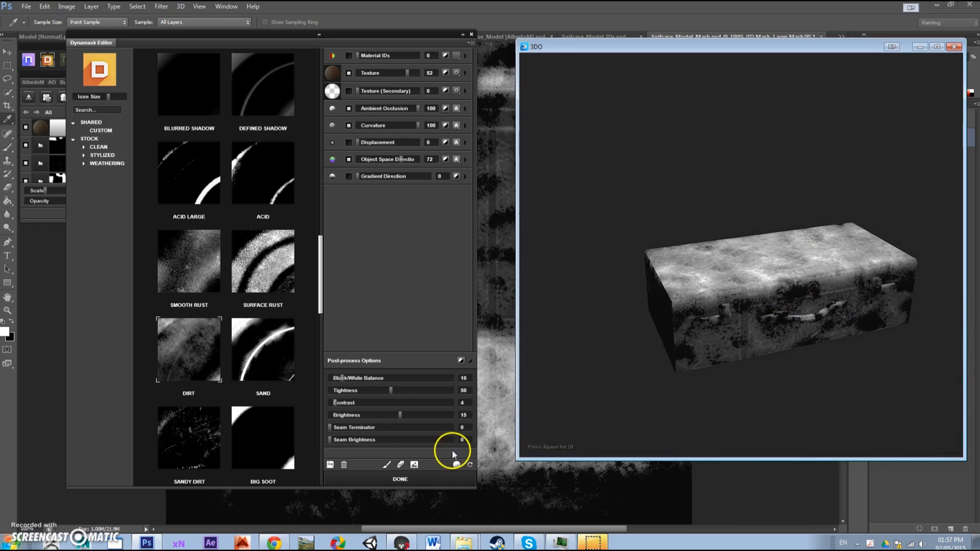
pyautogui.click(396, 479)
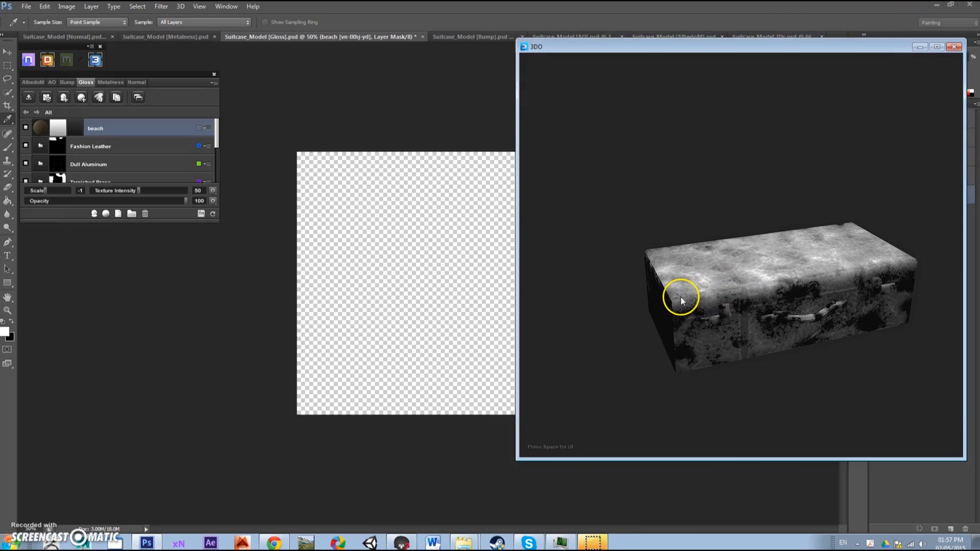
# Examine the masked beach dirt on the suitcase's lid, front and corners, up close and from a distance.
pyautogui.moveTo(681, 300); pyautogui.dragTo(708, 298)
pyautogui.scroll(5, 733, 300)
pyautogui.scroll(-5, 735, 300)
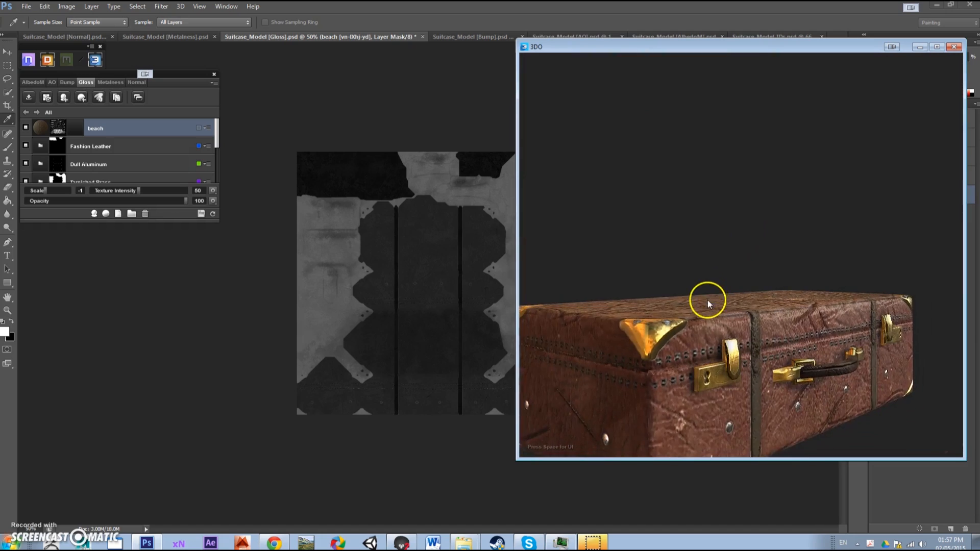
pyautogui.scroll(-3, 708, 299)
pyautogui.moveTo(672, 328); pyautogui.dragTo(720, 378)
pyautogui.scroll(4, 685, 298)
pyautogui.scroll(-3, 685, 297)
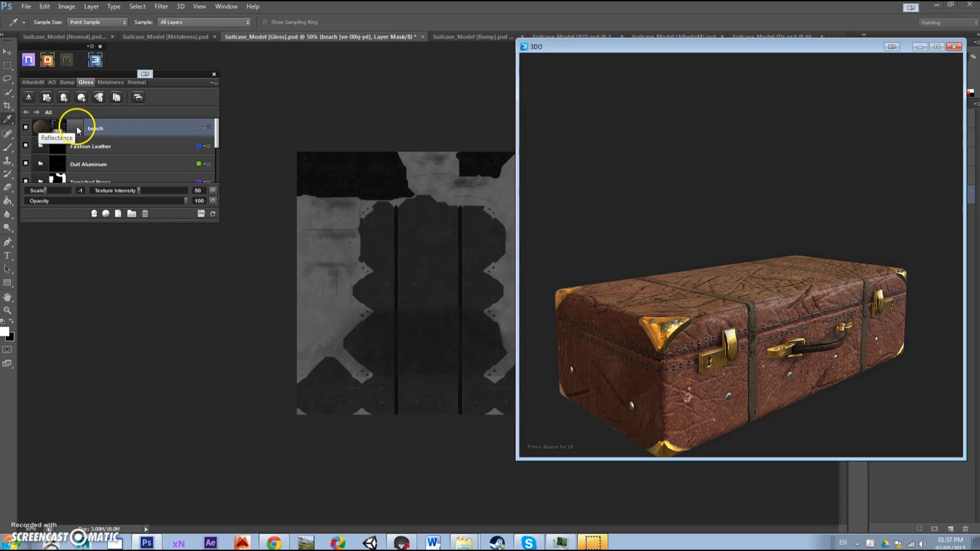
# Darken the beach layer's reflectance color in the albedo map to #211f1c and check it on the suitcase.
pyautogui.click(36, 82)
pyautogui.doubleClick(77, 129)
pyautogui.moveTo(267, 202); pyautogui.dragTo(250, 229)
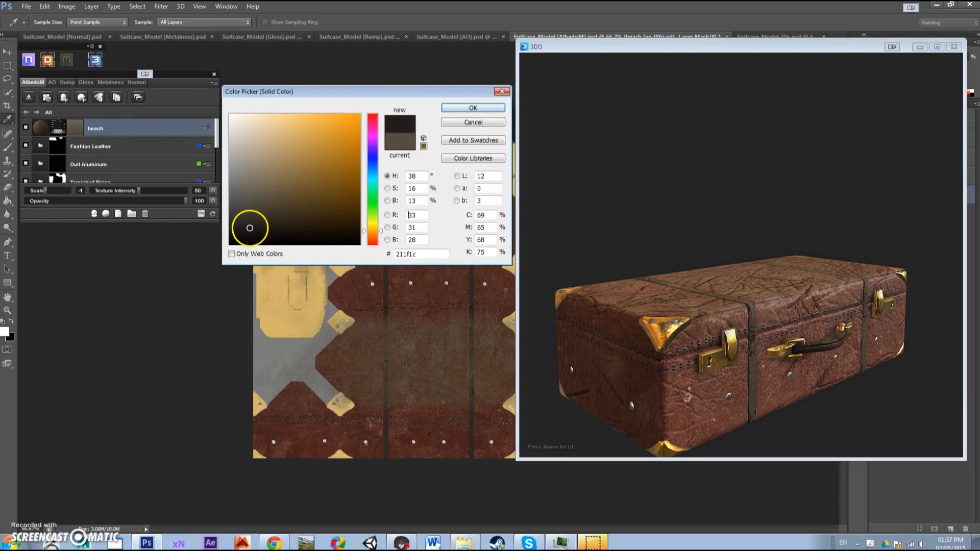
pyautogui.click(473, 108)
pyautogui.moveTo(704, 338); pyautogui.dragTo(757, 377)
pyautogui.click(171, 157)
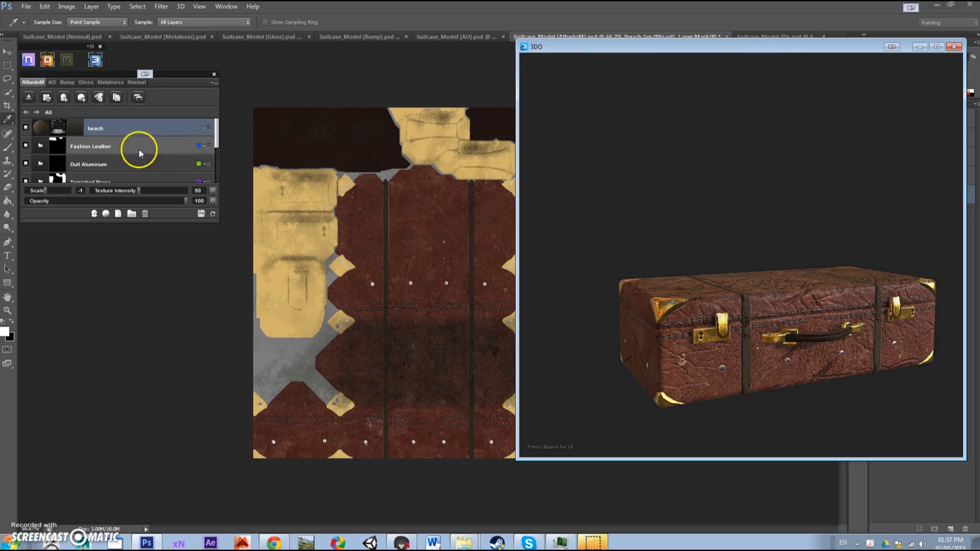
pyautogui.moveTo(829, 400); pyautogui.dragTo(827, 376)
# Add the Mud Splat weathering material above the beach layer, using surface textures.
pyautogui.click(118, 216)
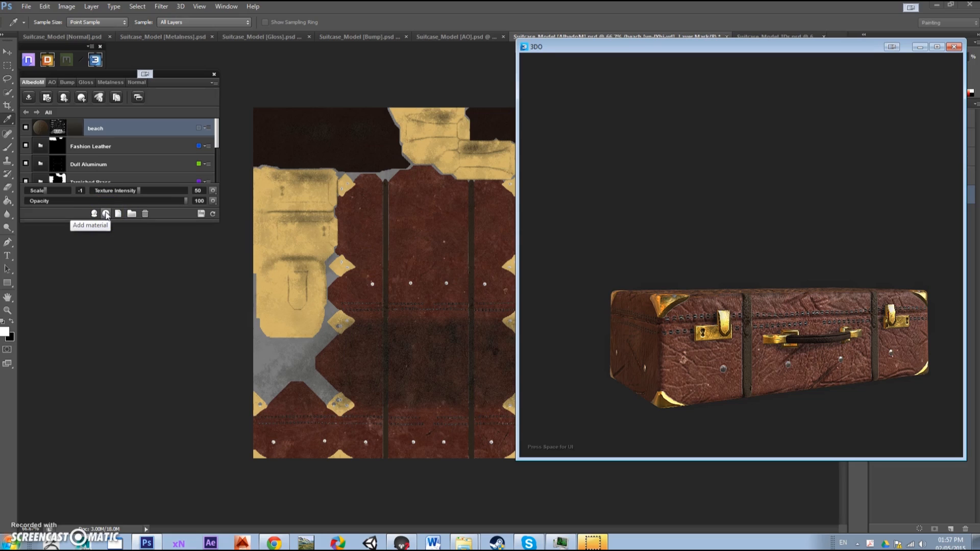
pyautogui.moveTo(739, 345); pyautogui.dragTo(613, 377)
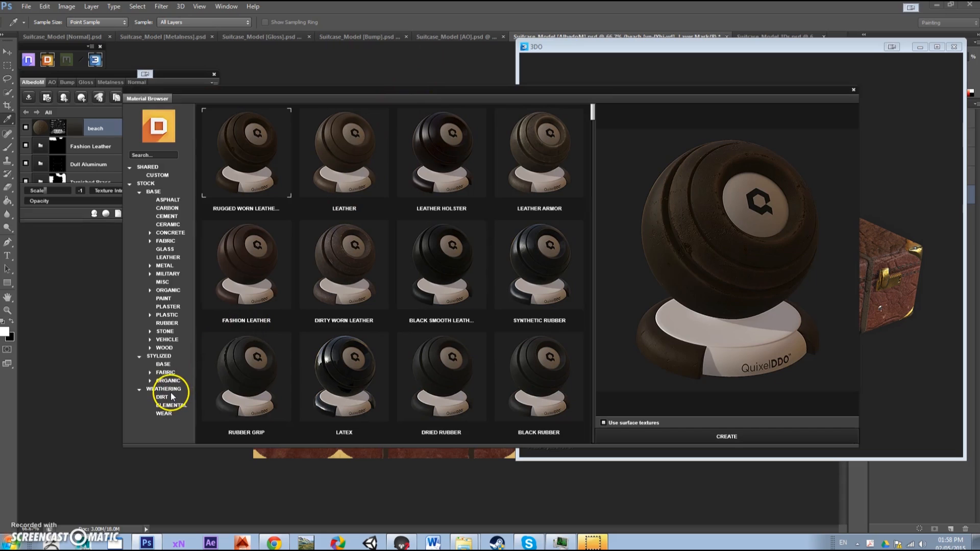
pyautogui.click(167, 390)
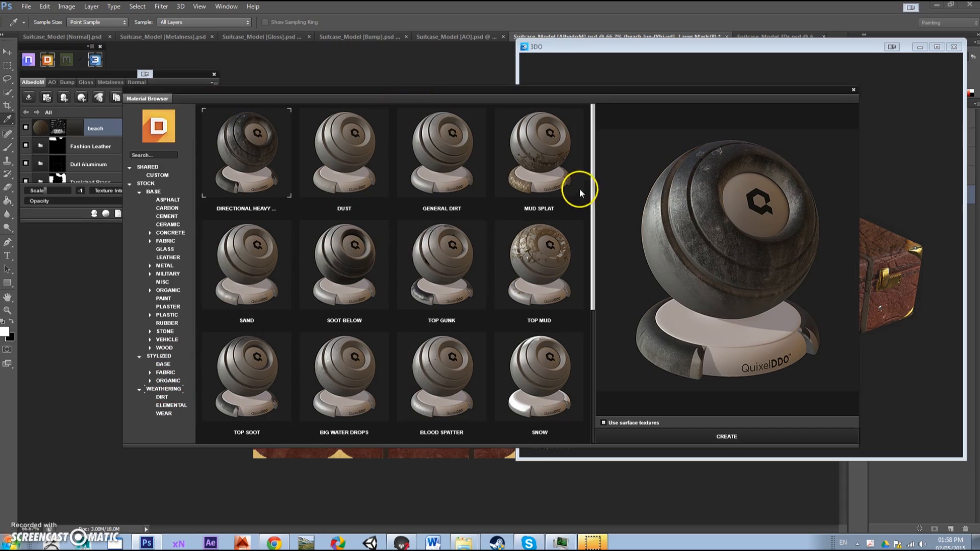
pyautogui.moveTo(592, 202); pyautogui.dragTo(596, 250)
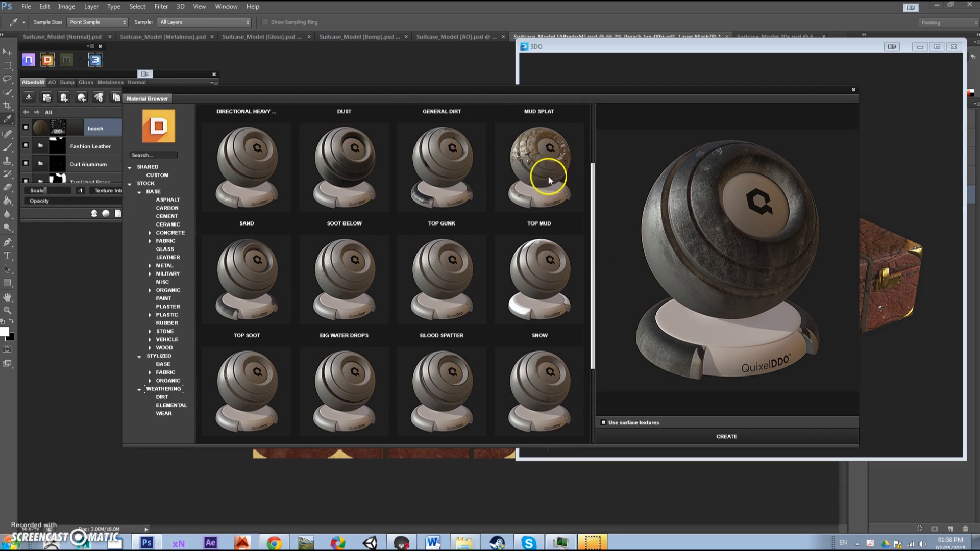
pyautogui.scroll(1, 547, 347)
pyautogui.scroll(3, 548, 345)
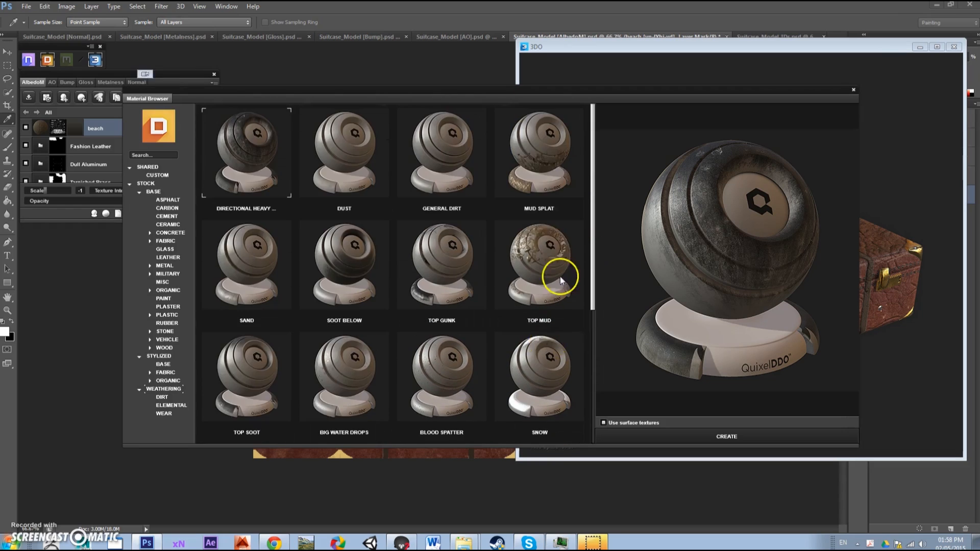
pyautogui.click(546, 167)
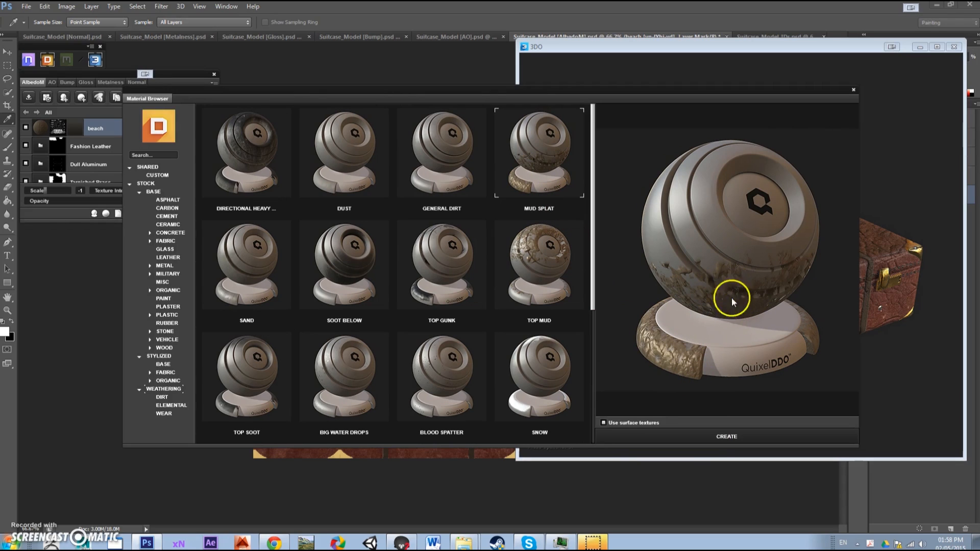
pyautogui.click(691, 440)
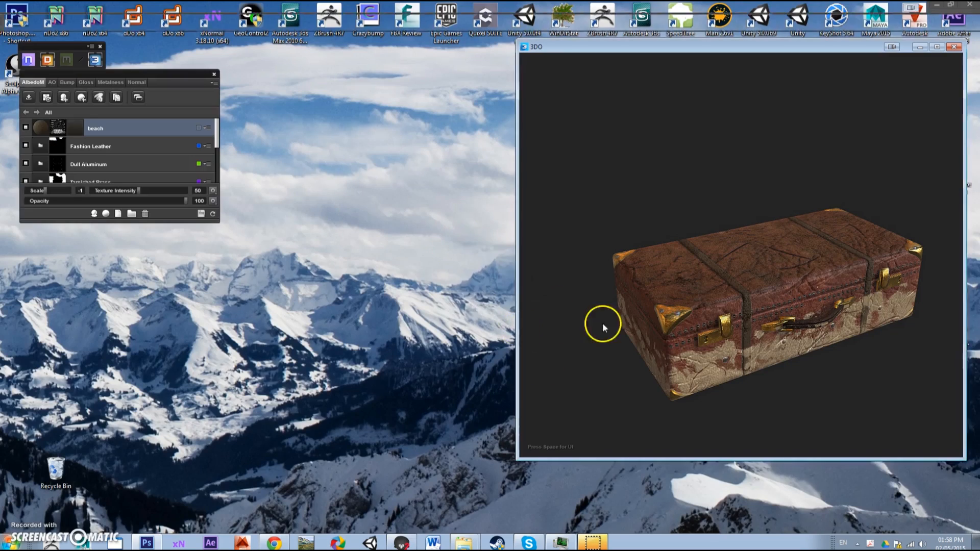
# View the mud on the suitcase's underside and open the mask of the layer inside the Mud Splat group for editing.
pyautogui.moveTo(602, 322); pyautogui.dragTo(709, 225)
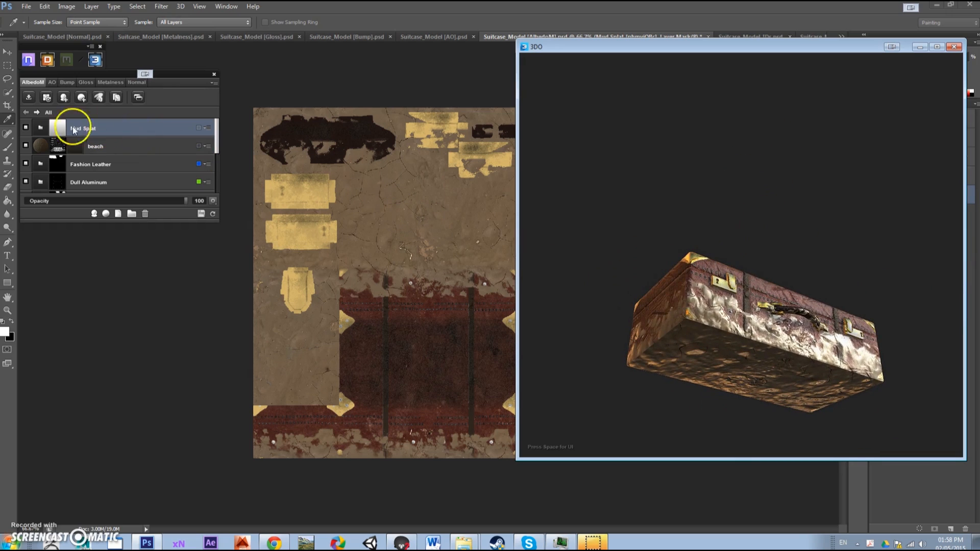
pyautogui.doubleClick(45, 131)
pyautogui.click(60, 130)
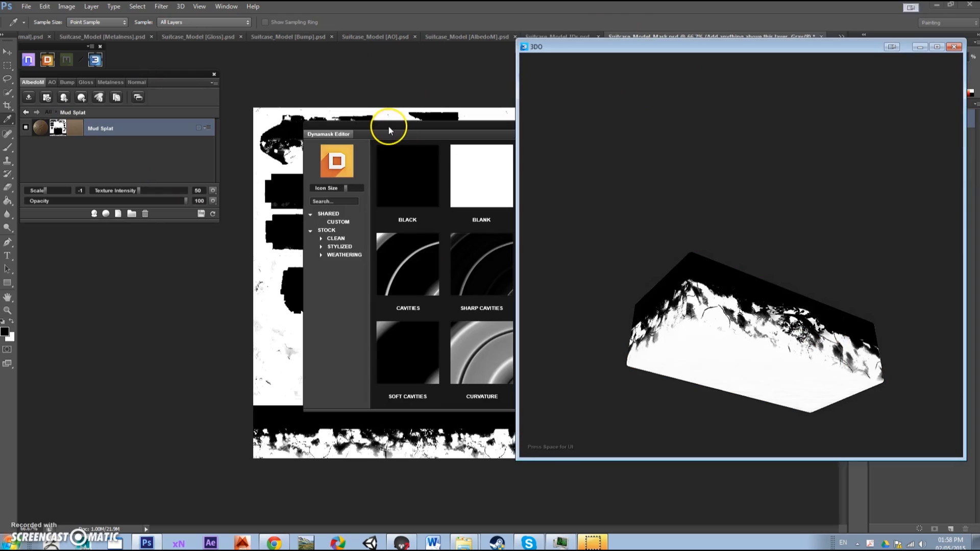
pyautogui.moveTo(388, 126); pyautogui.dragTo(175, 131)
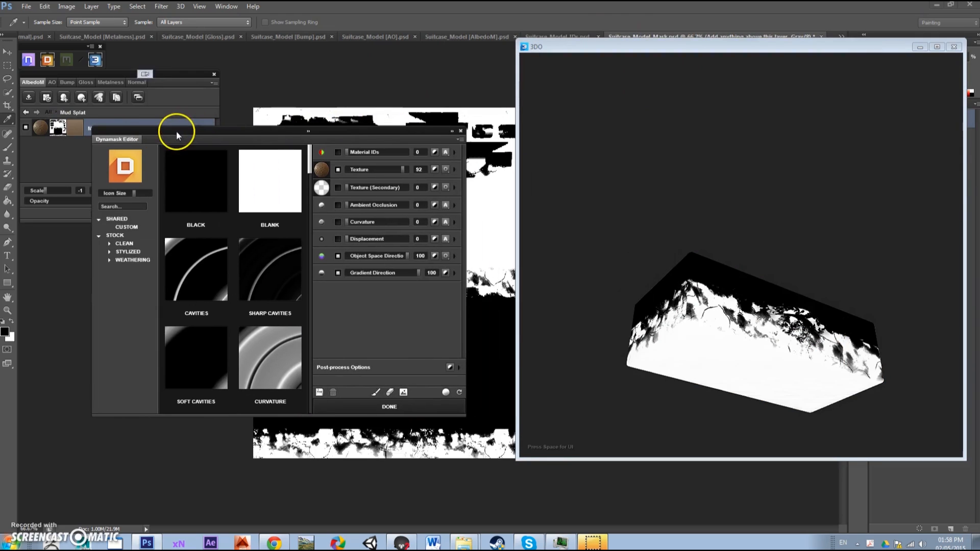
# In the mud mask's post-process options, set brightness to -72, contrast to 69, tightness to 29 and black/white balance to 14.
pyautogui.click(458, 367)
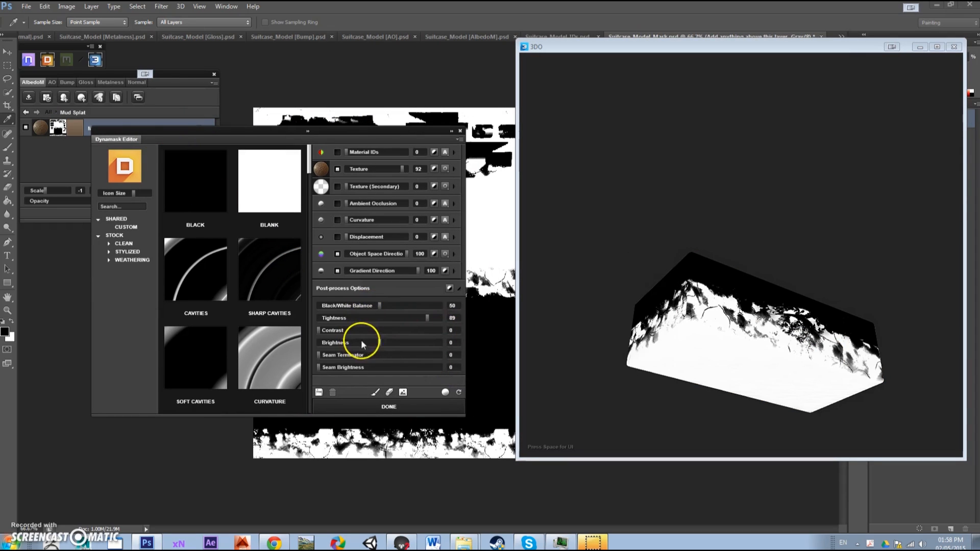
pyautogui.moveTo(379, 347); pyautogui.dragTo(334, 343)
pyautogui.moveTo(699, 361); pyautogui.dragTo(715, 408)
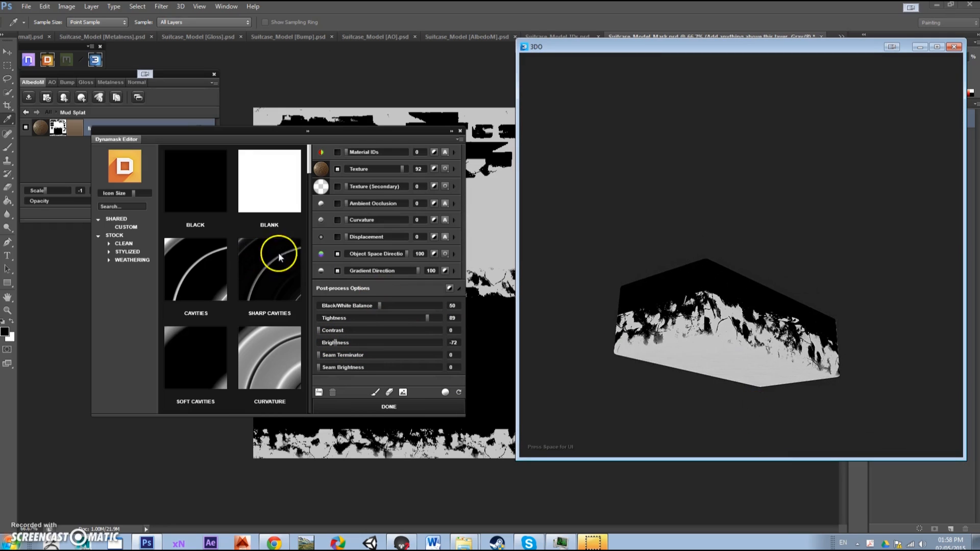
pyautogui.moveTo(378, 307); pyautogui.dragTo(334, 303)
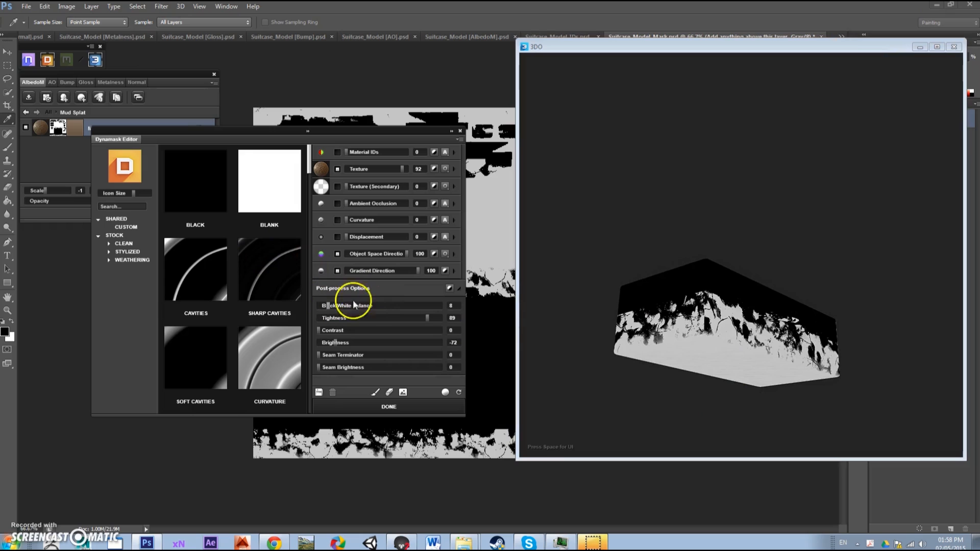
pyautogui.moveTo(699, 328); pyautogui.dragTo(485, 291)
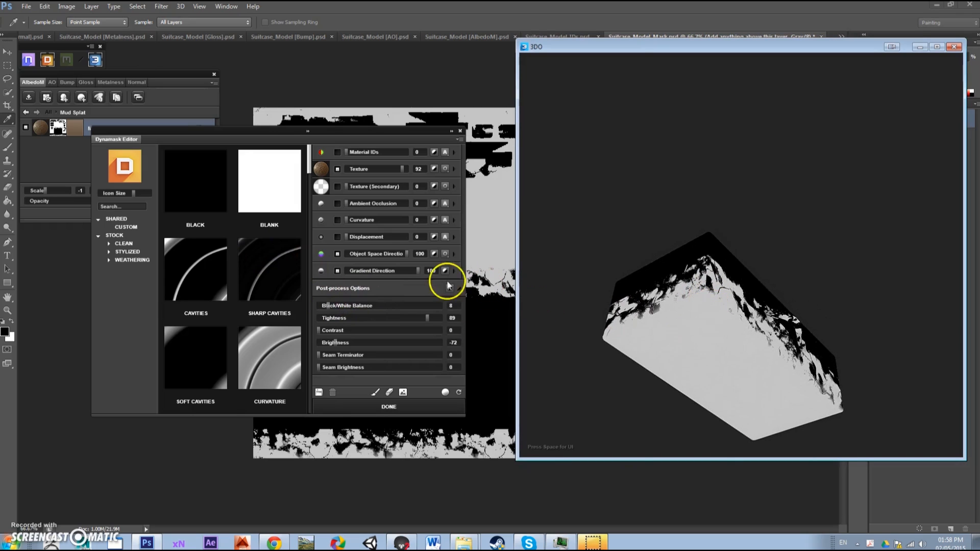
pyautogui.moveTo(427, 316); pyautogui.dragTo(404, 330)
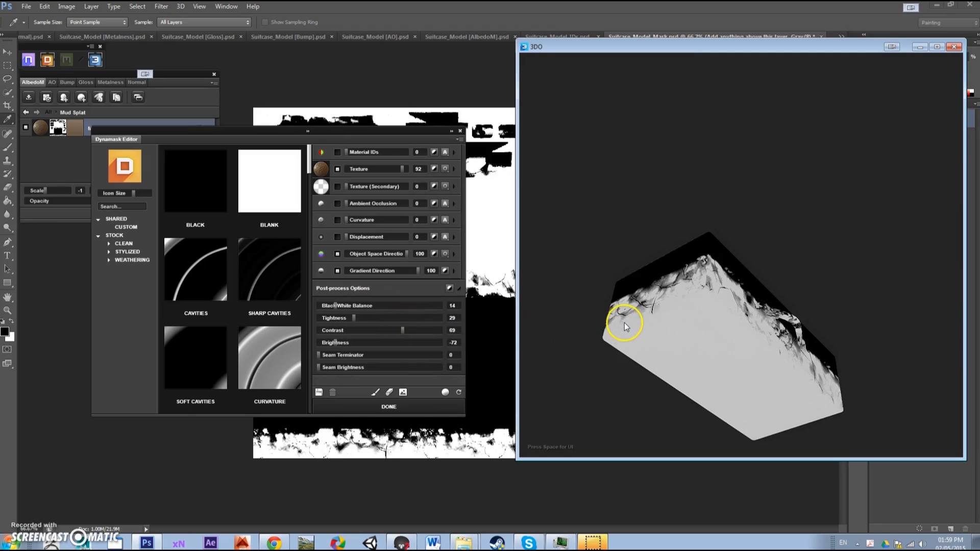
# Set the mud mask's gradient direction to 92 for Top to Bottom, with an offset of 26.
pyautogui.click(454, 272)
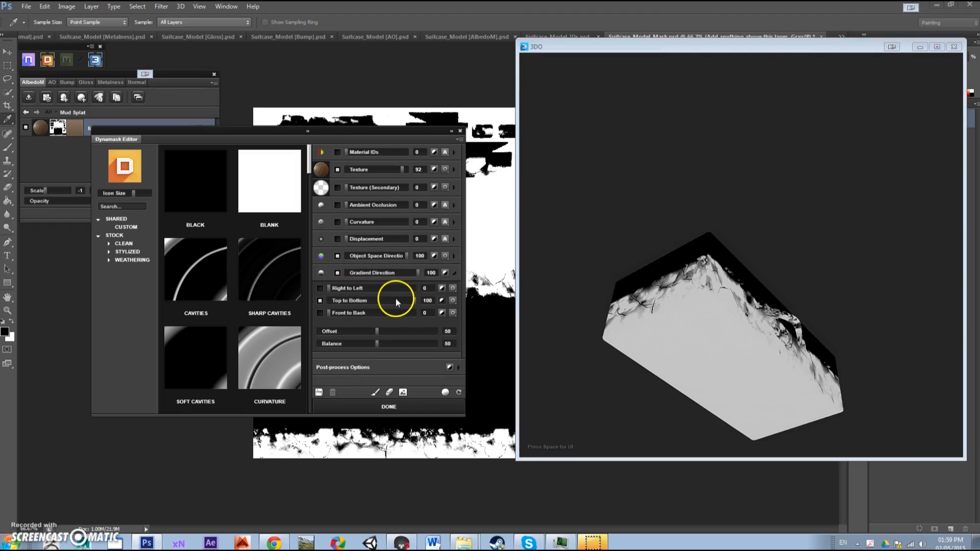
pyautogui.moveTo(397, 300); pyautogui.dragTo(380, 299)
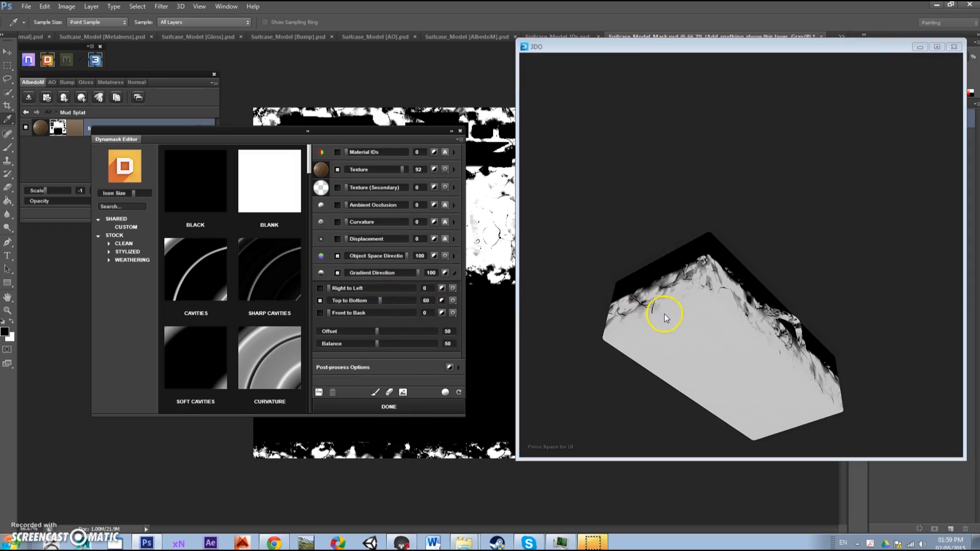
pyautogui.moveTo(660, 313); pyautogui.dragTo(680, 315)
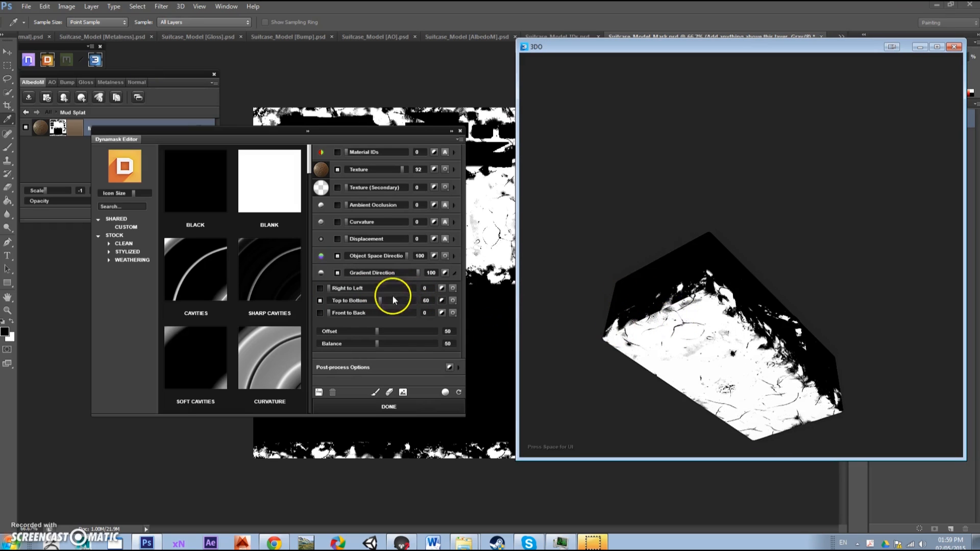
pyautogui.moveTo(382, 299); pyautogui.dragTo(408, 337)
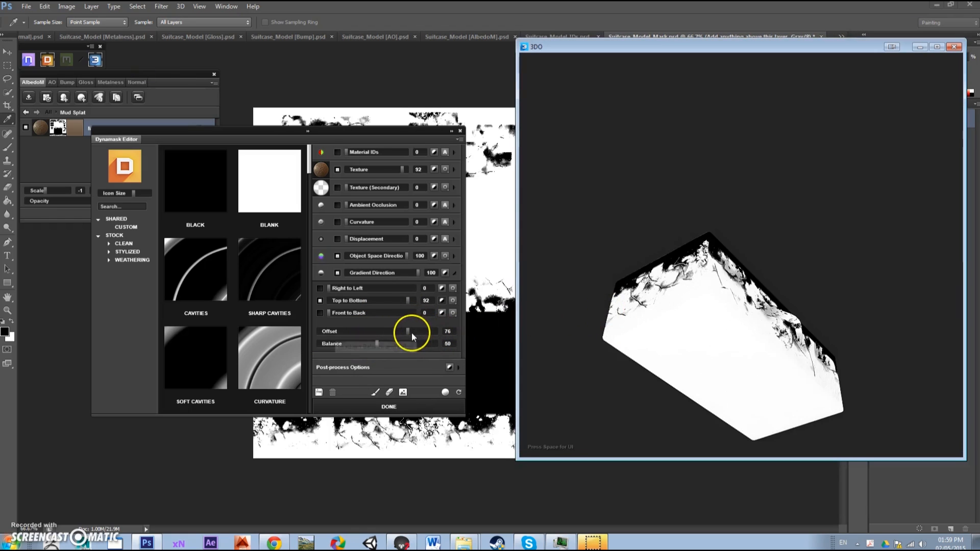
pyautogui.moveTo(411, 333); pyautogui.dragTo(393, 331)
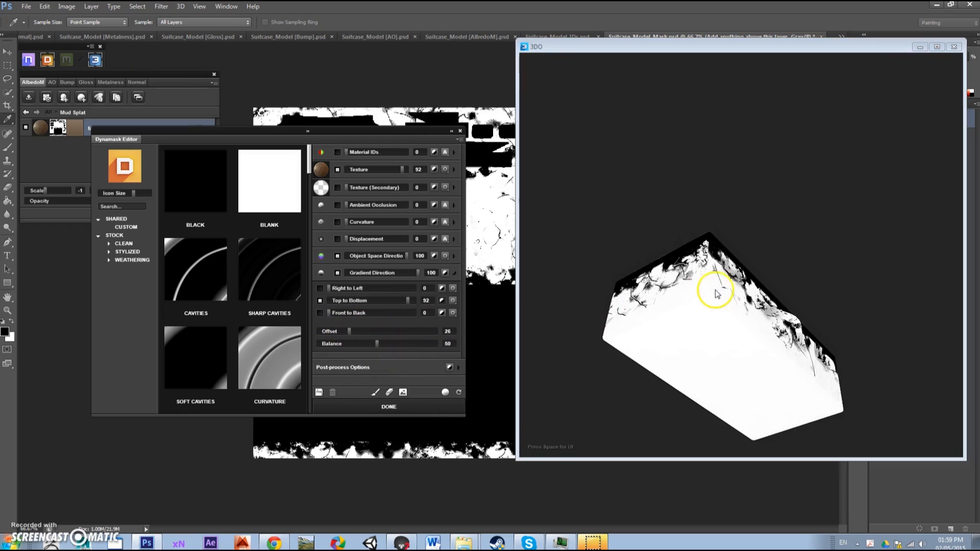
# Set the gradient balance to 47 and compare the mud mask with Object Space Direction off and on, leaving it enabled.
pyautogui.moveTo(377, 345); pyautogui.dragTo(416, 343)
pyautogui.moveTo(634, 305); pyautogui.dragTo(605, 368)
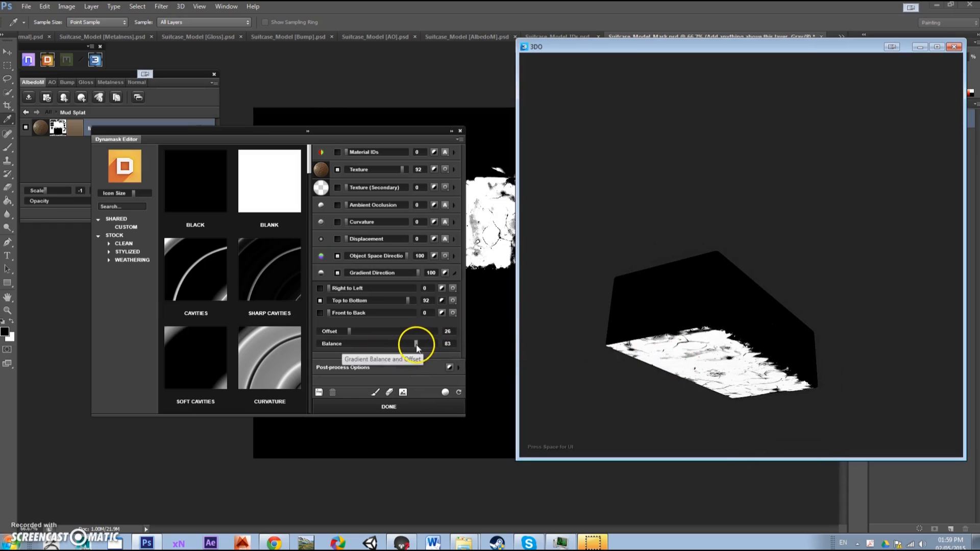
pyautogui.moveTo(416, 345); pyautogui.dragTo(351, 345)
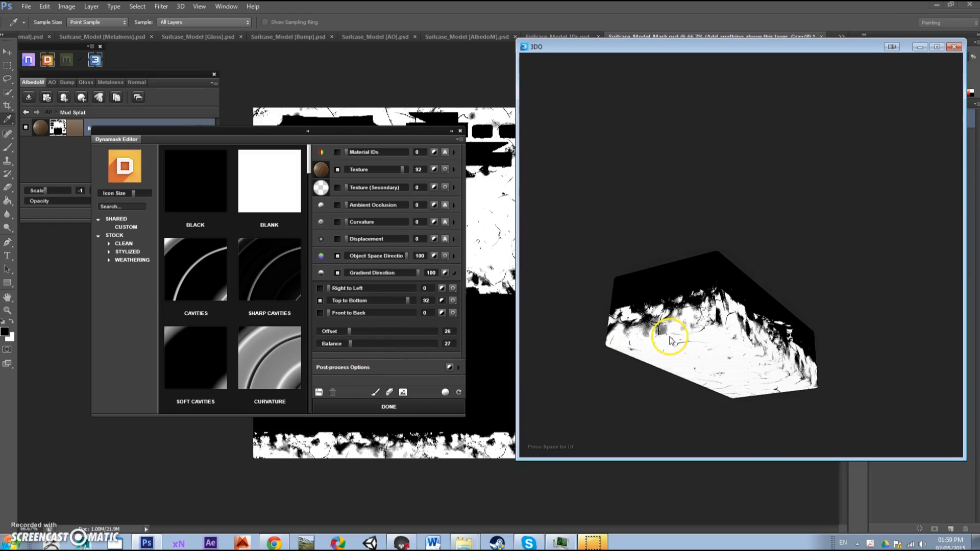
pyautogui.moveTo(670, 339); pyautogui.dragTo(554, 357)
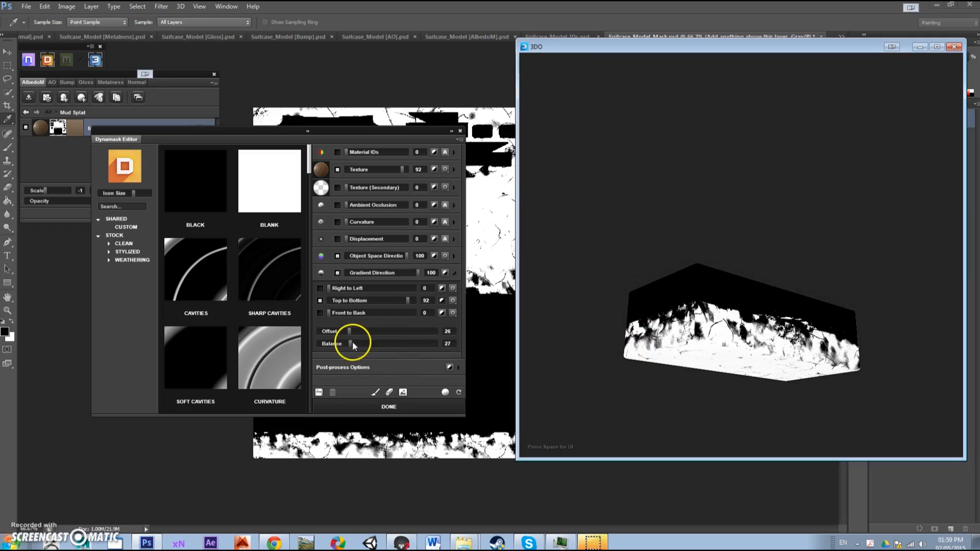
pyautogui.moveTo(351, 344); pyautogui.dragTo(376, 349)
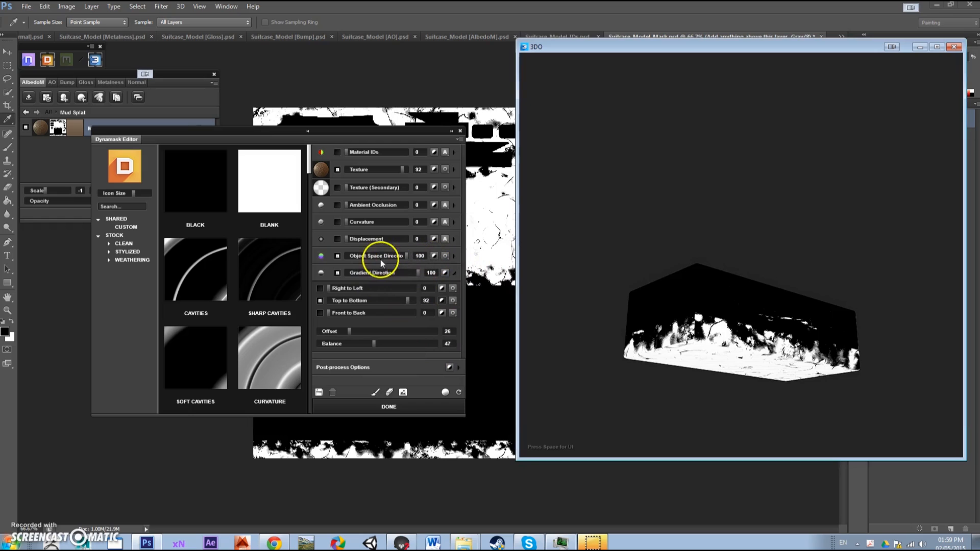
pyautogui.click(337, 256)
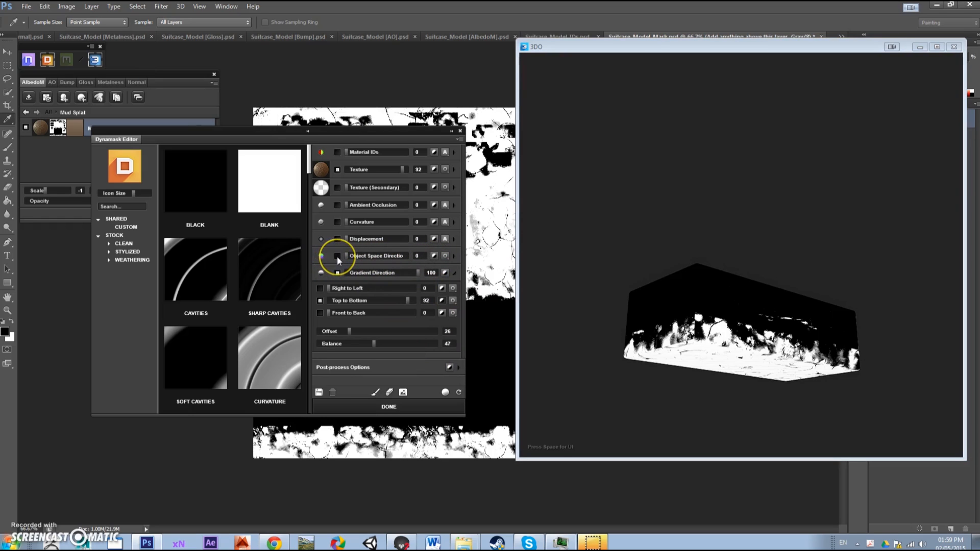
pyautogui.click(337, 257)
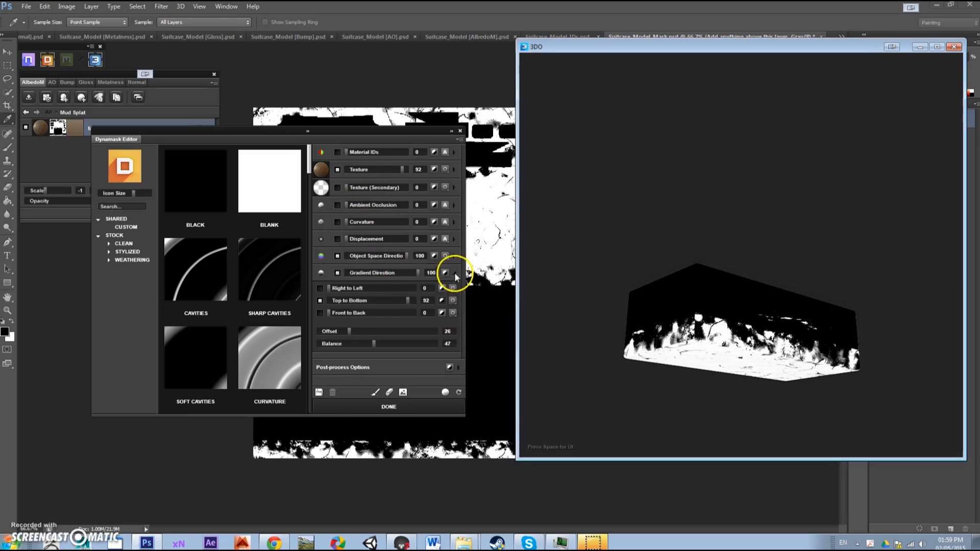
# Set the mud mask's texture contrast to 73 and brightness to -5, and apply the finished mask.
pyautogui.click(453, 170)
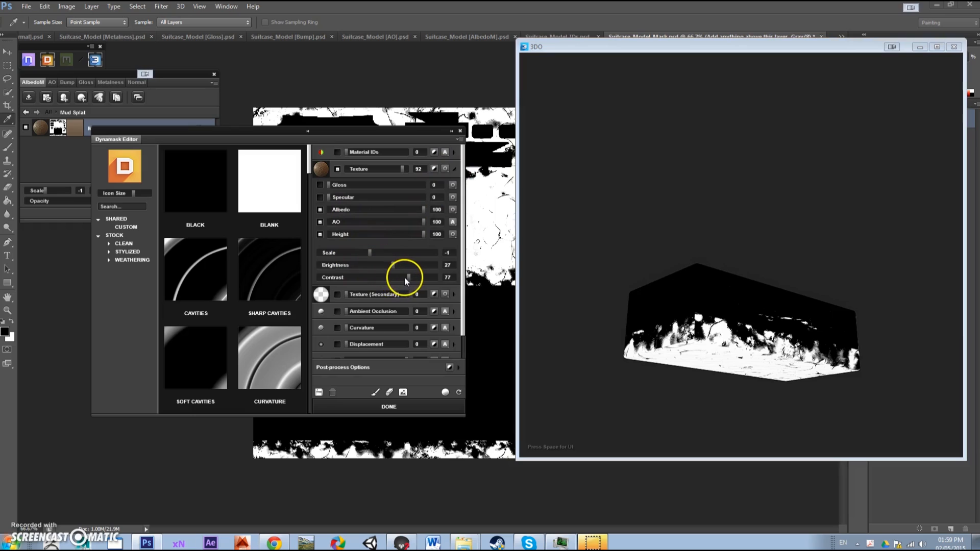
pyautogui.moveTo(408, 278); pyautogui.dragTo(341, 265)
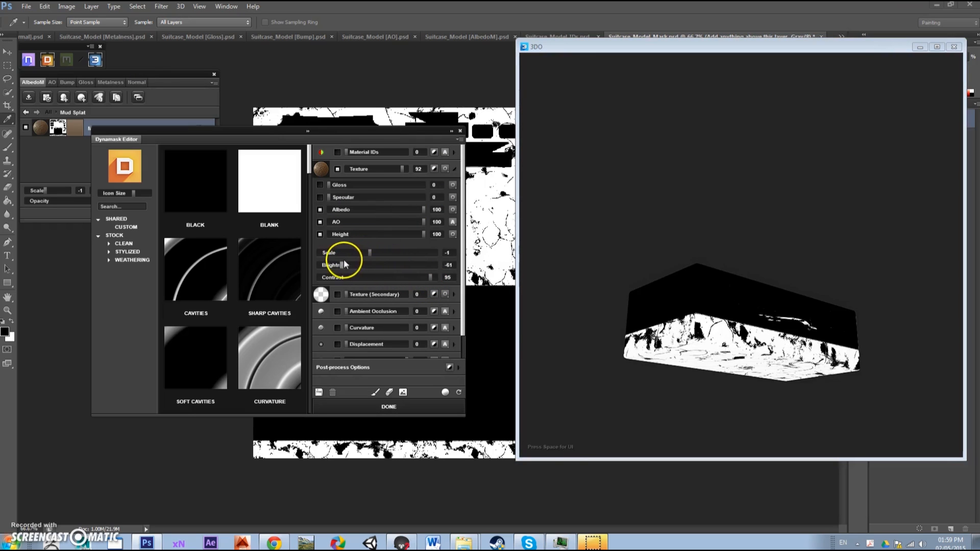
pyautogui.moveTo(430, 278); pyautogui.dragTo(403, 278)
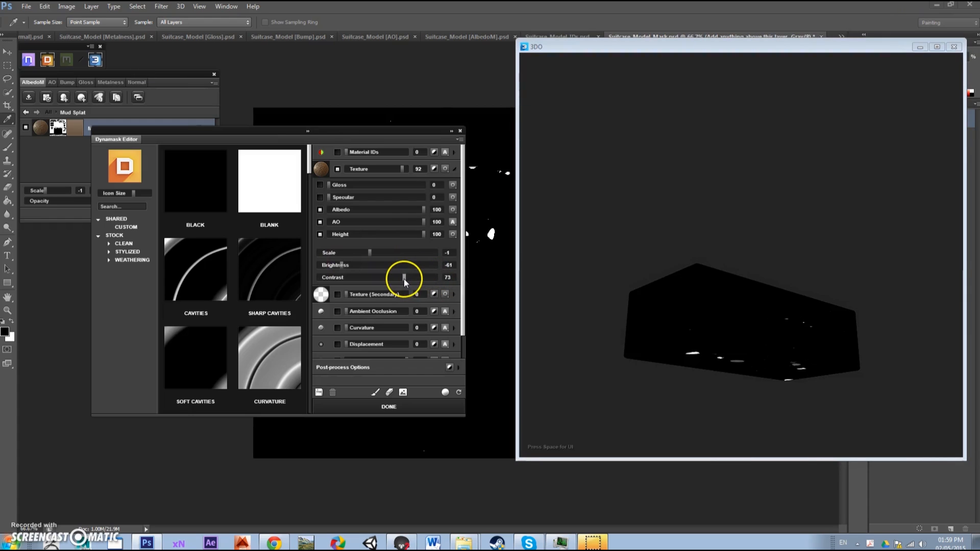
pyautogui.moveTo(340, 266); pyautogui.dragTo(366, 265)
pyautogui.moveTo(747, 366); pyautogui.dragTo(616, 313)
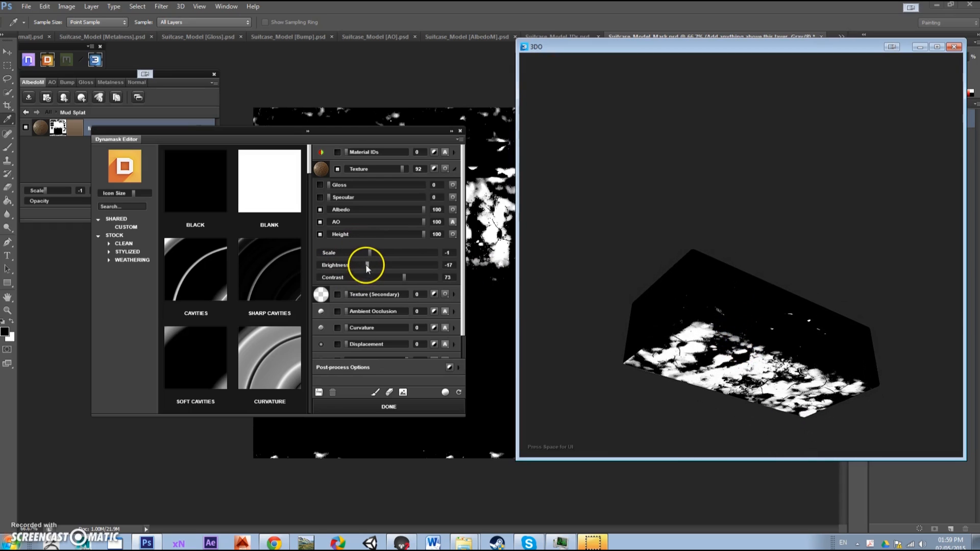
pyautogui.moveTo(366, 264); pyautogui.dragTo(373, 264)
pyautogui.moveTo(766, 361)
pyautogui.mouseDown()
pyautogui.moveTo(758, 337)
pyautogui.moveTo(728, 387)
pyautogui.moveTo(667, 403)
pyautogui.moveTo(466, 392)
pyautogui.mouseUp()
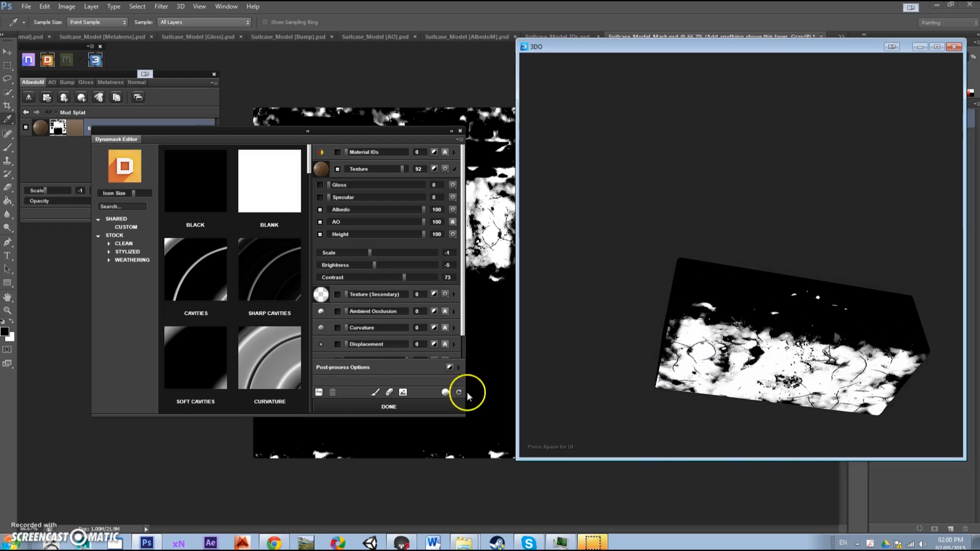
pyautogui.click(390, 392)
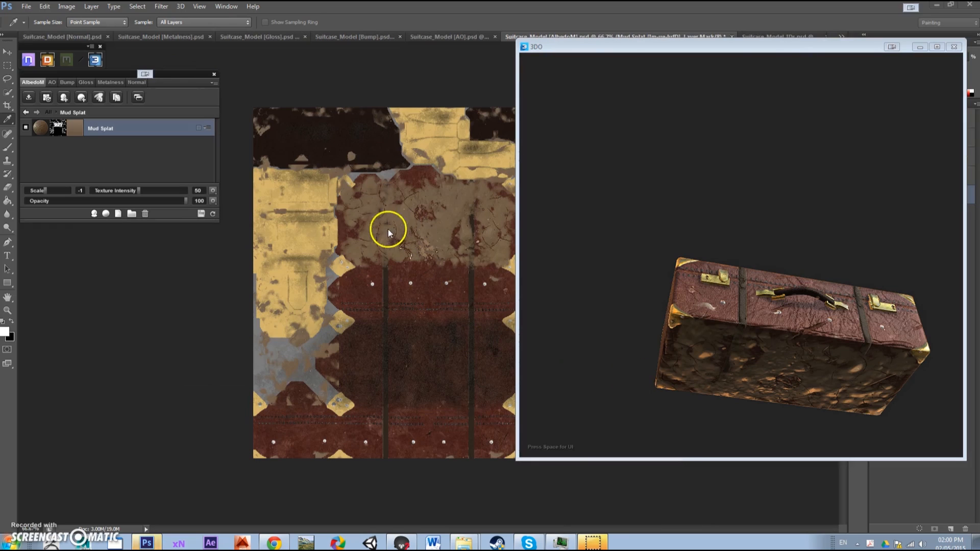
# Check the mud on the suitcase and reduce the whole Mud Splat group's opacity to 79.
pyautogui.moveTo(722, 343); pyautogui.dragTo(363, 286)
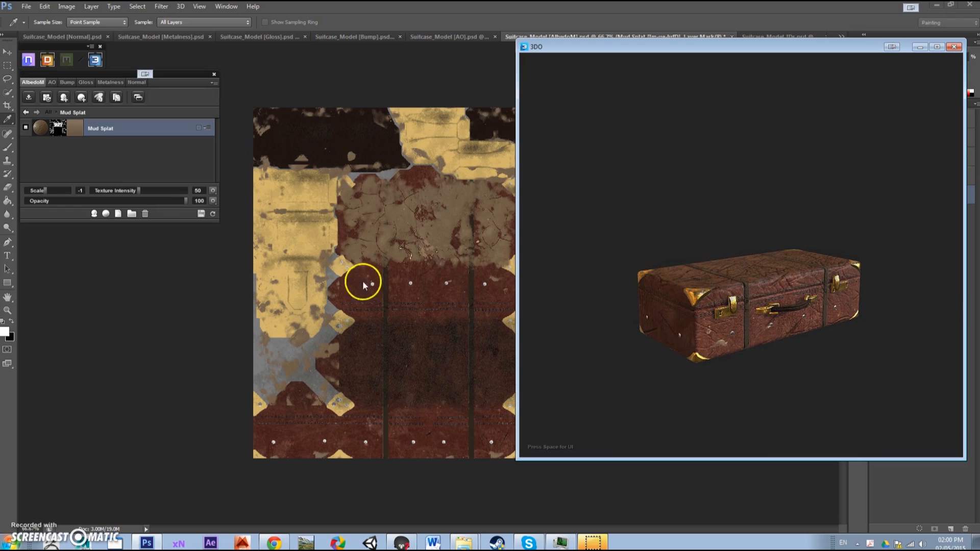
pyautogui.click(26, 112)
pyautogui.moveTo(187, 201); pyautogui.dragTo(153, 209)
pyautogui.moveTo(758, 351); pyautogui.dragTo(613, 347)
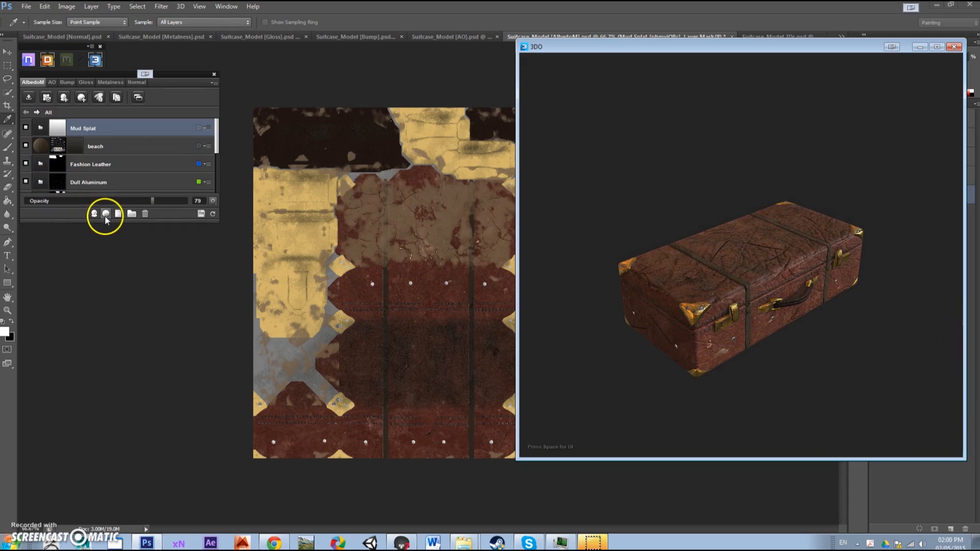
# Add a second Beach material above the Mud Splat group, using surface textures and material reflectance, and set its scale to -2.
pyautogui.click(106, 215)
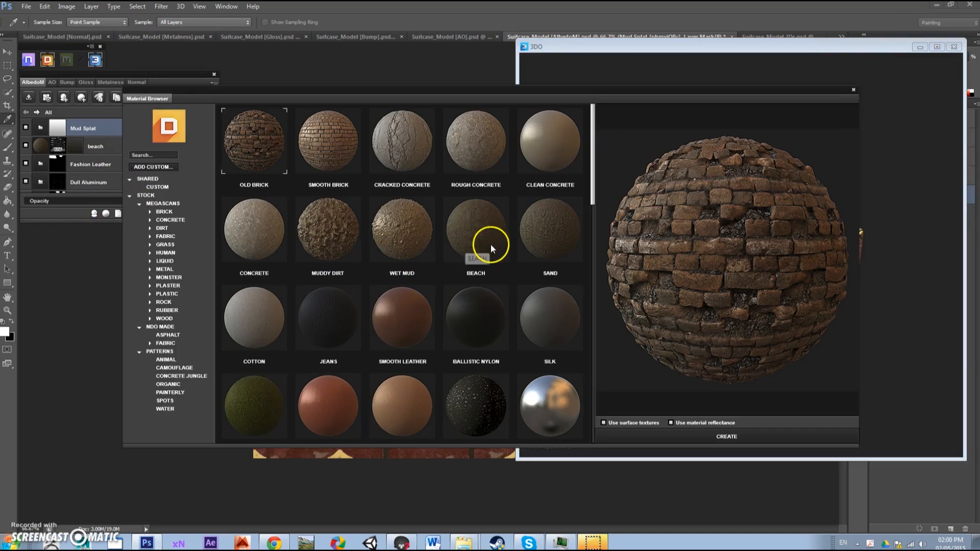
pyautogui.click(498, 231)
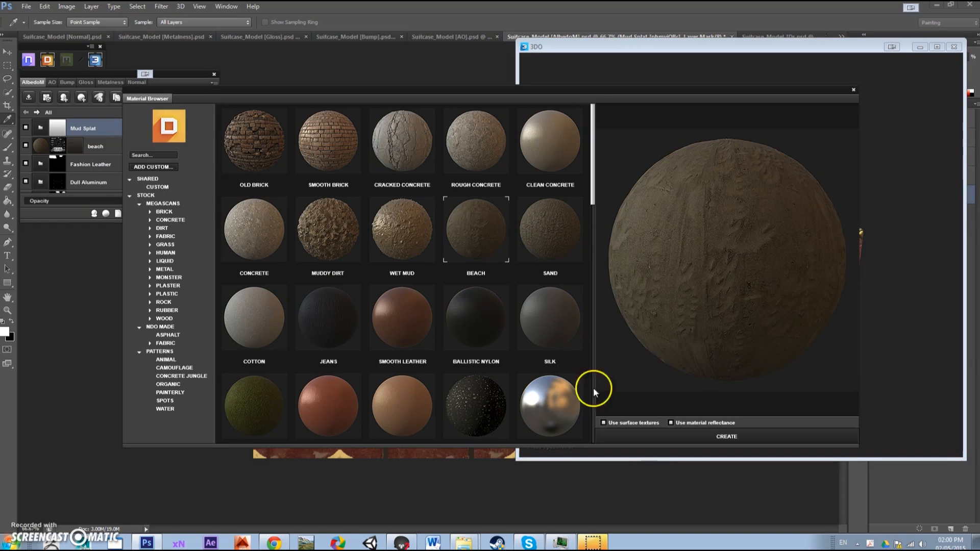
pyautogui.click(703, 437)
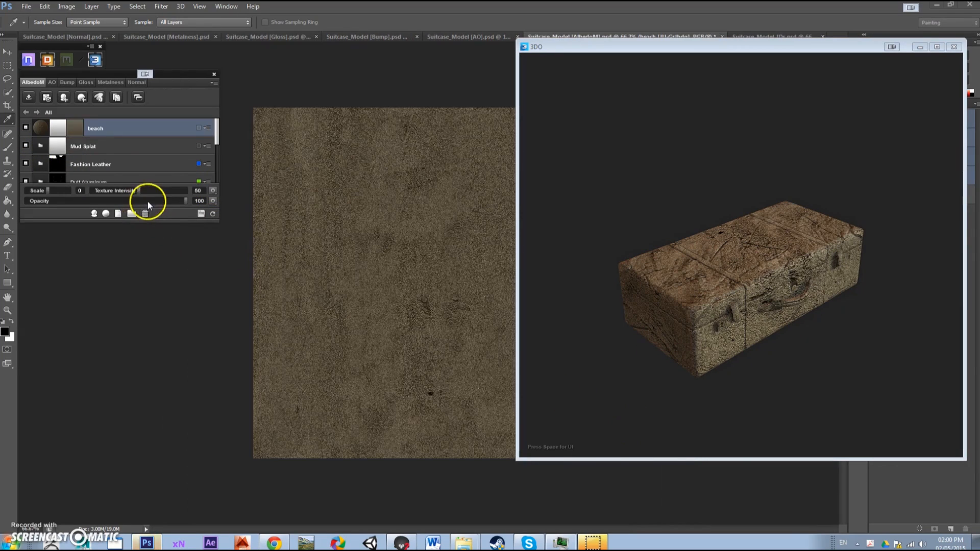
pyautogui.moveTo(49, 195); pyautogui.dragTo(40, 193)
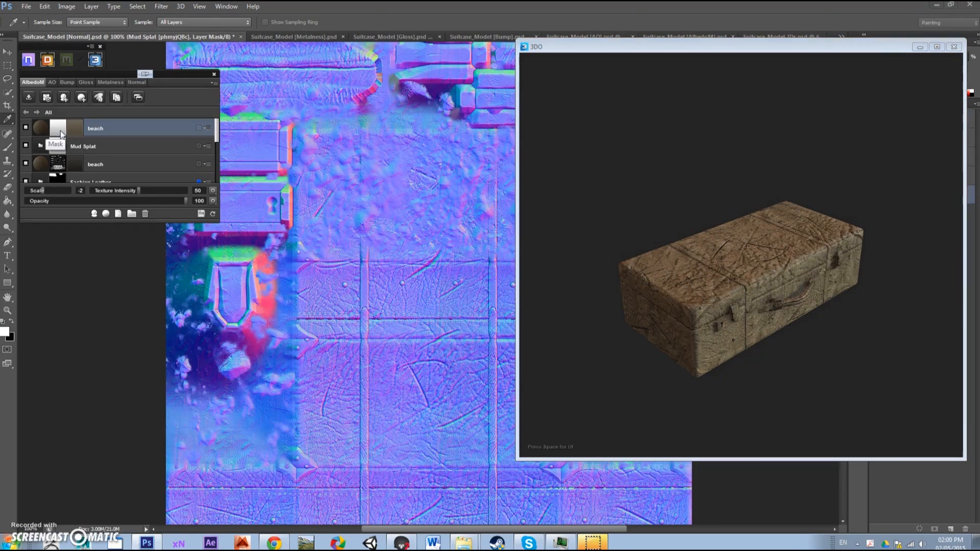
# Apply the Sand mask preset to the new beach layer and inspect the mask up close near the suitcase's latch.
pyautogui.click(60, 131)
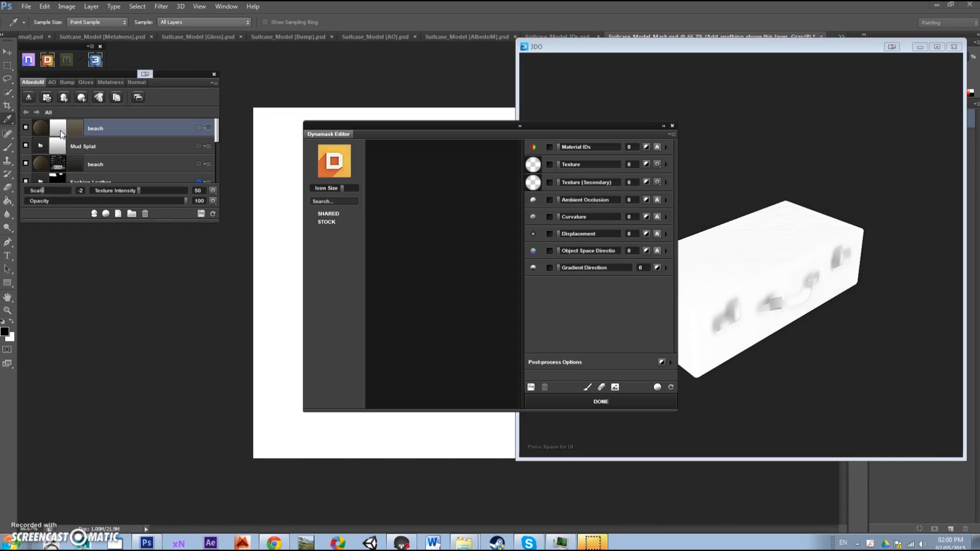
pyautogui.moveTo(522, 156); pyautogui.dragTo(521, 256)
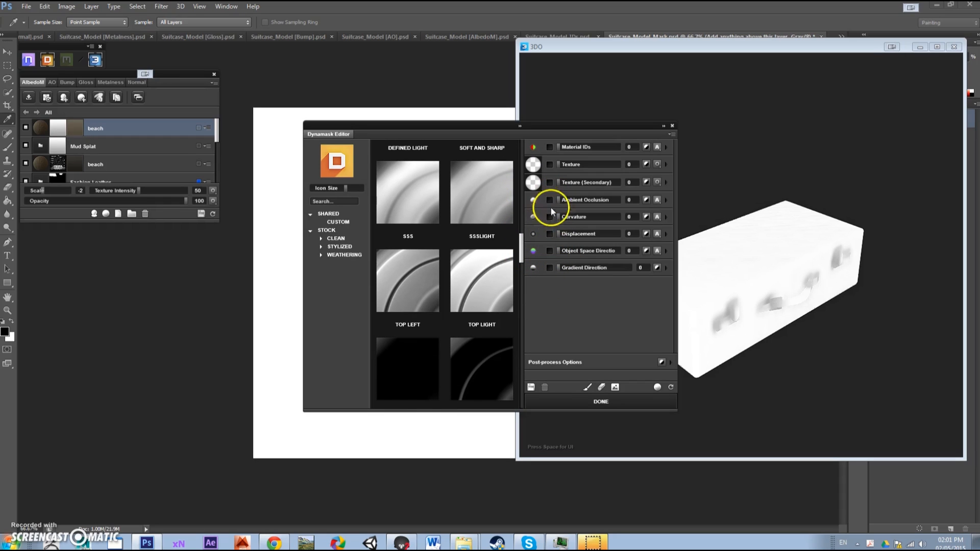
pyautogui.moveTo(742, 306)
pyautogui.mouseDown()
pyautogui.moveTo(755, 296)
pyautogui.moveTo(750, 313)
pyautogui.mouseUp()
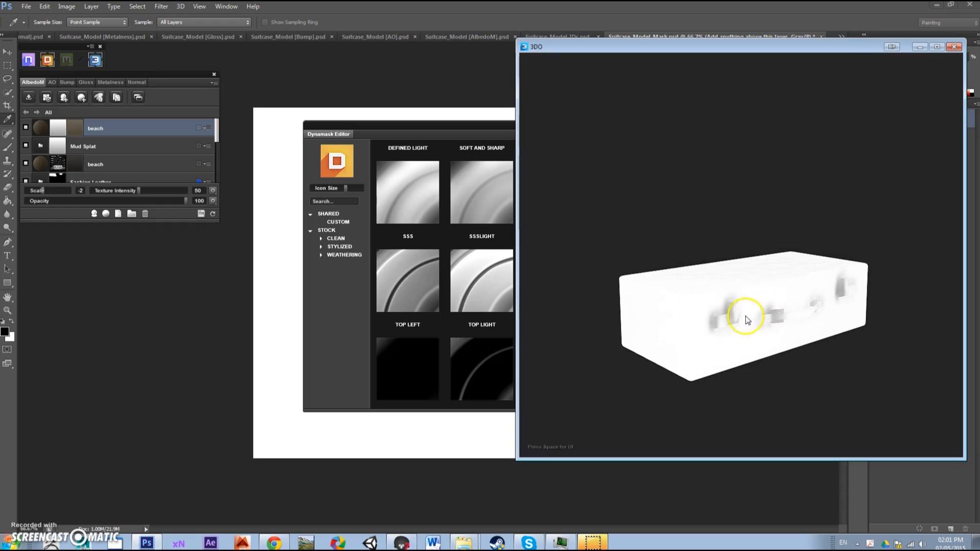
pyautogui.moveTo(441, 126); pyautogui.dragTo(277, 132)
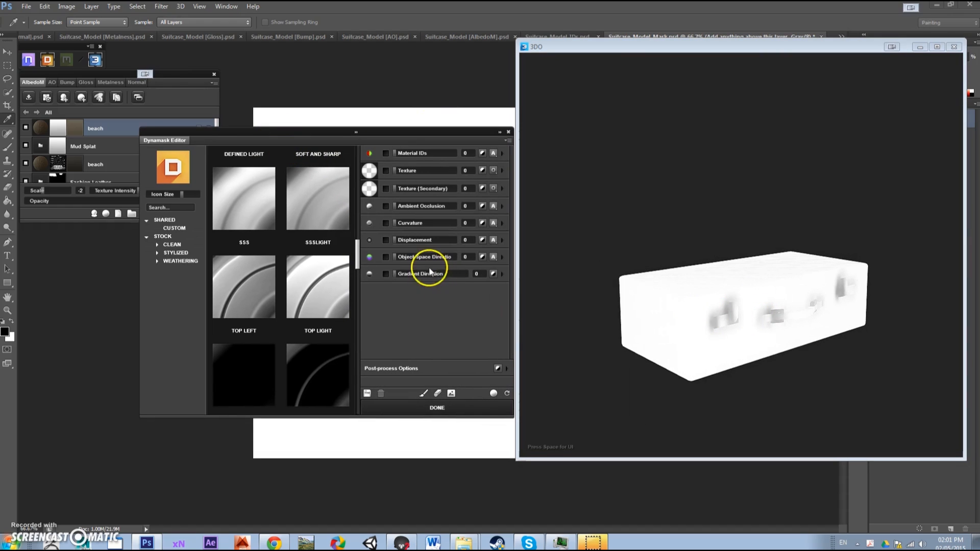
pyautogui.moveTo(357, 258); pyautogui.dragTo(357, 302)
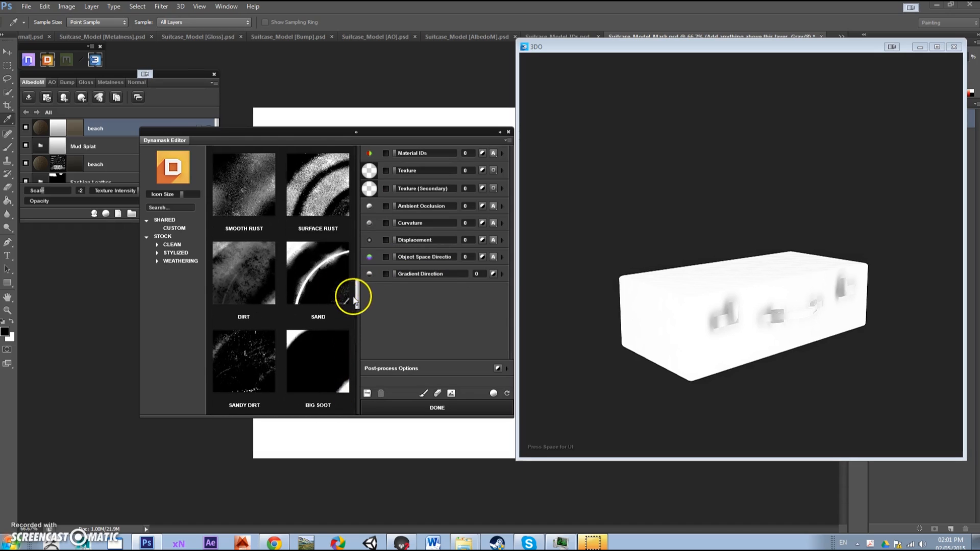
pyautogui.click(313, 280)
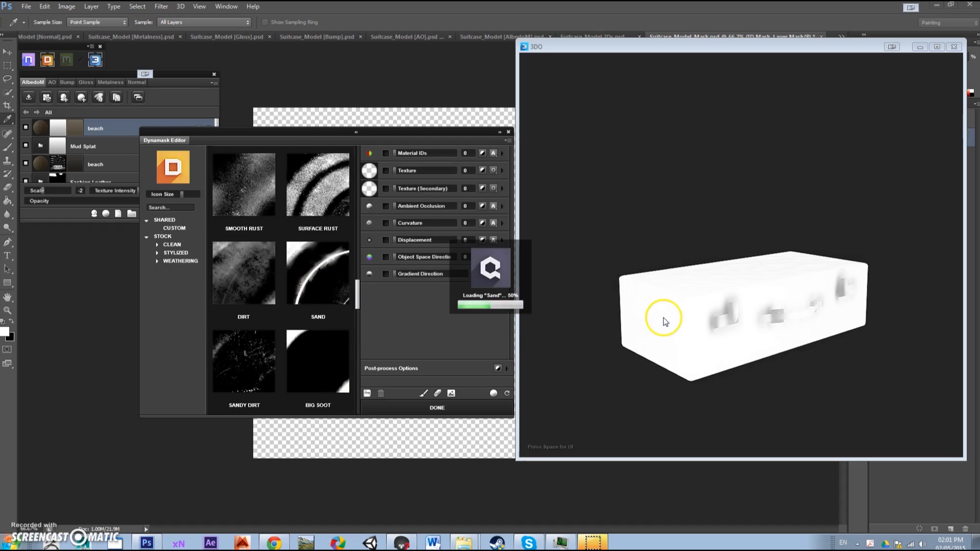
pyautogui.moveTo(722, 317)
pyautogui.mouseDown()
pyautogui.moveTo(733, 398)
pyautogui.moveTo(729, 269)
pyautogui.moveTo(707, 315)
pyautogui.mouseUp()
pyautogui.scroll(4, 704, 322)
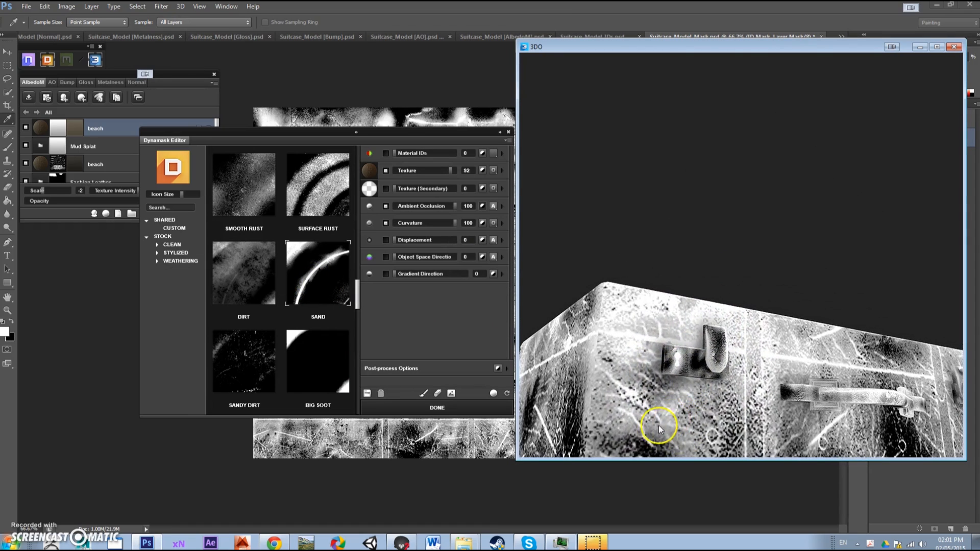
# Set the Sand mask's post-process tightness to 69 and apply the finished mask to the top beach layer.
pyautogui.scroll(-5, 639, 431)
pyautogui.moveTo(684, 378); pyautogui.dragTo(697, 401)
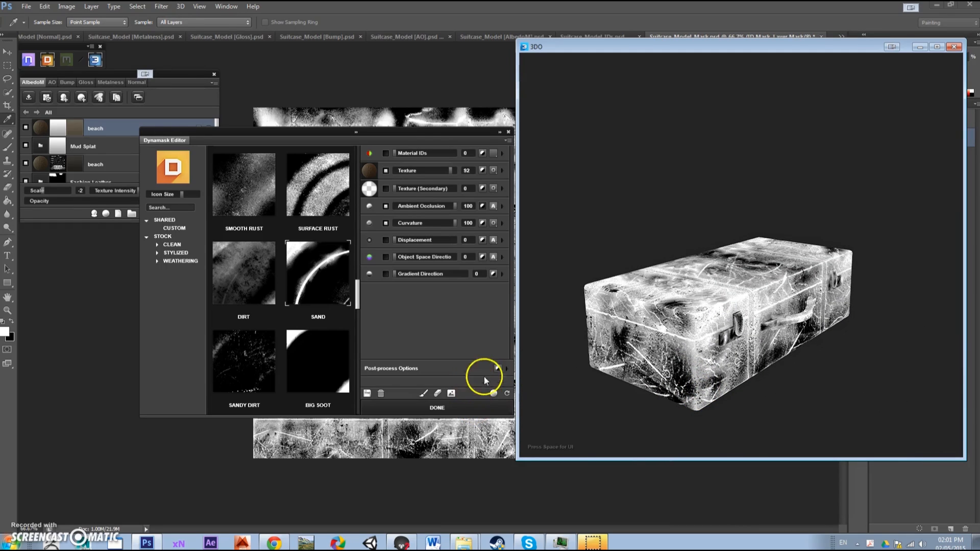
pyautogui.click(507, 367)
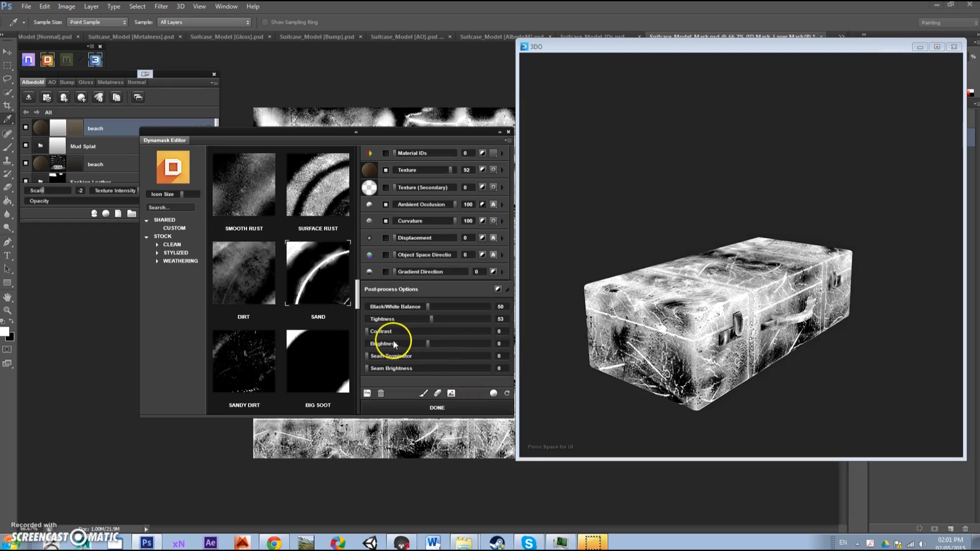
pyautogui.moveTo(439, 320); pyautogui.dragTo(451, 320)
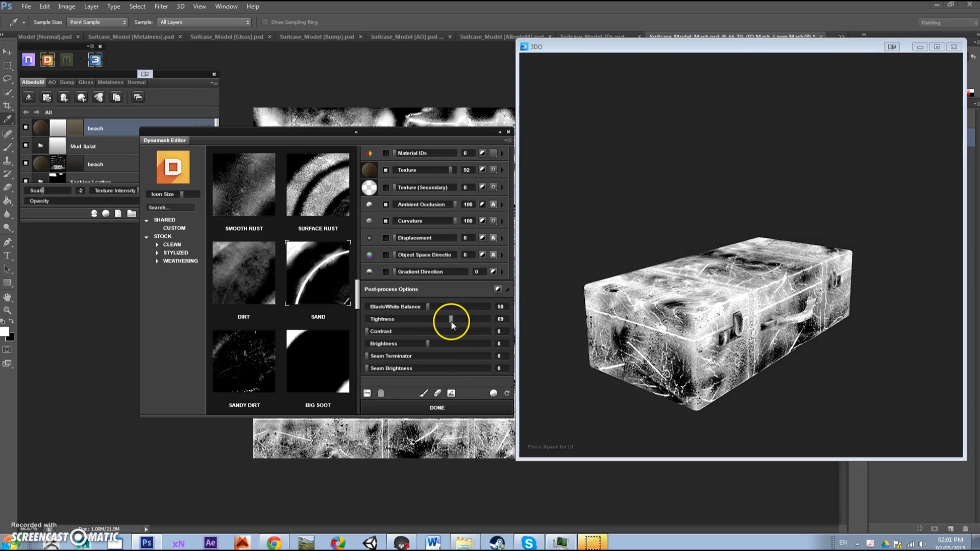
pyautogui.click(505, 393)
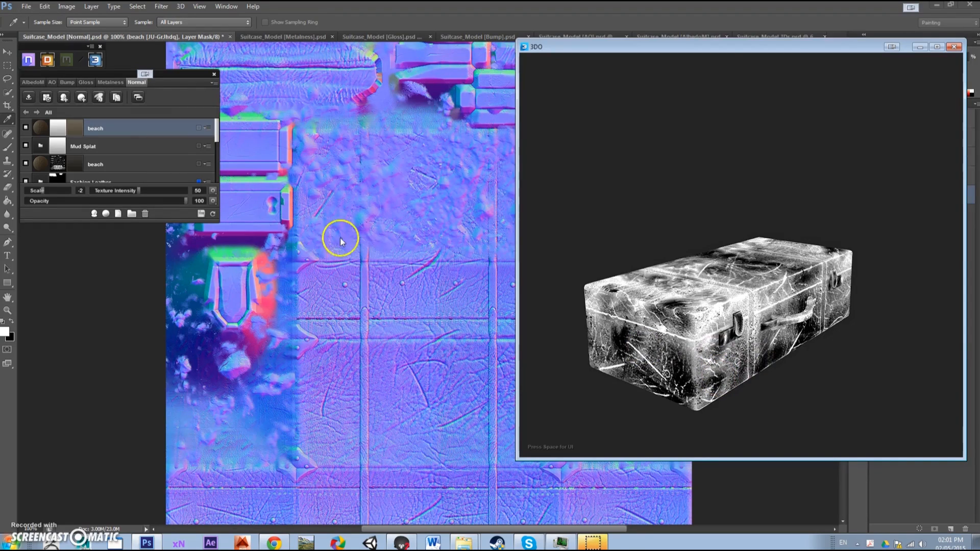
# Dismiss the crash message, show the albedo map, and reopen the 3D preview with the suitcase's latches in view.
pyautogui.click(573, 290)
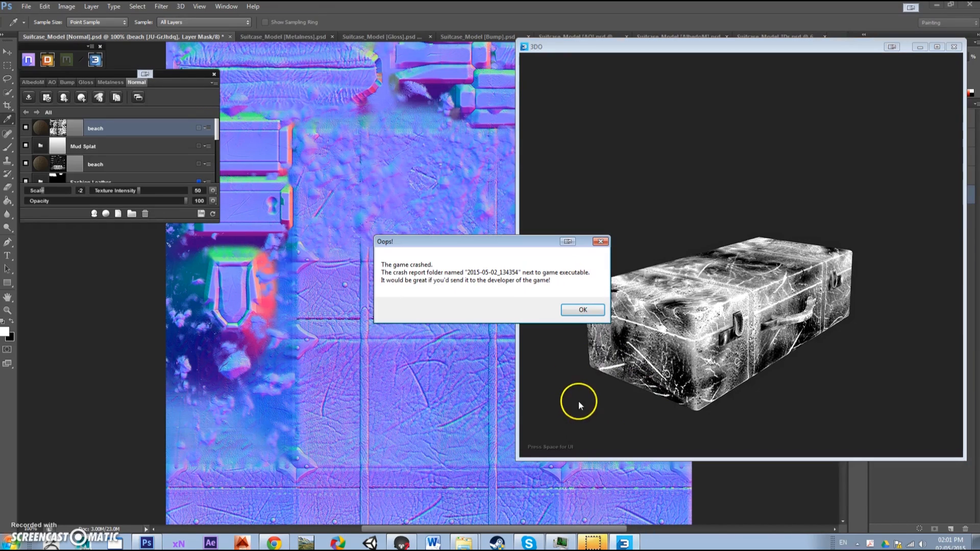
pyautogui.click(583, 311)
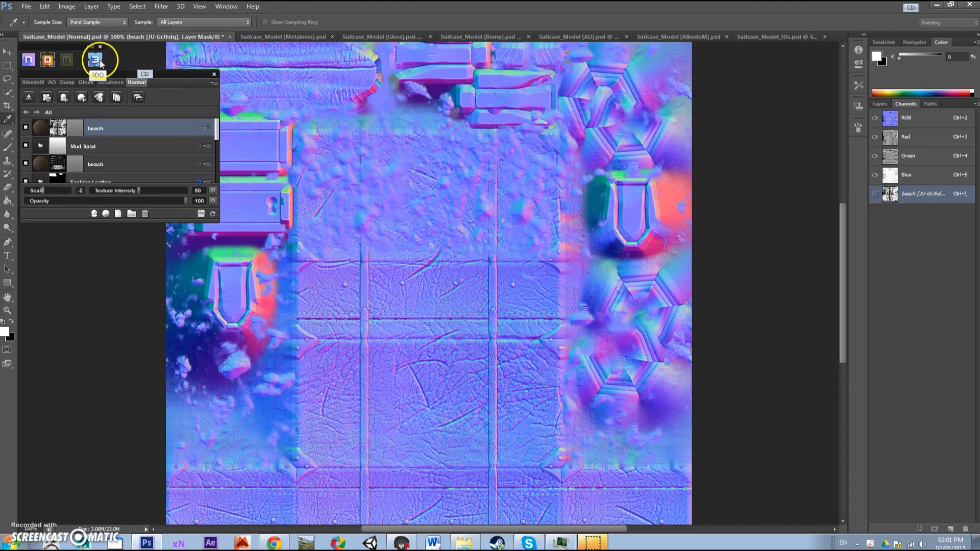
pyautogui.click(31, 83)
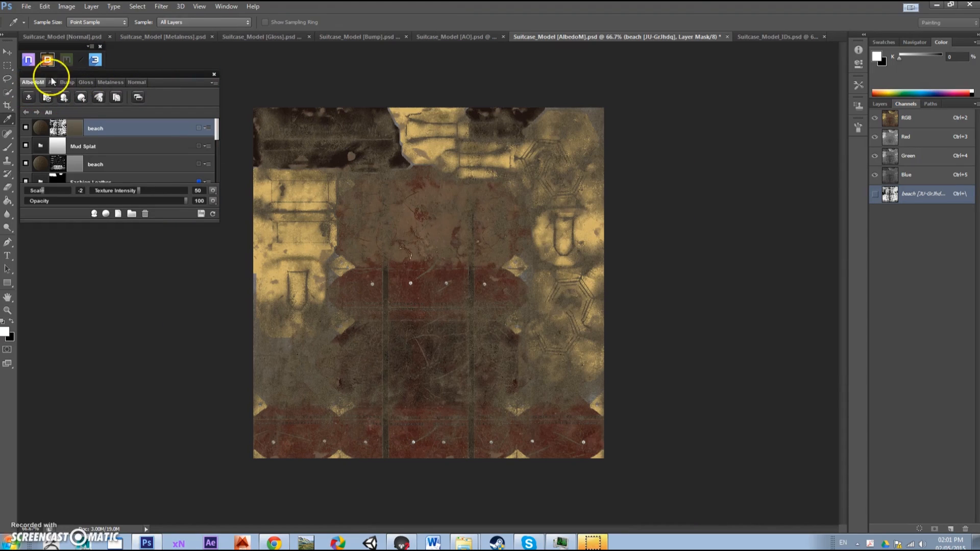
pyautogui.click(95, 61)
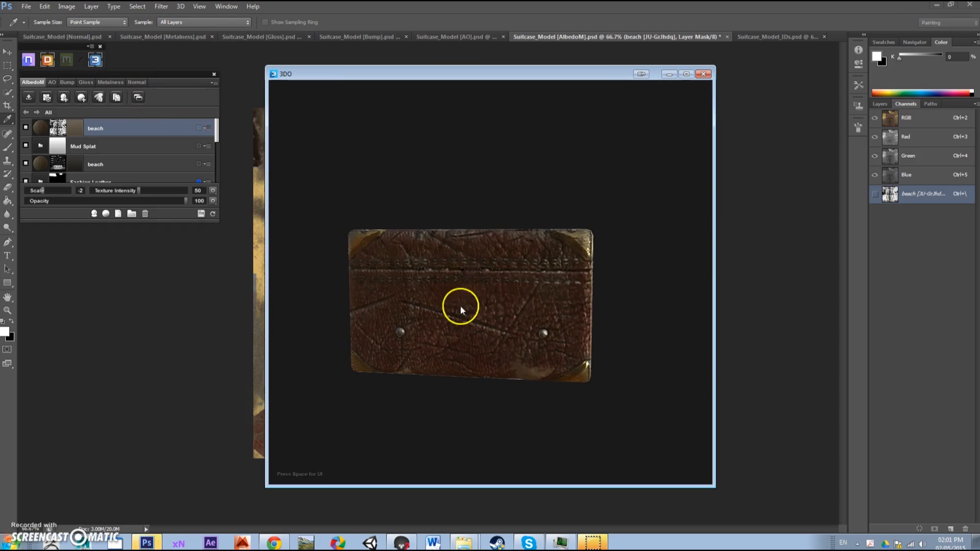
pyautogui.moveTo(460, 306); pyautogui.dragTo(599, 325)
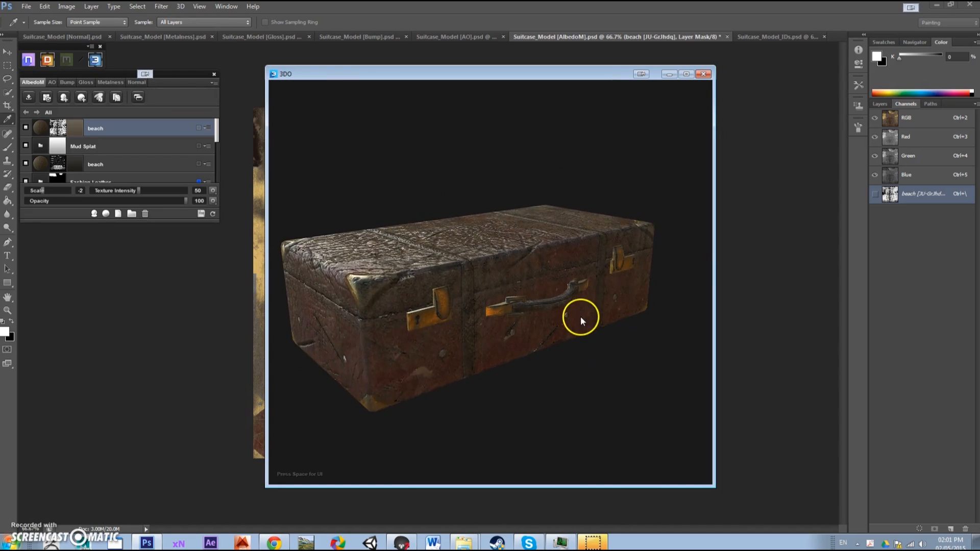
# Enable SSAO in the 3D preview settings, try another reflection environment, and brighten the light slightly.
pyautogui.press('space')
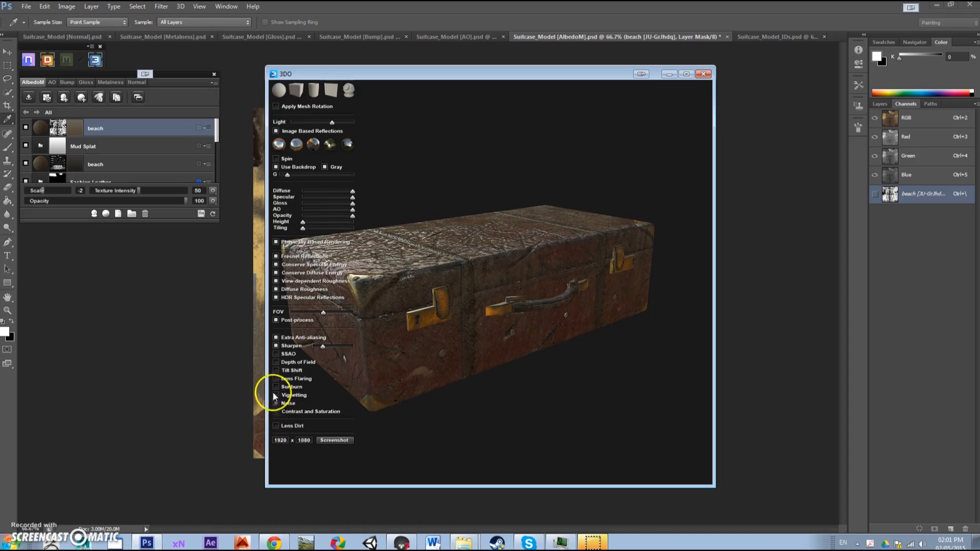
pyautogui.click(276, 354)
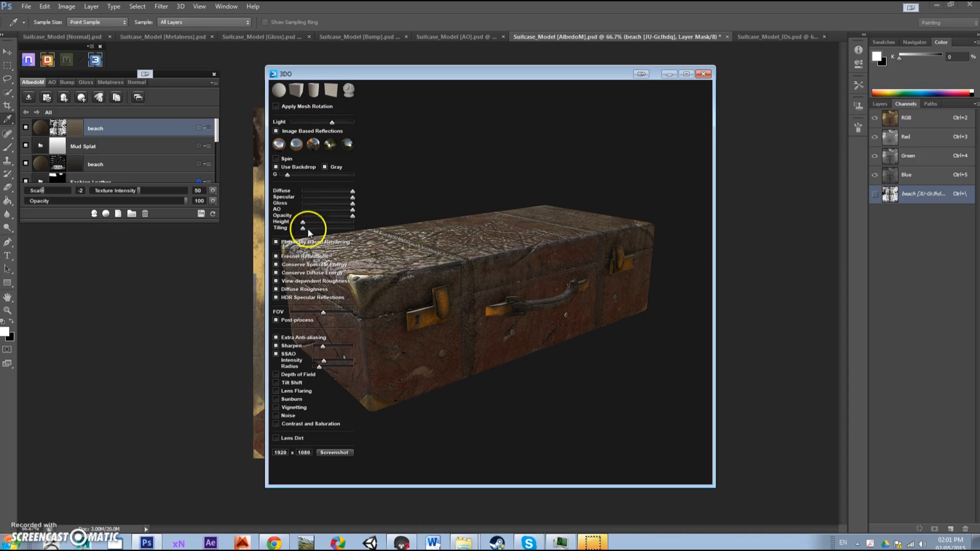
pyautogui.click(315, 148)
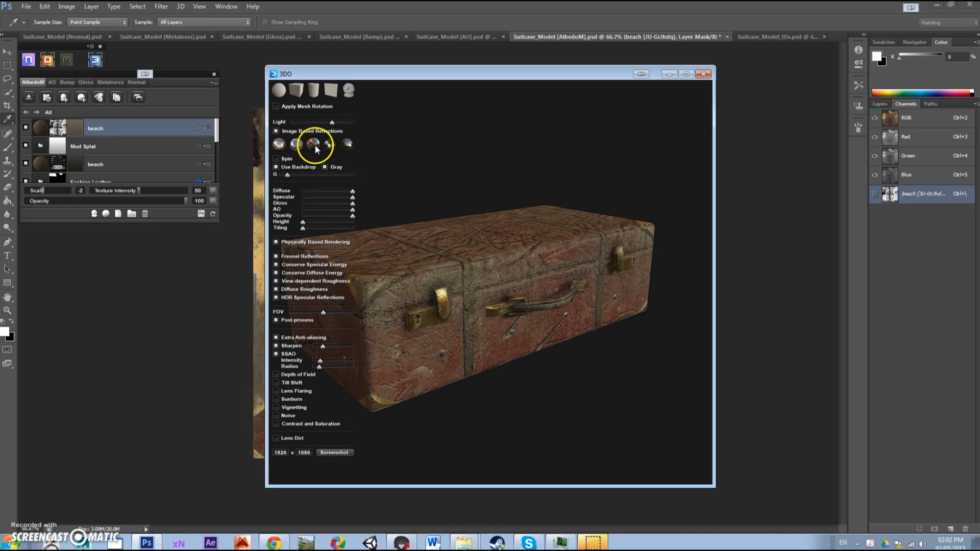
pyautogui.moveTo(505, 276); pyautogui.dragTo(426, 254)
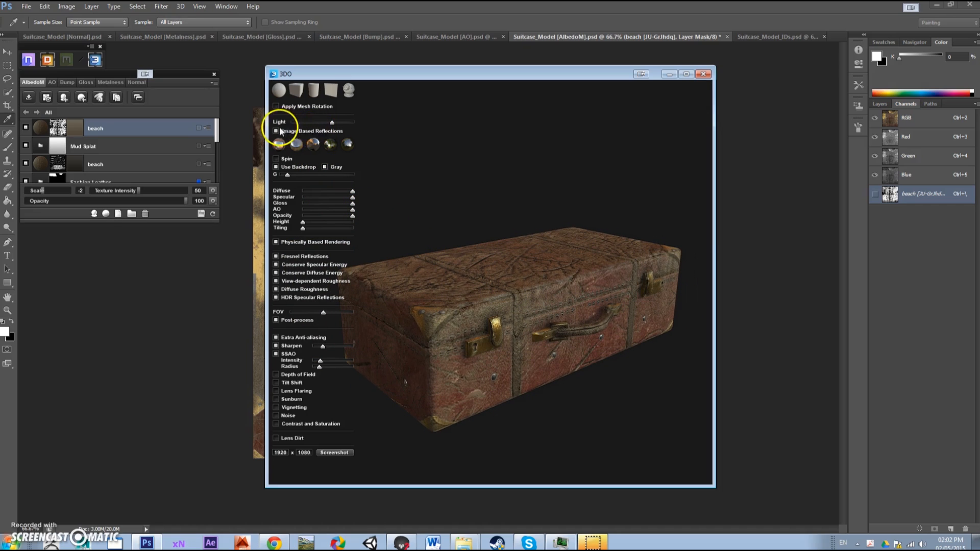
pyautogui.moveTo(339, 124); pyautogui.dragTo(341, 124)
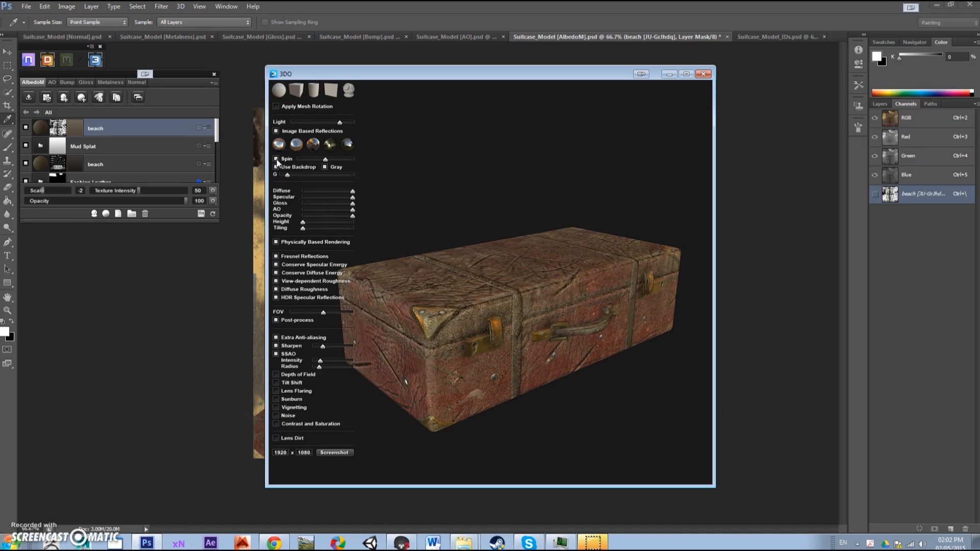
# Check the suitcase under faster spinning lighting, stop the spin, and inspect another side with the preview clear of the layer list.
pyautogui.moveTo(325, 159); pyautogui.dragTo(335, 159)
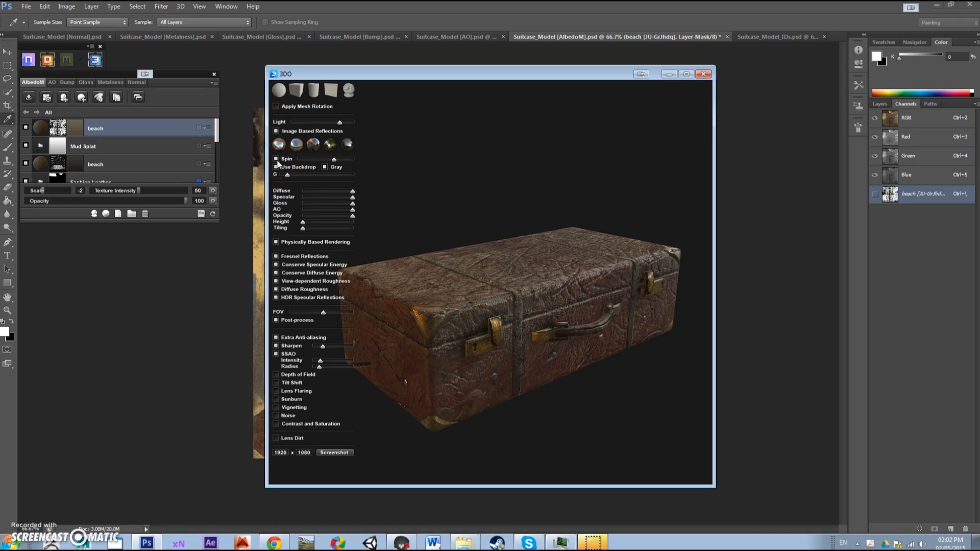
pyautogui.click(276, 159)
pyautogui.moveTo(517, 74); pyautogui.dragTo(689, 51)
pyautogui.moveTo(705, 316); pyautogui.dragTo(638, 336)
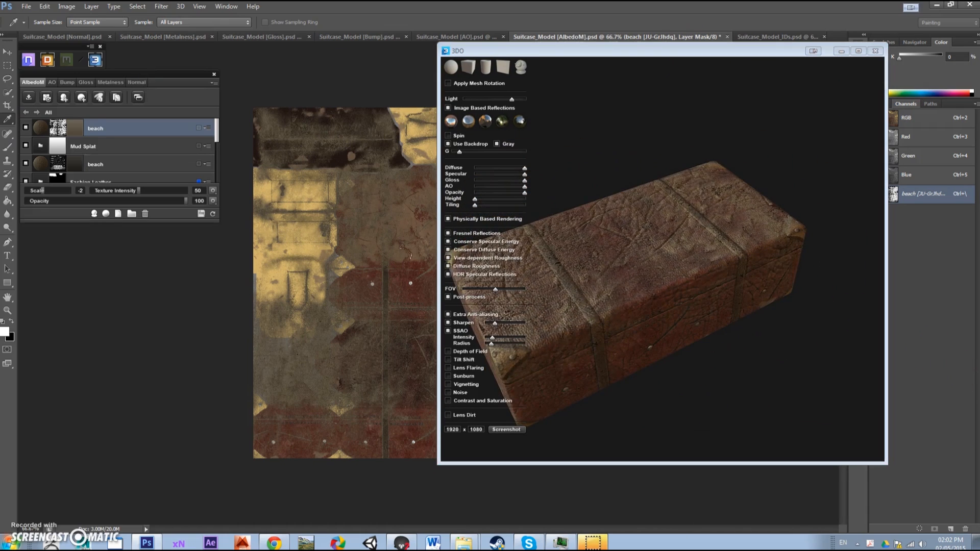
# Try dark grey 2d2d2c as the top beach layer's albedo colour and check it on the suitcase.
pyautogui.doubleClick(75, 129)
pyautogui.click(232, 221)
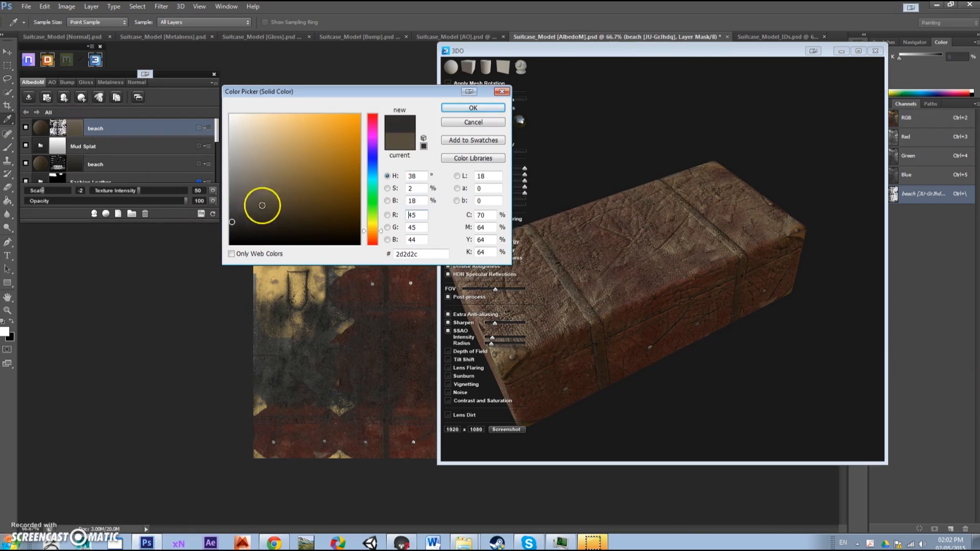
pyautogui.click(474, 113)
pyautogui.moveTo(623, 259); pyautogui.dragTo(576, 280)
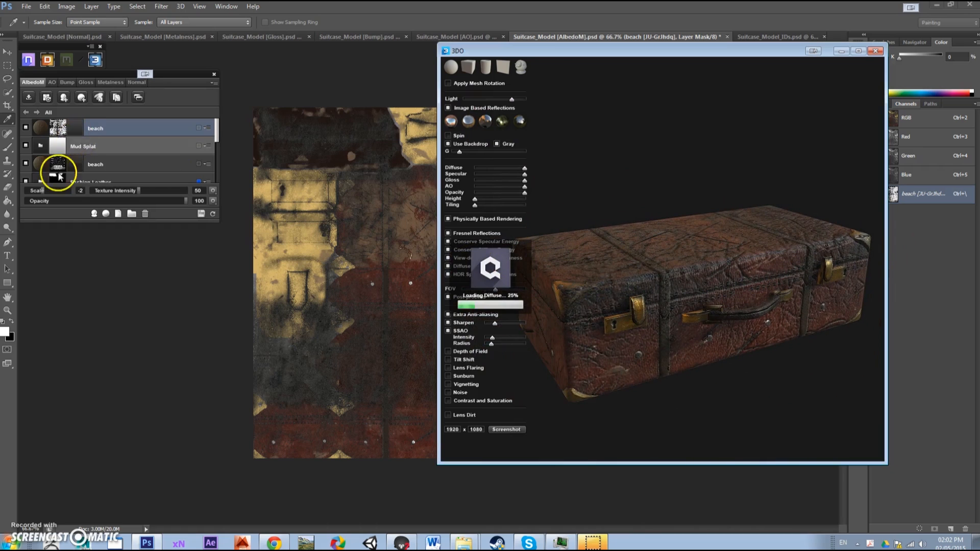
# Change the top beach layer's albedo colour to a slightly lighter dark brownish grey and check the suitcase's lid.
pyautogui.doubleClick(77, 128)
pyautogui.click(247, 208)
pyautogui.click(456, 105)
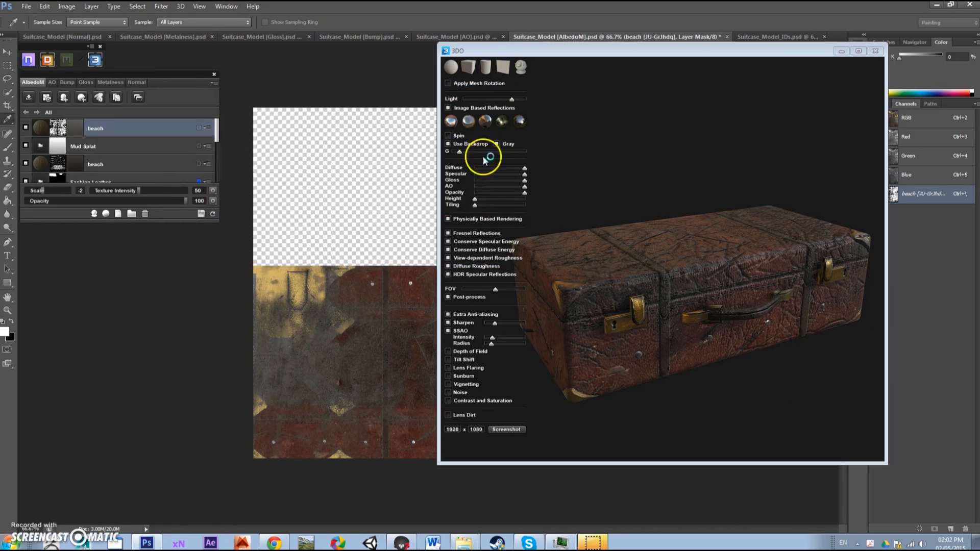
pyautogui.click(577, 276)
pyautogui.moveTo(579, 283); pyautogui.dragTo(600, 313)
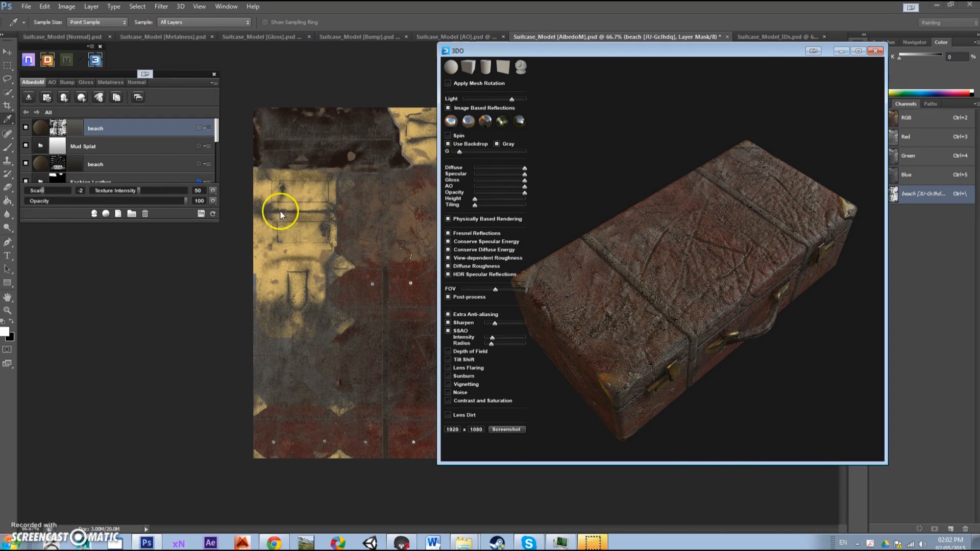
# Reduce the top beach layer's opacity to 80 and inspect the suitcase in the maximized 3D preview.
pyautogui.click(185, 201)
pyautogui.moveTo(186, 204); pyautogui.dragTo(154, 202)
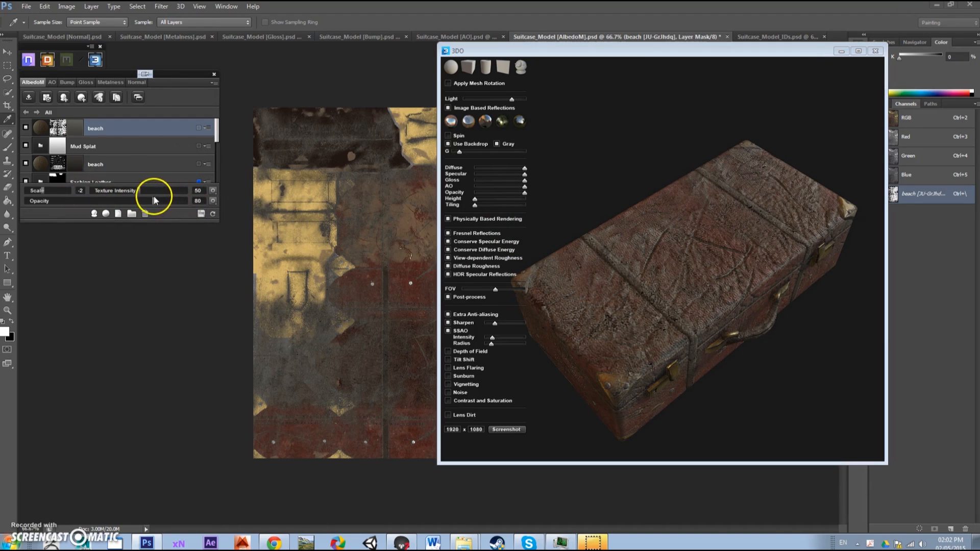
pyautogui.moveTo(696, 285)
pyautogui.mouseDown()
pyautogui.moveTo(674, 339)
pyautogui.moveTo(677, 250)
pyautogui.moveTo(619, 286)
pyautogui.moveTo(575, 287)
pyautogui.moveTo(707, 350)
pyautogui.moveTo(879, 304)
pyautogui.moveTo(694, 313)
pyautogui.moveTo(691, 324)
pyautogui.moveTo(809, 364)
pyautogui.moveTo(698, 278)
pyautogui.moveTo(786, 302)
pyautogui.moveTo(737, 346)
pyautogui.moveTo(598, 362)
pyautogui.moveTo(429, 332)
pyautogui.moveTo(740, 328)
pyautogui.moveTo(694, 299)
pyautogui.mouseUp()
pyautogui.moveTo(577, 58); pyautogui.dragTo(444, 0)
pyautogui.moveTo(487, 350); pyautogui.dragTo(443, 299)
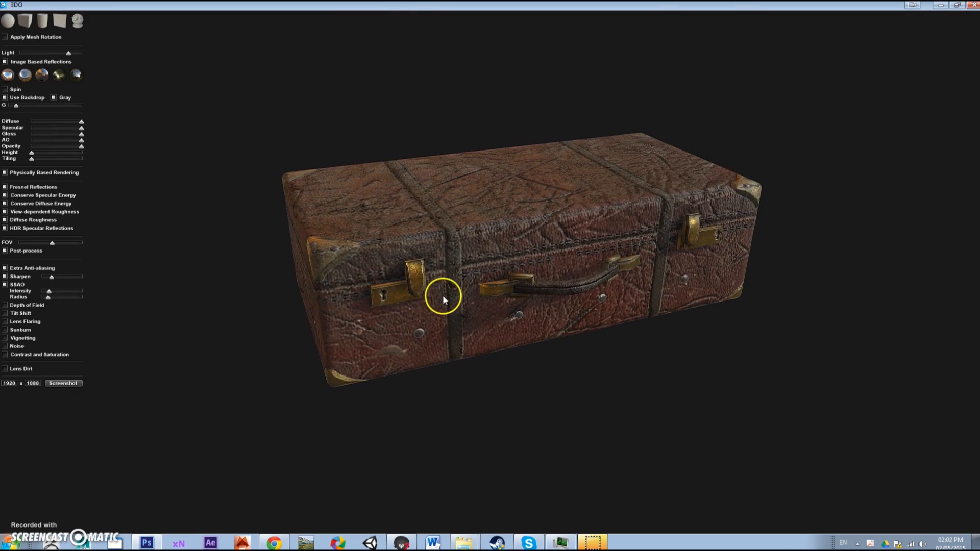
# Spin the lighting around the suitcase, stop it, and turn on mesh rotation about the X axis to see another side.
pyautogui.click(8, 91)
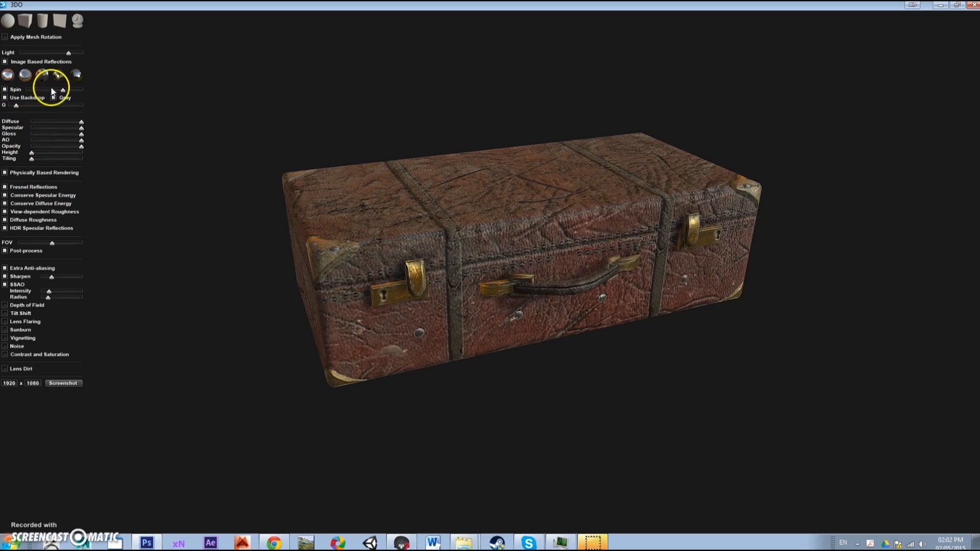
pyautogui.moveTo(44, 87); pyautogui.dragTo(63, 91)
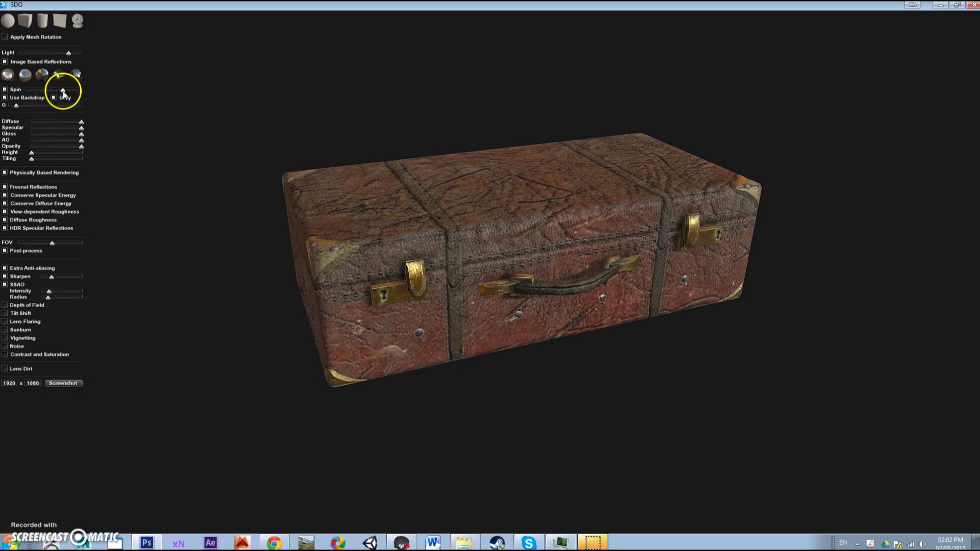
pyautogui.click(5, 90)
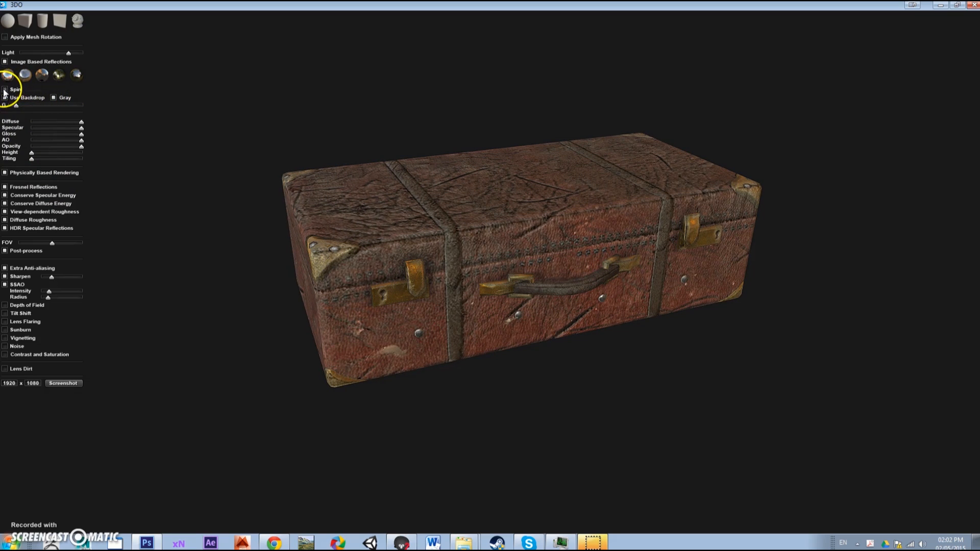
pyautogui.click(6, 39)
pyautogui.moveTo(11, 46); pyautogui.dragTo(19, 47)
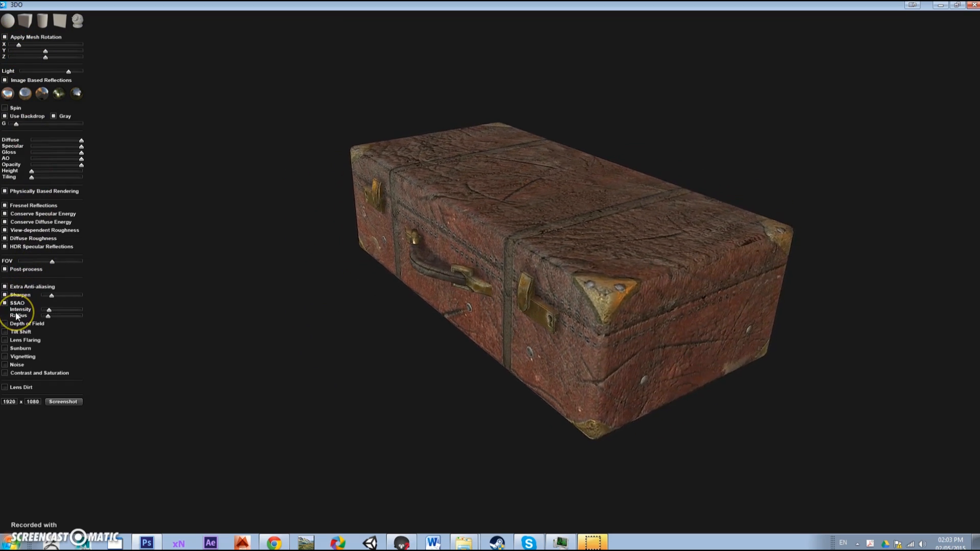
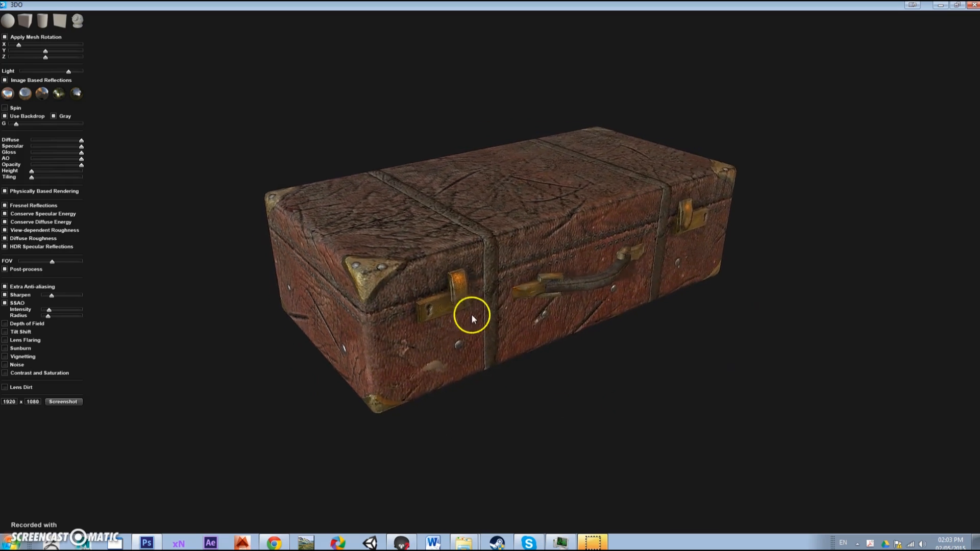
# Turn off the grey backdrop setting and inspect the finished suitcase from the front and the back.
pyautogui.click(6, 116)
pyautogui.click(5, 117)
pyautogui.click(6, 116)
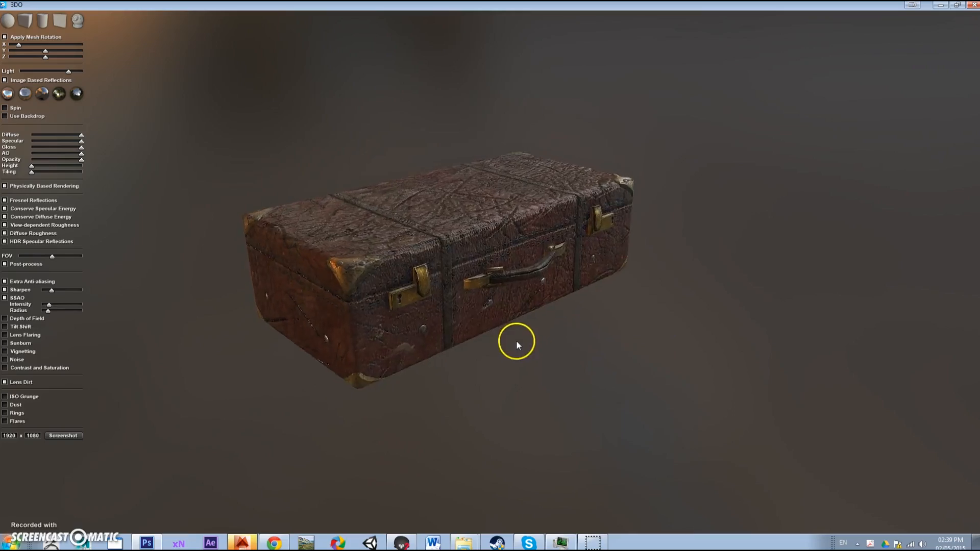
pyautogui.moveTo(617, 347); pyautogui.dragTo(973, 23)
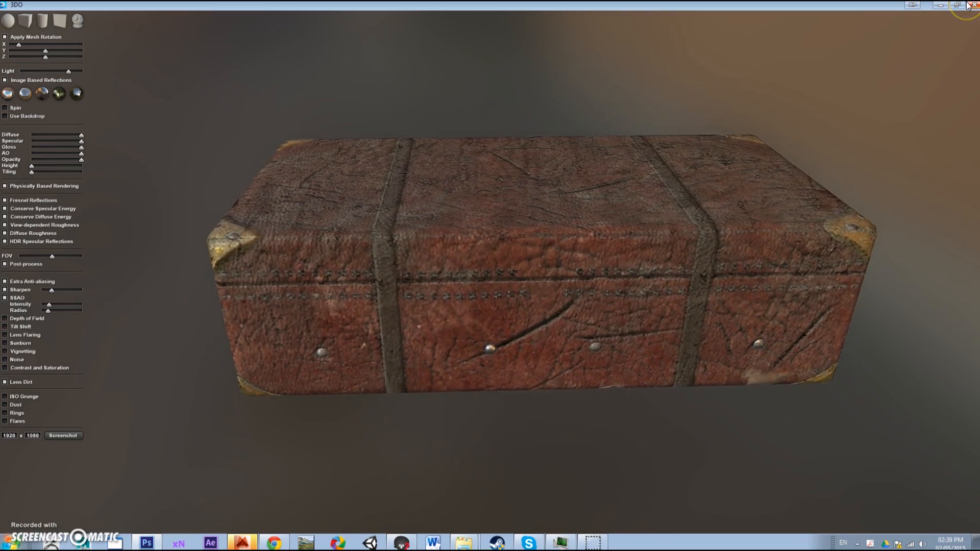
# Close the 3D preview and open the Exporter for the suitcase's texture maps.
pyautogui.click(971, 5)
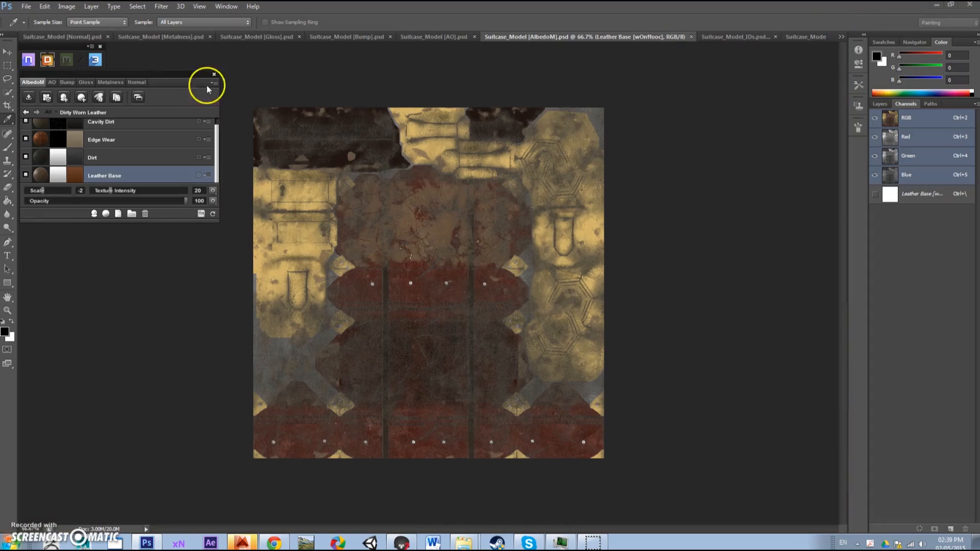
pyautogui.click(30, 98)
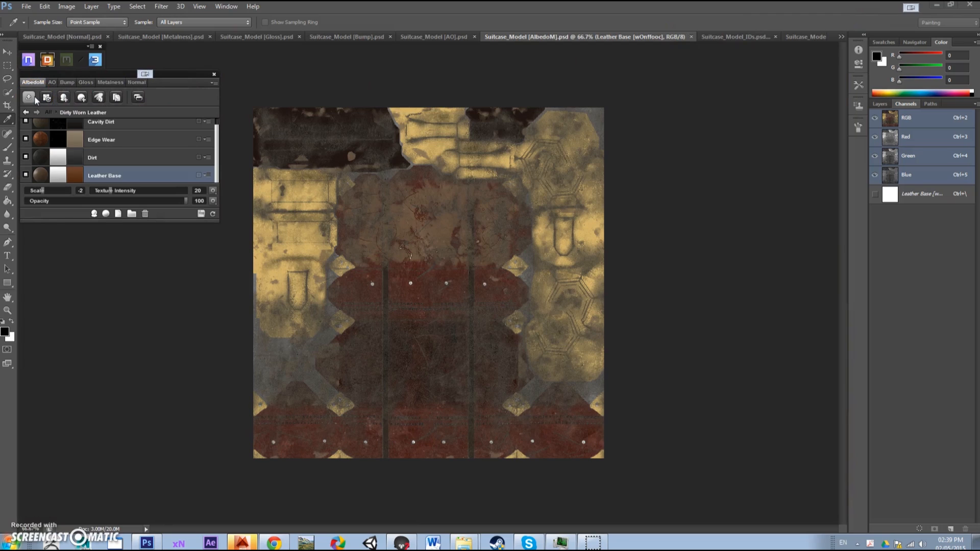
pyautogui.click(27, 97)
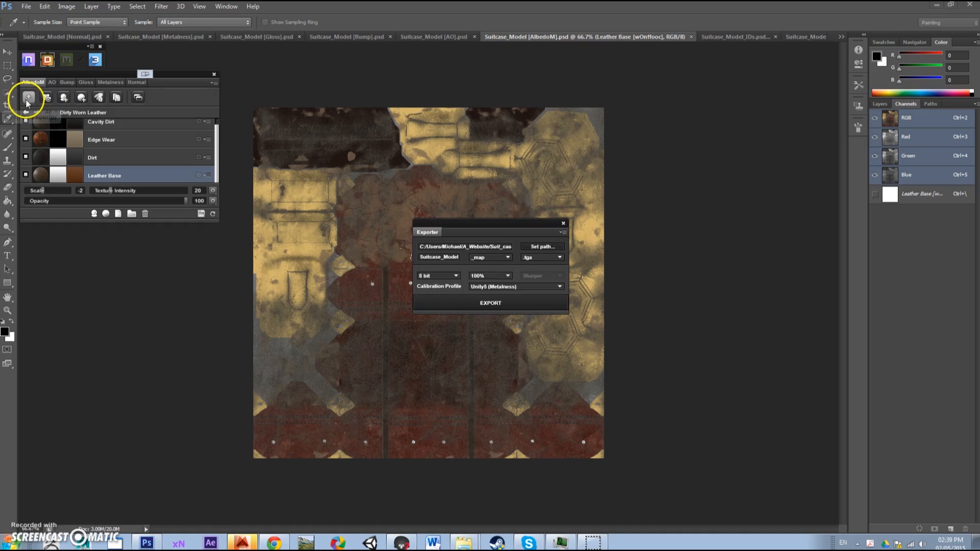
# Set the export path to a new folder named Tutorial-texture inside the Suit_case-Tutorial folder.
pyautogui.click(524, 250)
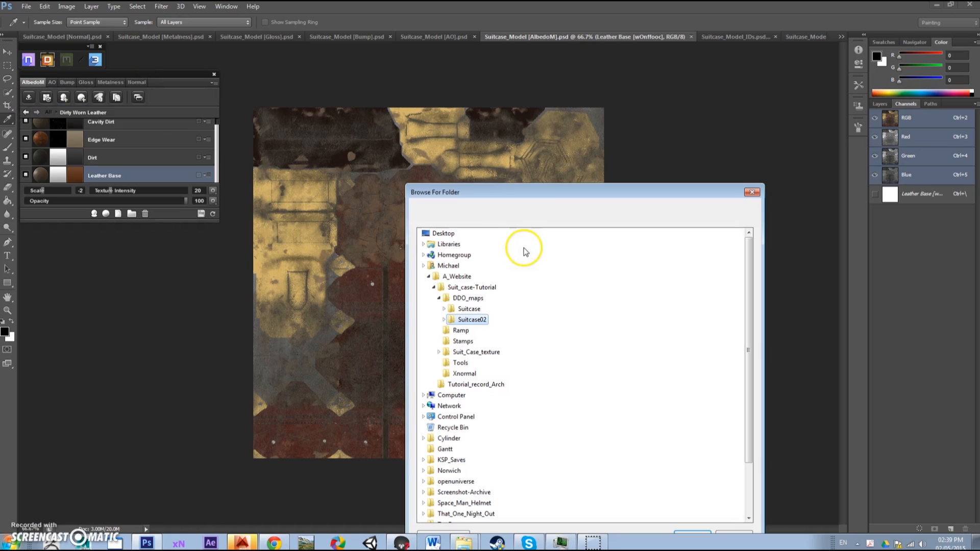
pyautogui.click(462, 290)
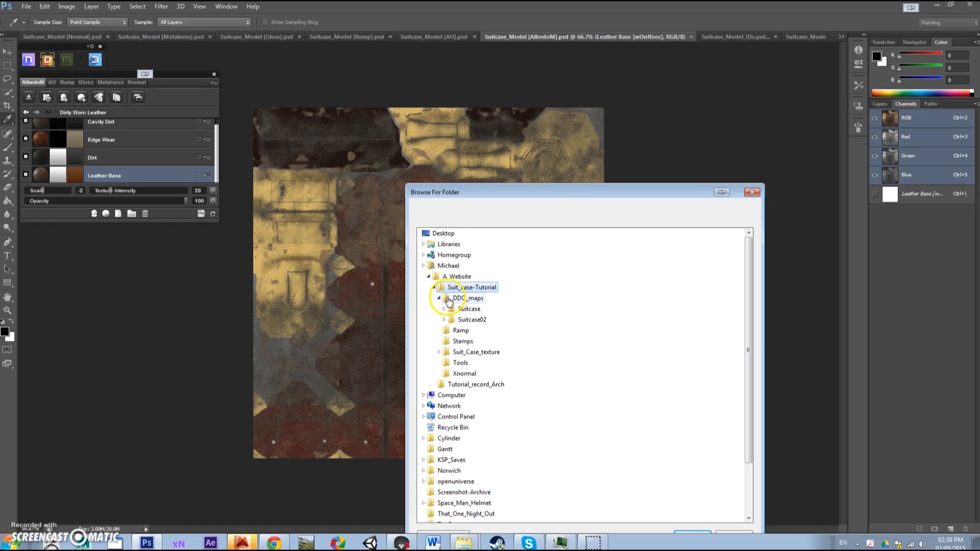
pyautogui.click(438, 298)
pyautogui.moveTo(469, 193); pyautogui.dragTo(349, 100)
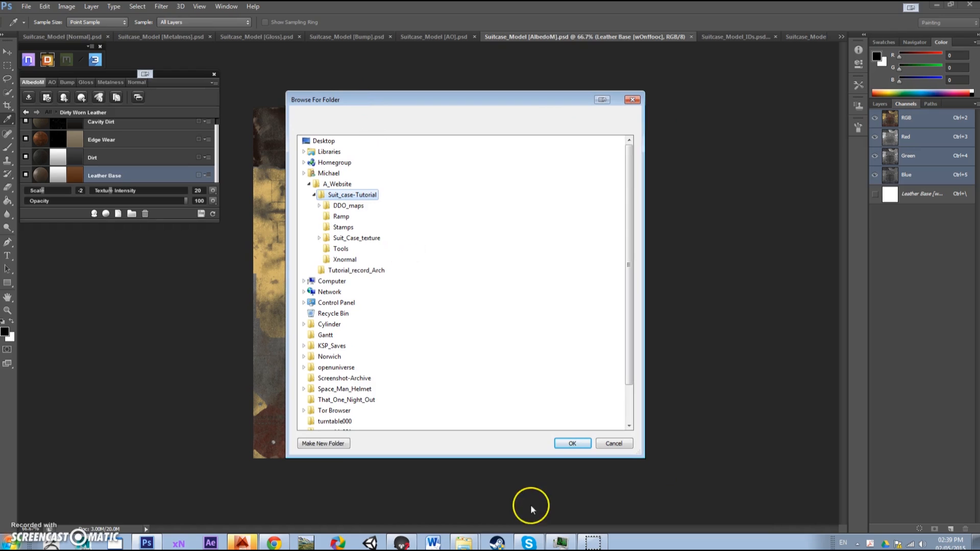
pyautogui.click(345, 444)
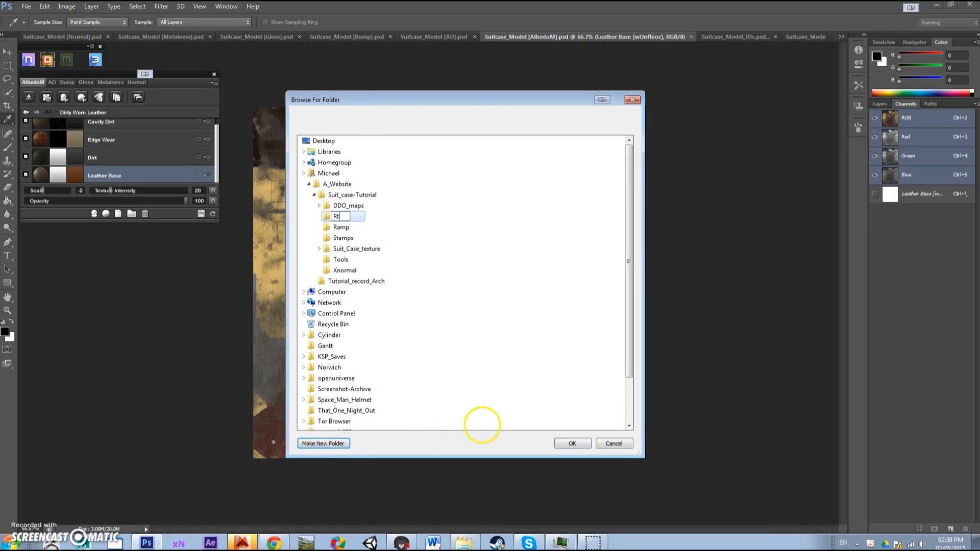
pyautogui.write('Tutorial-texture')
pyautogui.click(571, 443)
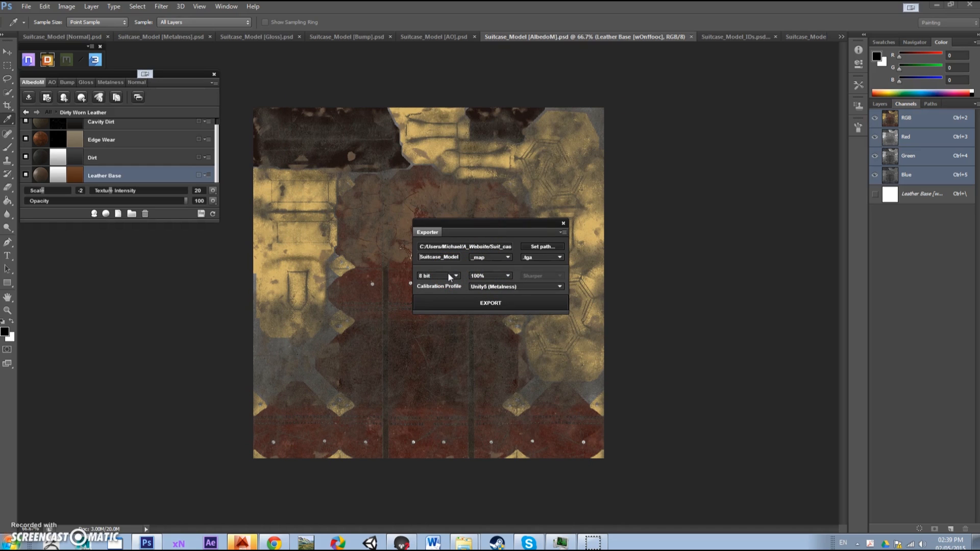
# Set the exported files' naming suffix to _Map.
pyautogui.click(536, 259)
pyautogui.click(492, 257)
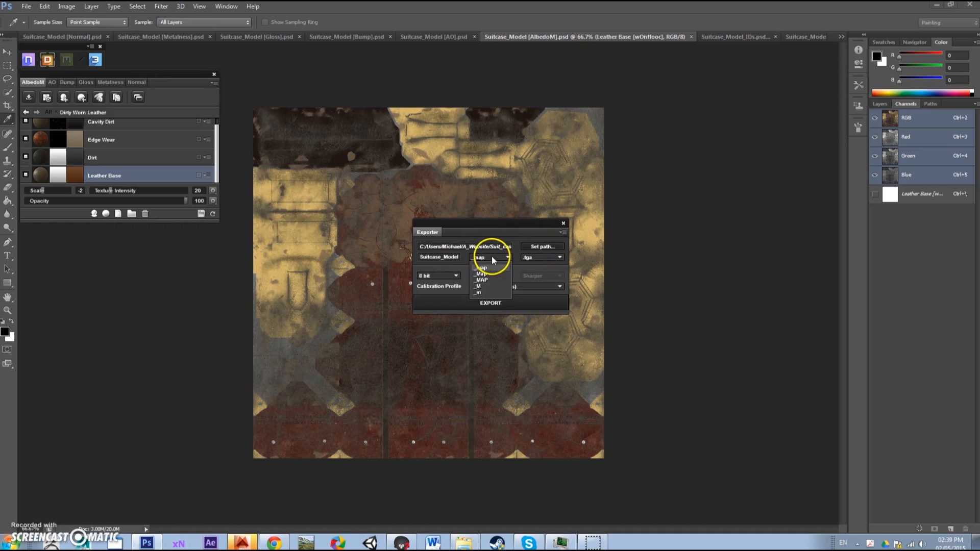
pyautogui.click(487, 274)
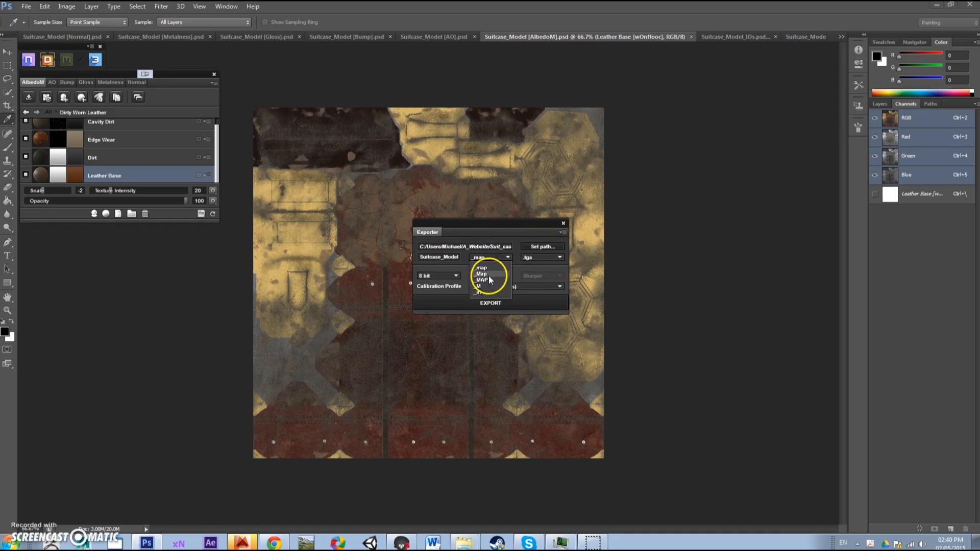
pyautogui.click(483, 275)
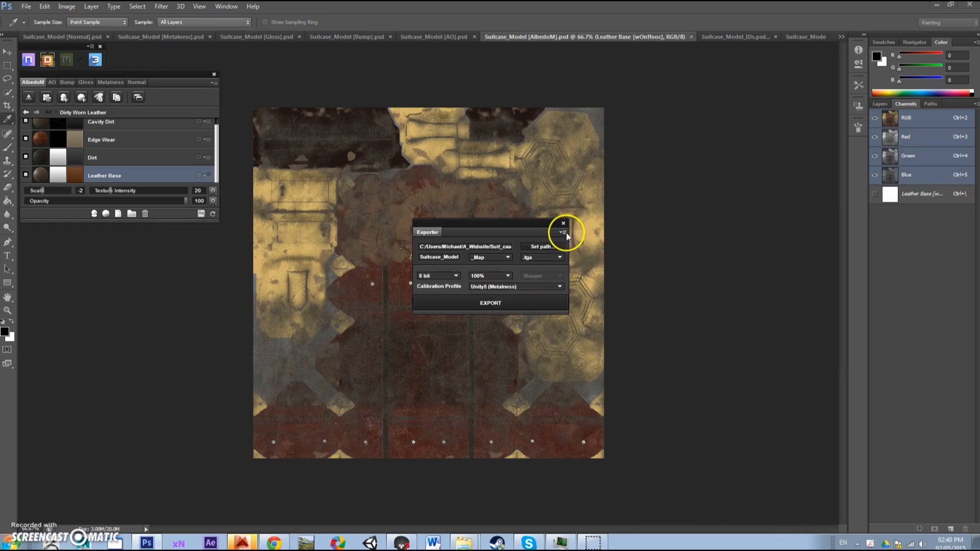
# Check the albedo document's pixel dimensions in the image size settings.
pyautogui.click(213, 84)
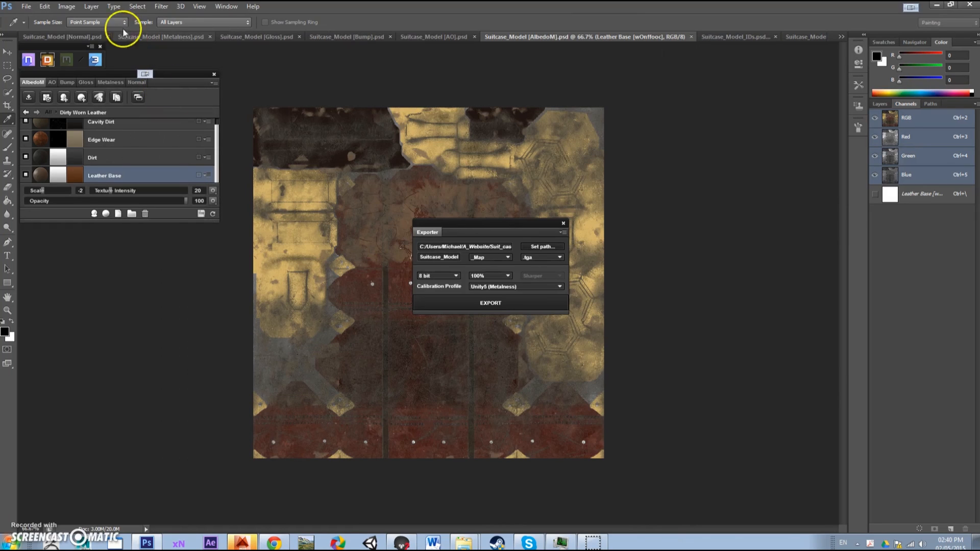
pyautogui.click(66, 6)
pyautogui.click(76, 80)
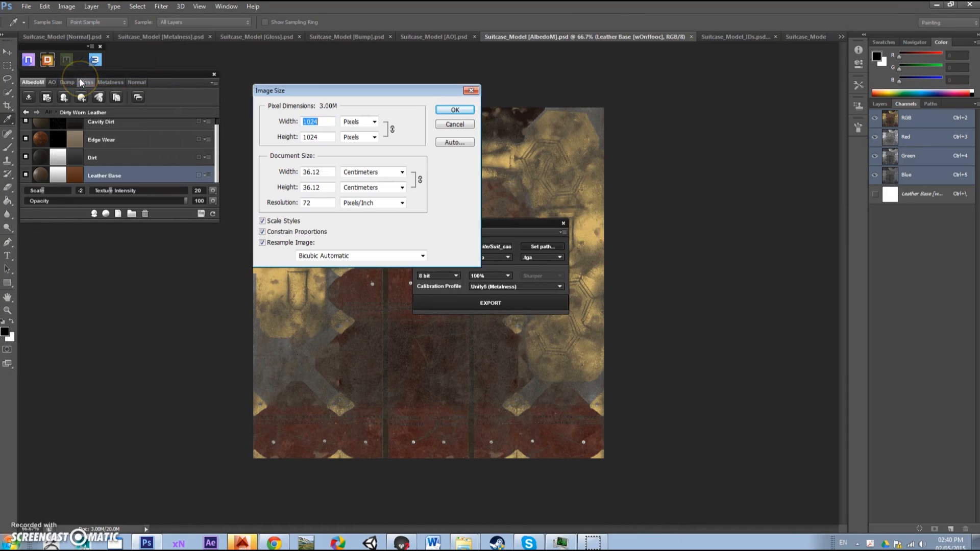
pyautogui.click(471, 92)
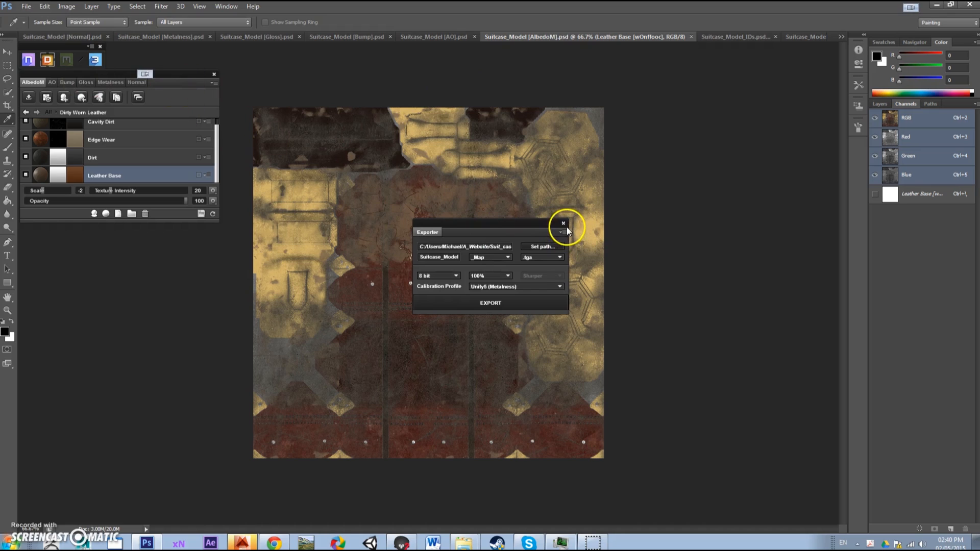
# Close the exporter, save and close the suitcase texturing project, and close the floating suite launcher.
pyautogui.click(563, 223)
pyautogui.click(214, 75)
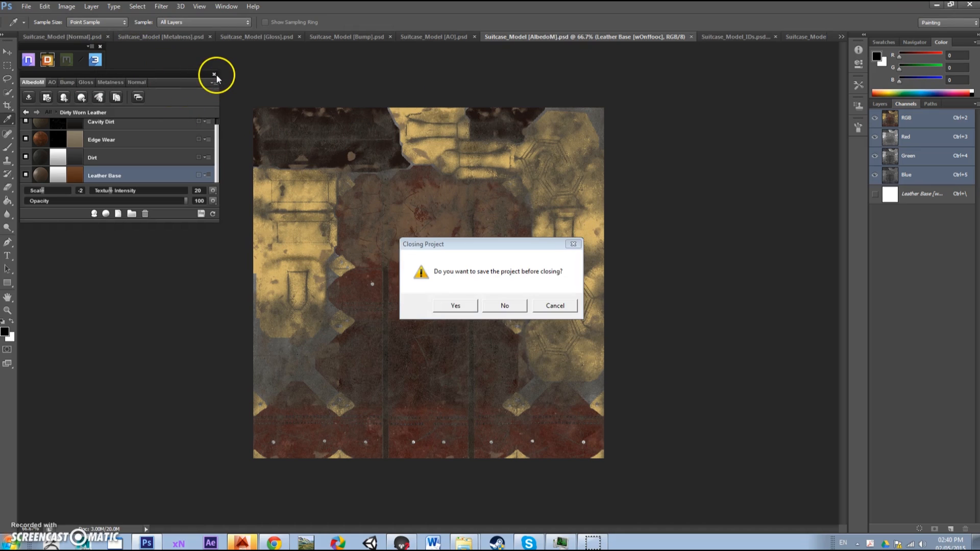
pyautogui.click(469, 306)
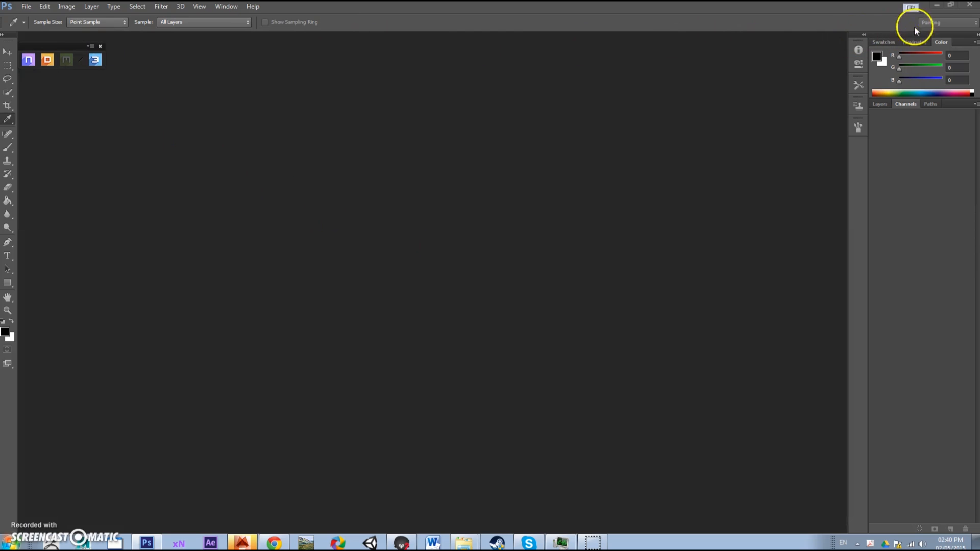
pyautogui.click(99, 47)
# Switch to Mudbox and dismiss its startup notice, new-features highlight settings and welcome window.
pyautogui.click(242, 544)
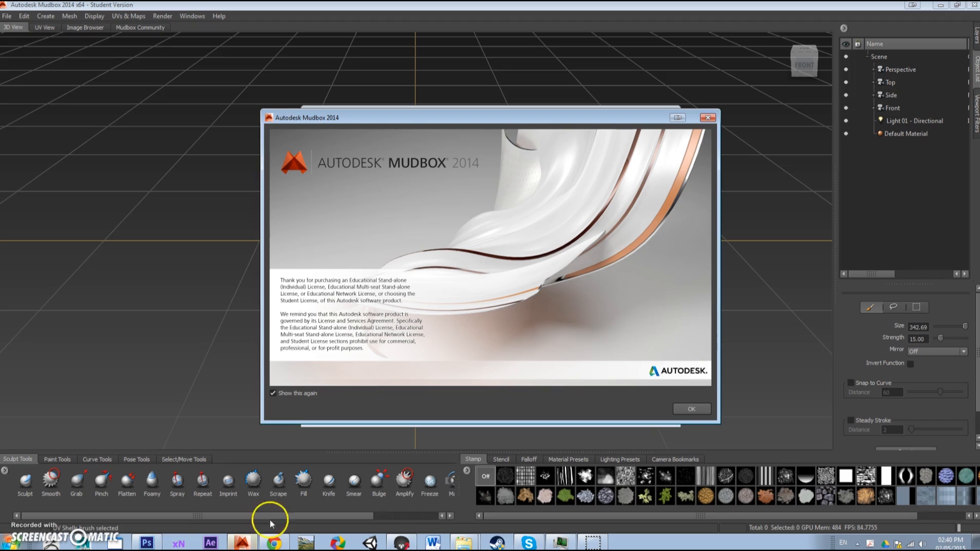
pyautogui.click(699, 409)
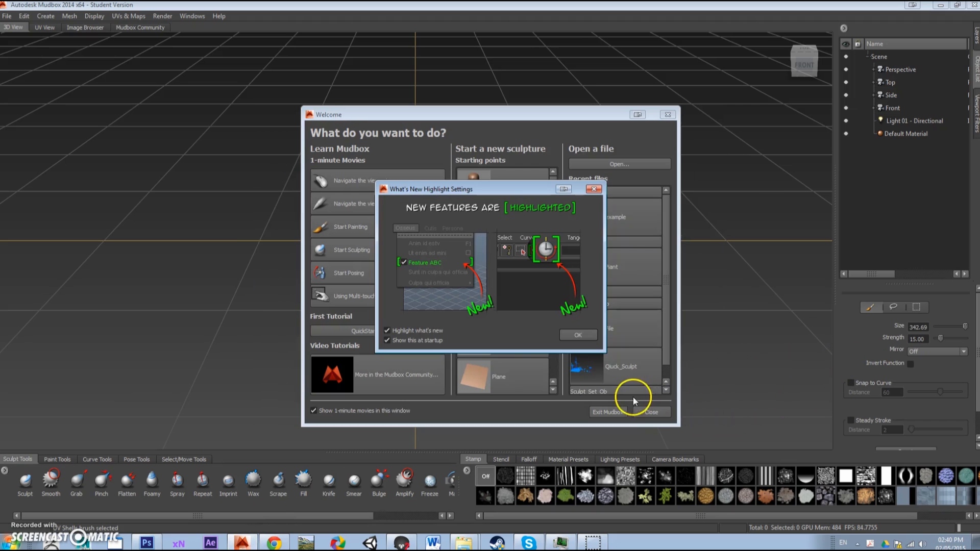
pyautogui.click(578, 331)
pyautogui.click(667, 115)
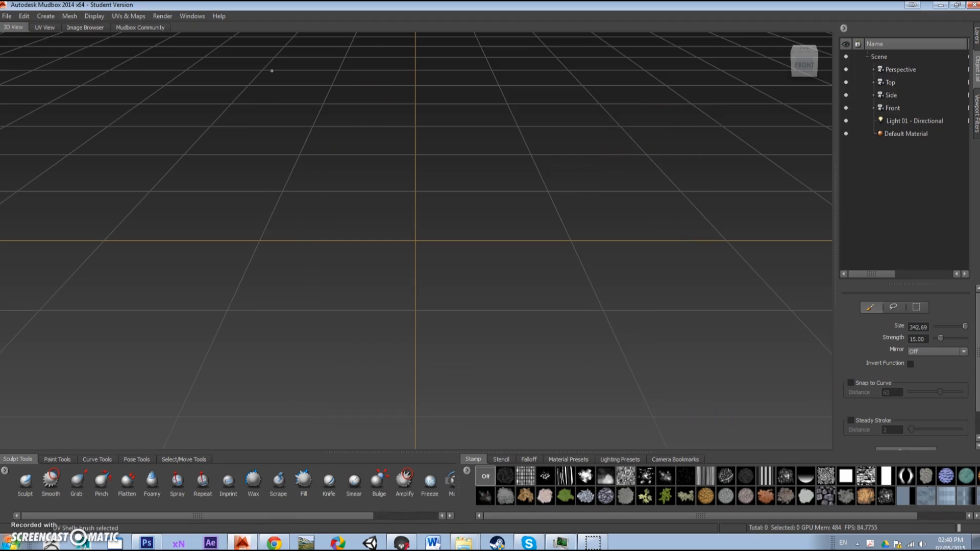
# Start importing a model file and browse to the Suit_case-Tutorial folder.
pyautogui.click(8, 16)
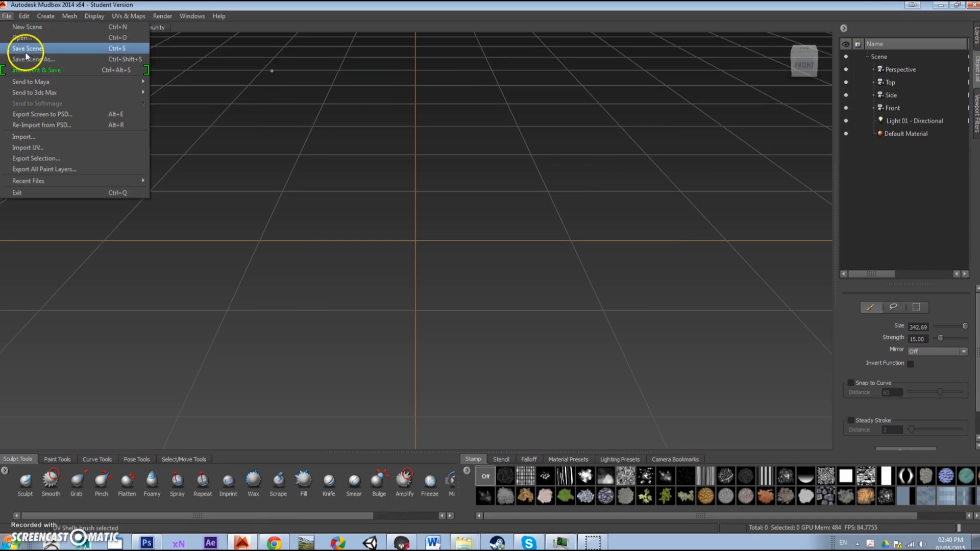
pyautogui.click(31, 136)
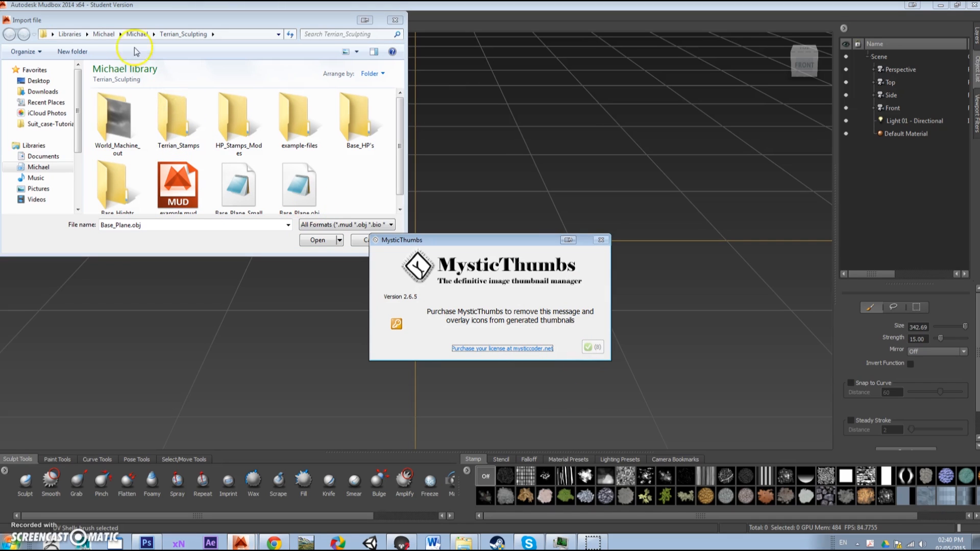
pyautogui.click(48, 123)
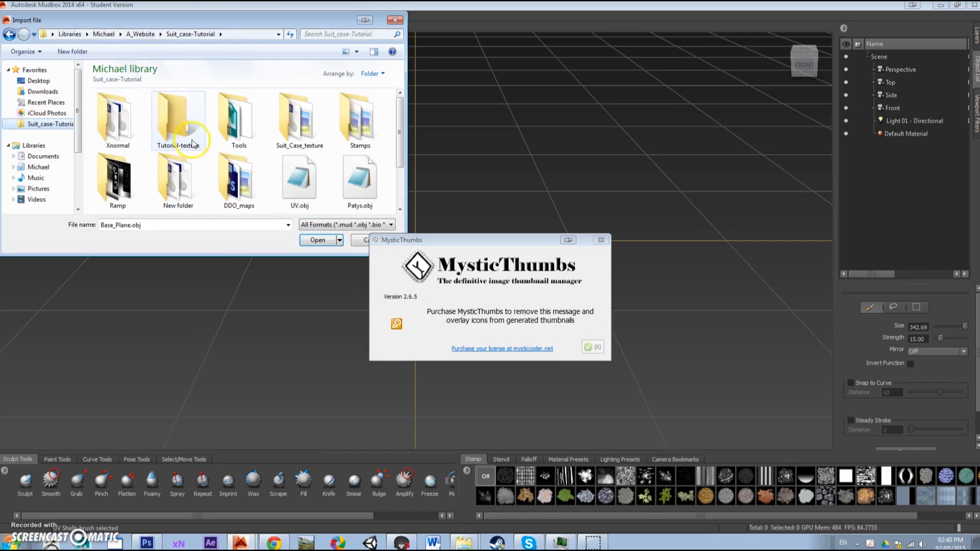
pyautogui.click(301, 177)
pyautogui.scroll(-1, 314, 175)
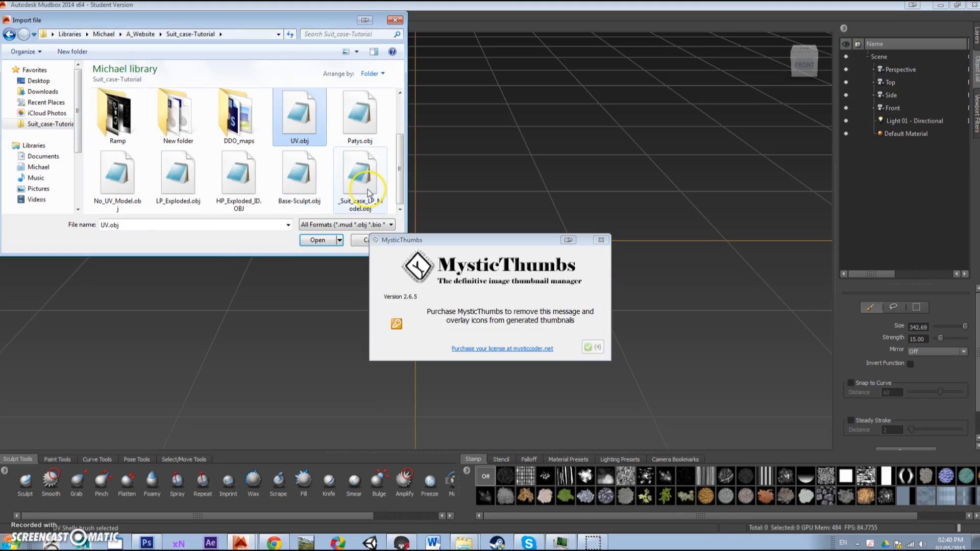
pyautogui.scroll(1, 347, 173)
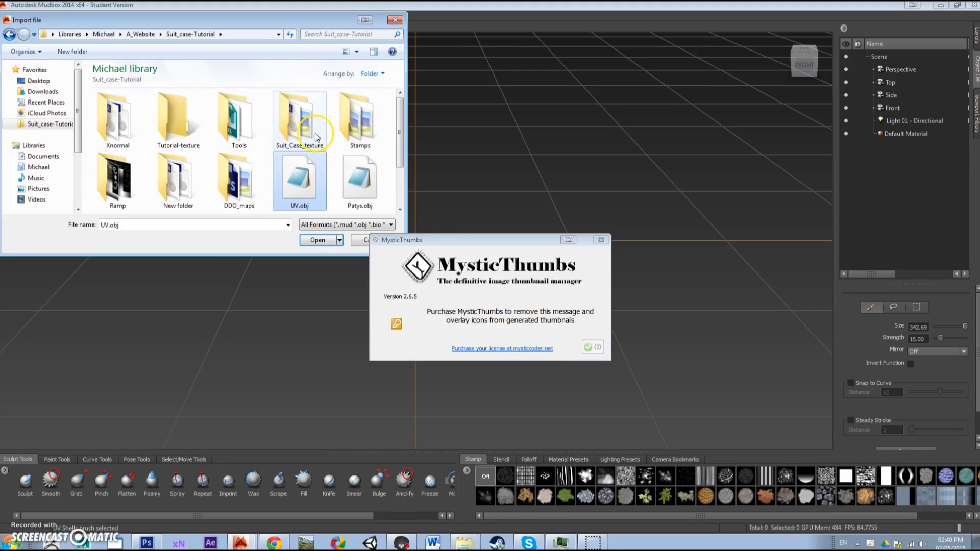
pyautogui.moveTo(400, 146); pyautogui.dragTo(398, 164)
pyautogui.scroll(1, 170, 148)
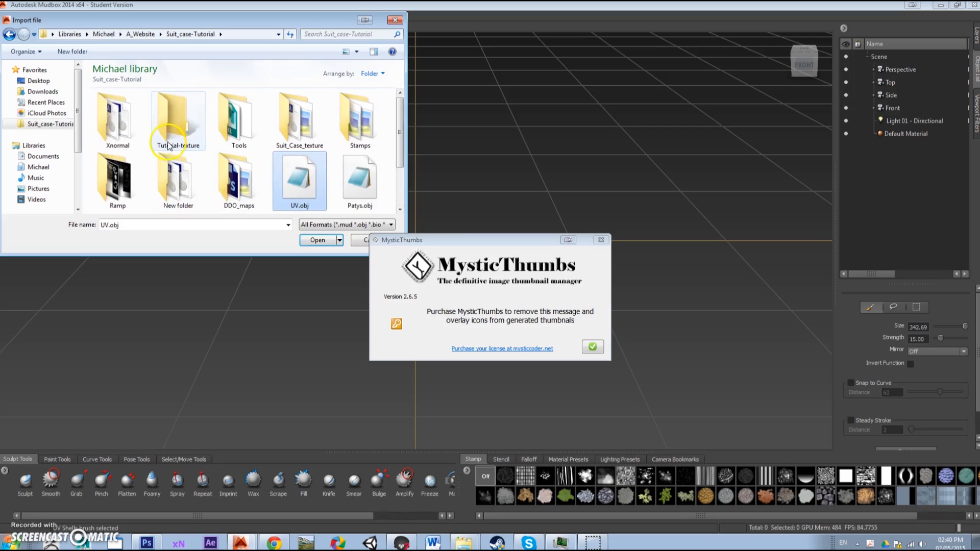
pyautogui.doubleClick(184, 128)
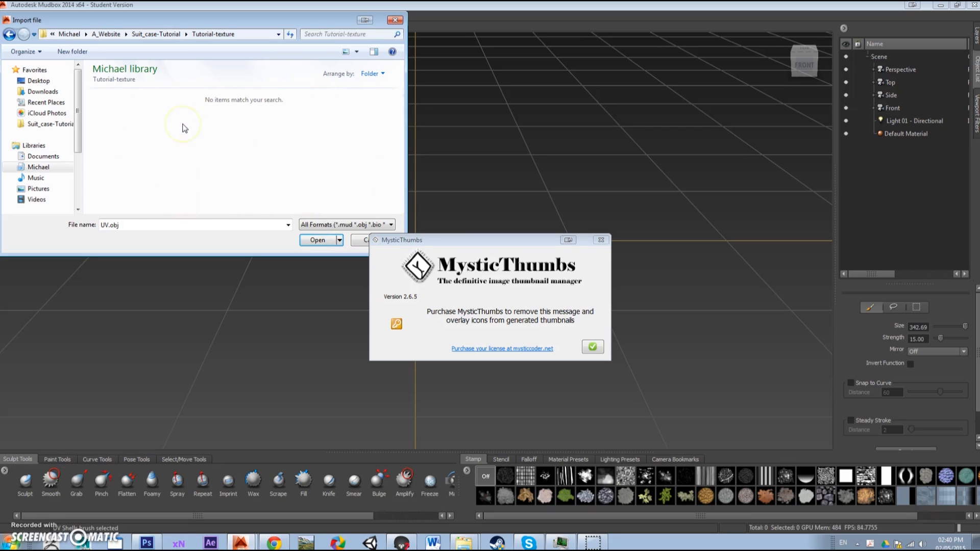
pyautogui.click(593, 347)
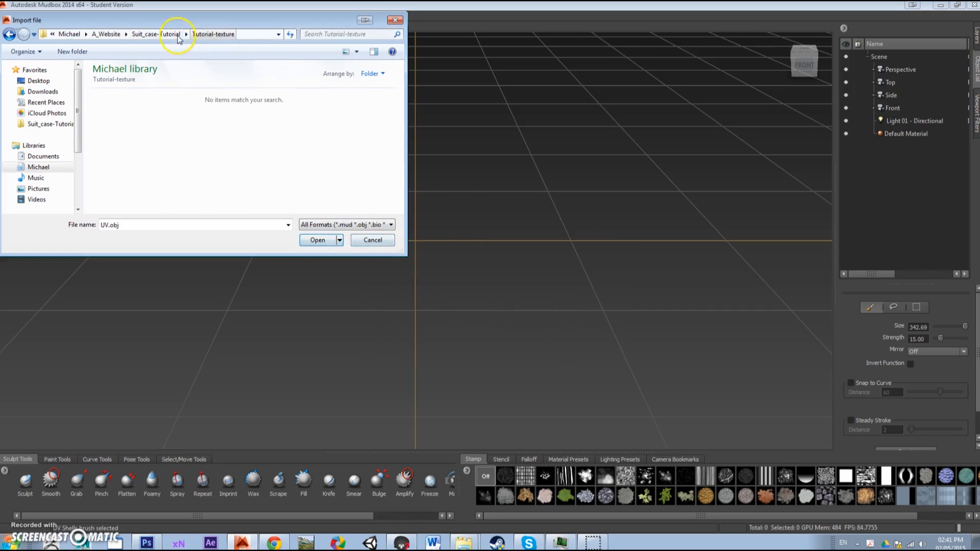
pyautogui.click(358, 224)
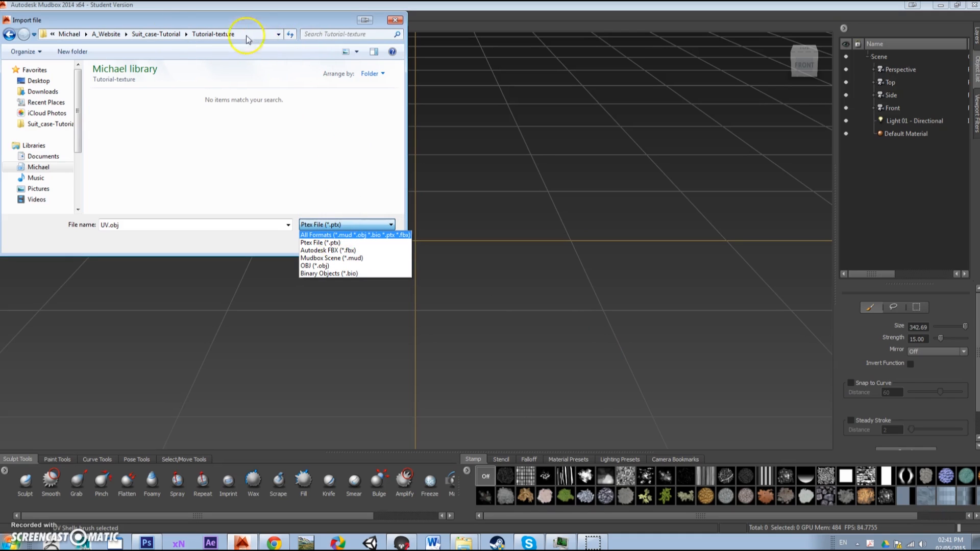
pyautogui.click(169, 34)
pyautogui.click(168, 35)
# Import _Suit_case_LP_Model.obj from the Suit_case-Tutorial folder into the scene.
pyautogui.click(317, 174)
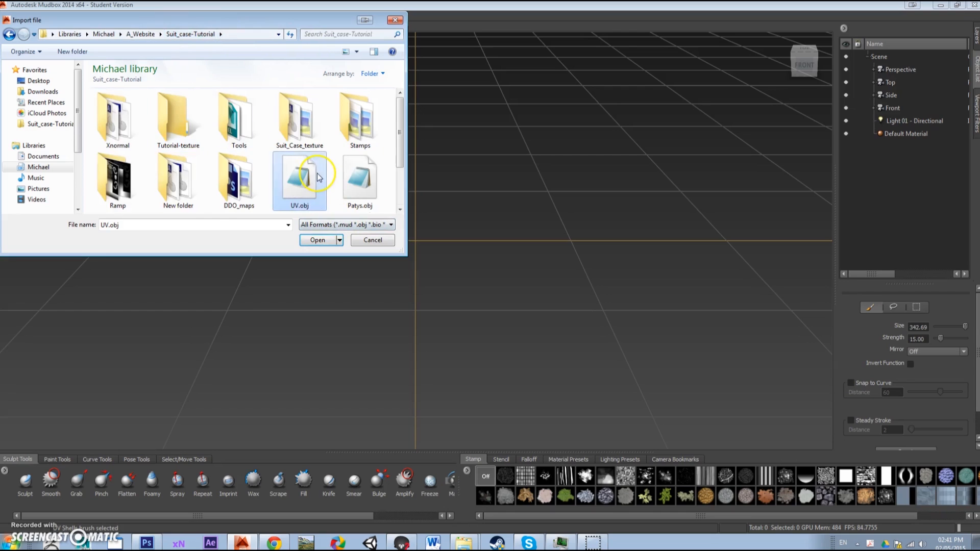
pyautogui.scroll(-1, 331, 178)
pyautogui.doubleClick(357, 184)
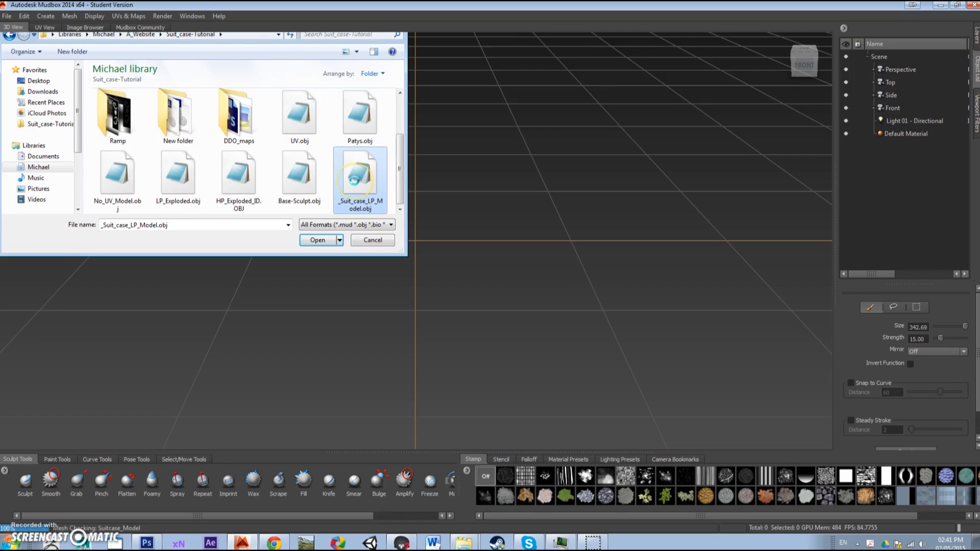
# Show the suitcase model's paint layers and try to import a layer from the Tutorial-texture folder.
pyautogui.moveTo(580, 336); pyautogui.dragTo(337, 306)
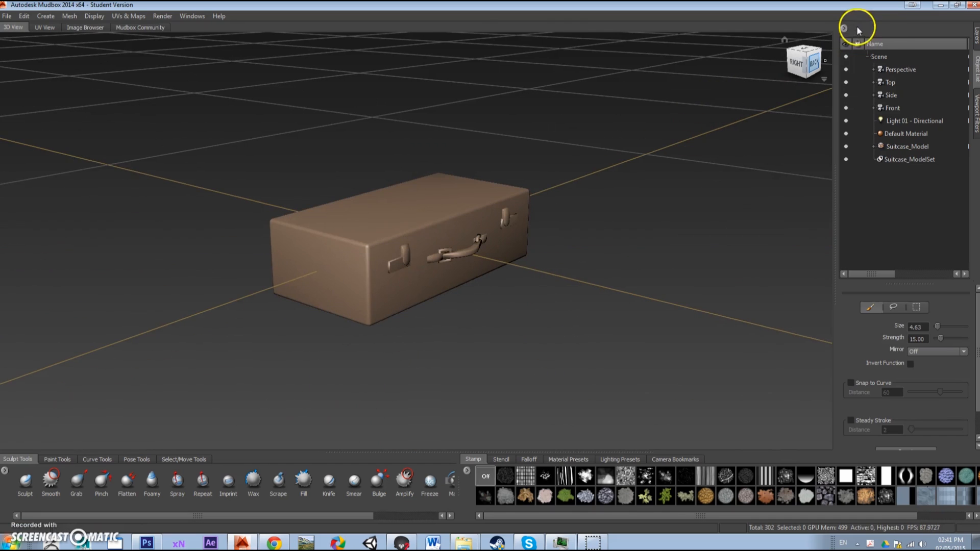
pyautogui.click(975, 45)
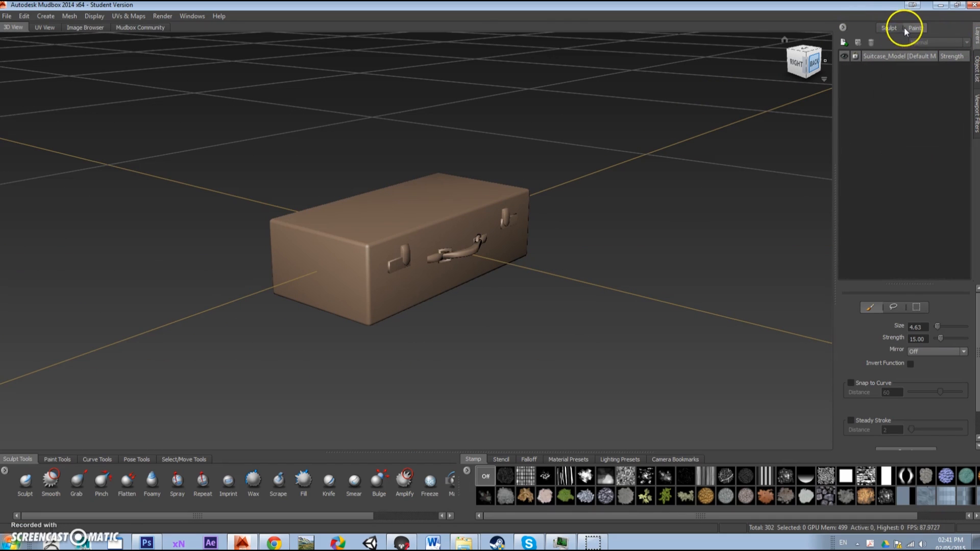
pyautogui.rightClick(873, 82)
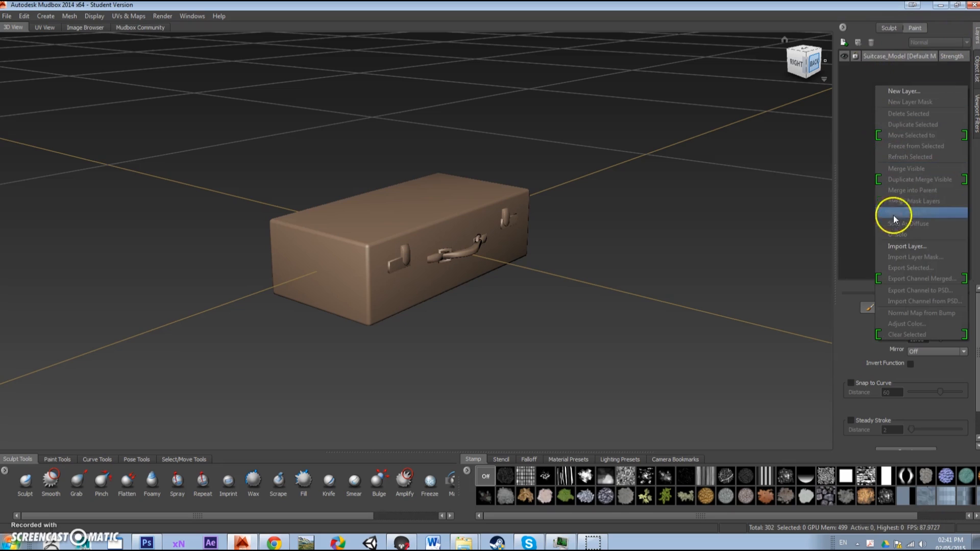
pyautogui.click(897, 246)
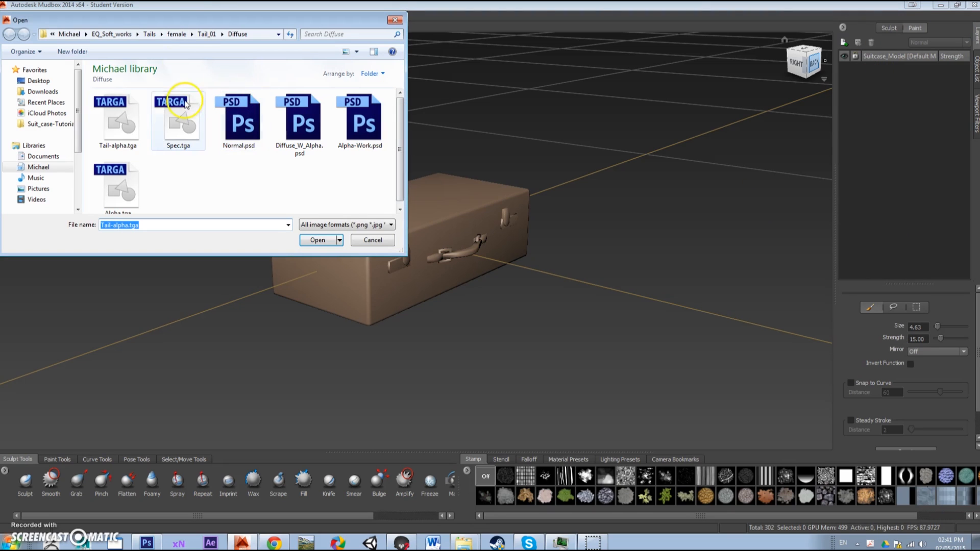
pyautogui.click(42, 125)
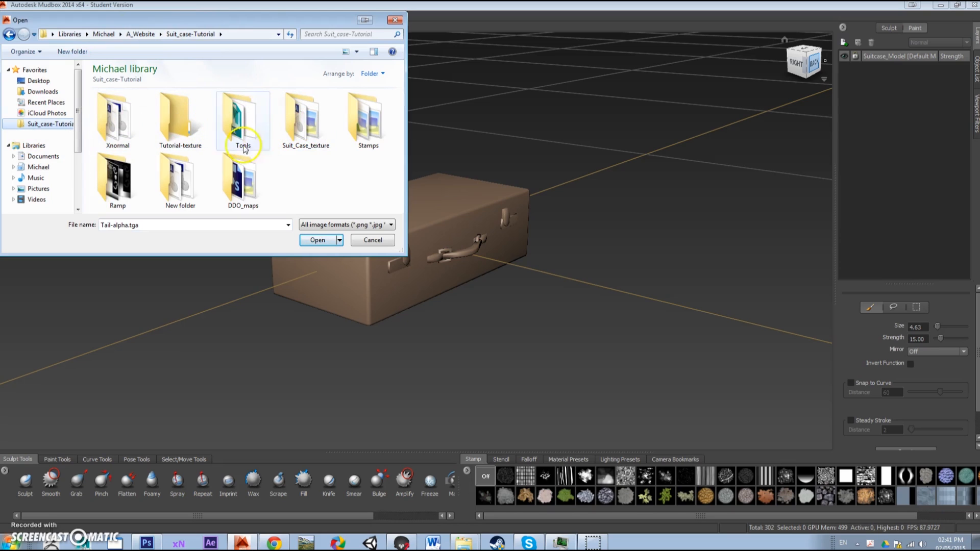
pyautogui.doubleClick(183, 134)
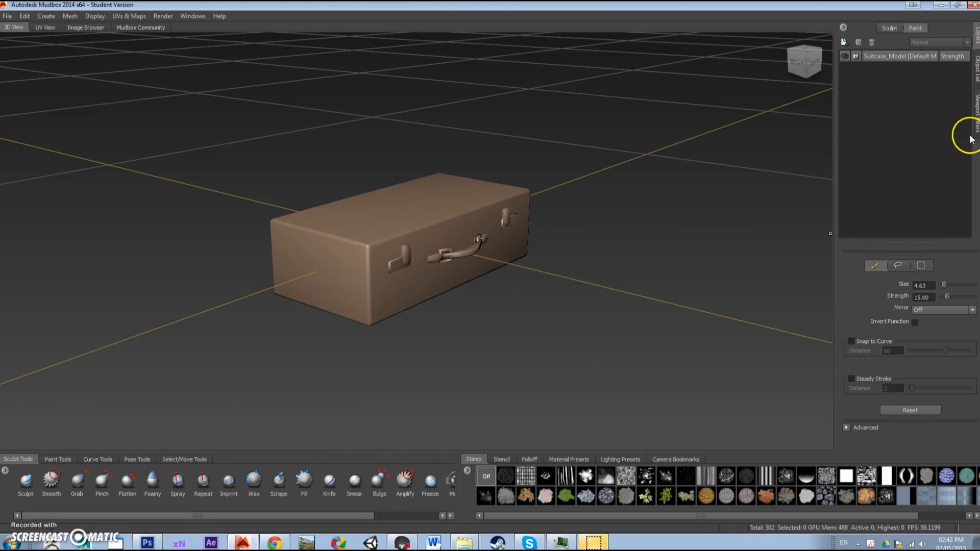
# Import Suitcase_Model_Albedo.tga from the Tutorial-texture folder as a paint layer in the Diffuse channel.
pyautogui.moveTo(979, 76)
pyautogui.mouseDown()
pyautogui.moveTo(359, 39)
pyautogui.moveTo(488, 100)
pyautogui.moveTo(418, 81)
pyautogui.moveTo(585, 102)
pyautogui.moveTo(979, 75)
pyautogui.mouseUp()
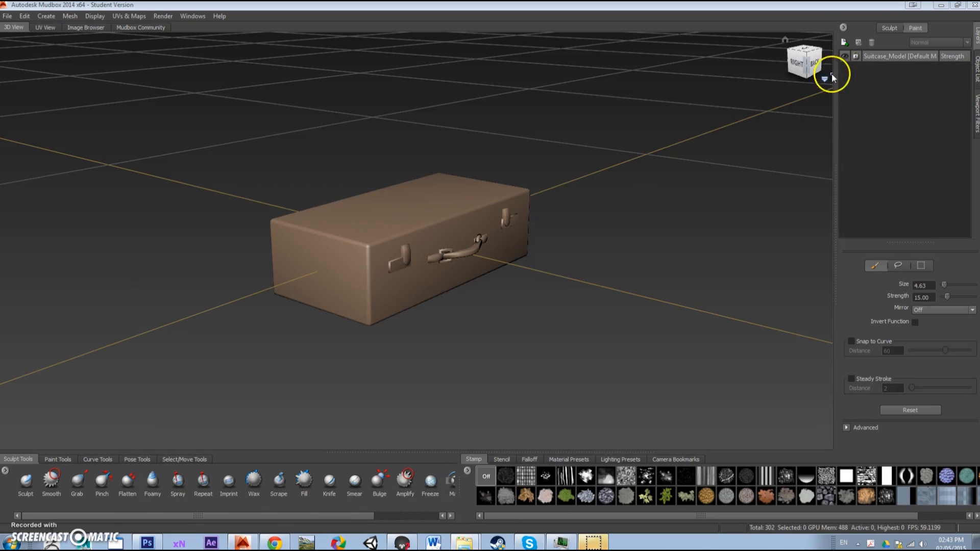
pyautogui.rightClick(914, 93)
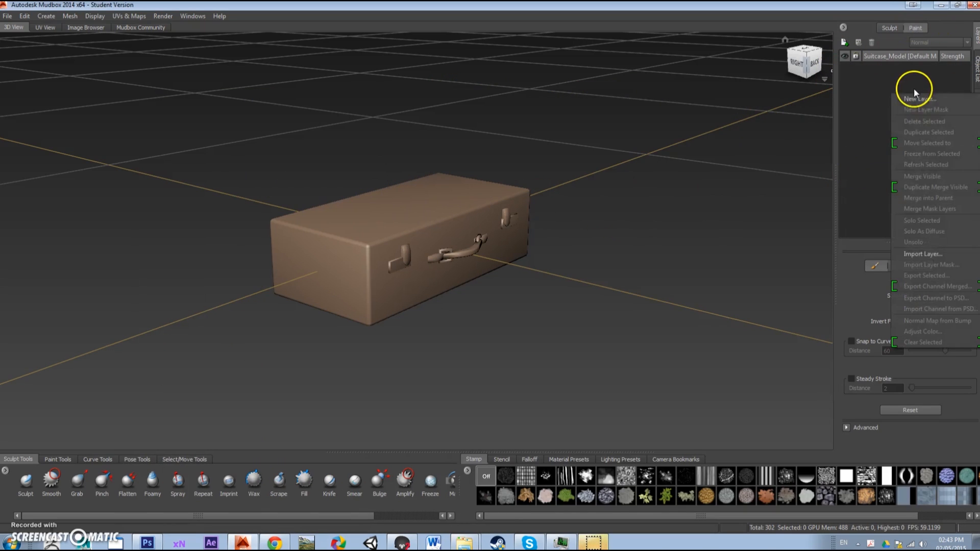
pyautogui.click(913, 249)
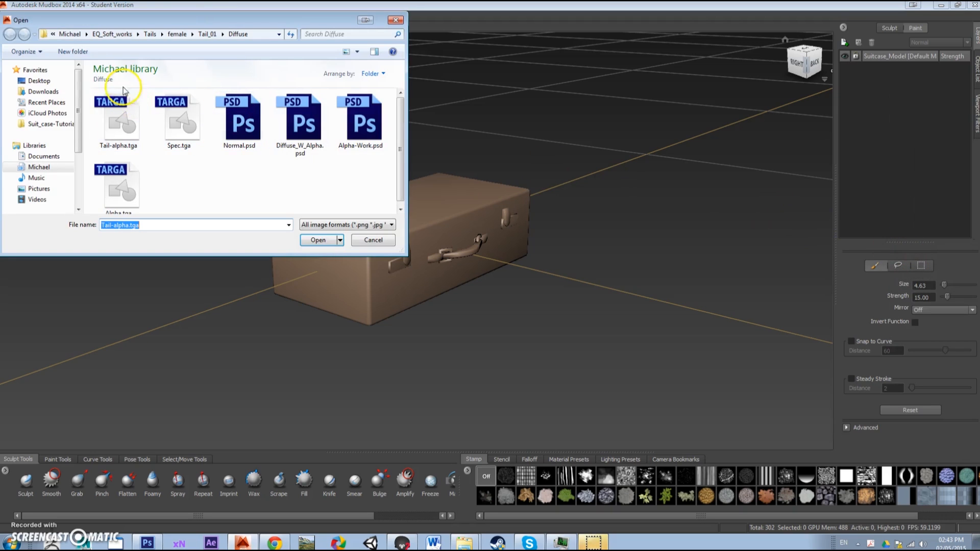
pyautogui.click(25, 124)
pyautogui.doubleClick(179, 120)
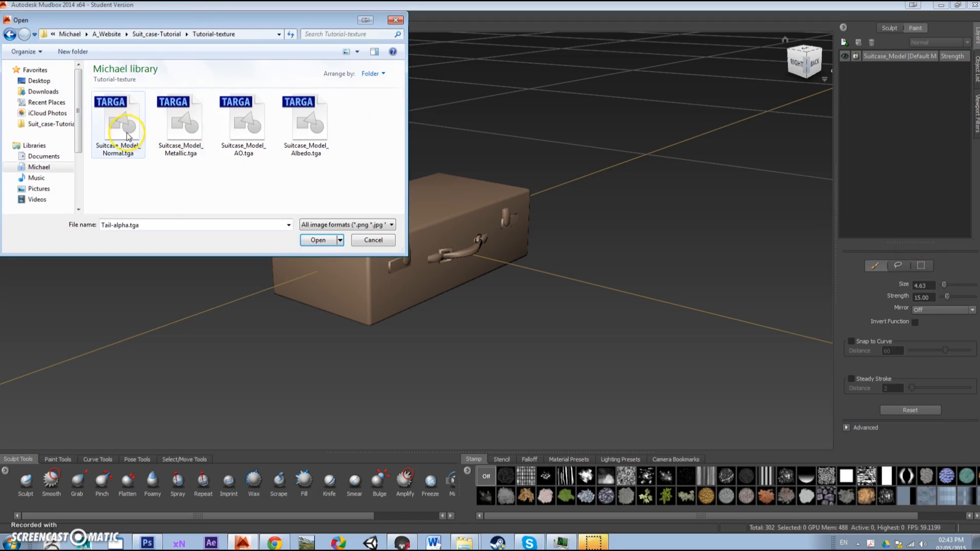
pyautogui.doubleClick(300, 131)
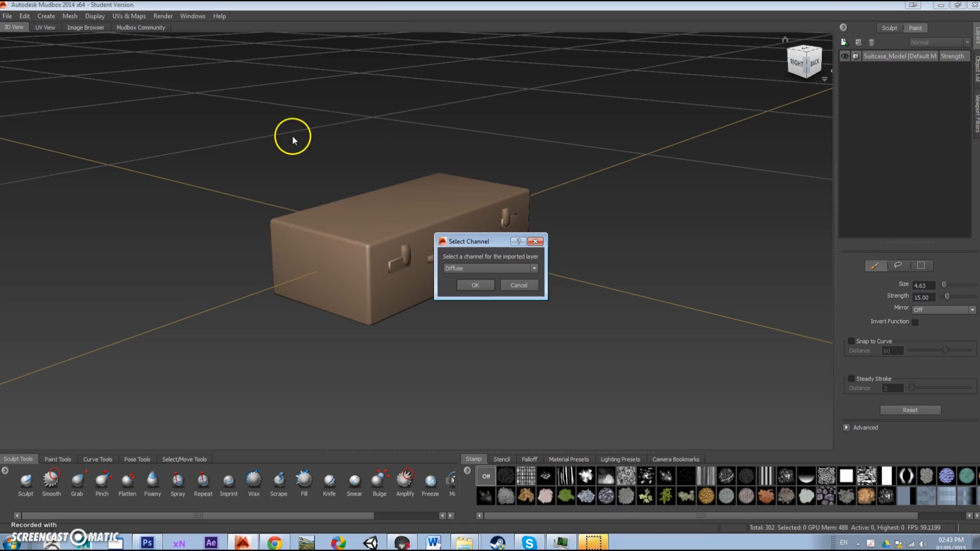
pyautogui.click(486, 285)
# Import Suitcase_Model_Normal.tga as a paint layer in the Normal Map channel.
pyautogui.rightClick(900, 134)
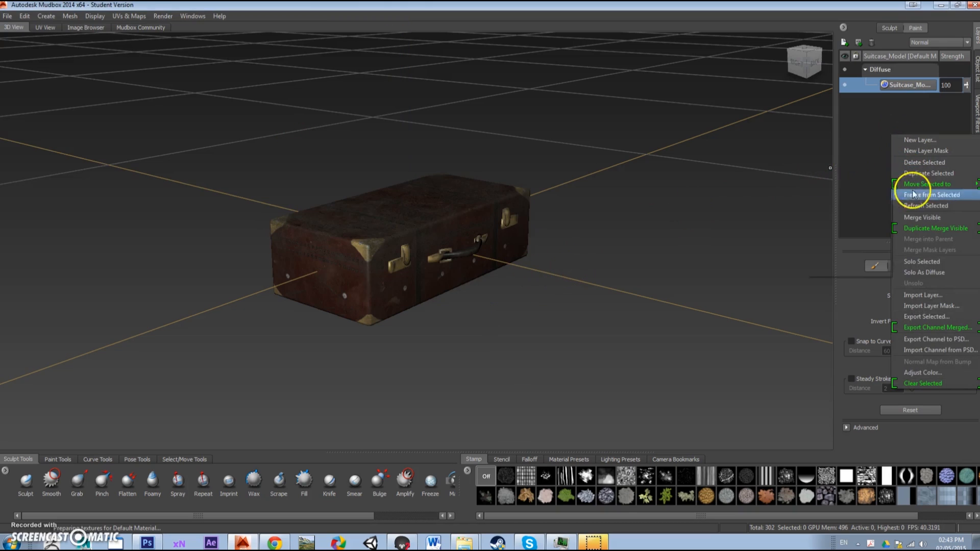
pyautogui.click(916, 298)
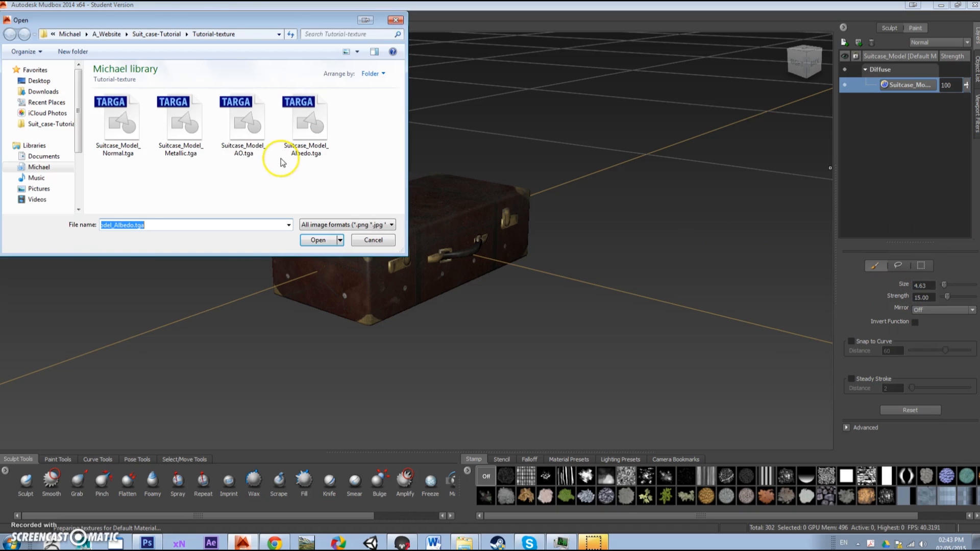
pyautogui.doubleClick(127, 137)
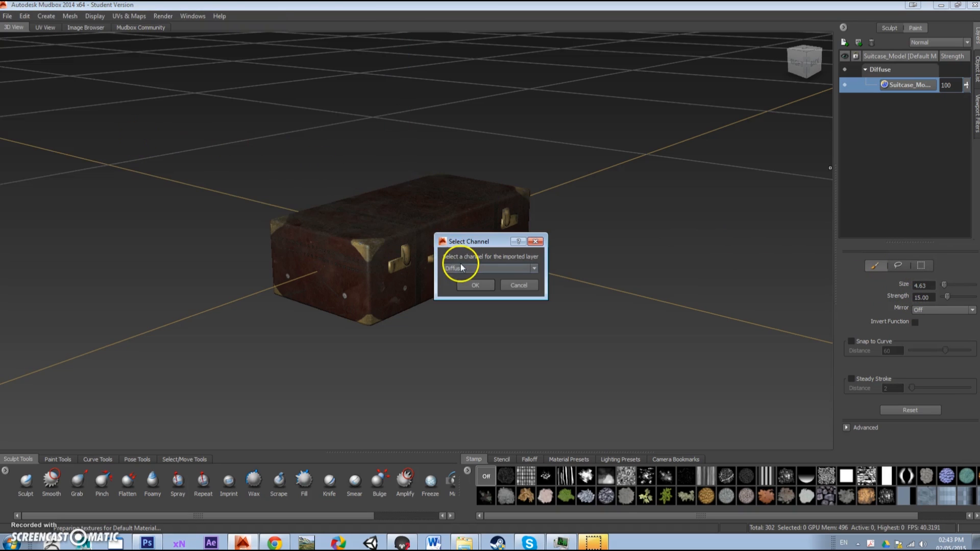
pyautogui.click(461, 268)
pyautogui.click(464, 322)
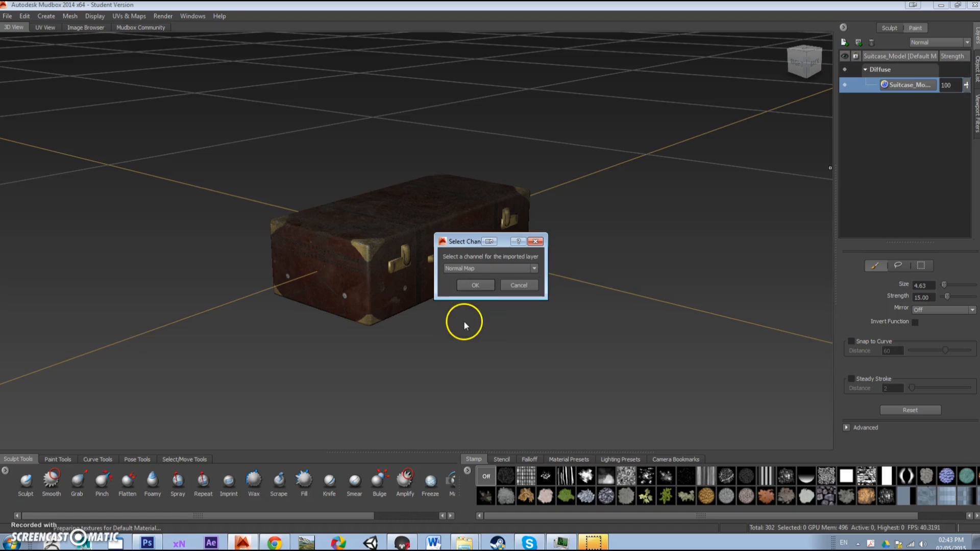
pyautogui.click(474, 285)
pyautogui.moveTo(518, 292); pyautogui.dragTo(519, 367)
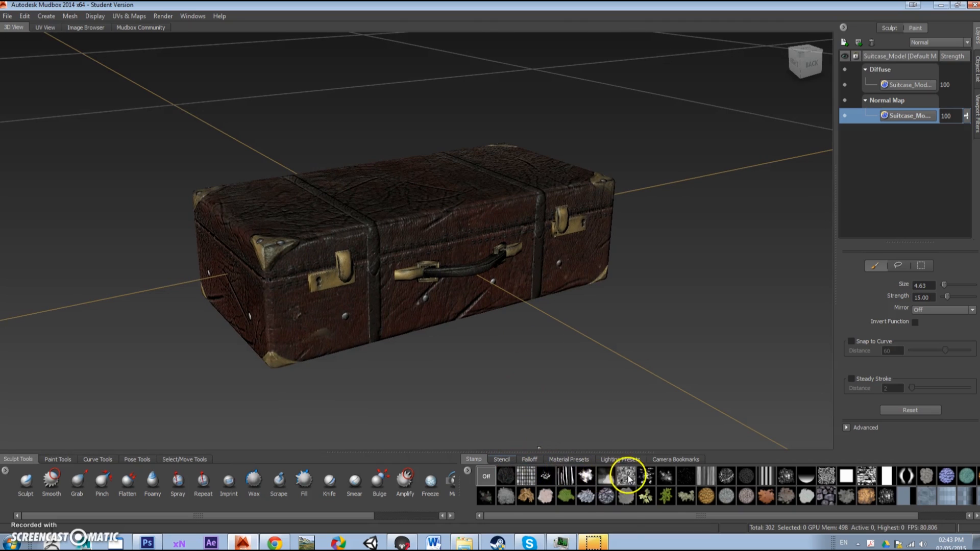
# Switch to the Suit_case-Tutorial folder window and open Travel.png from its Stamps folder in the photo viewer.
pyautogui.moveTo(979, 143); pyautogui.dragTo(291, 162)
pyautogui.click(376, 178)
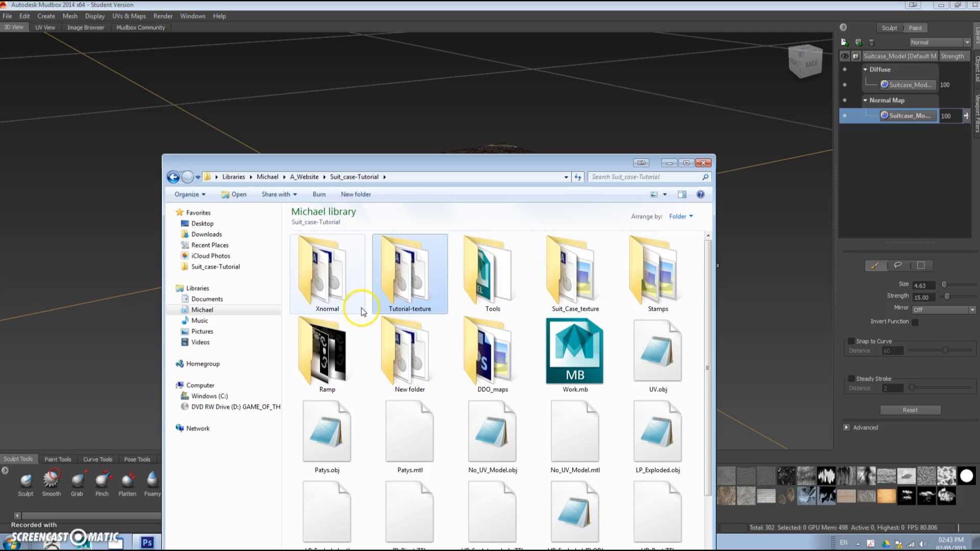
pyautogui.doubleClick(657, 278)
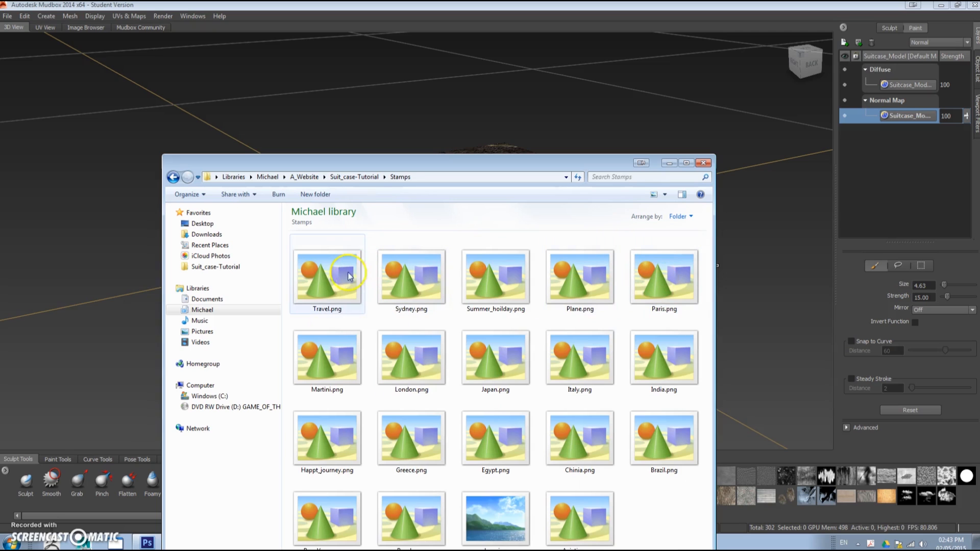
pyautogui.click(351, 274)
pyautogui.click(242, 199)
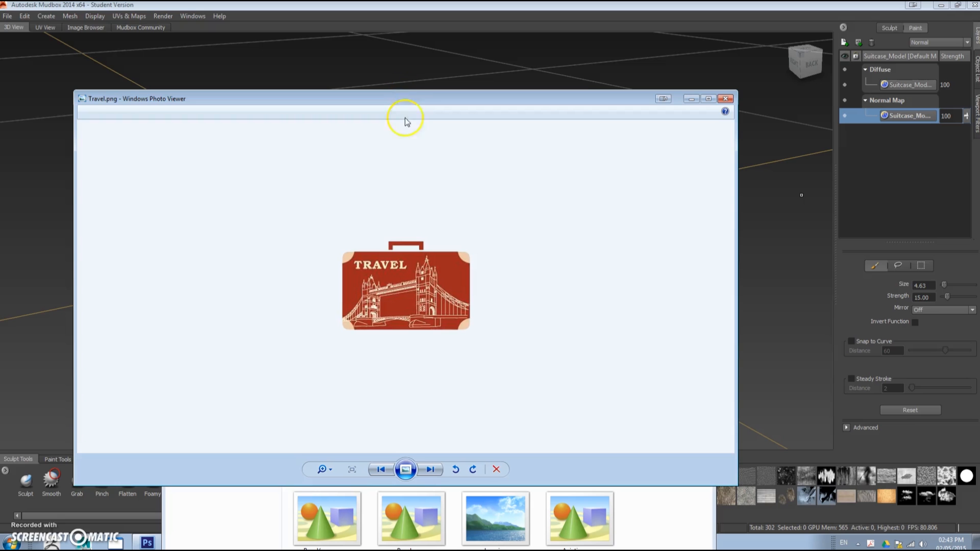
# Look through the stamp images up to base.jpg, close the viewer and minimise the Stamps folder window.
pyautogui.doubleClick(406, 119)
pyautogui.press('Right')
pyautogui.press('Right')
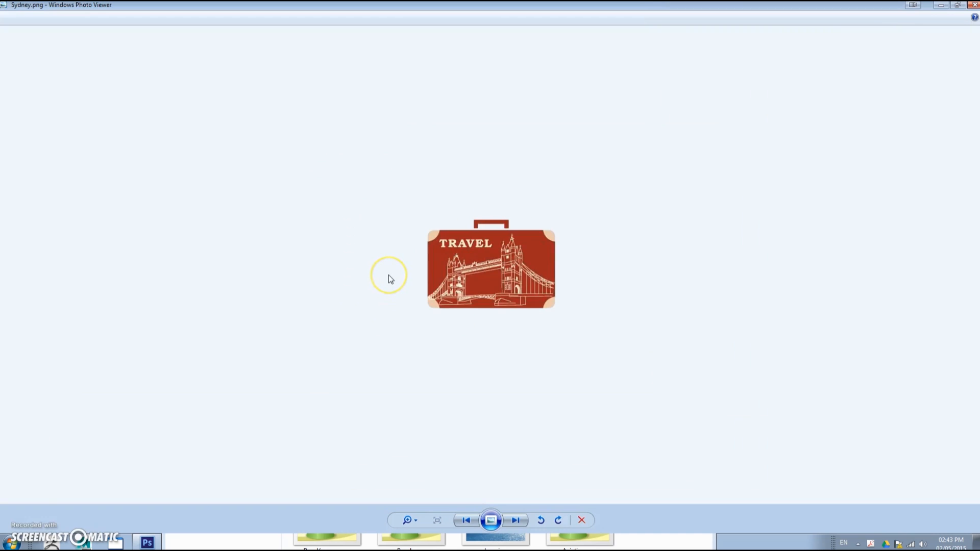
pyautogui.press('Right')
pyautogui.press('Right')
pyautogui.press('Right')
pyautogui.press('Right')
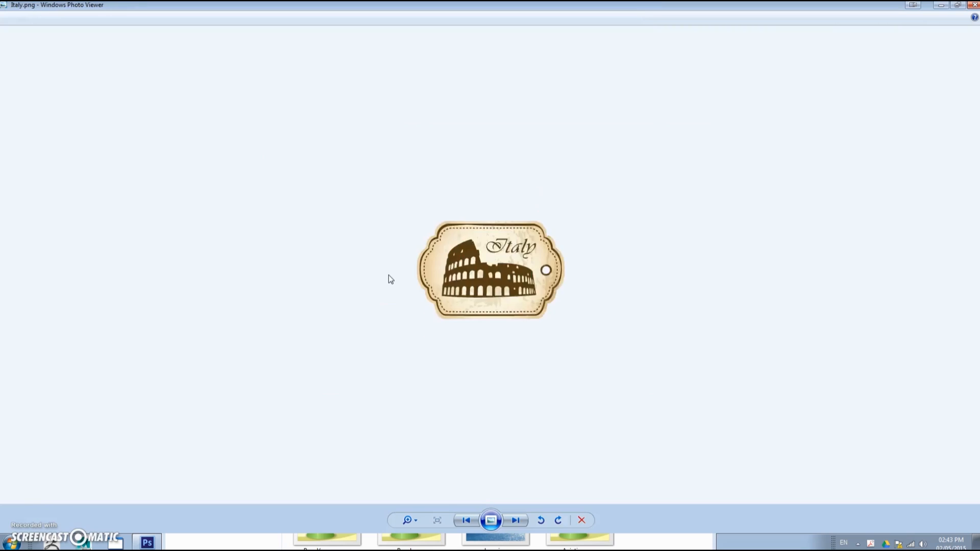
pyautogui.click(460, 289)
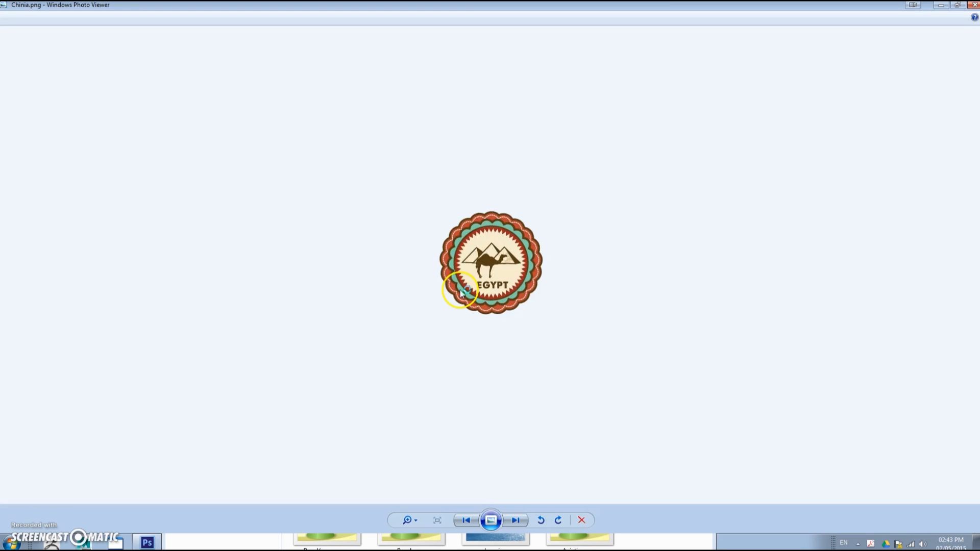
pyautogui.press('Right')
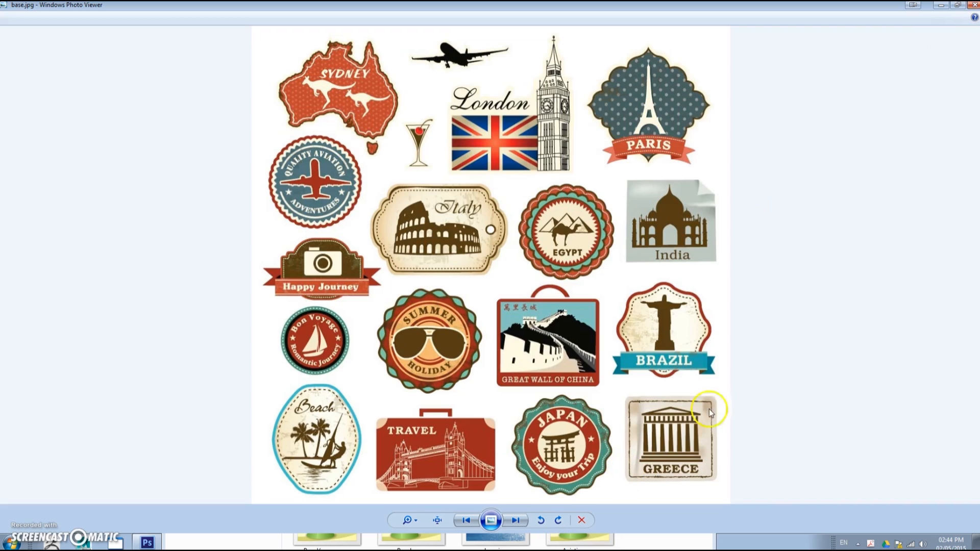
pyautogui.click(971, 6)
pyautogui.click(579, 302)
pyautogui.moveTo(585, 297); pyautogui.dragTo(741, 159)
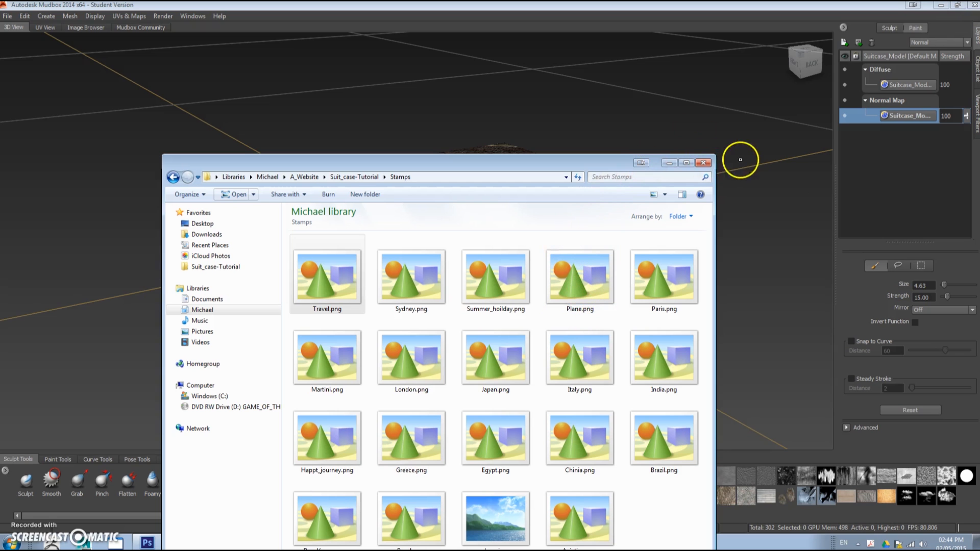
pyautogui.click(668, 164)
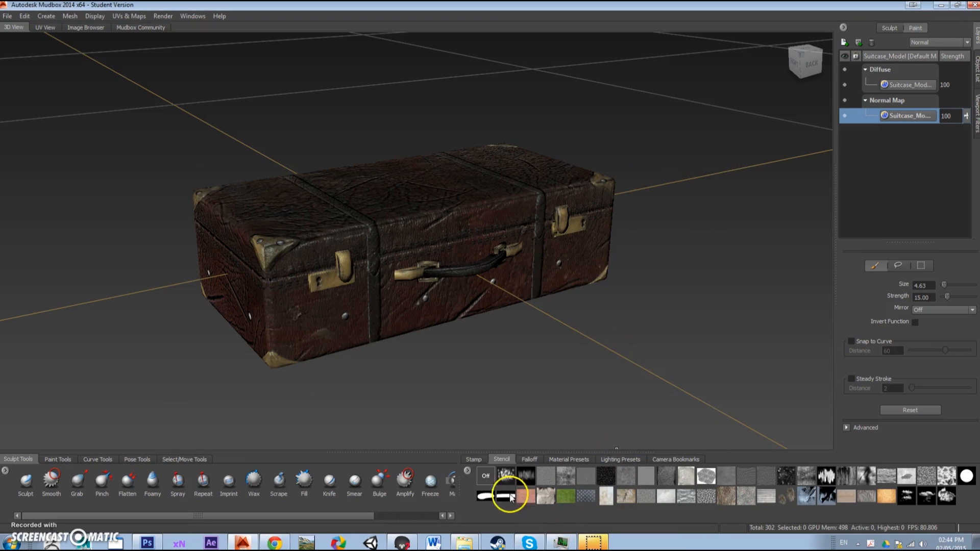
# Add all the images in the Suit_case-Tutorial Stamps folder as stencils.
pyautogui.click(469, 470)
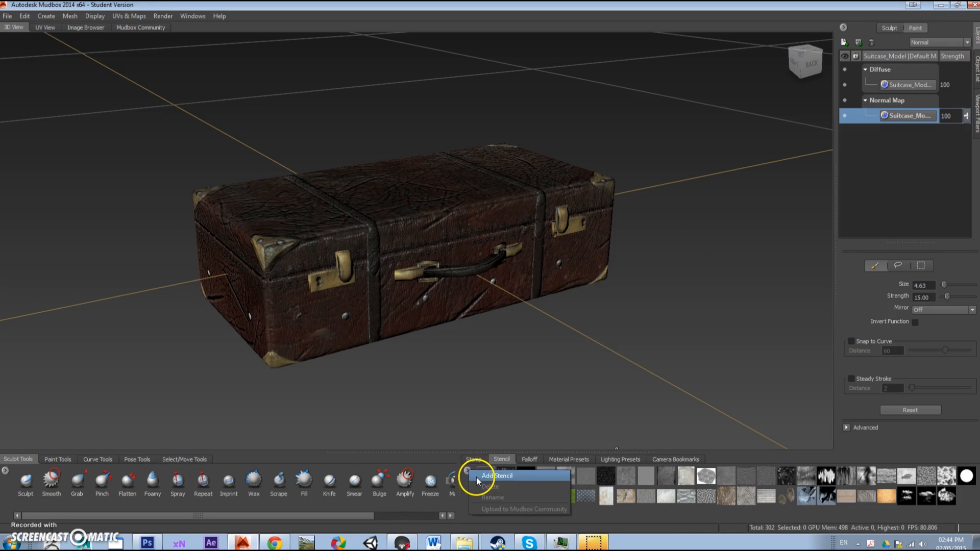
pyautogui.click(476, 476)
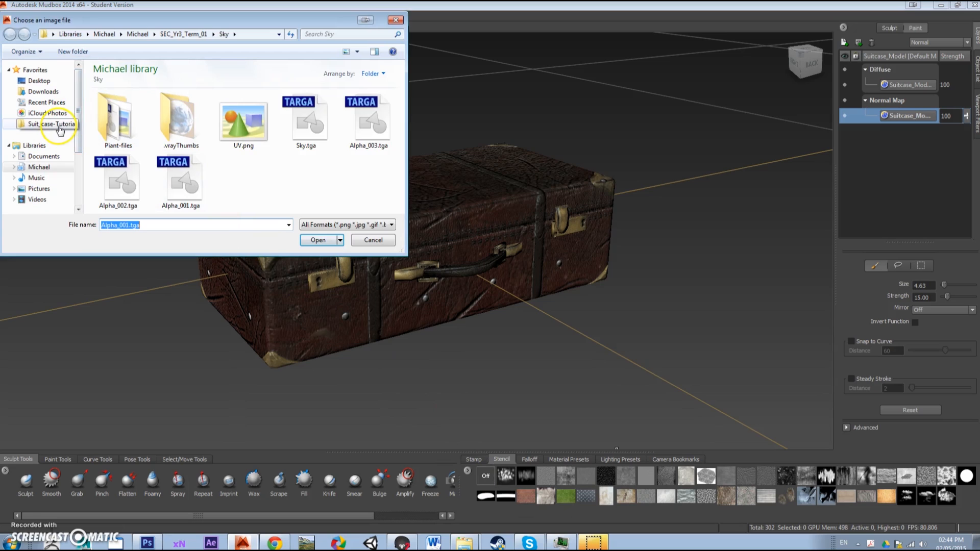
pyautogui.click(50, 124)
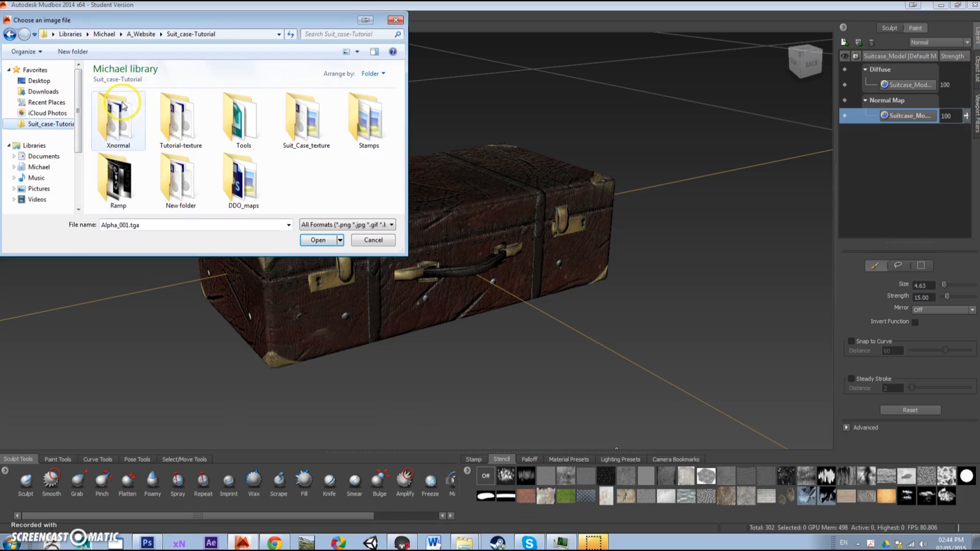
pyautogui.click(361, 147)
pyautogui.doubleClick(361, 146)
pyautogui.hotkey('ctrl', 'a')
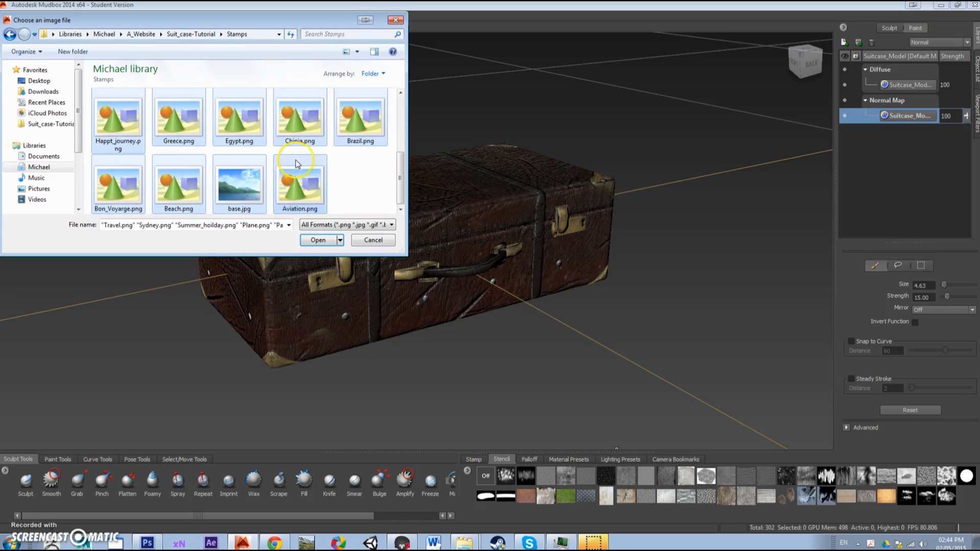
pyautogui.click(322, 241)
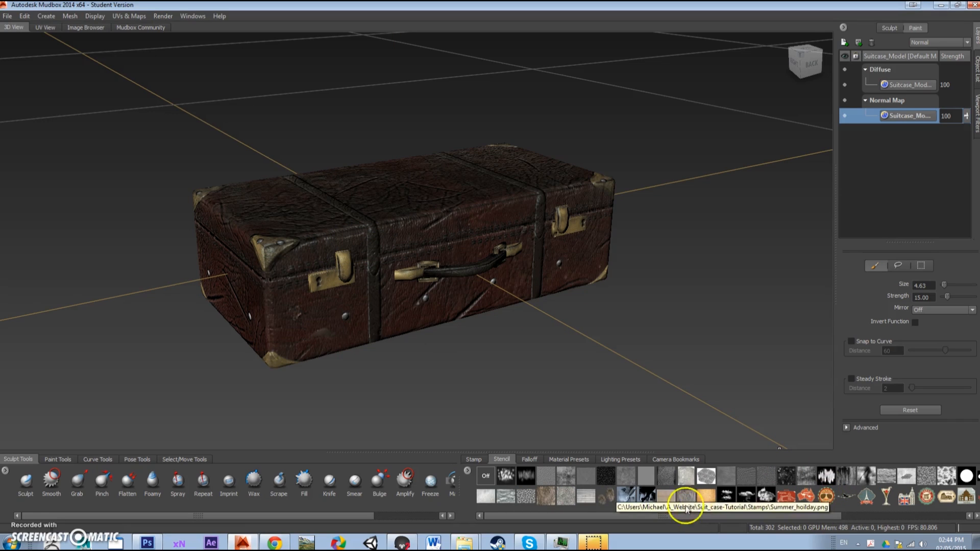
# Activate the Projection brush and create a Diffuse paint layer named Stamps, size 1024, Targa [8 bit, RGBA].
pyautogui.click(58, 459)
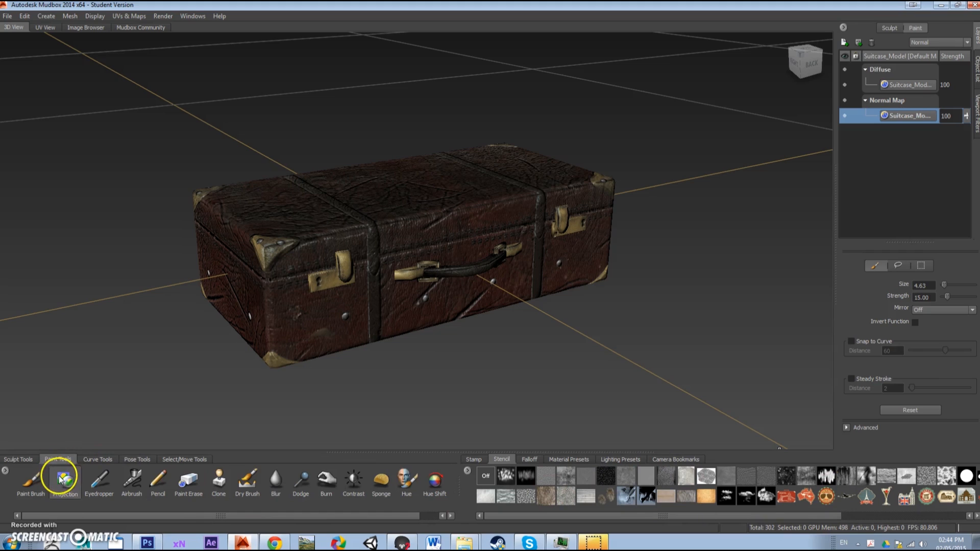
pyautogui.keyDown('alt'); pyautogui.moveTo(514, 329); pyautogui.dragTo(522, 369); pyautogui.keyUp('alt')
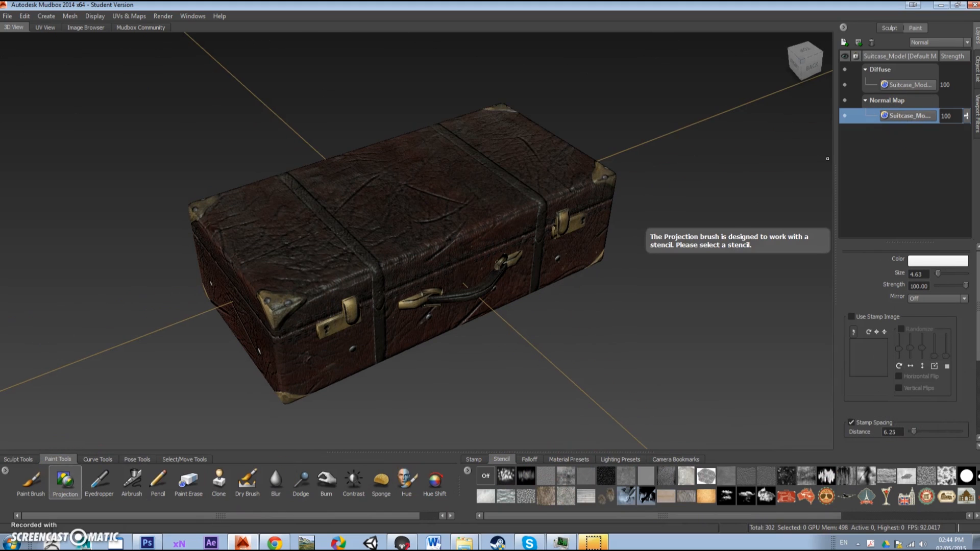
pyautogui.click(928, 85)
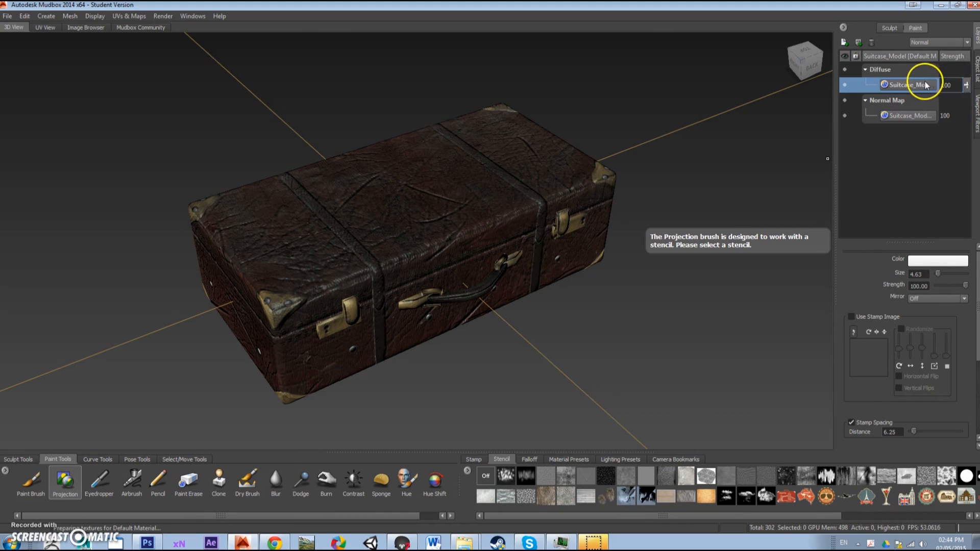
pyautogui.click(844, 43)
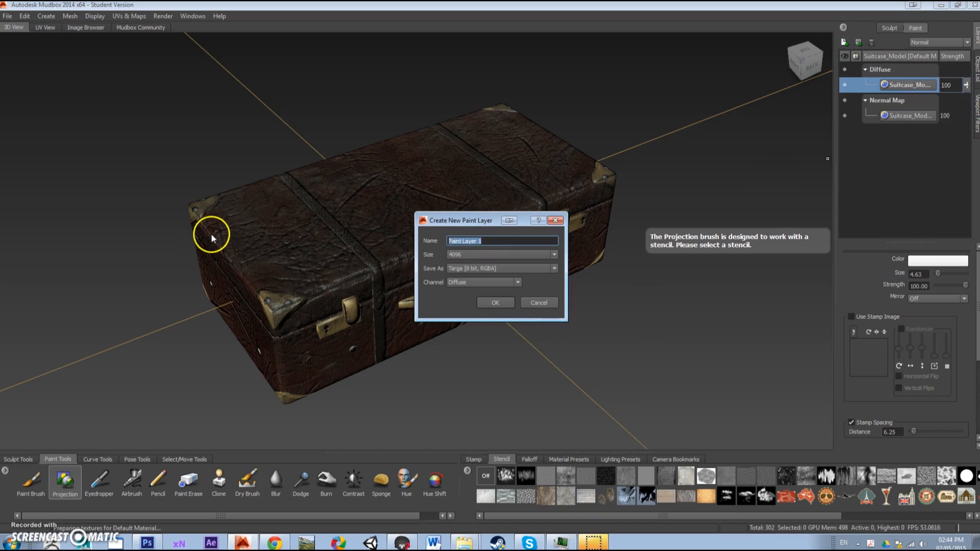
pyautogui.write('Stamps')
pyautogui.click(449, 254)
pyautogui.click(454, 277)
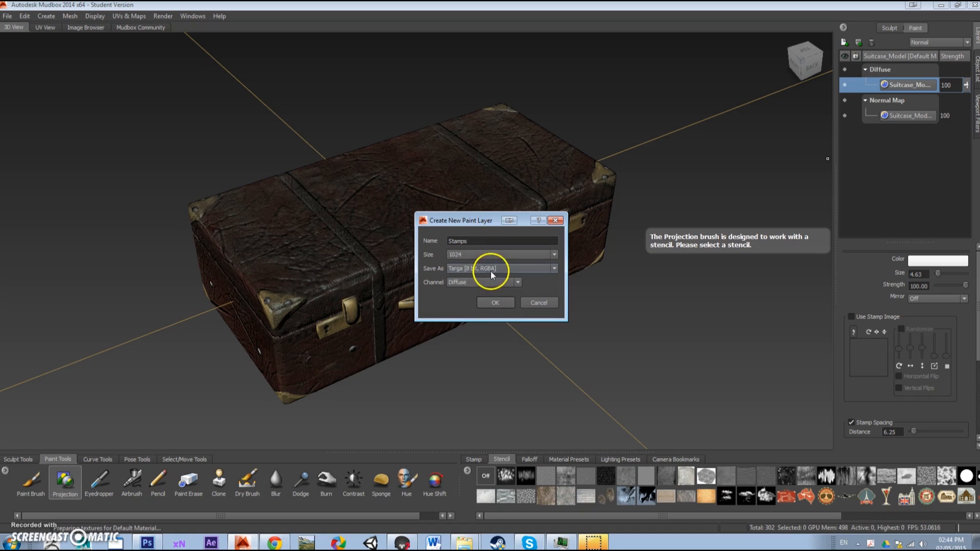
pyautogui.click(496, 303)
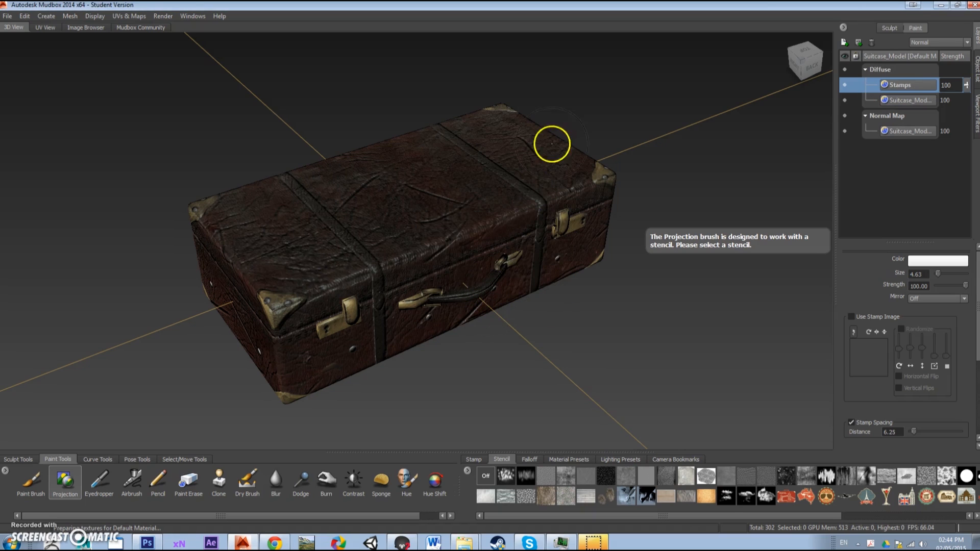
# Position the Travel.png stencil over the middle of the suitcase lid and project it onto the Stamps layer.
pyautogui.moveTo(485, 357); pyautogui.dragTo(444, 414)
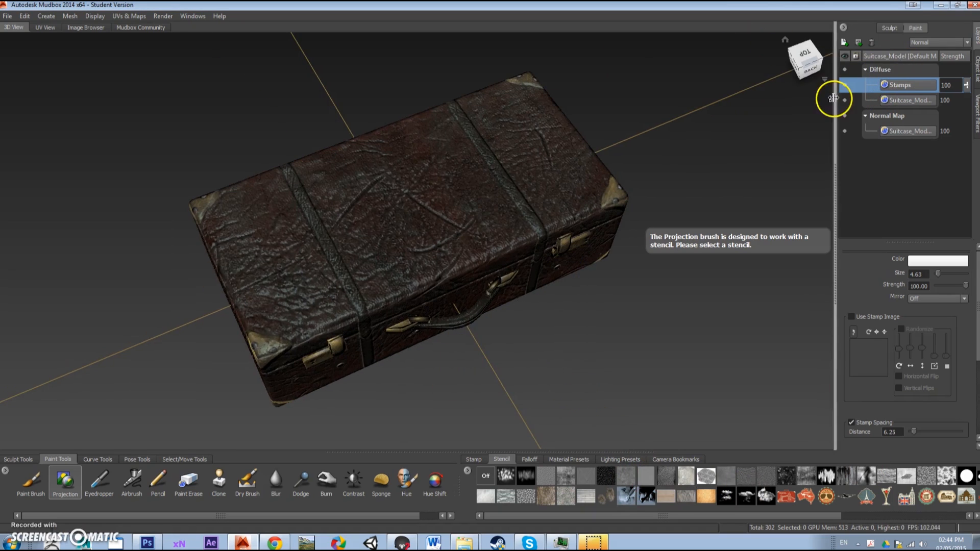
pyautogui.click(786, 496)
pyautogui.moveTo(382, 145); pyautogui.dragTo(375, 199)
pyautogui.moveTo(466, 274)
pyautogui.mouseDown()
pyautogui.moveTo(402, 194)
pyautogui.moveTo(453, 255)
pyautogui.moveTo(453, 270)
pyautogui.moveTo(453, 259)
pyautogui.moveTo(395, 265)
pyautogui.moveTo(431, 295)
pyautogui.moveTo(395, 201)
pyautogui.moveTo(373, 193)
pyautogui.mouseUp()
pyautogui.moveTo(456, 256); pyautogui.dragTo(435, 246)
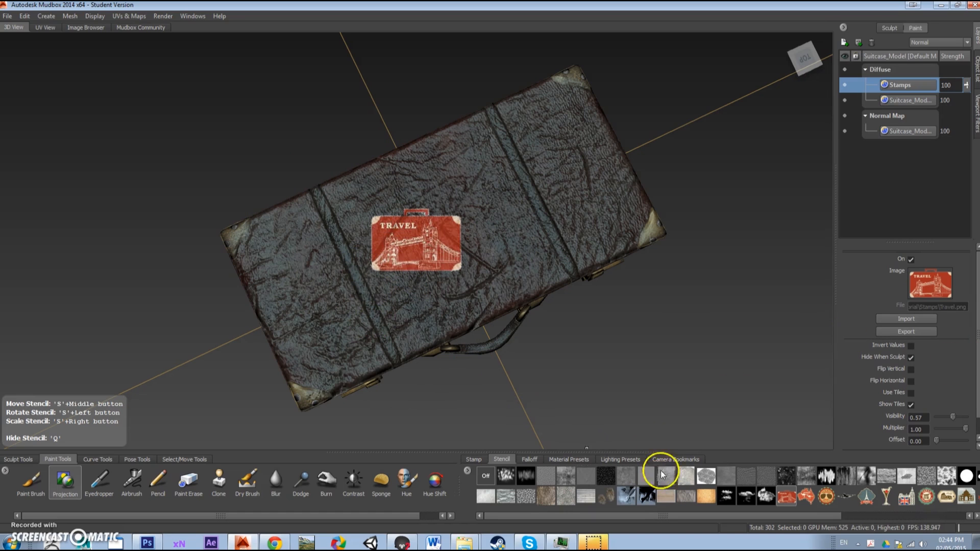
# Project more stamp stencils, including Sydney.png, Summer_holiday.png, Paris.png and Aviation.png, onto the suitcase's lid and sides on the Stamps layer.
pyautogui.moveTo(693, 437)
pyautogui.mouseDown()
pyautogui.moveTo(636, 330)
pyautogui.moveTo(810, 339)
pyautogui.moveTo(695, 443)
pyautogui.mouseUp()
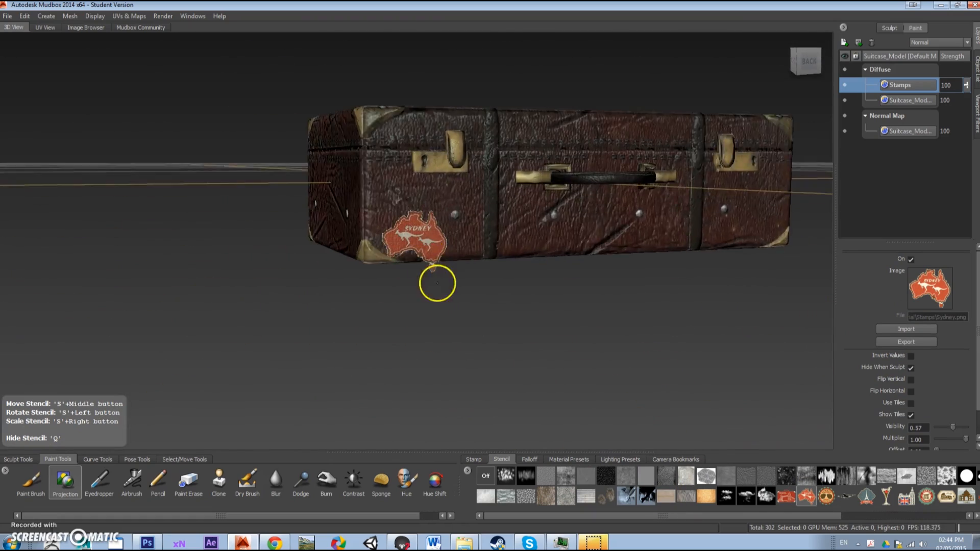
pyautogui.moveTo(438, 280); pyautogui.dragTo(407, 282)
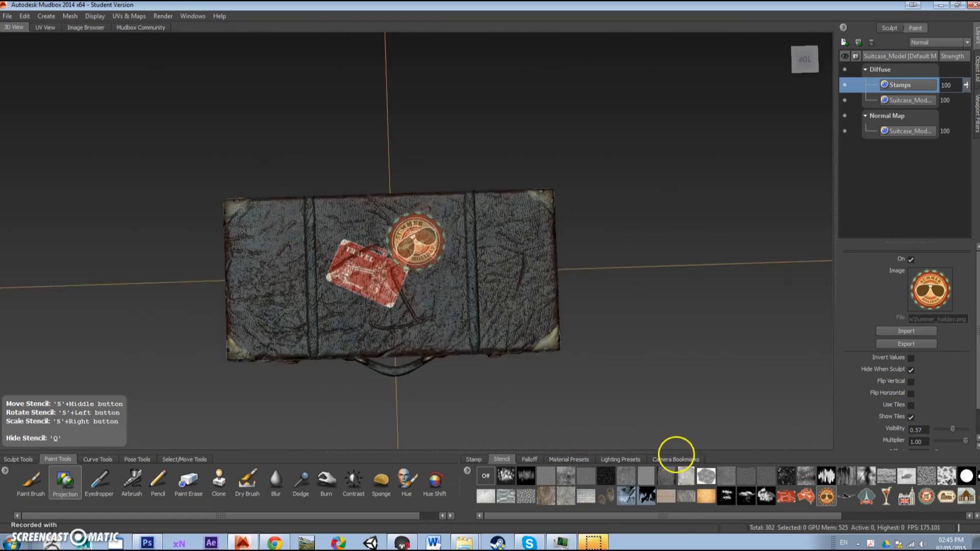
pyautogui.moveTo(678, 455); pyautogui.dragTo(109, 400)
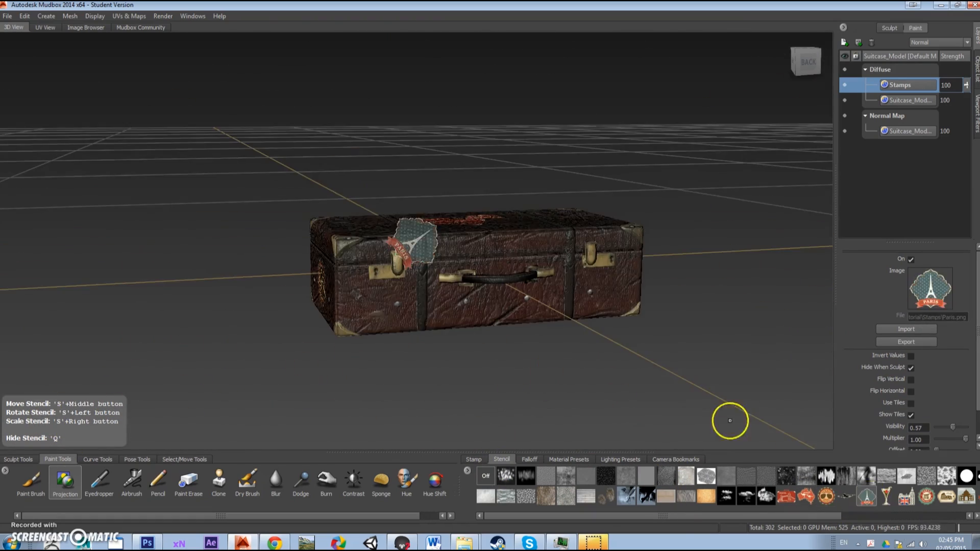
pyautogui.moveTo(729, 418); pyautogui.dragTo(386, 289)
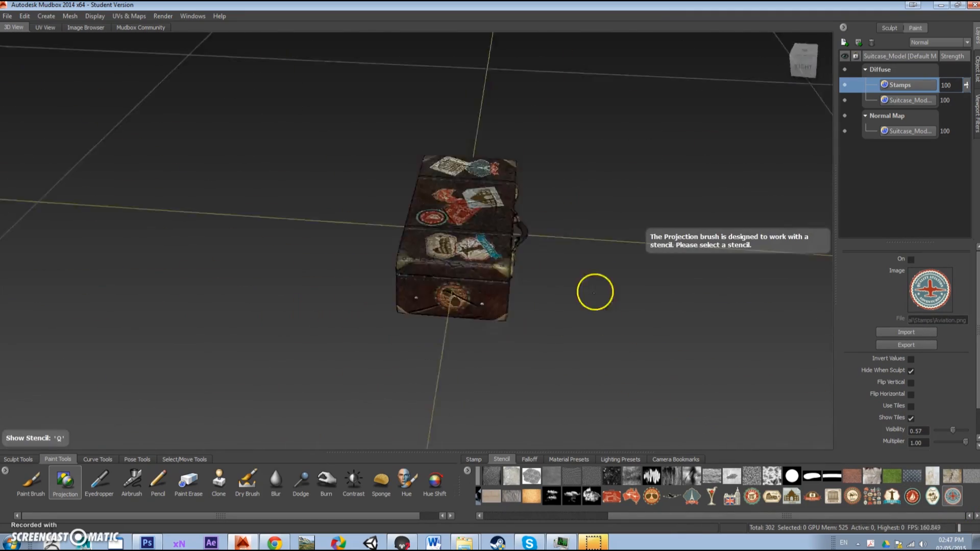
pyautogui.moveTo(595, 292); pyautogui.dragTo(128, 194)
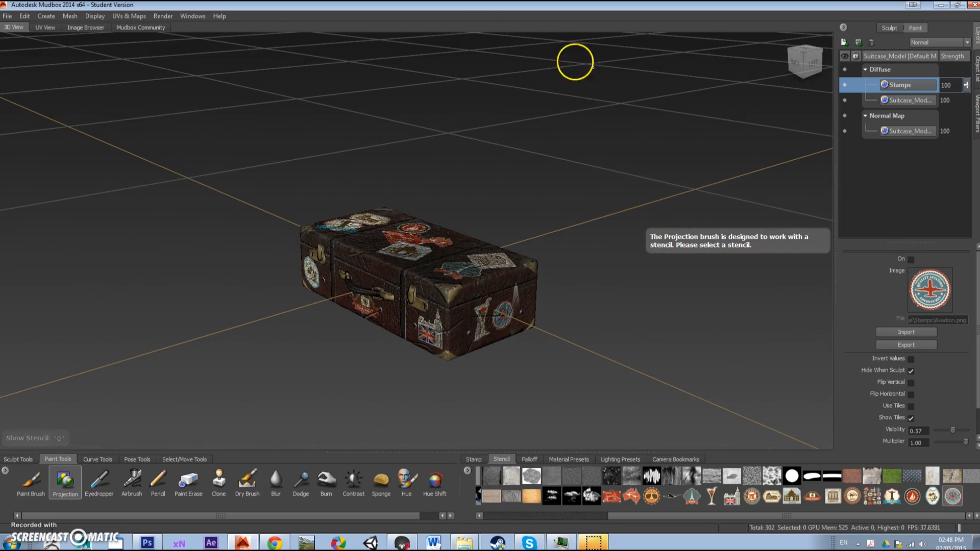
# Export the Stamps paint layer as the PNG [8 bit, RGBA] file Stickers into the Tutorial-texture folder of Suit_case-Tutorial.
pyautogui.rightClick(896, 88)
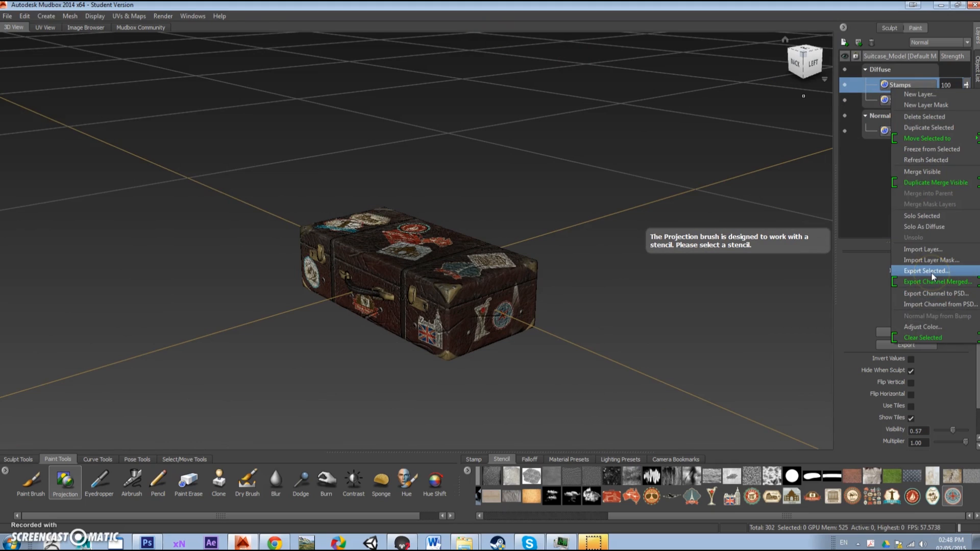
pyautogui.click(926, 271)
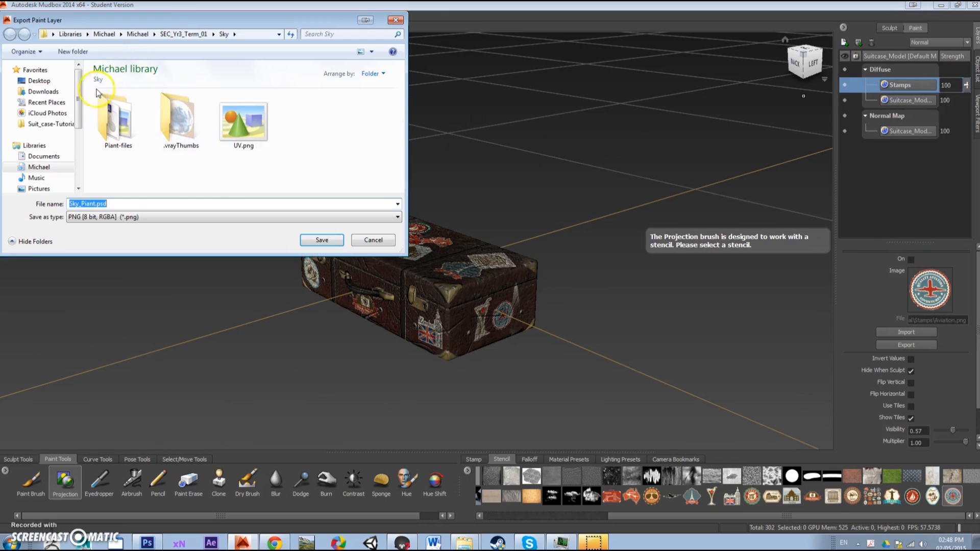
pyautogui.click(50, 124)
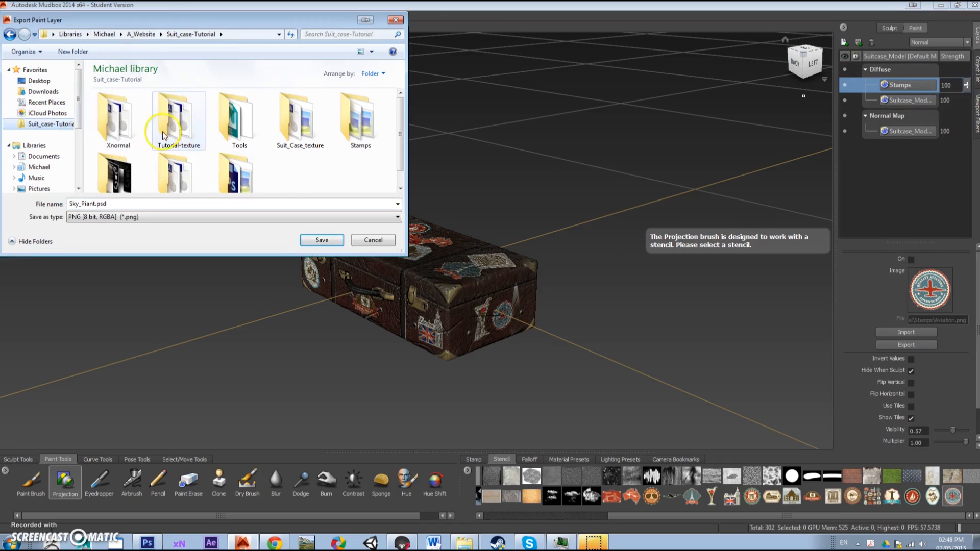
pyautogui.doubleClick(174, 125)
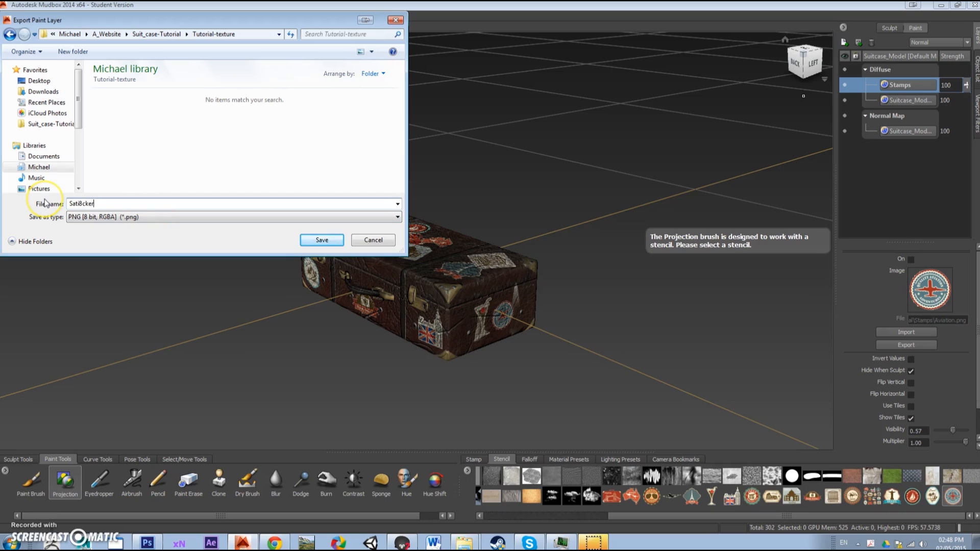
pyautogui.press('BackSpace')
pyautogui.press('BackSpace')
pyautogui.press('BackSpace')
pyautogui.press('BackSpace')
pyautogui.press('BackSpace')
pyautogui.press('BackSpace')
pyautogui.press('BackSpace')
pyautogui.press('BackSpace')
pyautogui.write('Sti')
pyautogui.press('Return')
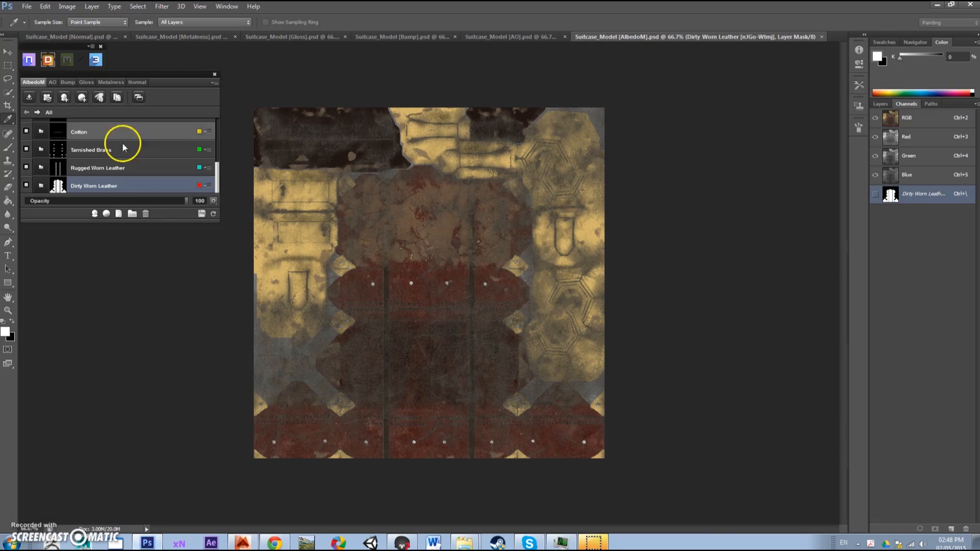
# In Photoshop, close the current DDO project, saving it first, and dismiss the DDO layer window.
pyautogui.click(213, 82)
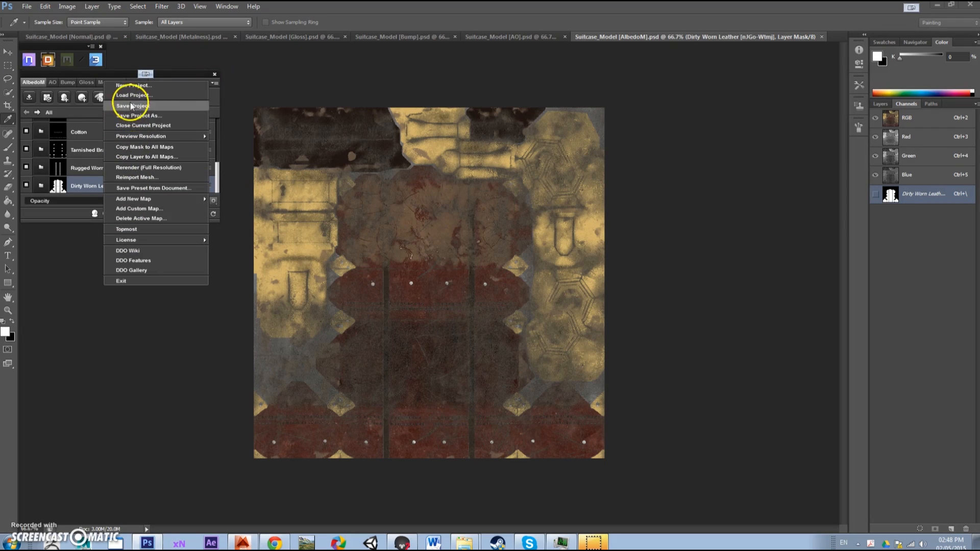
pyautogui.click(137, 126)
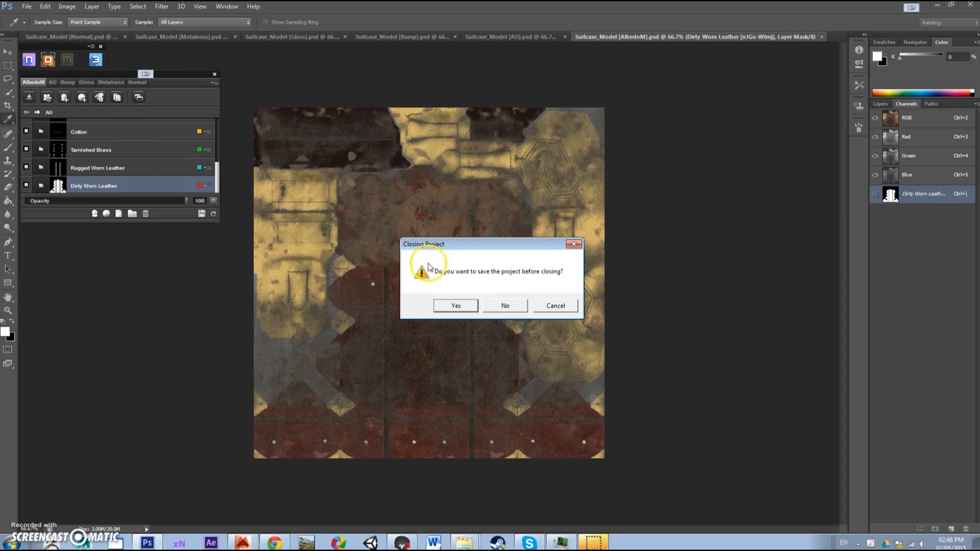
pyautogui.click(456, 306)
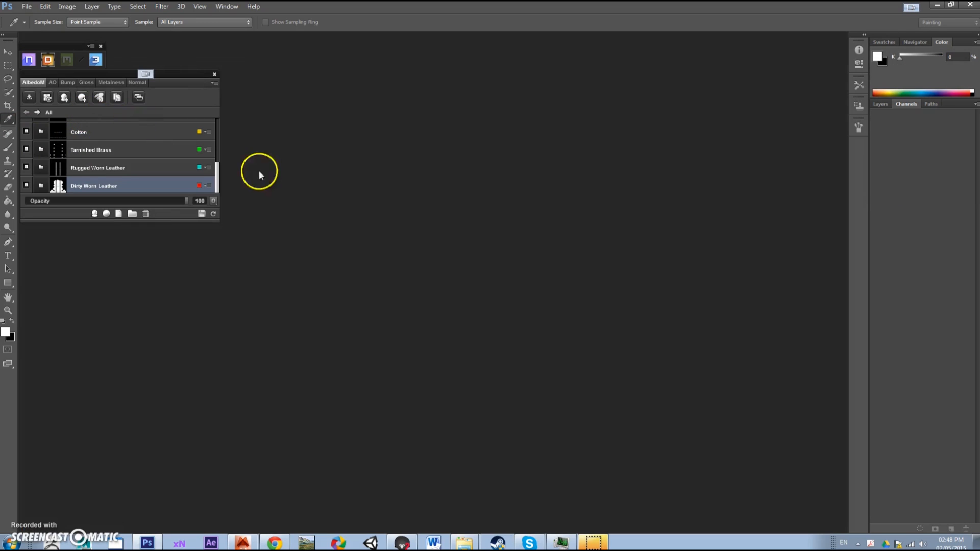
pyautogui.click(148, 75)
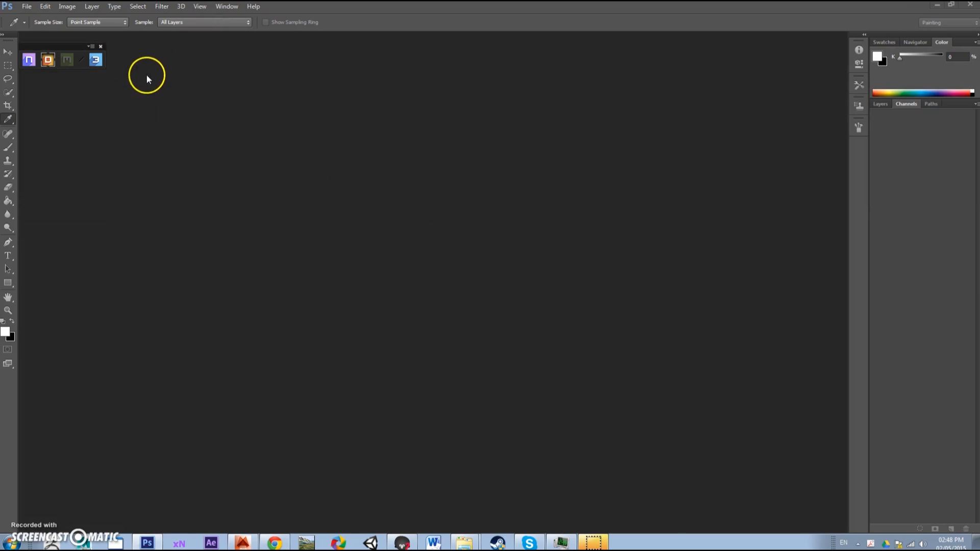
# Open the Suitcase_Model Albedo, AO, Metallic and Normal Targa maps from the Tutorial-texture folder.
pyautogui.click(29, 7)
pyautogui.click(39, 28)
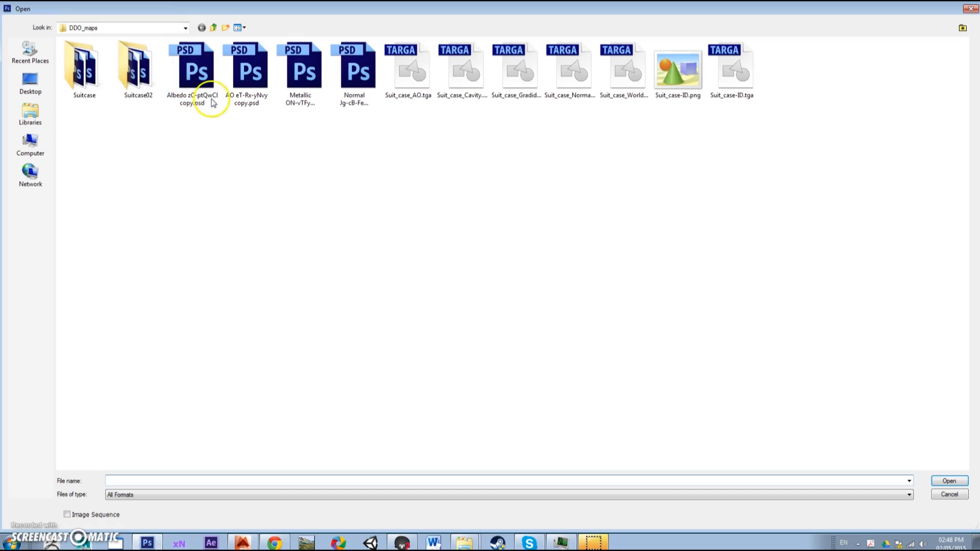
pyautogui.click(217, 27)
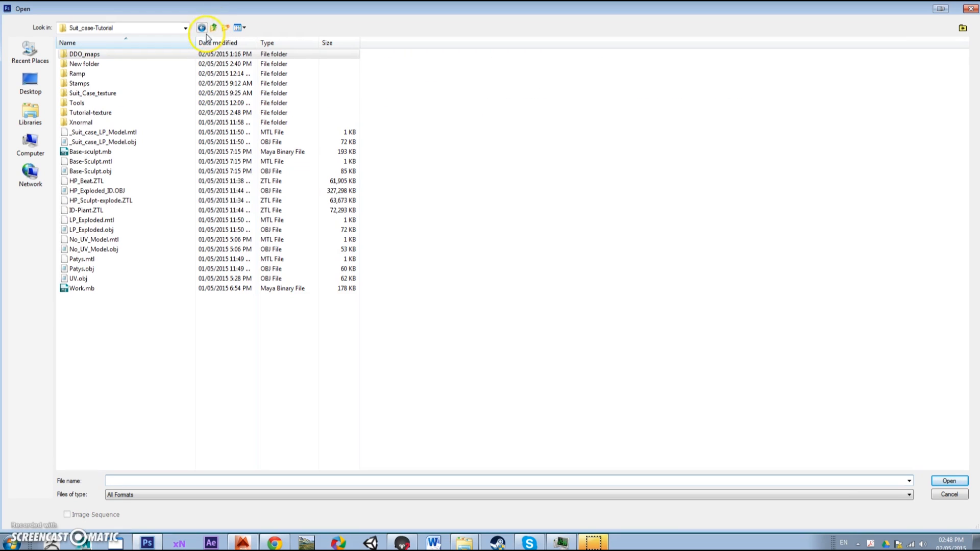
pyautogui.doubleClick(91, 115)
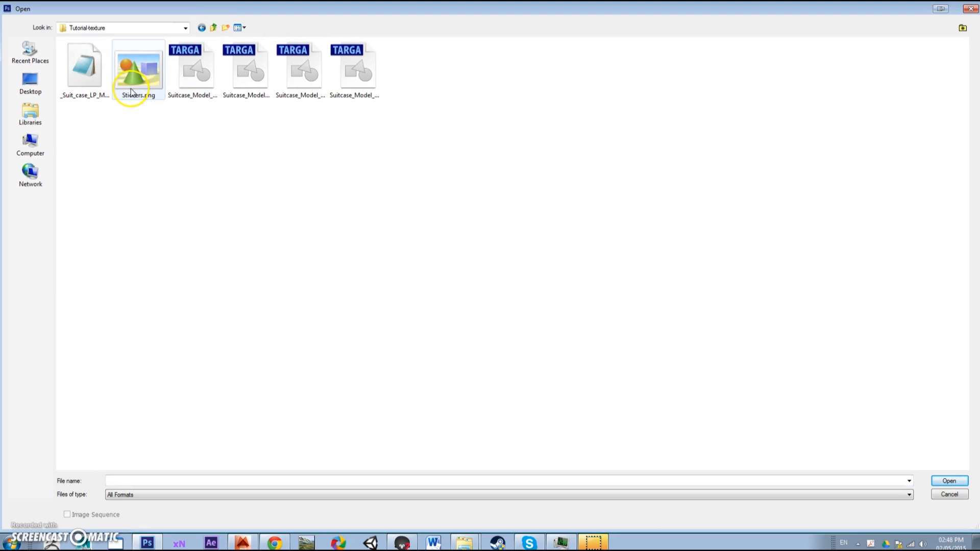
pyautogui.moveTo(179, 127); pyautogui.dragTo(523, 17)
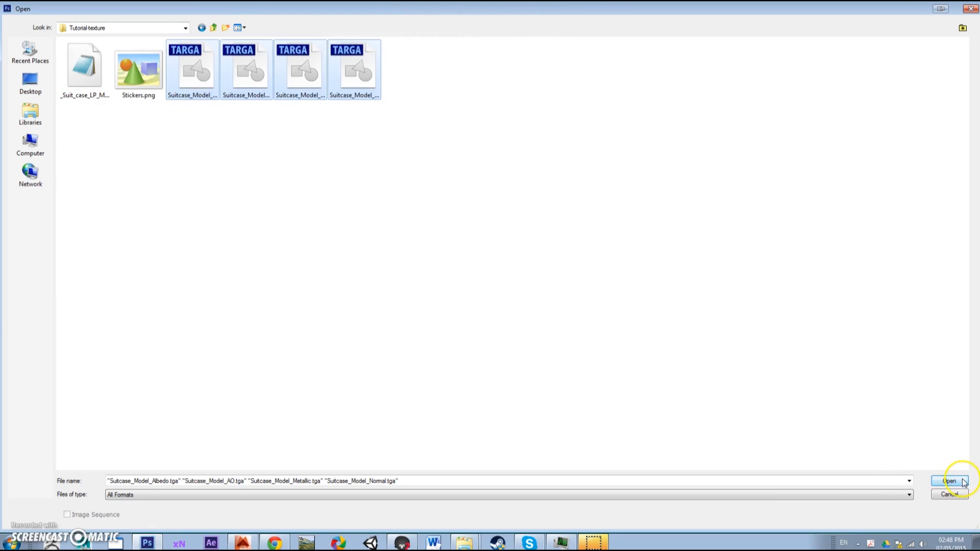
pyautogui.click(963, 482)
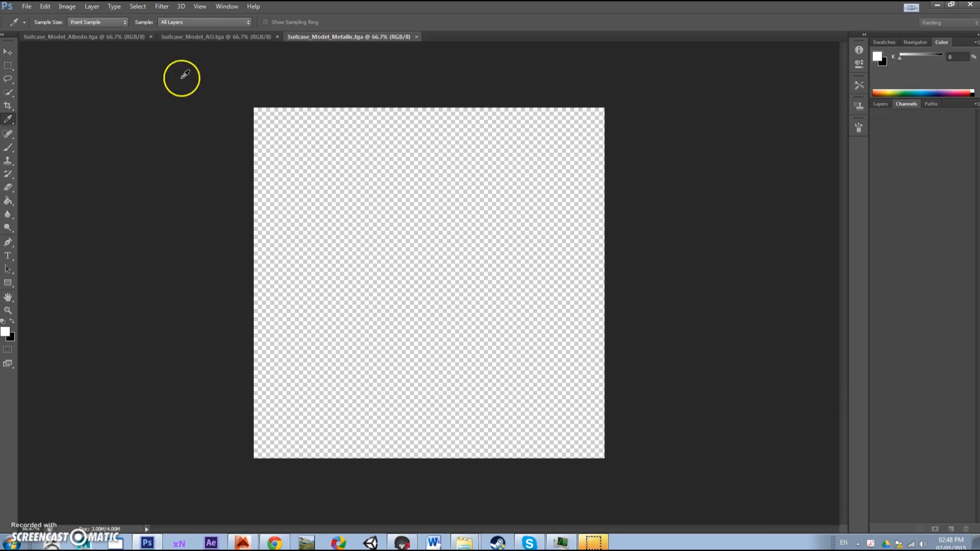
# Bring up the albedo map and open Stickers.png from the Tutorial-texture folder.
pyautogui.click(46, 37)
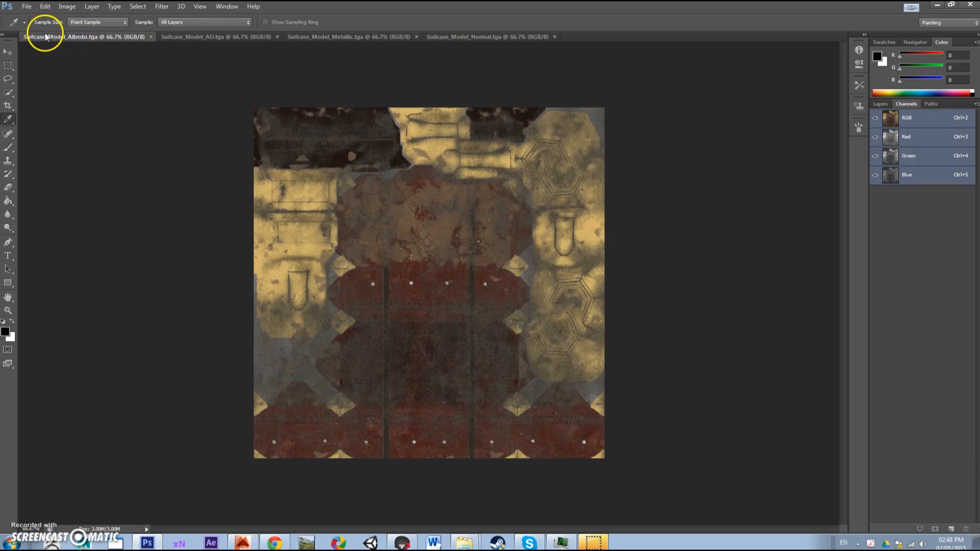
pyautogui.click(27, 6)
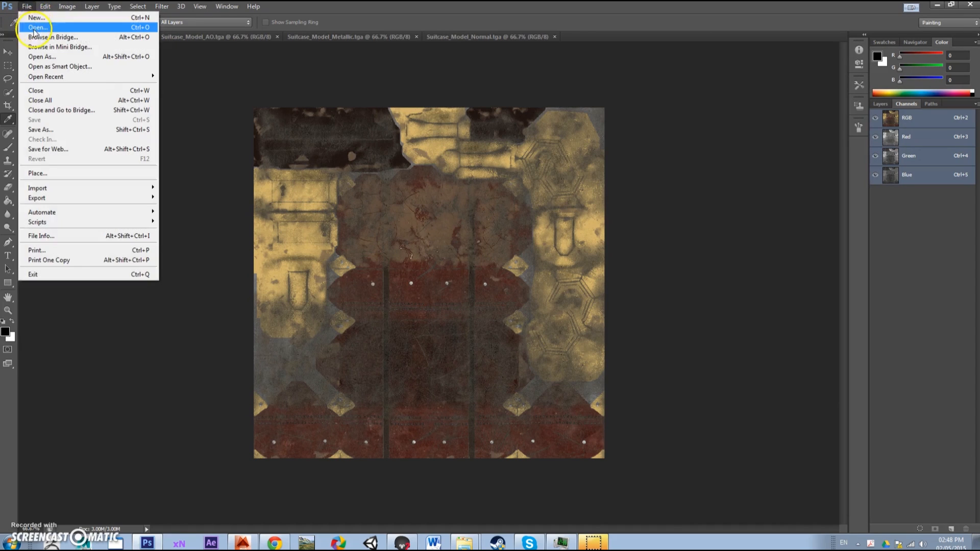
pyautogui.click(37, 27)
pyautogui.doubleClick(146, 75)
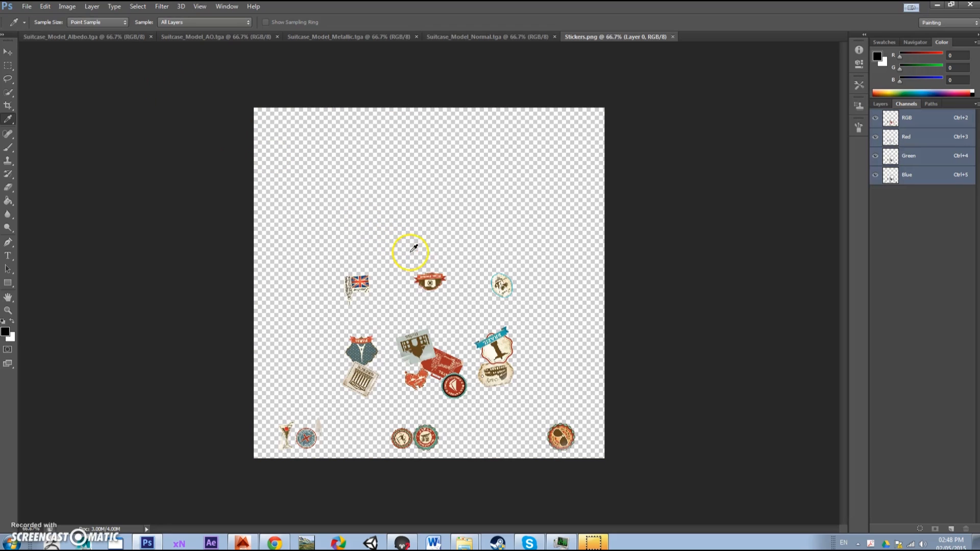
# Outline the stray smudges beside the aviation and cocktail stamps with the Polygonal Lasso and delete them from Stickers.png.
pyautogui.hotkey('ctrl', '+')
pyautogui.scroll(-3, 427, 344)
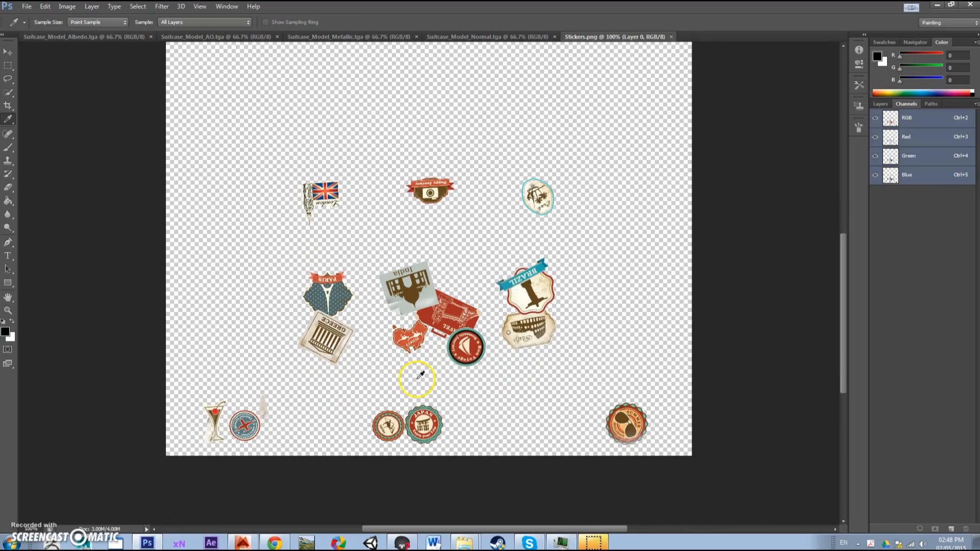
pyautogui.scroll(2, 298, 337)
pyautogui.scroll(-3, 301, 339)
pyautogui.hotkey('ctrl', '+')
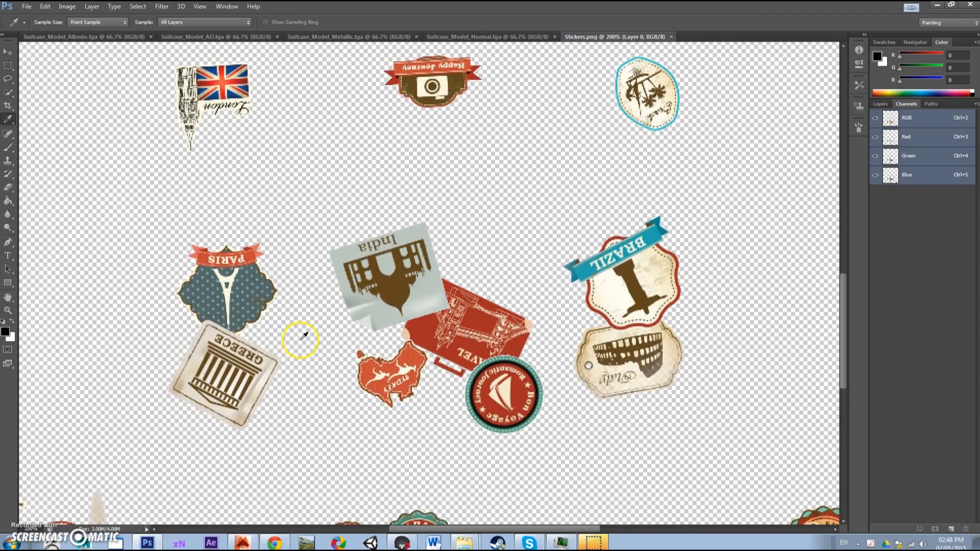
pyautogui.scroll(-3, 295, 339)
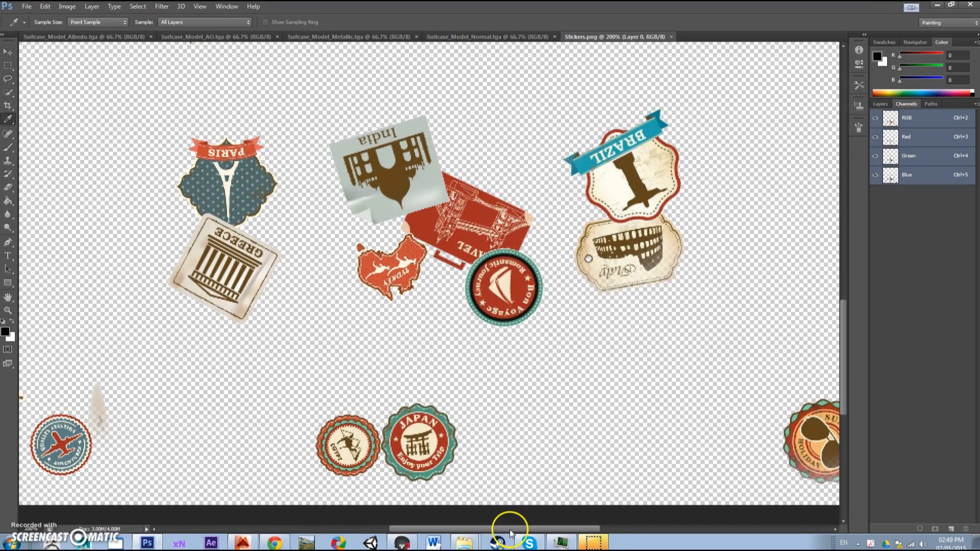
pyautogui.moveTo(508, 529); pyautogui.dragTo(474, 528)
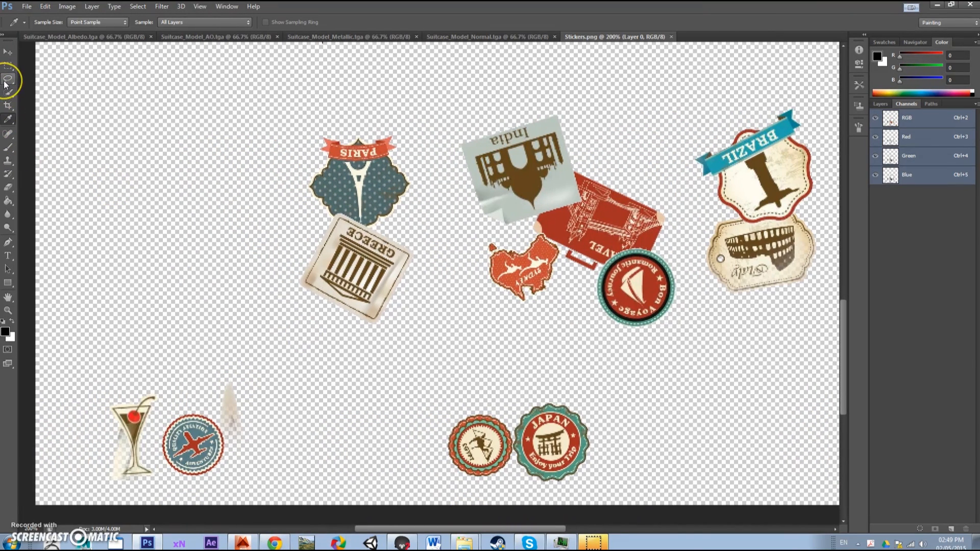
pyautogui.click(5, 84)
pyautogui.click(43, 88)
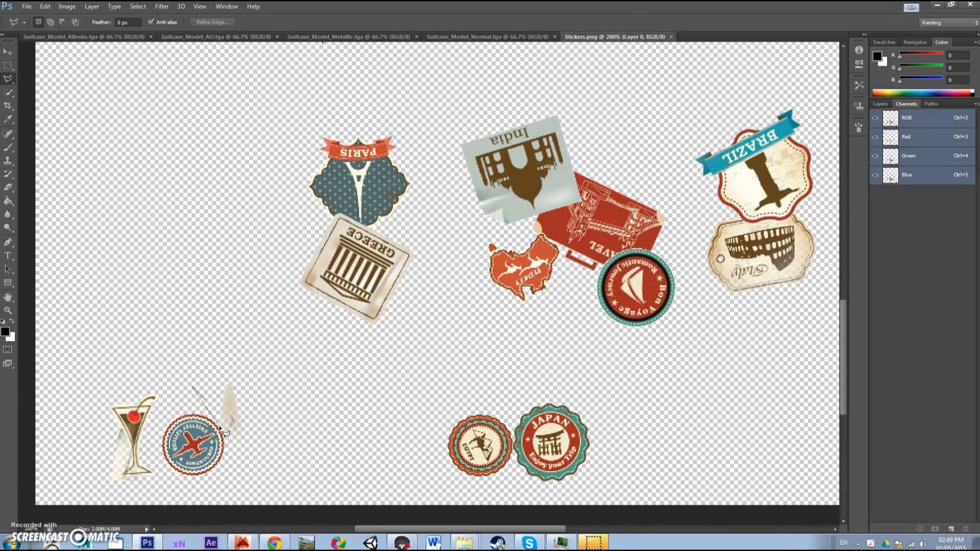
pyautogui.click(204, 401)
pyautogui.press('Delete')
pyautogui.hotkey('ctrl', 'd')
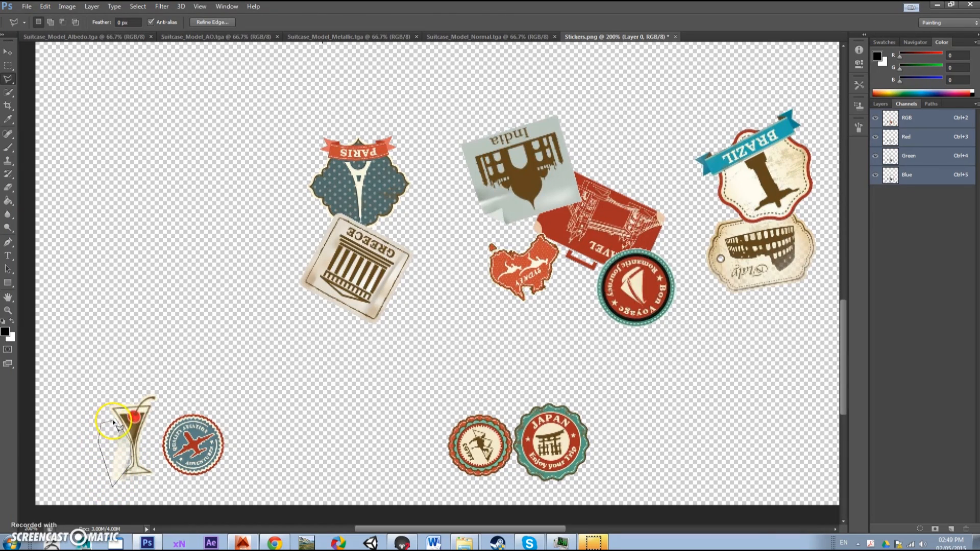
# Copy the whole Stickers.png image and paste it in place onto Suitcase_Model_Albedo.tga.
pyautogui.click(7, 65)
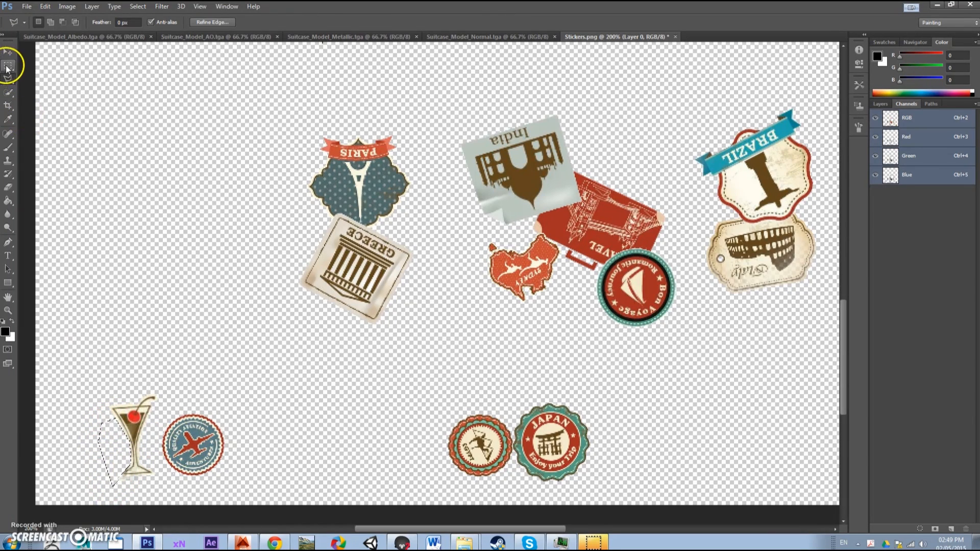
pyautogui.hotkey('ctrl', 'a')
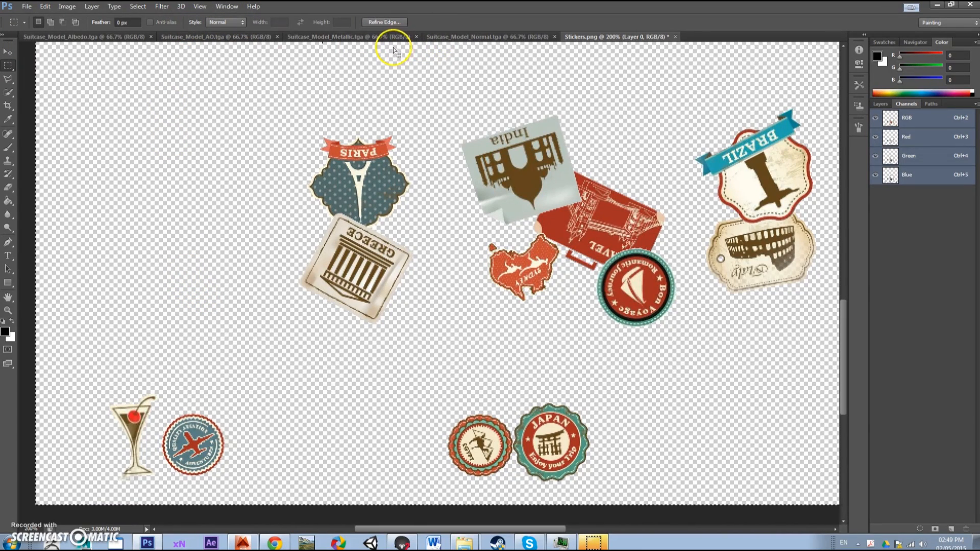
pyautogui.click(118, 35)
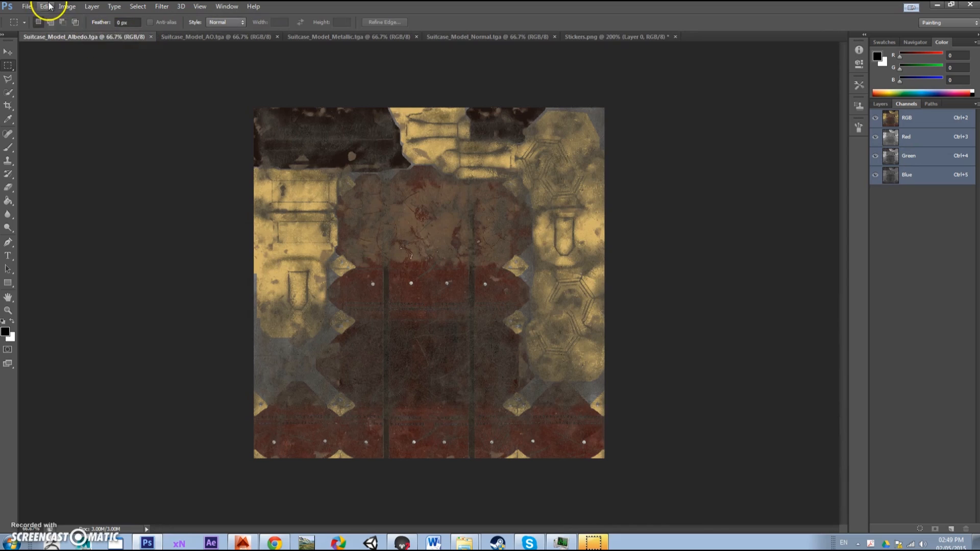
pyautogui.click(45, 6)
pyautogui.click(205, 105)
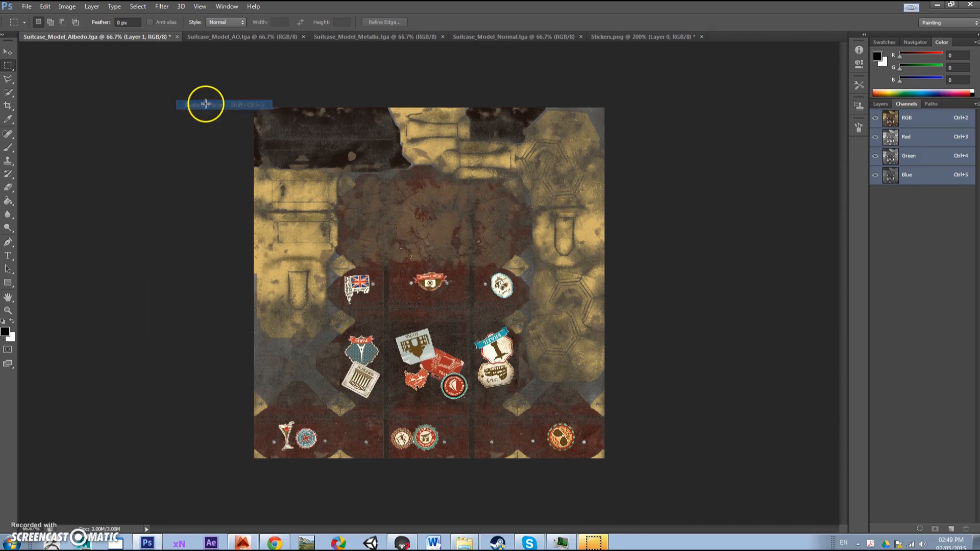
# Inspect the pasted stickers across the albedo map and show the document's layers.
pyautogui.hotkey('ctrl', '+')
pyautogui.scroll(-4, 490, 234)
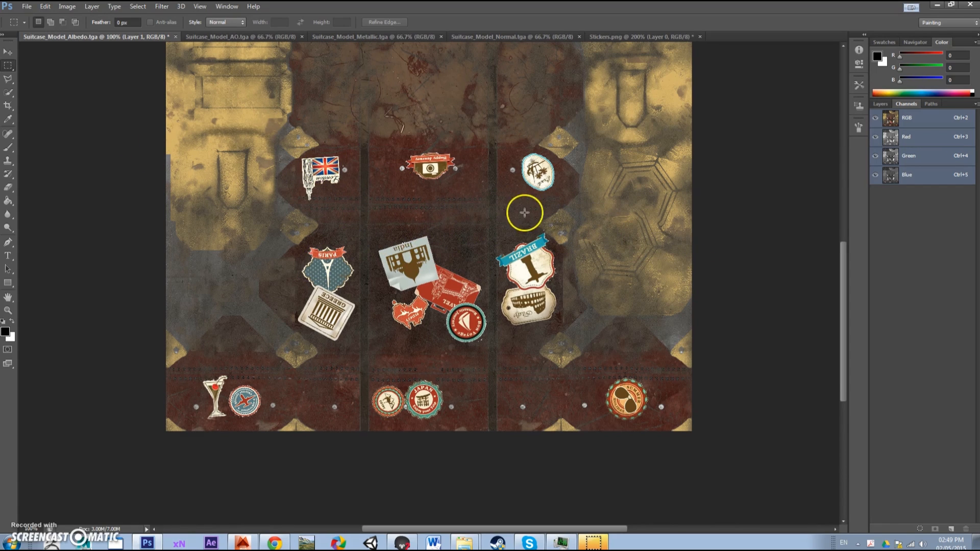
pyautogui.scroll(3, 317, 164)
pyautogui.scroll(2, 317, 163)
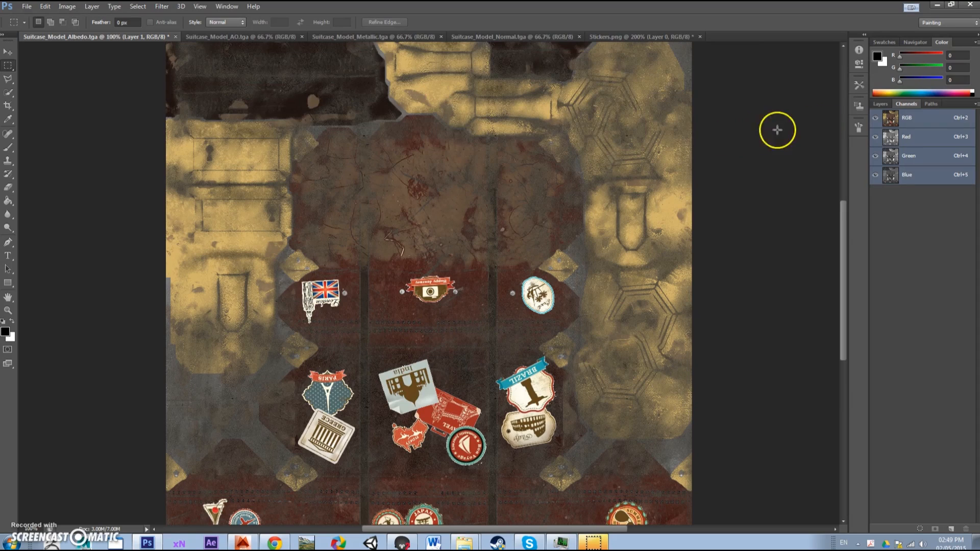
pyautogui.click(883, 104)
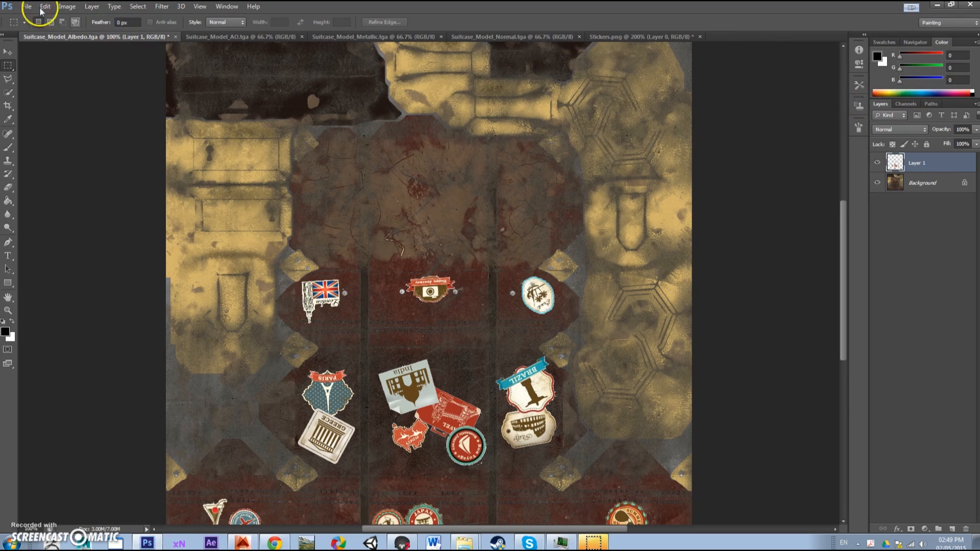
# Save the albedo map with its stickers in Targa format, replacing Suitcase_Model_Albedo.tga, and check its channels.
pyautogui.click(24, 7)
pyautogui.click(36, 126)
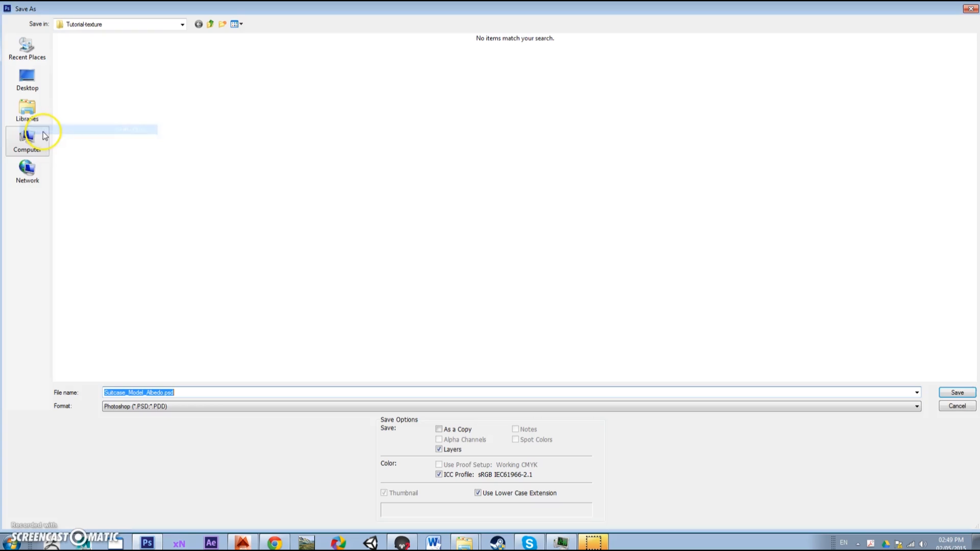
pyautogui.click(162, 406)
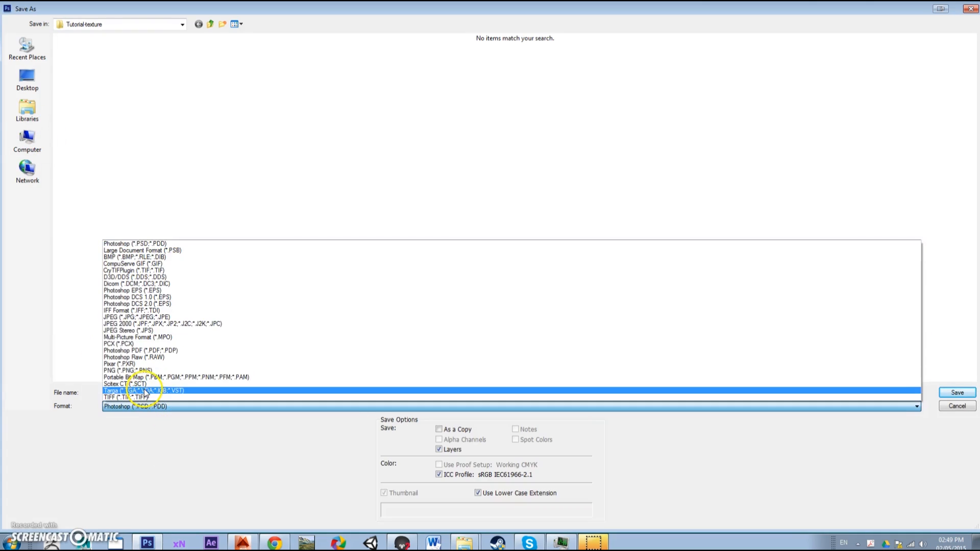
pyautogui.click(164, 358)
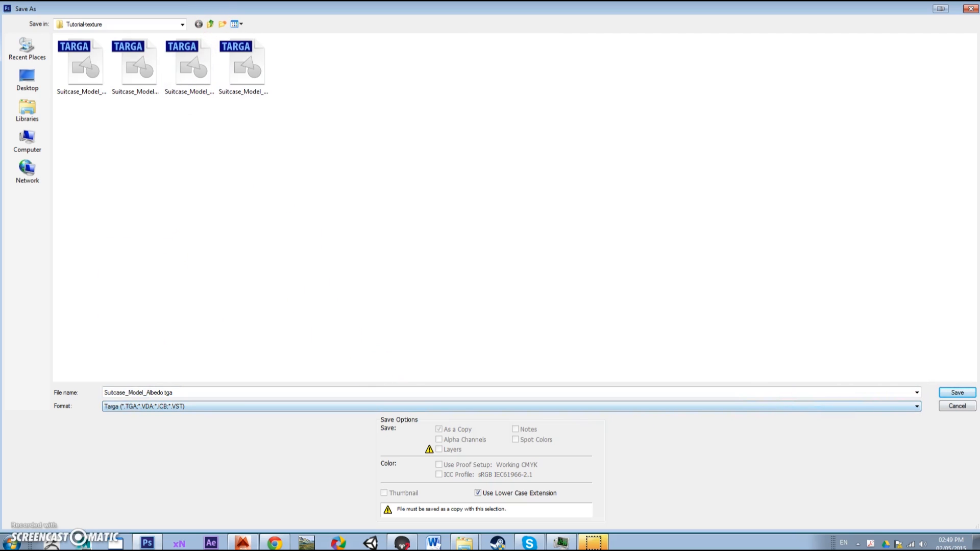
pyautogui.click(957, 394)
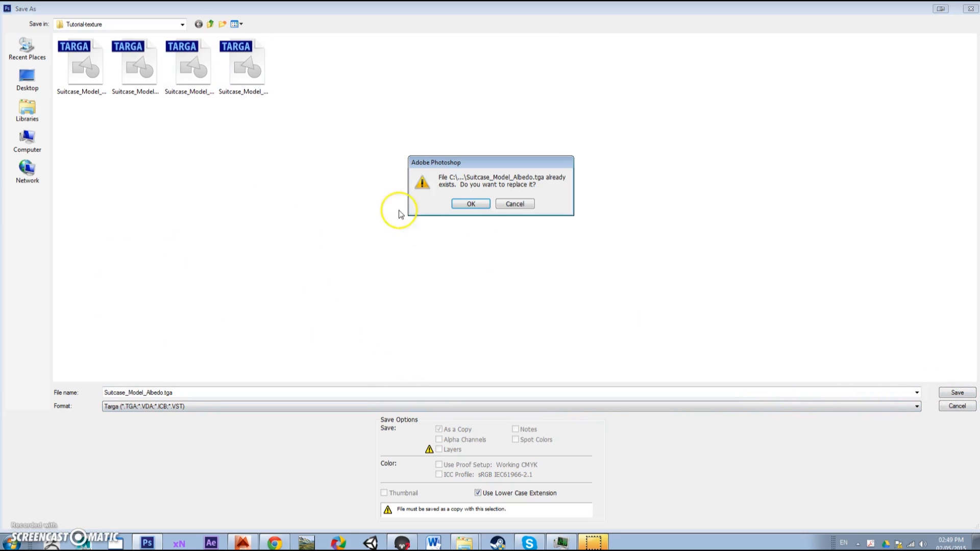
pyautogui.click(468, 204)
pyautogui.click(436, 148)
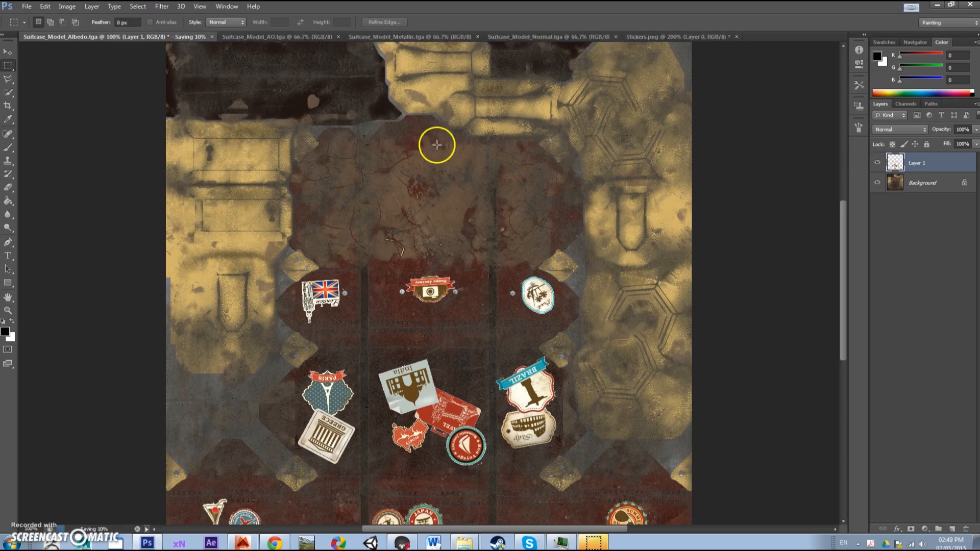
pyautogui.click(905, 104)
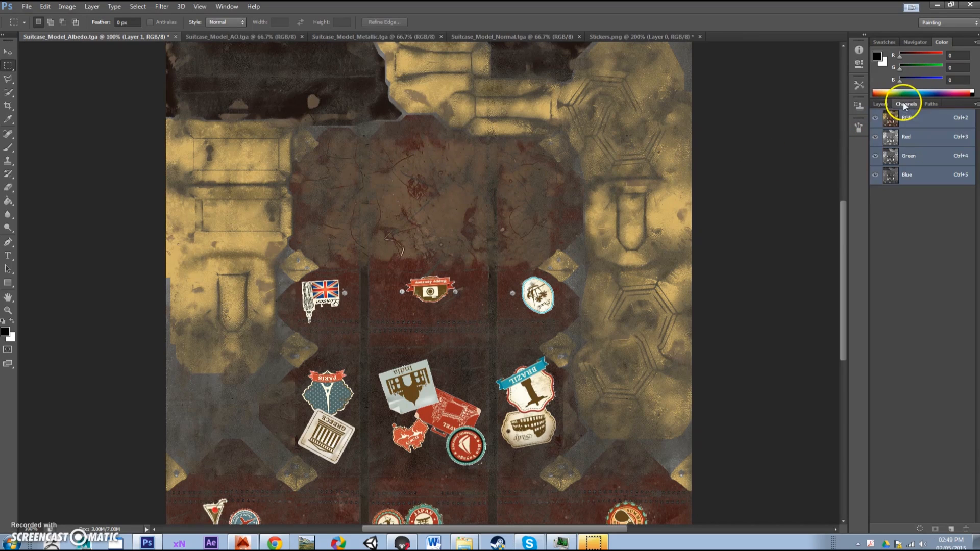
pyautogui.click(878, 104)
# Paste the copied stickers in place onto Suitcase_Model_AO.tga.
pyautogui.click(190, 37)
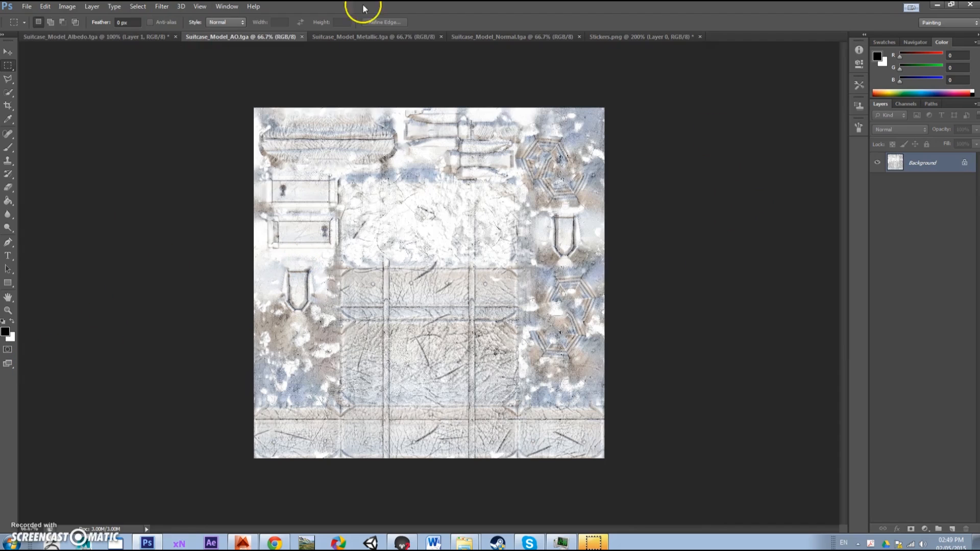
pyautogui.click(45, 6)
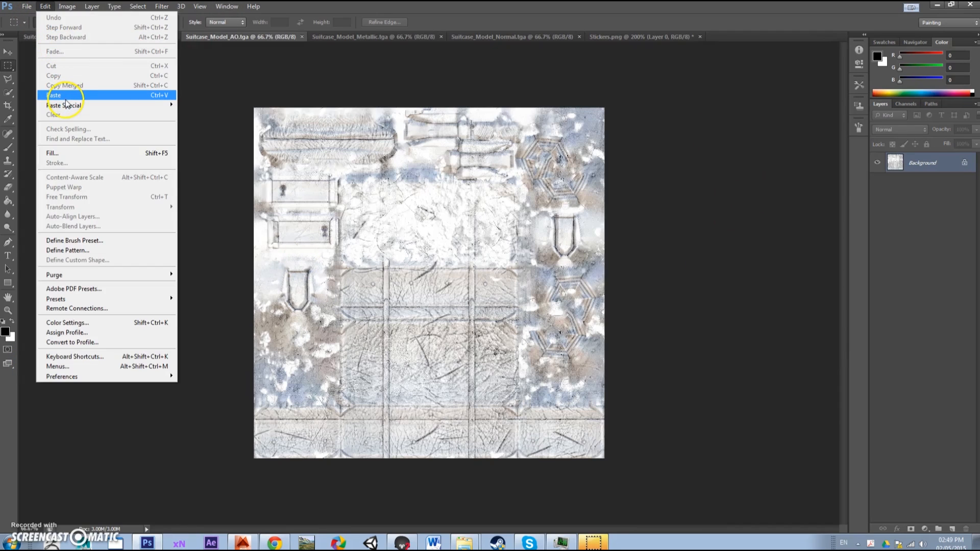
pyautogui.moveTo(69, 105)
pyautogui.click(189, 100)
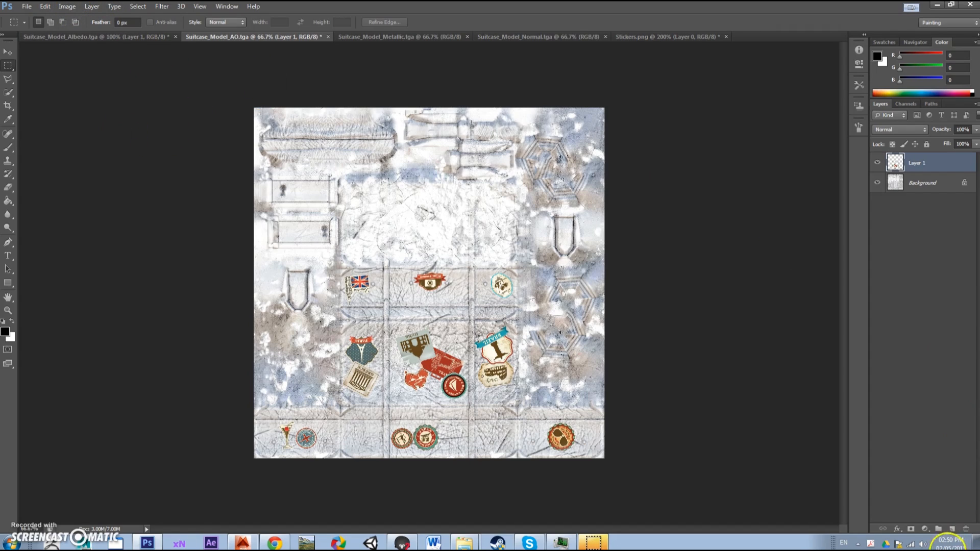
# Give the sticker layer of the AO map a Color Overlay in light grey eaeaea.
pyautogui.click(896, 529)
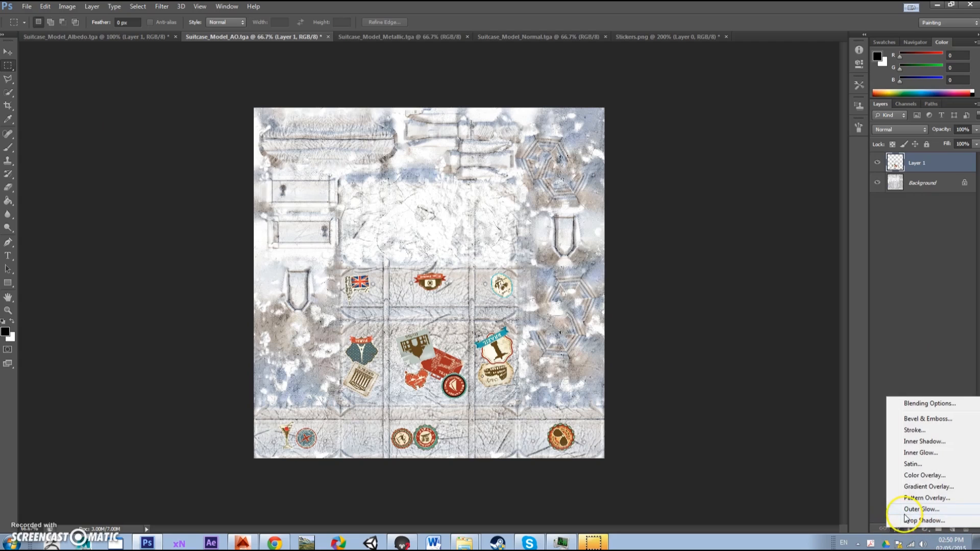
pyautogui.click(910, 480)
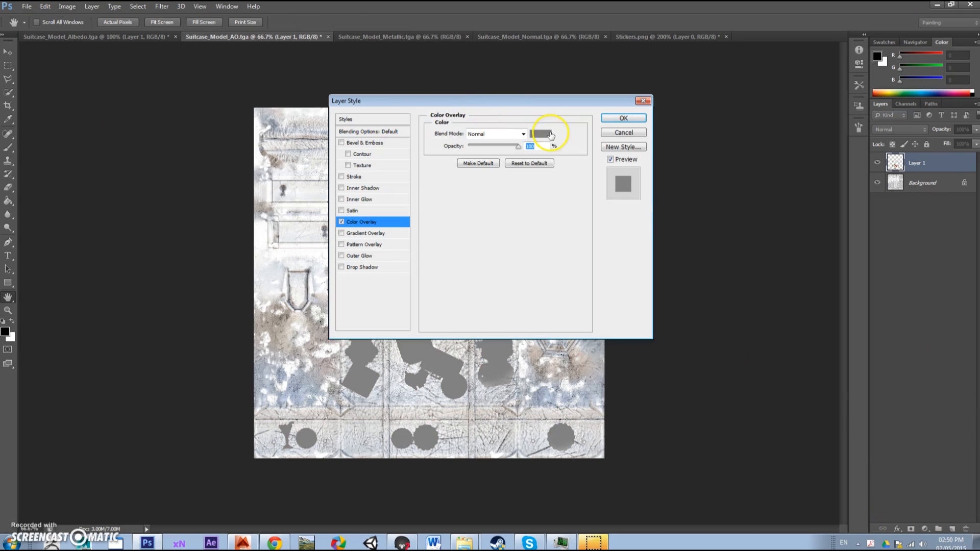
pyautogui.click(550, 136)
pyautogui.click(231, 117)
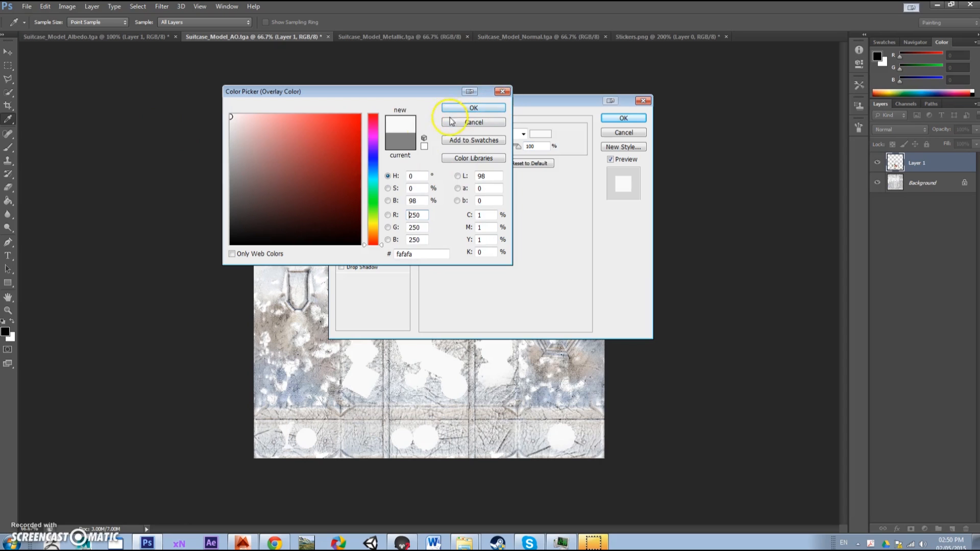
pyautogui.click(230, 140)
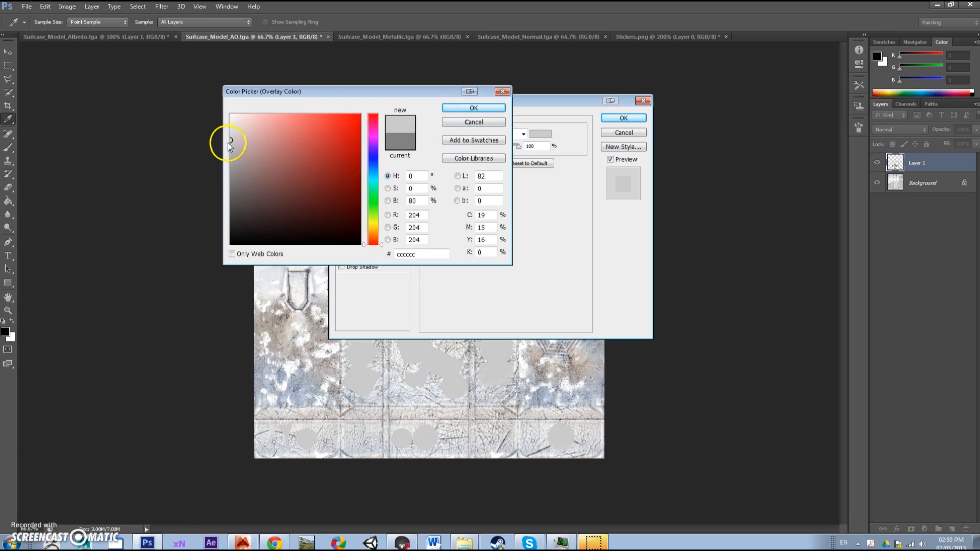
pyautogui.click(230, 124)
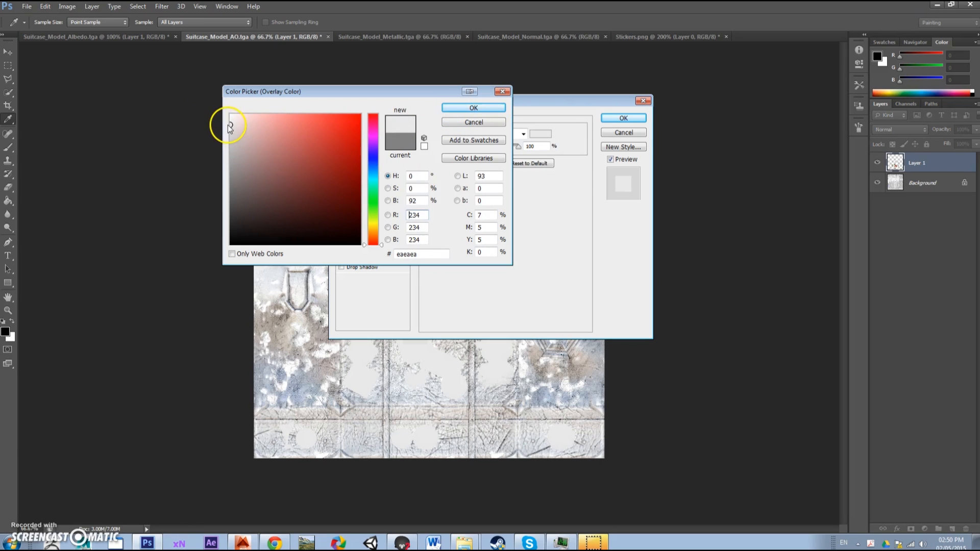
pyautogui.click(457, 111)
pyautogui.click(618, 119)
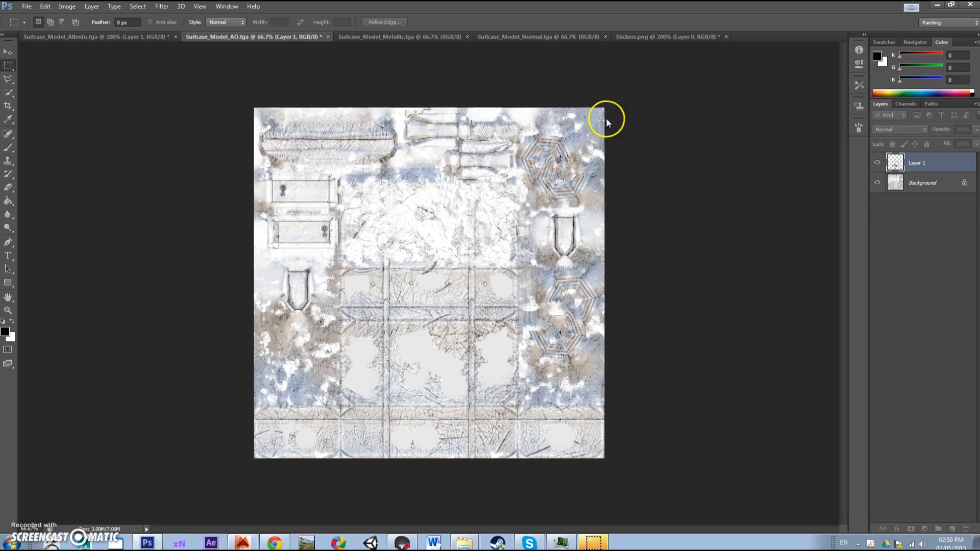
# Save the AO map in Targa format, replacing the existing Suitcase_Model_AO.tga.
pyautogui.click(23, 6)
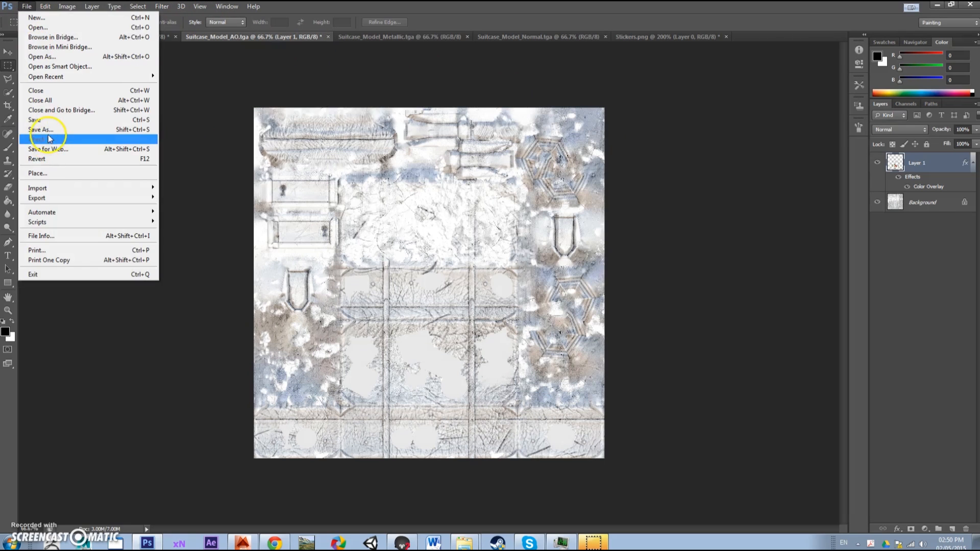
pyautogui.click(43, 130)
pyautogui.click(408, 405)
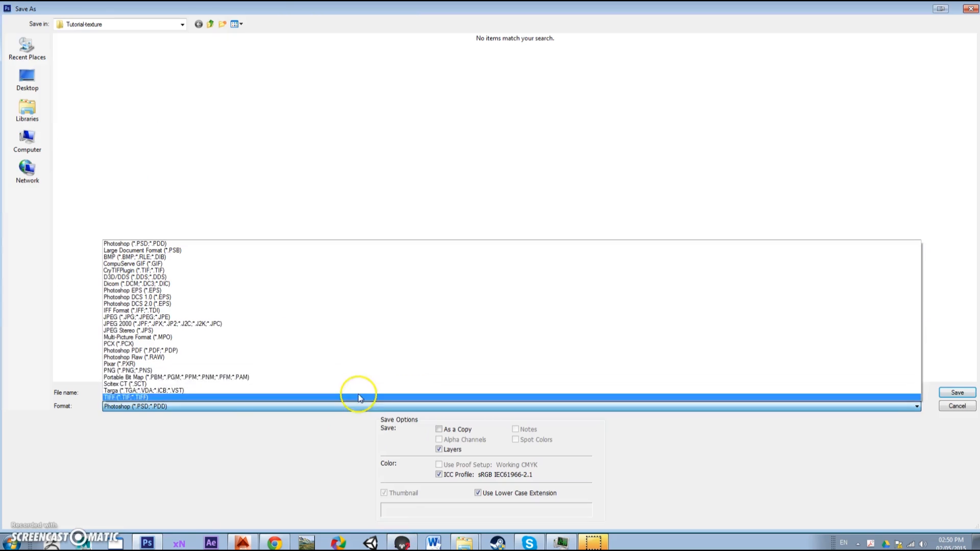
pyautogui.click(232, 391)
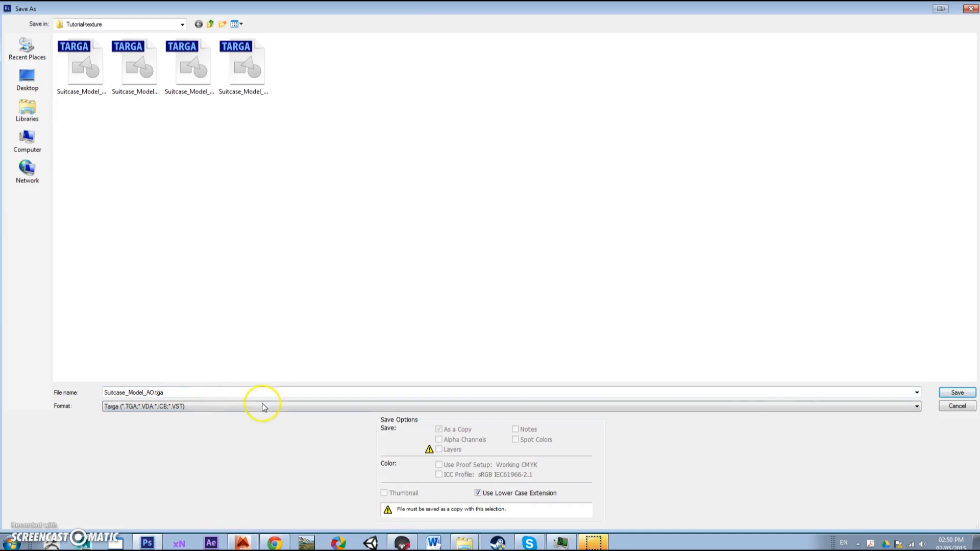
pyautogui.click(957, 392)
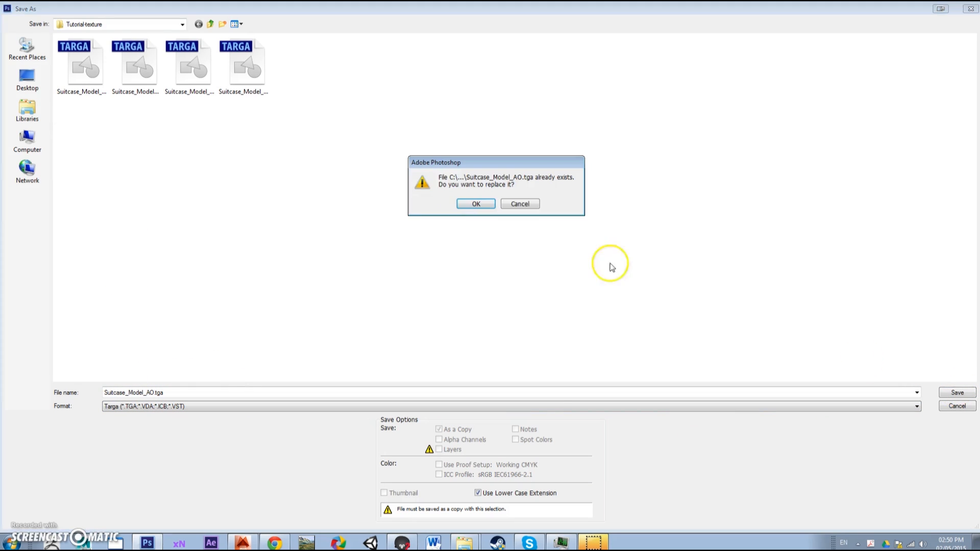
pyautogui.click(472, 204)
pyautogui.click(436, 148)
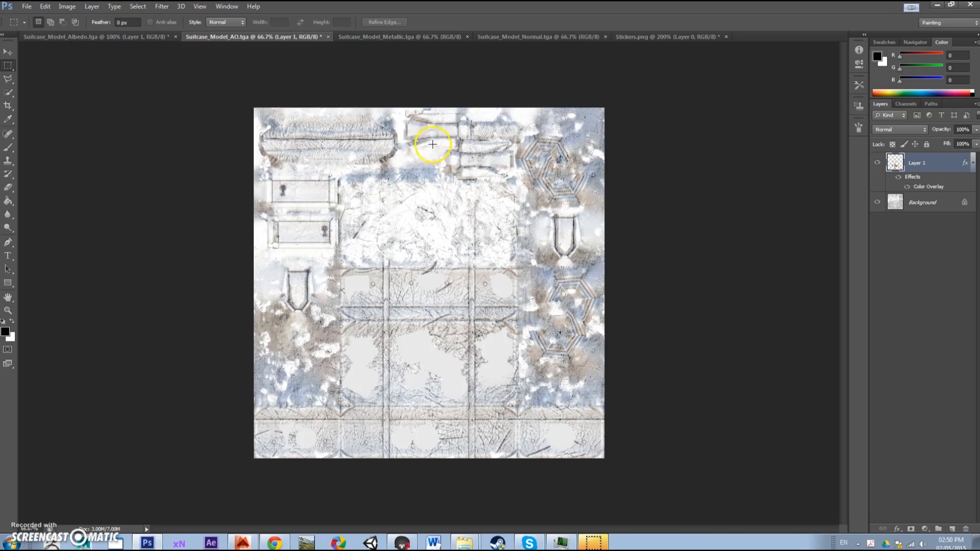
# Paste the copied stickers in place onto Suitcase_Model_Metallic.tga.
pyautogui.click(405, 37)
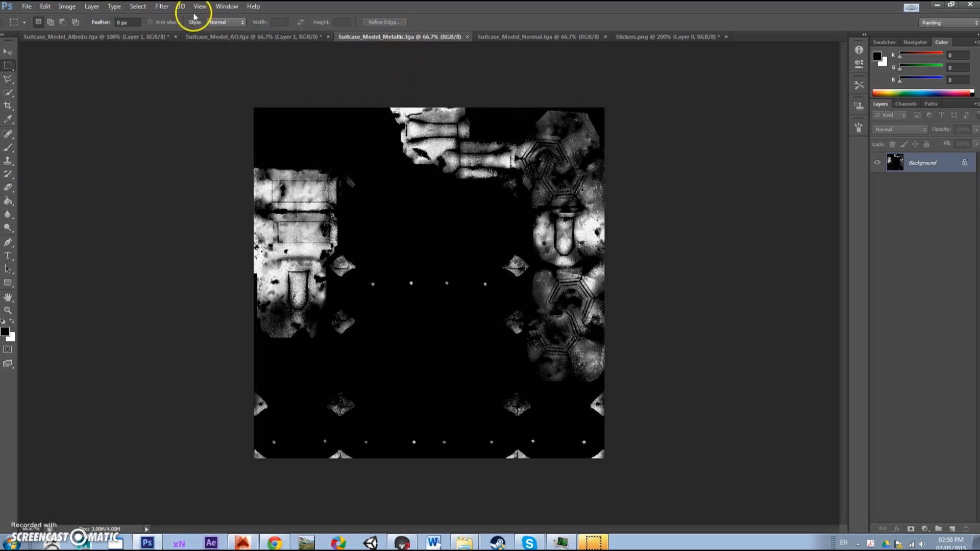
pyautogui.click(45, 6)
pyautogui.moveTo(86, 106)
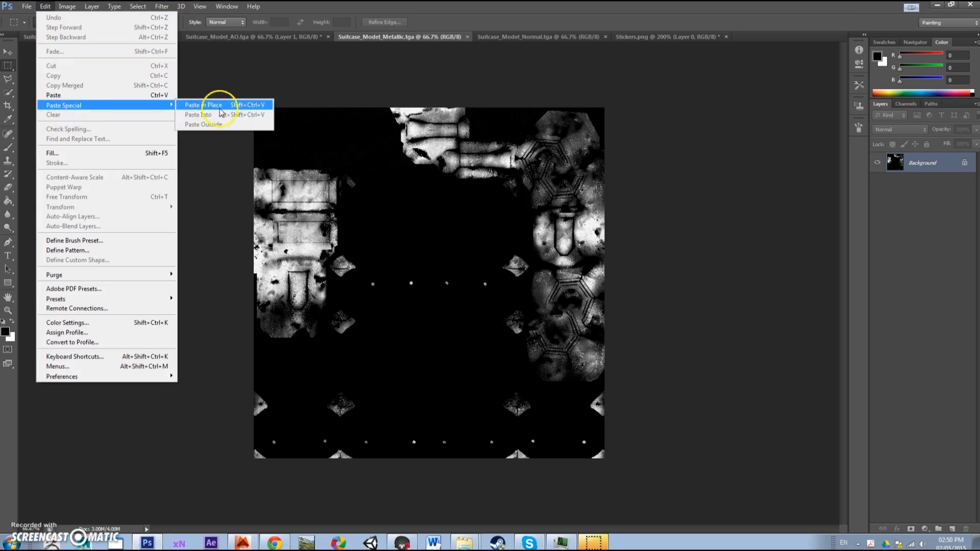
pyautogui.click(249, 107)
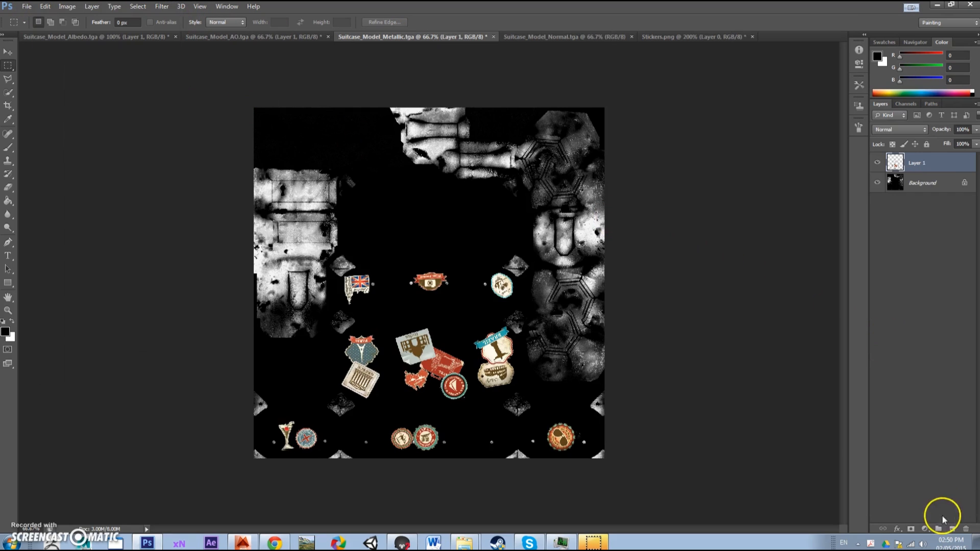
# Apply a black Color Overlay to the sticker layer of the metallic map.
pyautogui.click(898, 528)
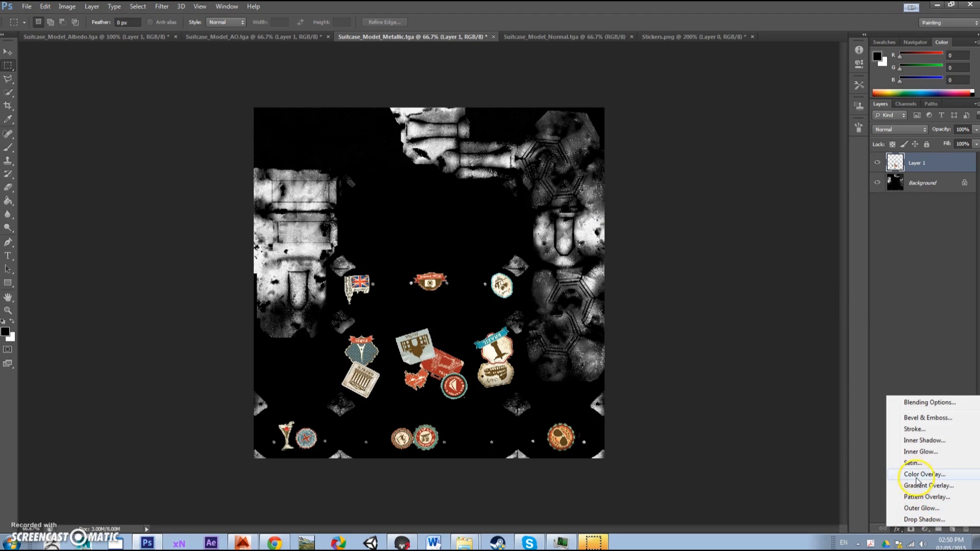
pyautogui.click(899, 474)
pyautogui.click(544, 135)
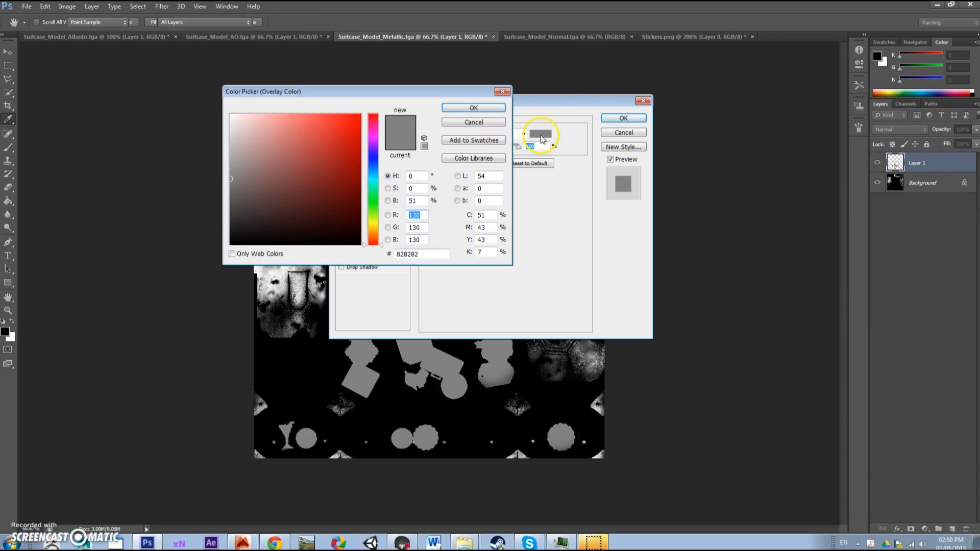
pyautogui.moveTo(312, 192); pyautogui.dragTo(254, 245)
pyautogui.click(489, 109)
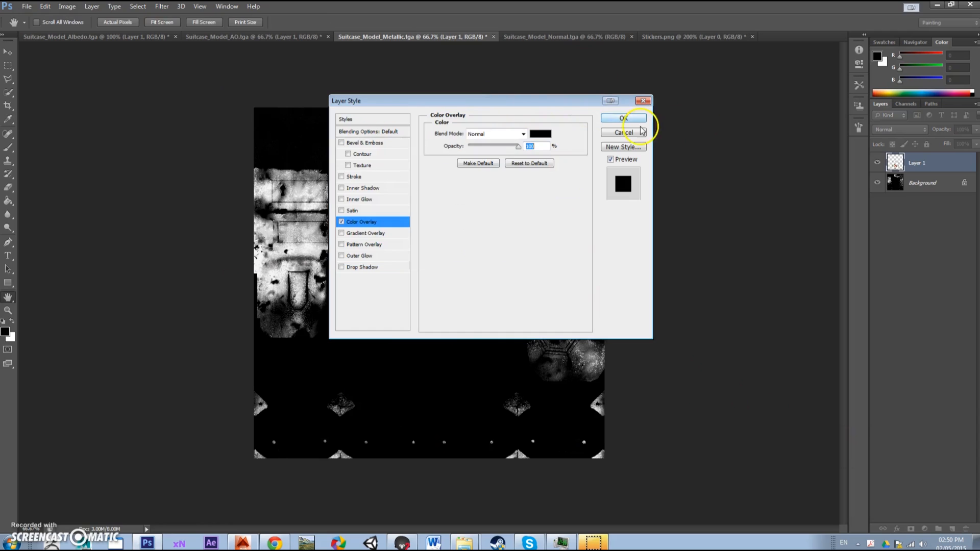
pyautogui.click(630, 120)
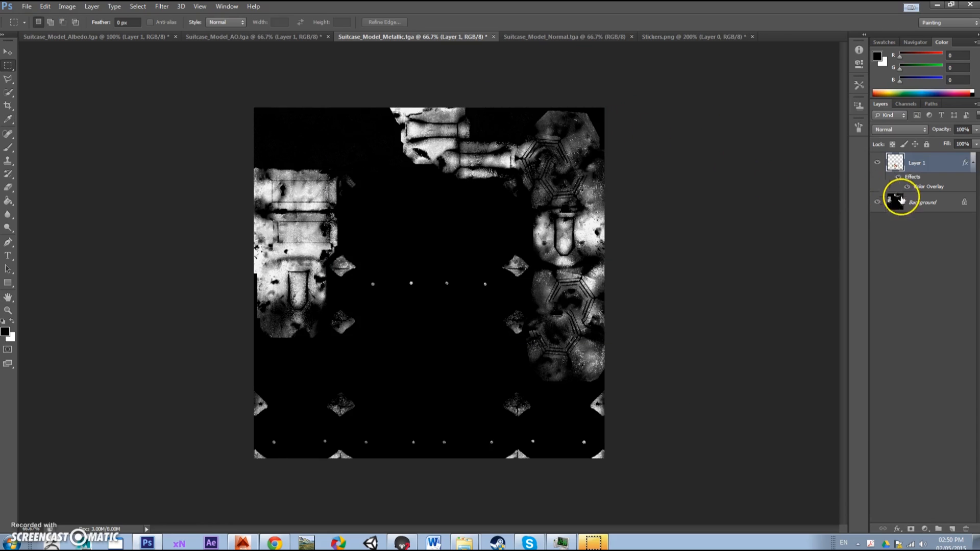
# Isolate the metallic map's Alpha 1 channel and paste the stickers in place into it.
pyautogui.click(905, 105)
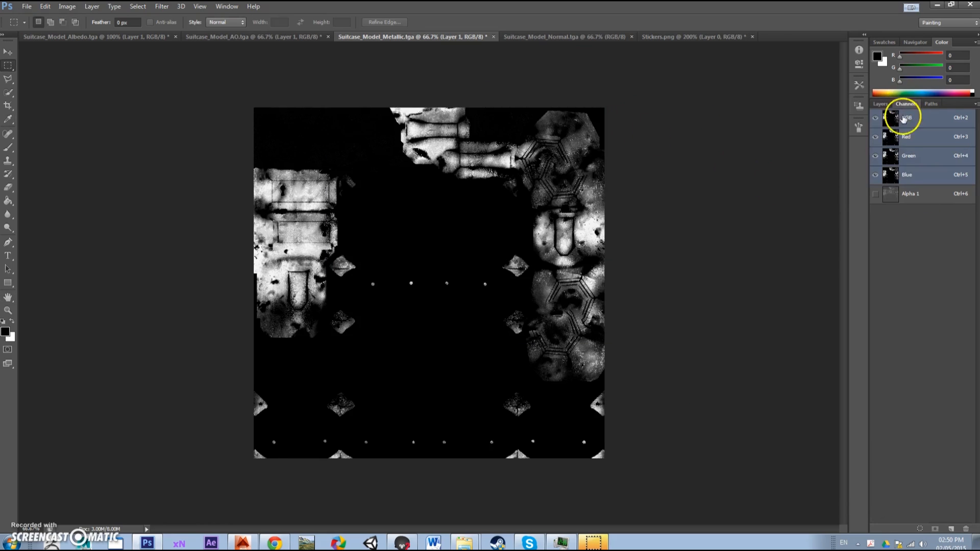
pyautogui.click(912, 197)
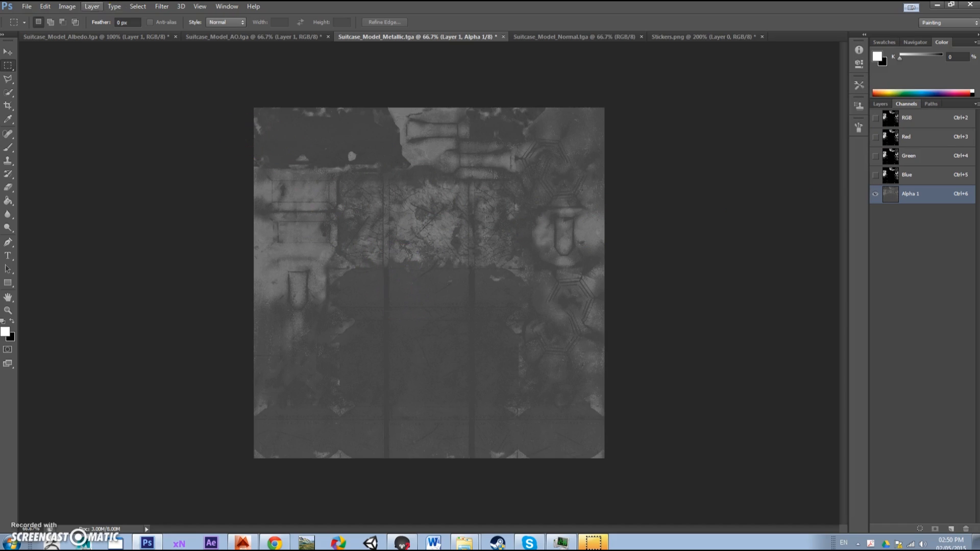
pyautogui.click(46, 6)
pyautogui.moveTo(136, 105)
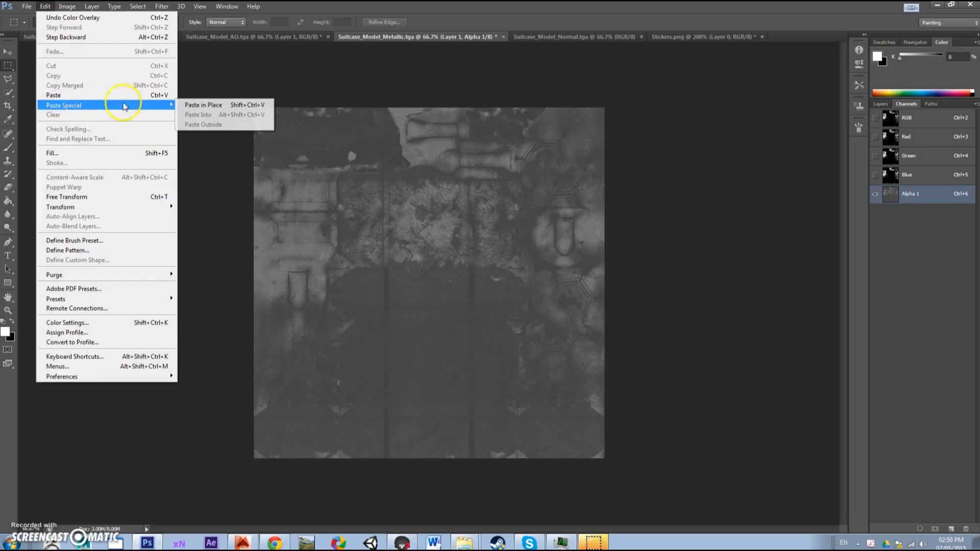
pyautogui.click(193, 104)
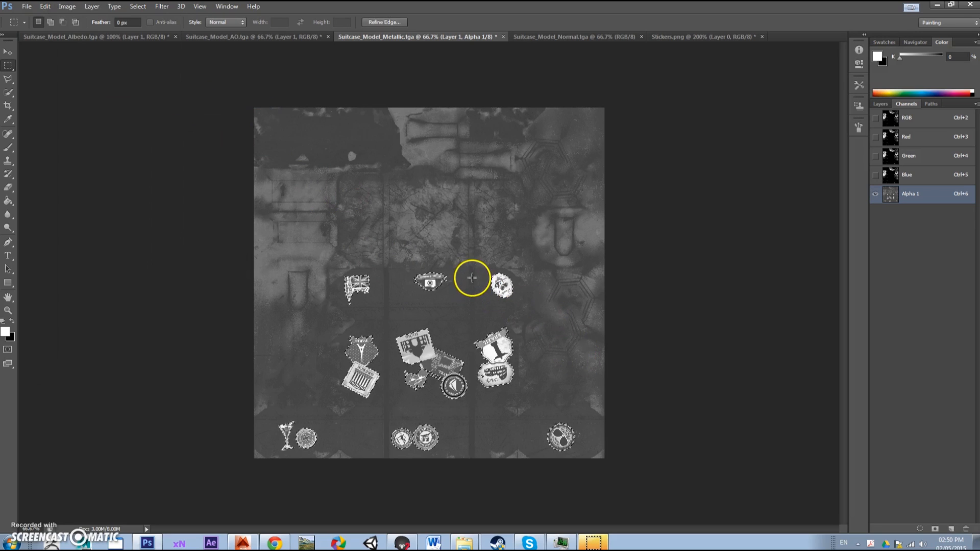
# Set the foreground to 90% grey and brush over all the selected sticker shapes in the Alpha 1 channel.
pyautogui.hotkey('ctrl', '+')
pyautogui.scroll(-1, 465, 281)
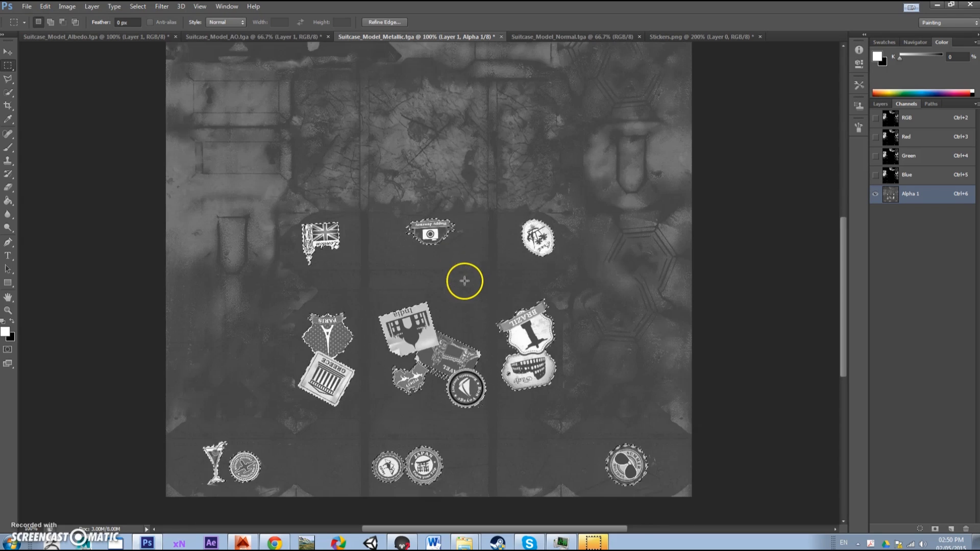
pyautogui.click(10, 95)
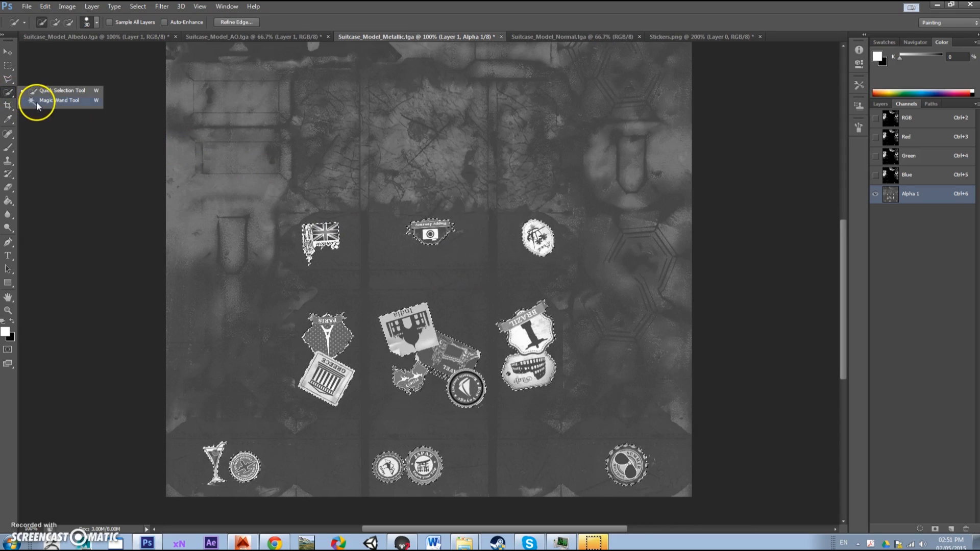
pyautogui.click(9, 148)
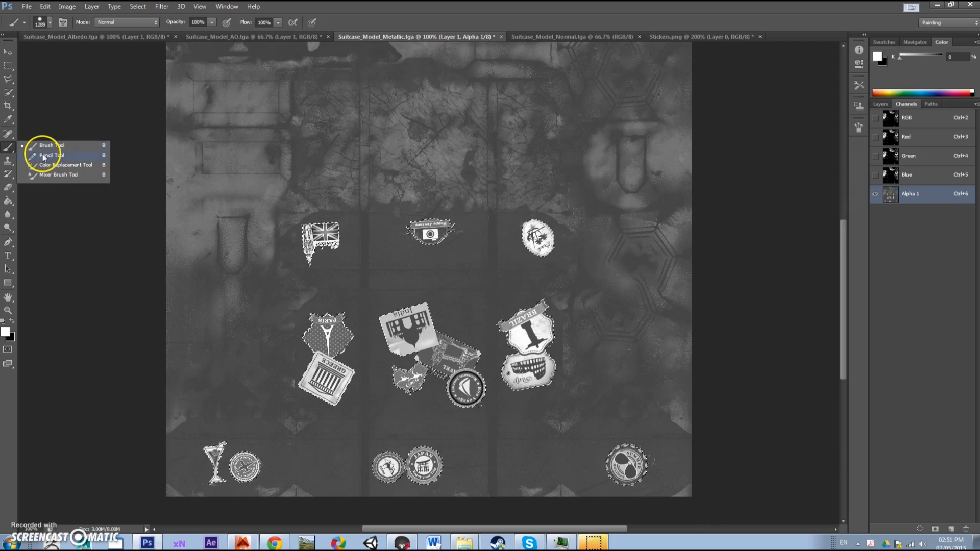
pyautogui.click(43, 149)
pyautogui.moveTo(899, 57); pyautogui.dragTo(939, 57)
pyautogui.moveTo(350, 444)
pyautogui.mouseDown()
pyautogui.moveTo(688, 236)
pyautogui.moveTo(531, 295)
pyautogui.moveTo(527, 484)
pyautogui.moveTo(643, 223)
pyautogui.moveTo(414, 288)
pyautogui.mouseUp()
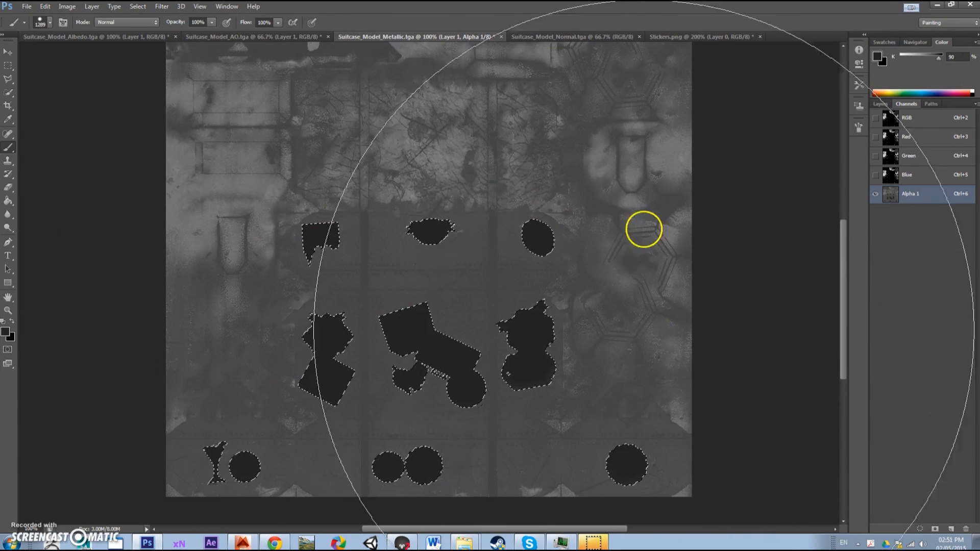
# Darken the selected sticker shapes in the Alpha 1 channel with Brightness/Contrast at brightness -67 and deselect them.
pyautogui.hotkey('alt', 'l')
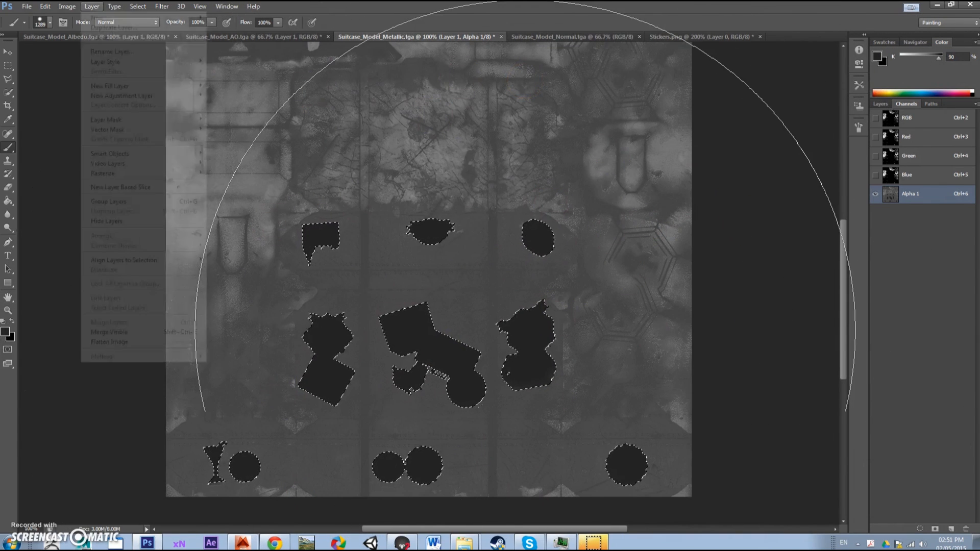
pyautogui.moveTo(67, 6)
pyautogui.moveTo(79, 34)
pyautogui.click(206, 32)
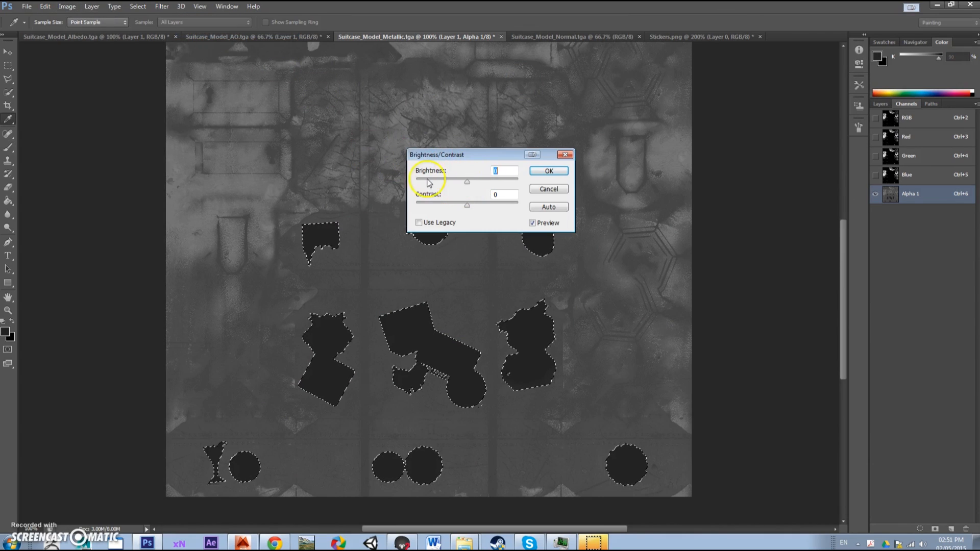
pyautogui.moveTo(467, 181); pyautogui.dragTo(446, 184)
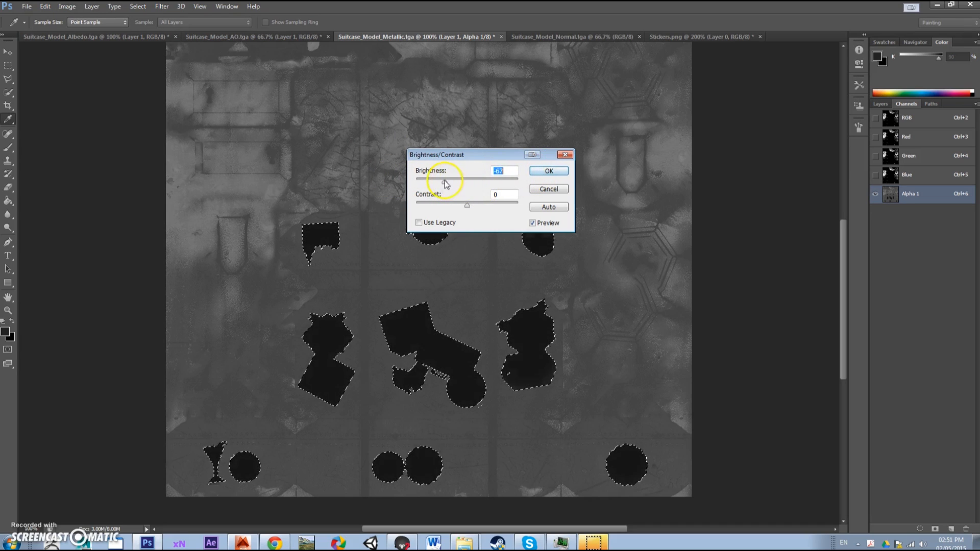
pyautogui.click(548, 170)
pyautogui.press('b')
pyautogui.click(9, 65)
pyautogui.hotkey('ctrl', 'd')
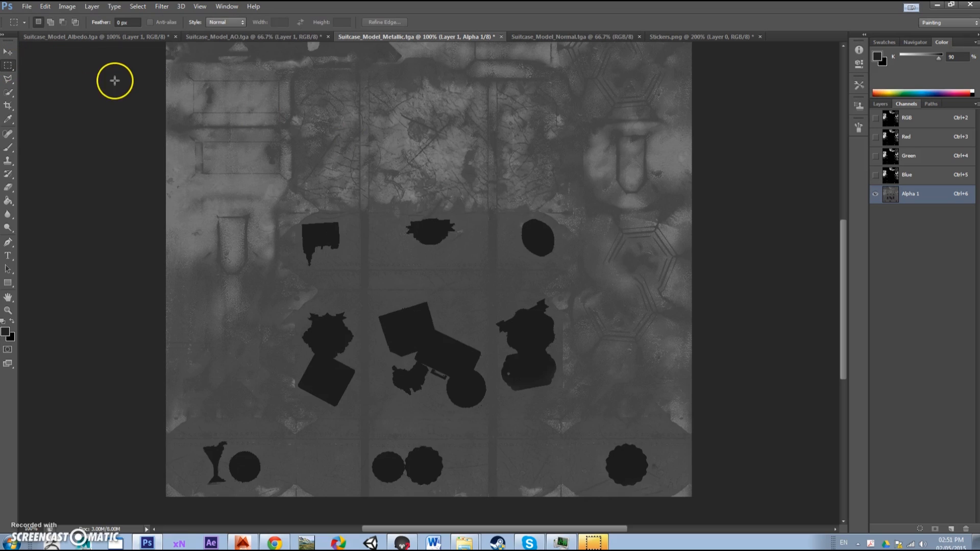
# Switch the metallic map back to its RGB channels and save it as a 32 bits/pixel Targa file.
pyautogui.click(26, 7)
pyautogui.moveTo(92, 6)
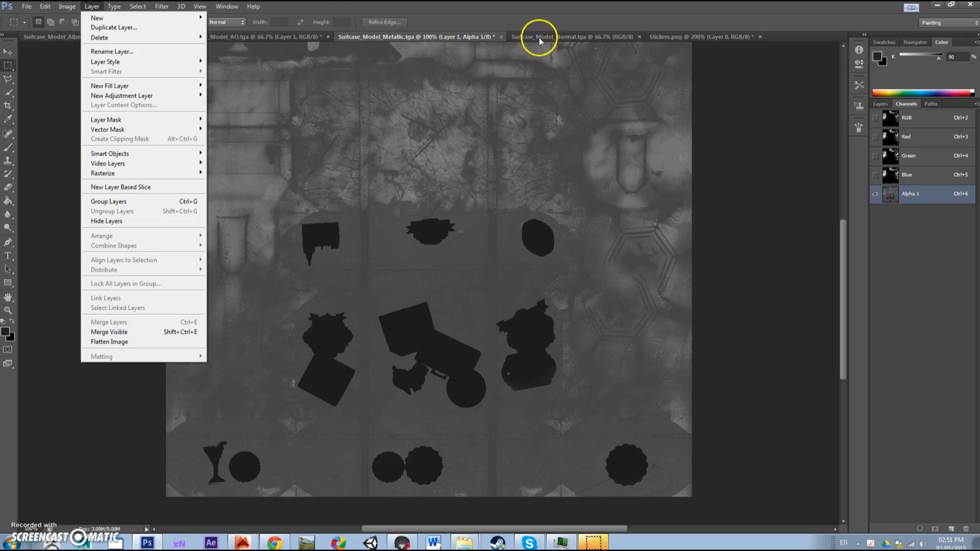
pyautogui.click(918, 122)
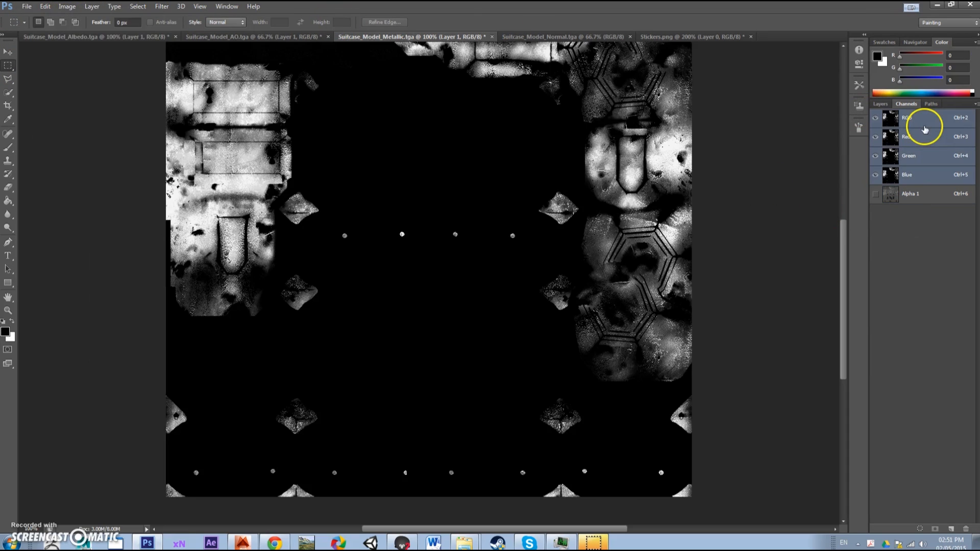
pyautogui.click(27, 6)
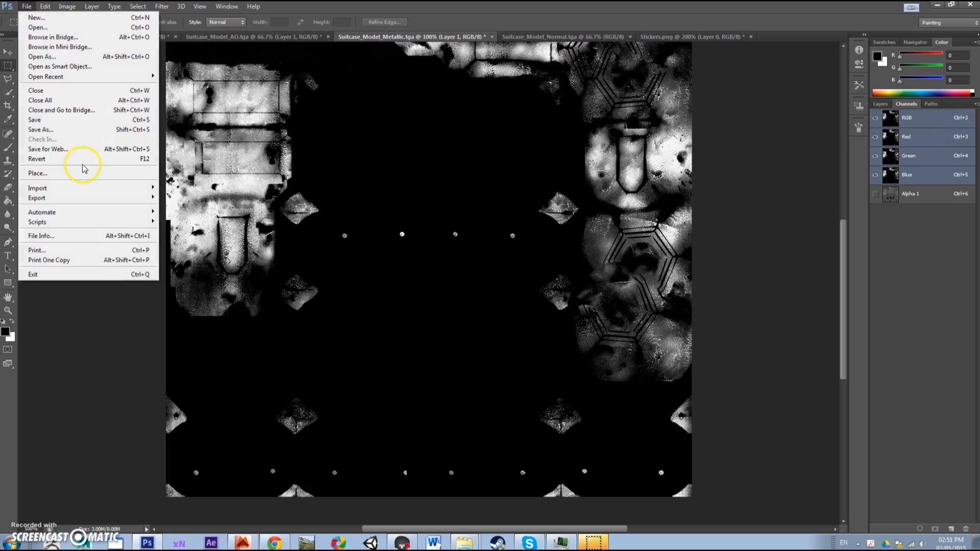
pyautogui.click(62, 128)
pyautogui.click(249, 407)
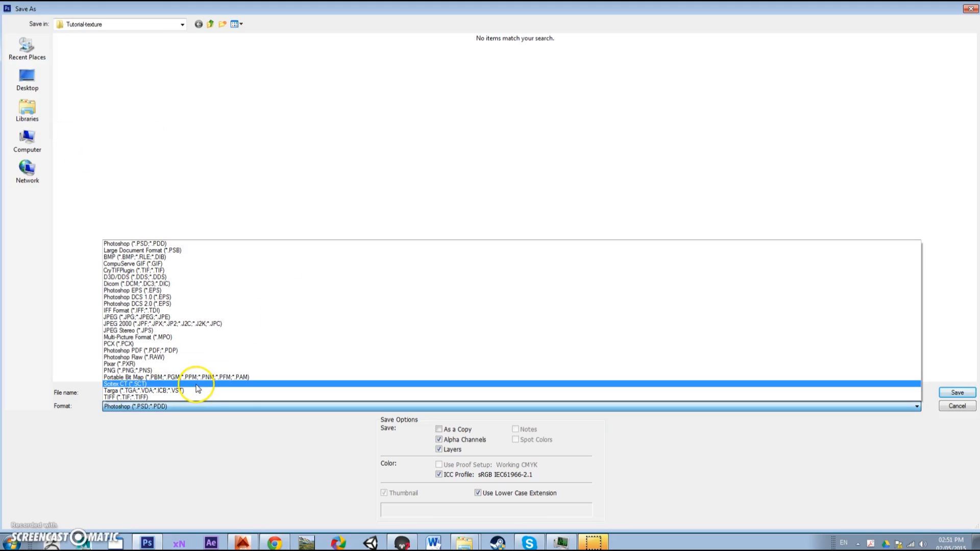
pyautogui.click(198, 391)
pyautogui.click(957, 396)
pyautogui.click(484, 201)
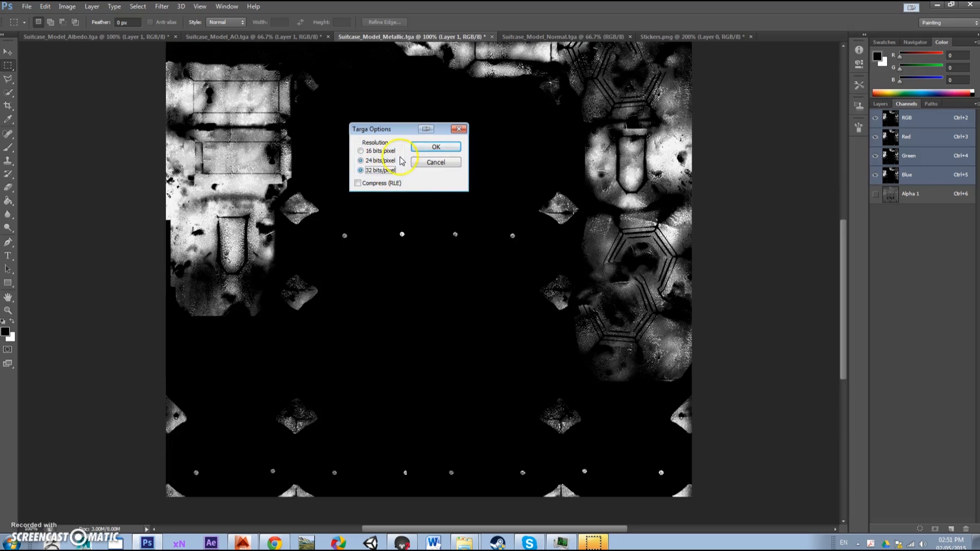
pyautogui.click(436, 147)
# Paste the copied stickers in place onto Suitcase_Model_Normal.tga.
pyautogui.click(553, 37)
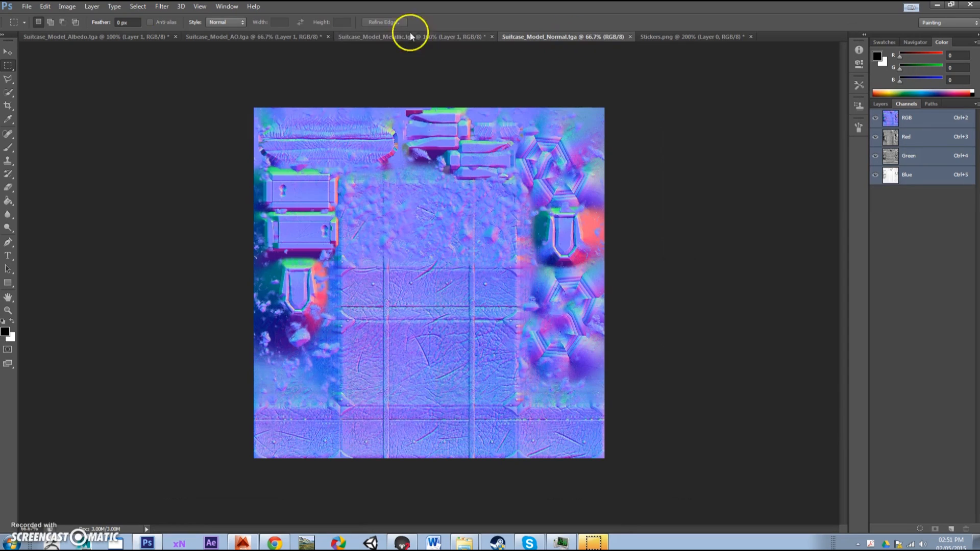
pyautogui.click(24, 7)
pyautogui.moveTo(45, 6)
pyautogui.moveTo(87, 105)
pyautogui.click(194, 105)
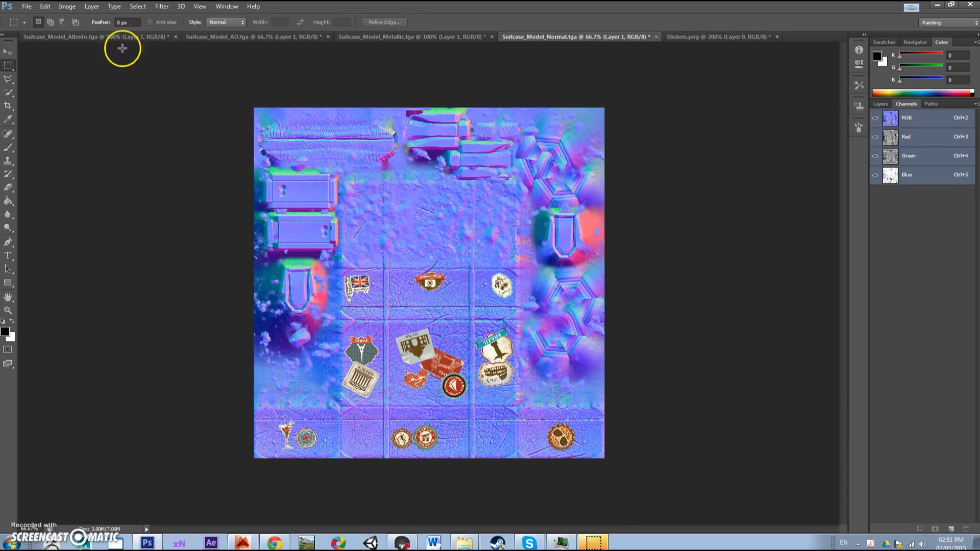
# Apply a Color Overlay of RGB 125, 125, 255 to the normal map's sticker layer.
pyautogui.click(880, 104)
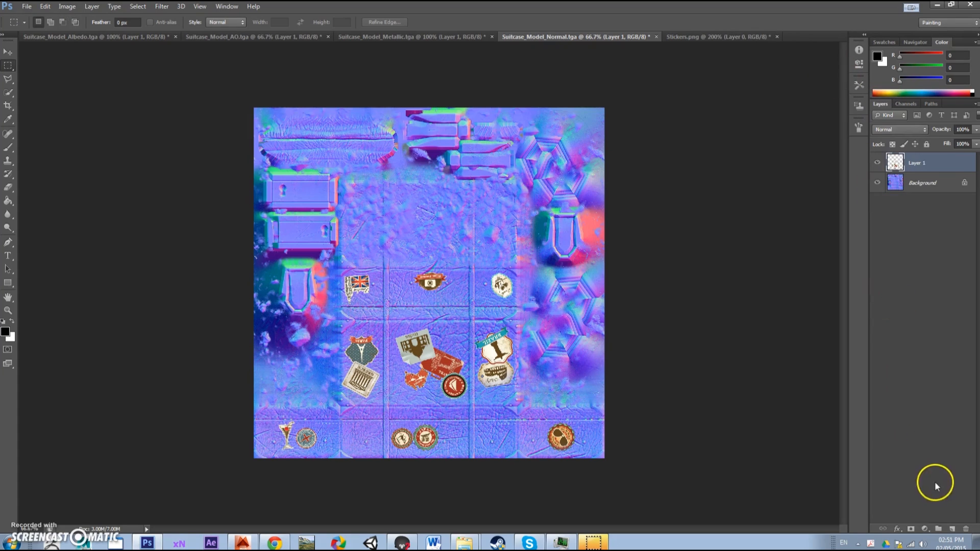
pyautogui.click(898, 530)
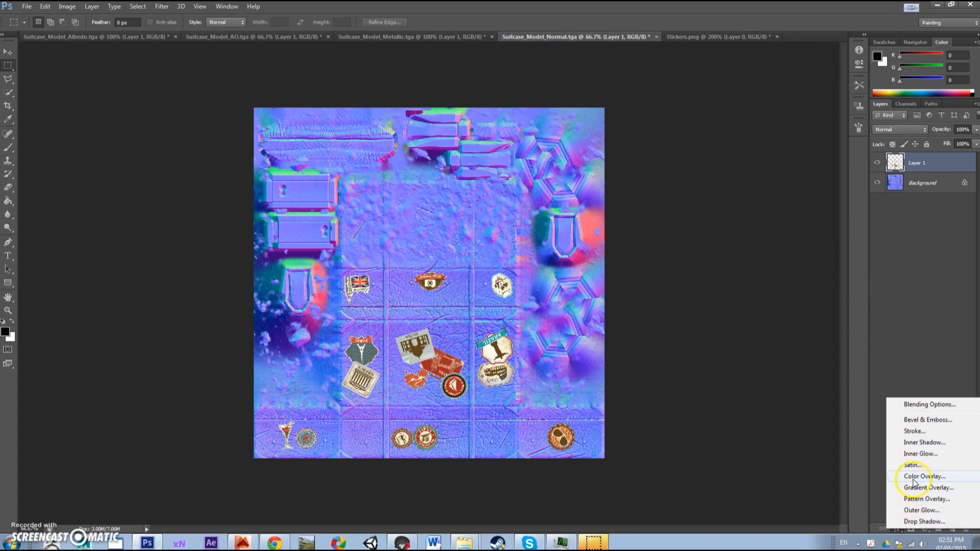
pyautogui.click(540, 134)
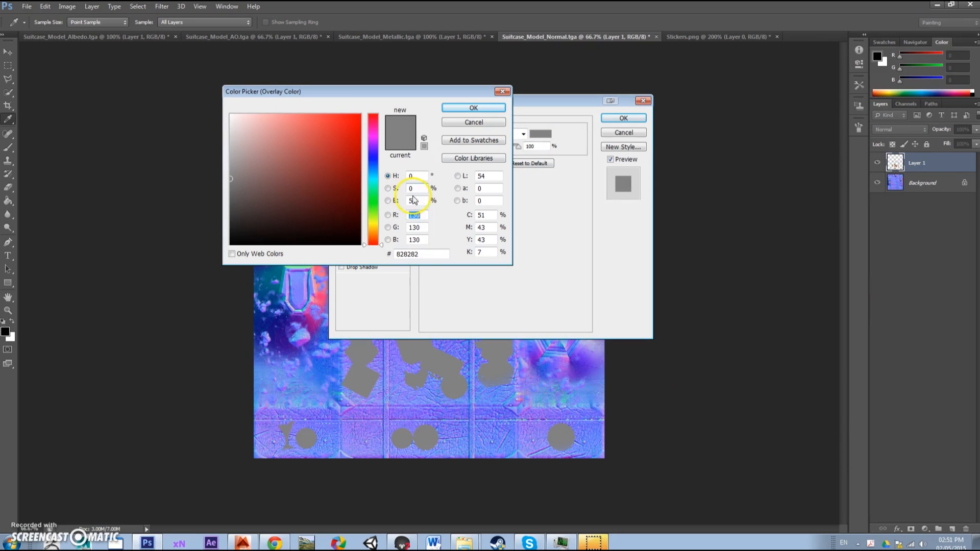
pyautogui.write('125')
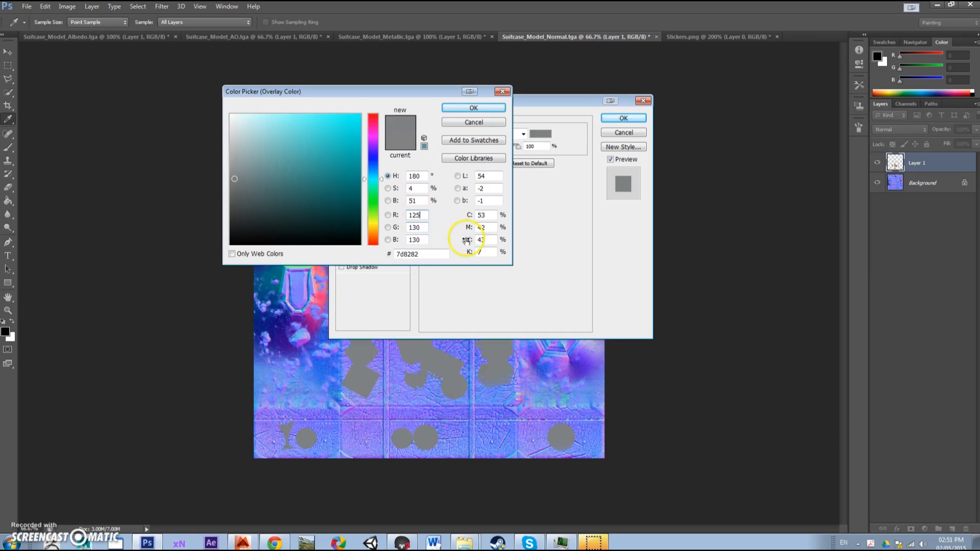
pyautogui.press('Tab')
pyautogui.write('125')
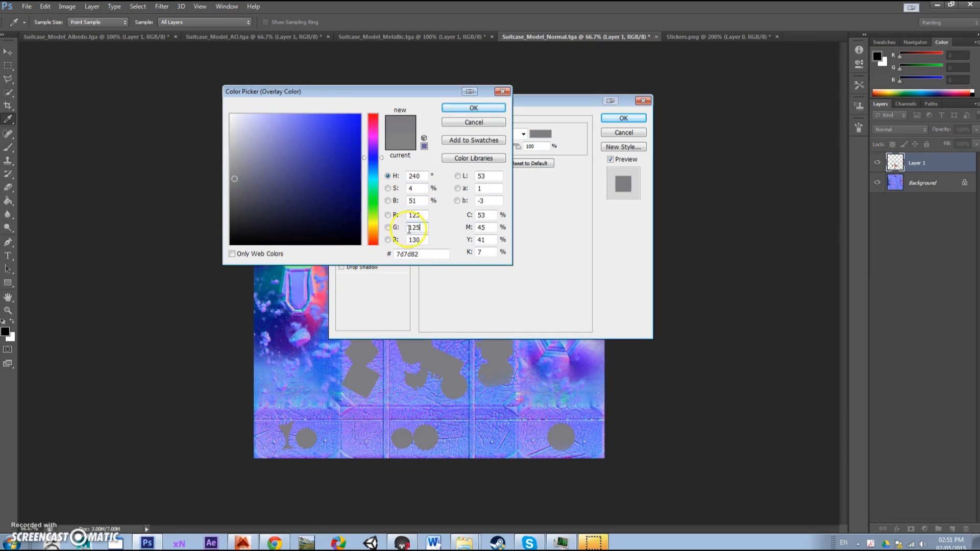
pyautogui.write('55')
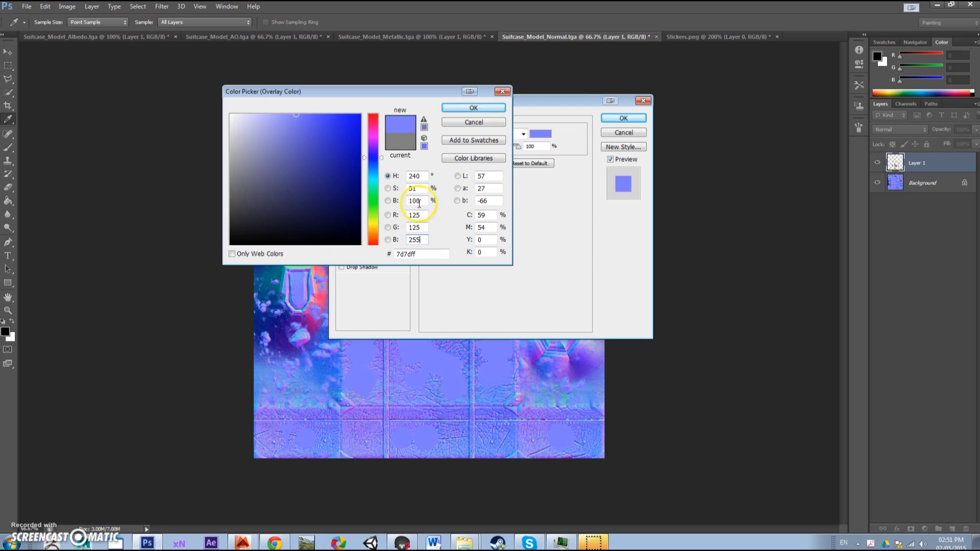
pyautogui.click(462, 113)
pyautogui.click(628, 118)
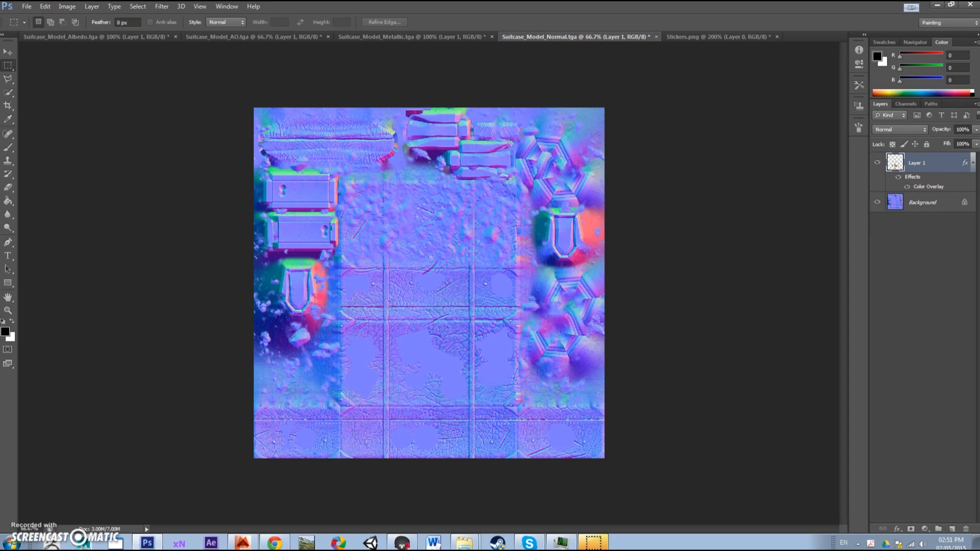
# Save the normal map as Suitcase_Model_Normal.tga in Targa format at 32 bits/pixel.
pyautogui.click(27, 6)
pyautogui.click(48, 127)
pyautogui.click(232, 406)
pyautogui.scroll(-1, 214, 398)
pyautogui.click(204, 396)
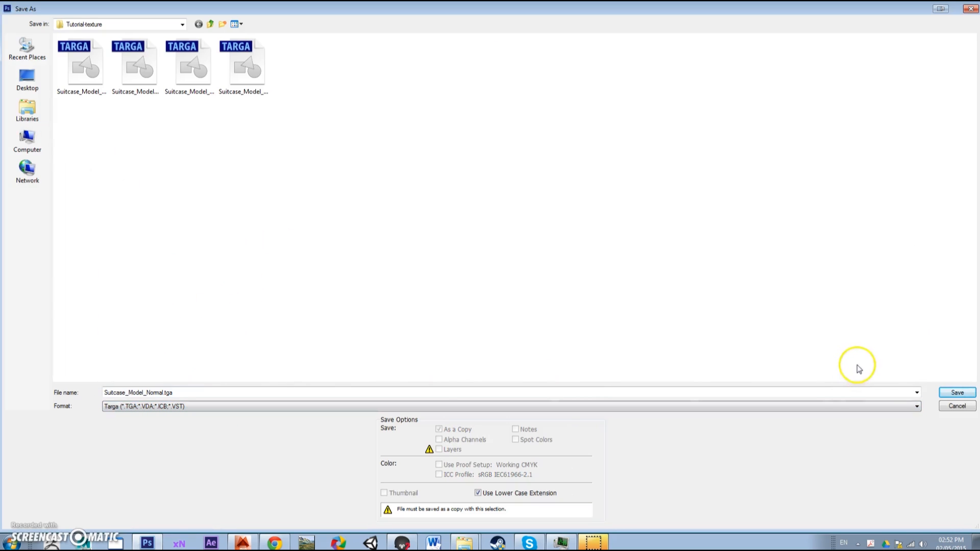
pyautogui.click(963, 394)
pyautogui.click(452, 212)
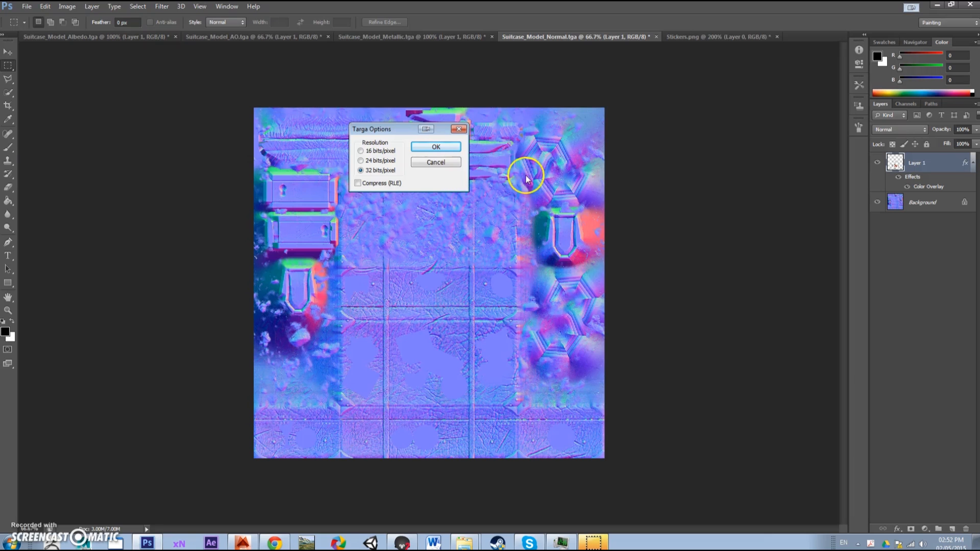
pyautogui.click(444, 147)
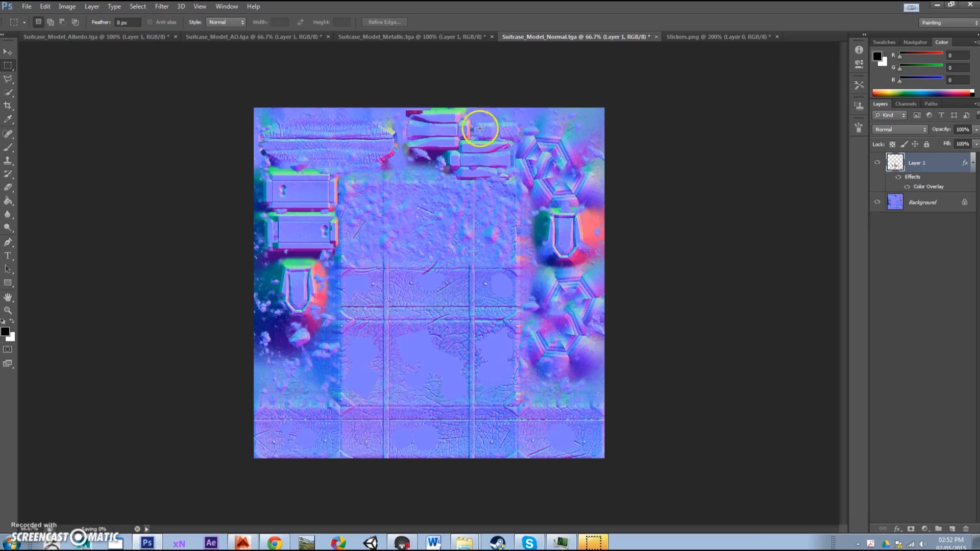
# Minimize Photoshop and Mudbox and switch to the Suit_Case_Tutorial project in Unity.
pyautogui.click(937, 5)
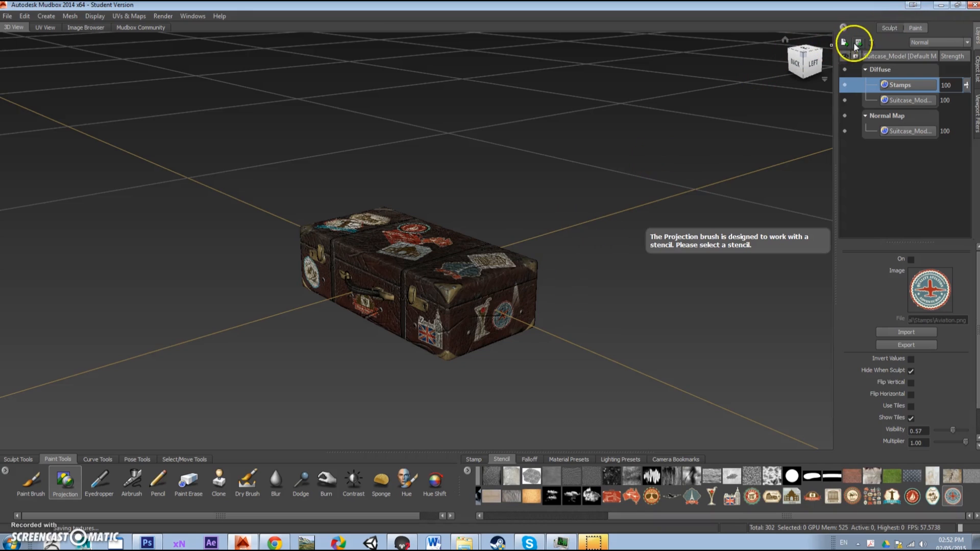
pyautogui.click(941, 5)
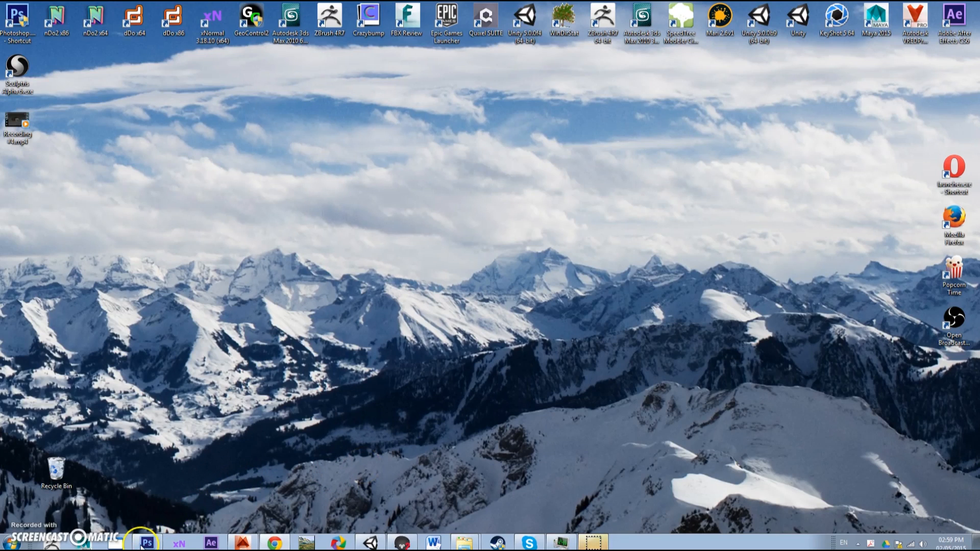
pyautogui.click(374, 543)
# Create a new material named Sky in the project's Assets folder.
pyautogui.moveTo(503, 120); pyautogui.dragTo(334, 141)
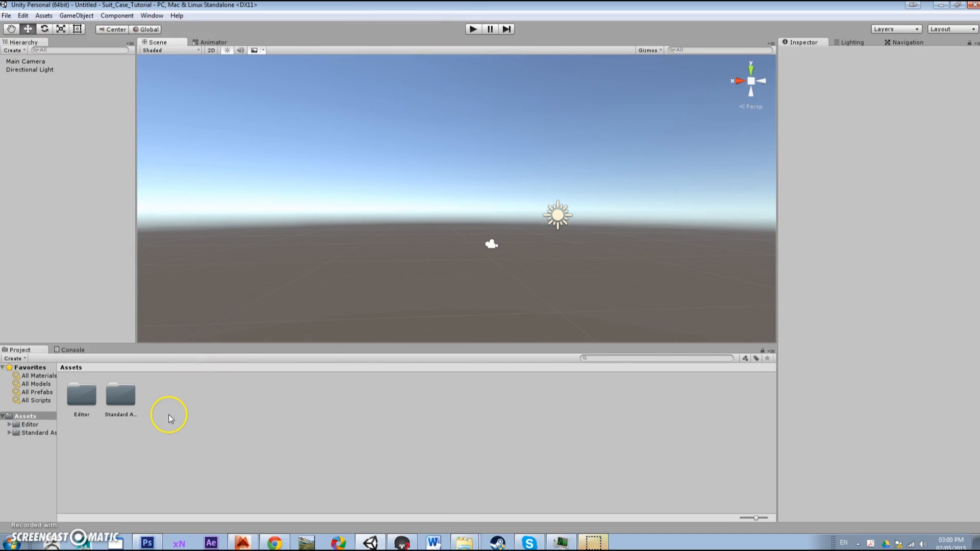
pyautogui.moveTo(288, 221); pyautogui.dragTo(338, 273)
pyautogui.rightClick(248, 387)
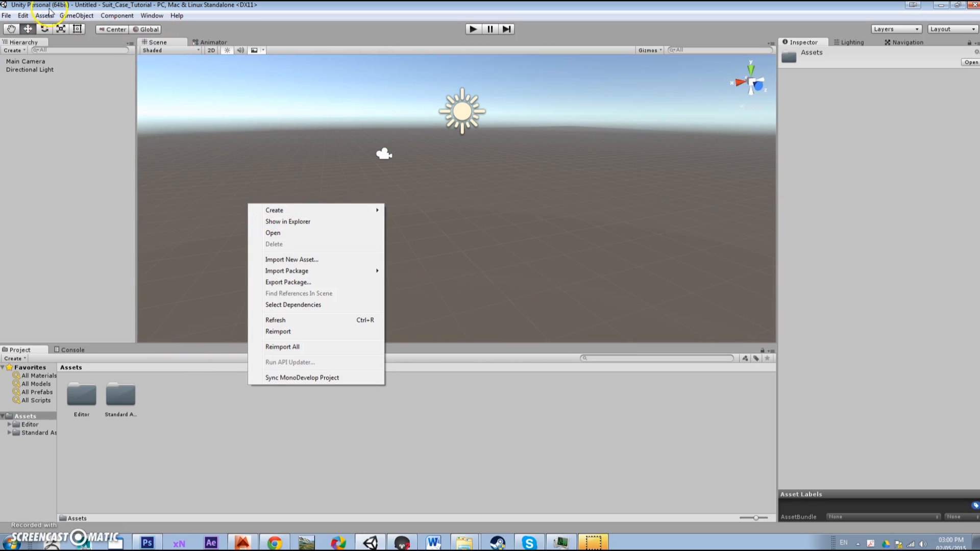
pyautogui.moveTo(304, 212)
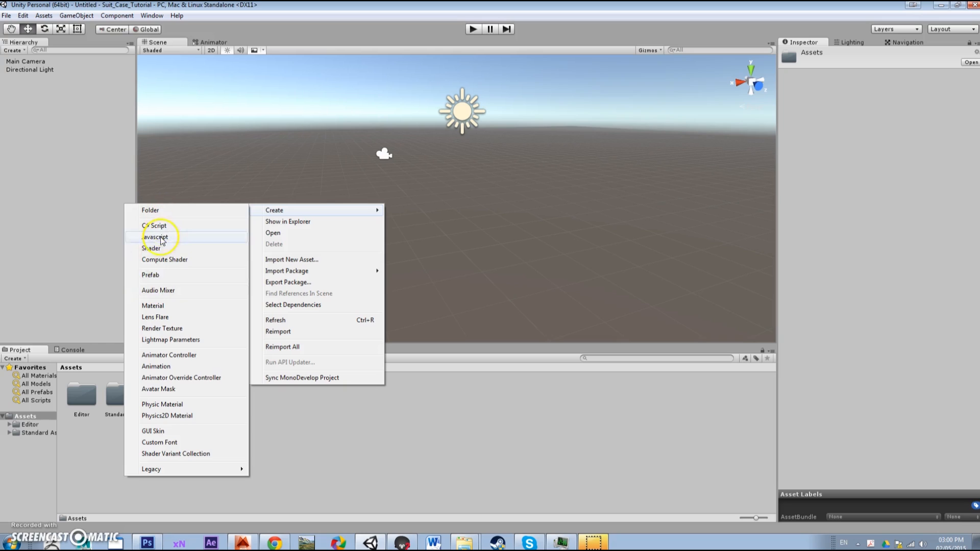
pyautogui.click(166, 305)
pyautogui.write('Sky')
pyautogui.press('Return')
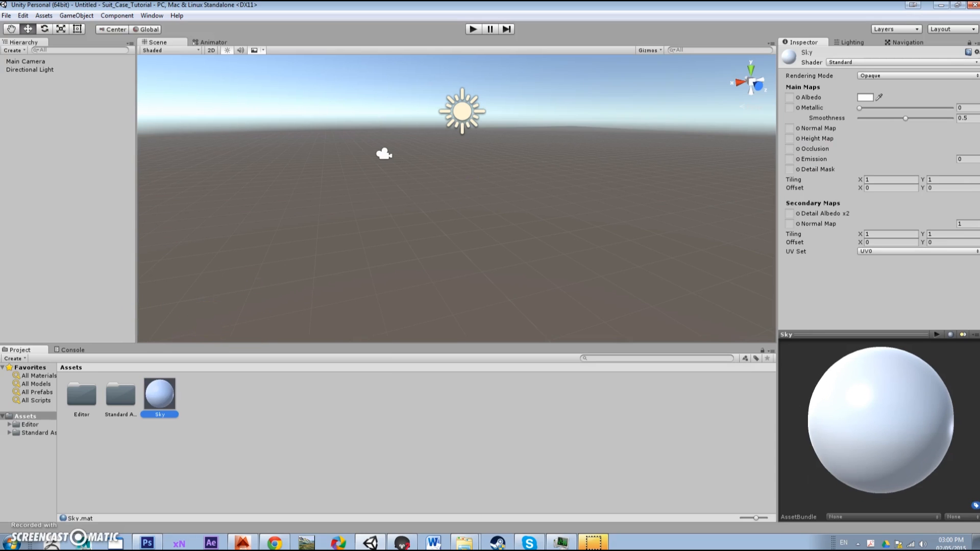
# Set the Sky material's shader to Skybox/Procedural, apply it to the scene's sky, and set its exposure to 1.4.
pyautogui.click(875, 64)
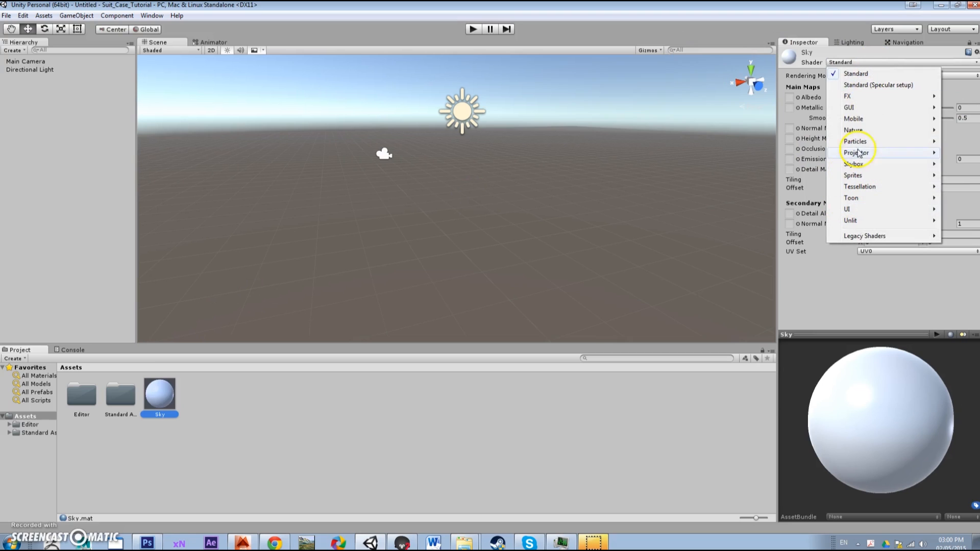
pyautogui.moveTo(858, 164)
pyautogui.click(784, 187)
pyautogui.moveTo(160, 394); pyautogui.dragTo(237, 82)
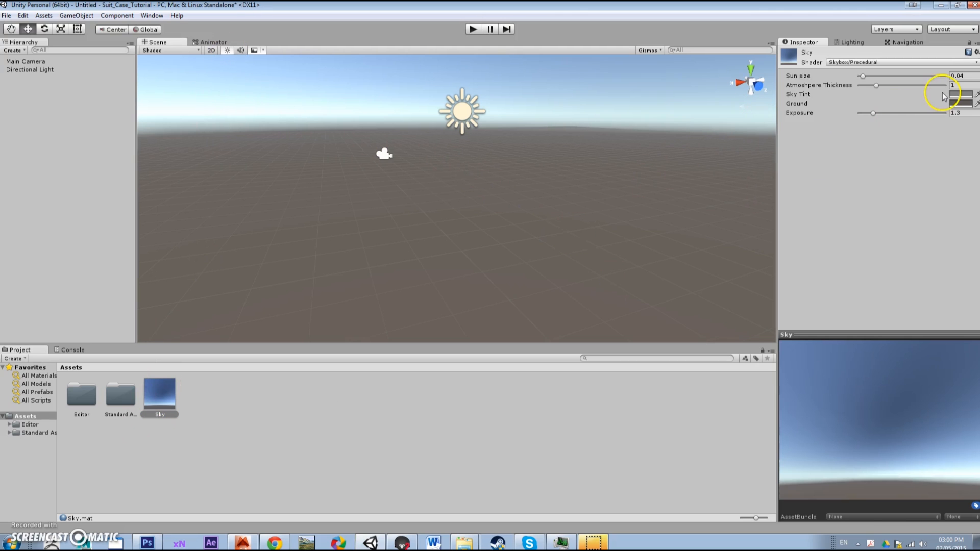
pyautogui.moveTo(875, 113); pyautogui.dragTo(877, 114)
# Rotate the directional light in the scene to change the sun's direction and deselect it.
pyautogui.moveTo(306, 245); pyautogui.dragTo(571, 193)
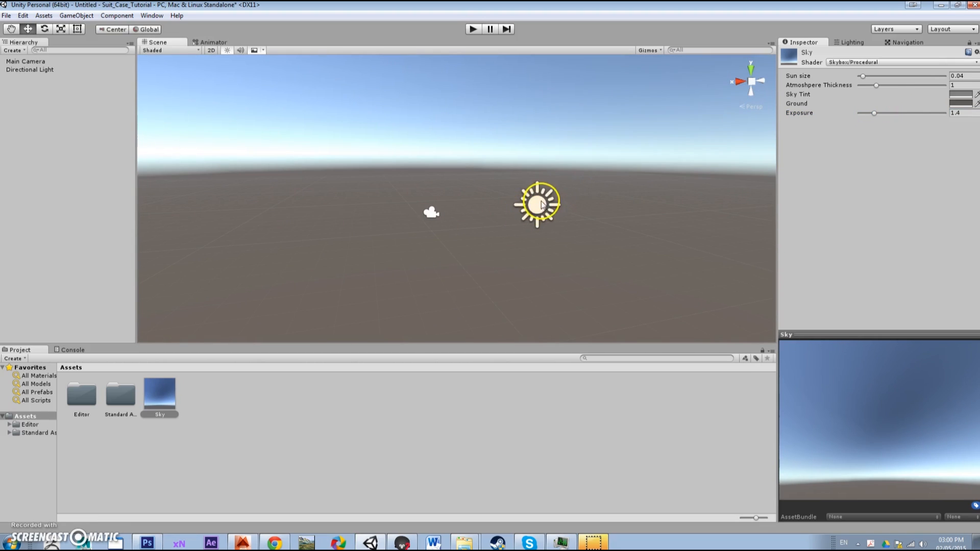
pyautogui.click(537, 203)
pyautogui.press('e')
pyautogui.moveTo(558, 219); pyautogui.dragTo(541, 197)
pyautogui.scroll(3, 444, 260)
pyautogui.moveTo(446, 263); pyautogui.dragTo(531, 289)
pyautogui.click(512, 271)
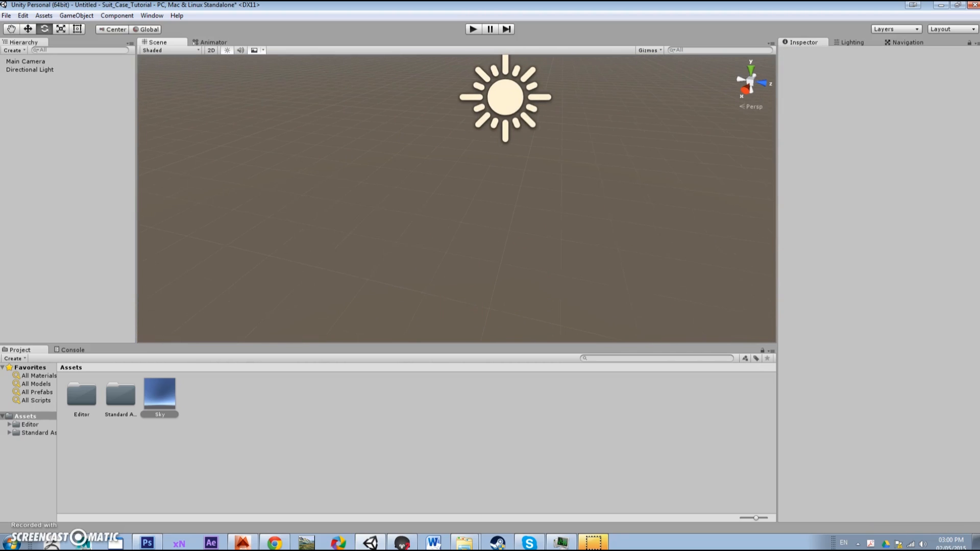
# Create a folder named Suitcase in Assets and open it.
pyautogui.click(376, 429)
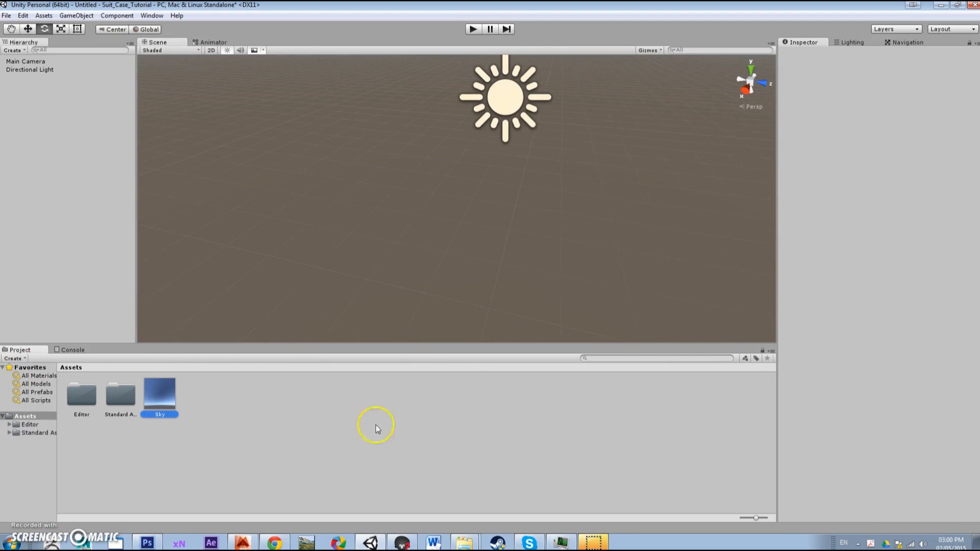
pyautogui.rightClick(265, 428)
pyautogui.moveTo(291, 254)
pyautogui.click(225, 253)
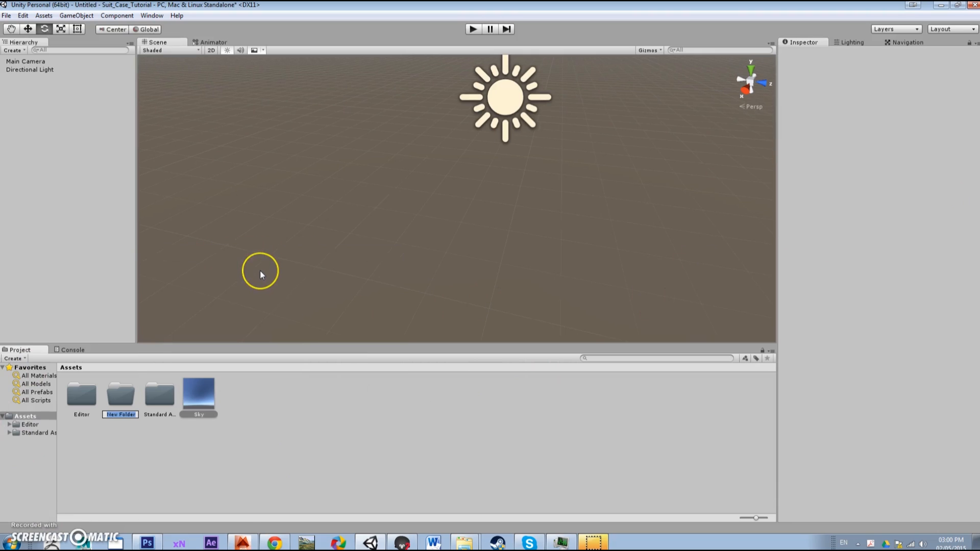
pyautogui.write('Suitcase')
pyautogui.press('Return')
pyautogui.click(148, 404)
pyautogui.doubleClick(149, 404)
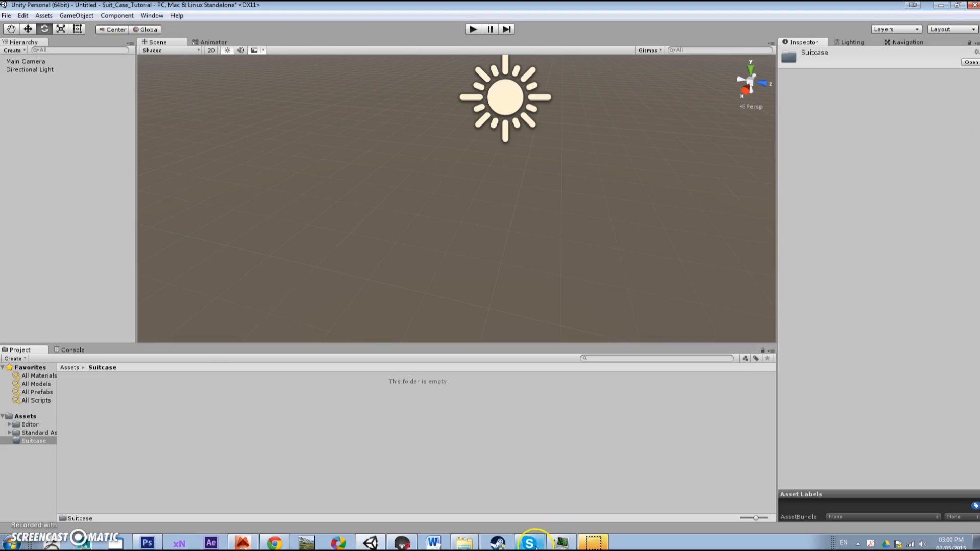
pyautogui.moveTo(463, 542)
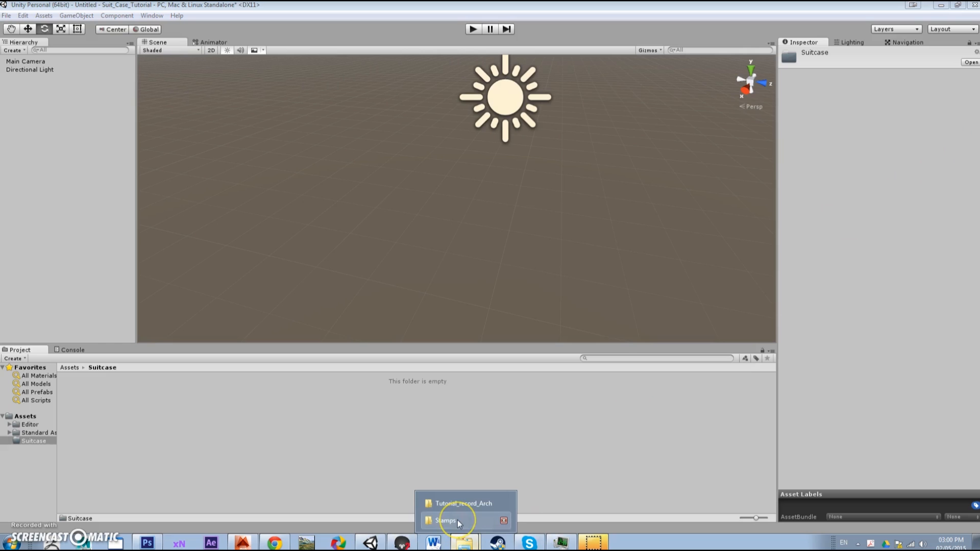
# Switch to Windows Explorer and open the Tutorial-texture folder inside Suit_case-Tutorial.
pyautogui.click(458, 521)
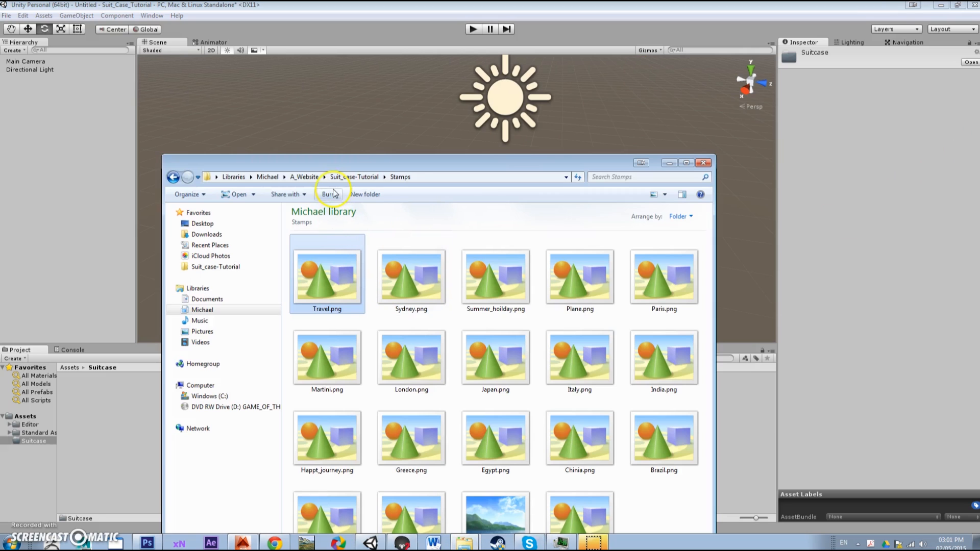
pyautogui.click(305, 178)
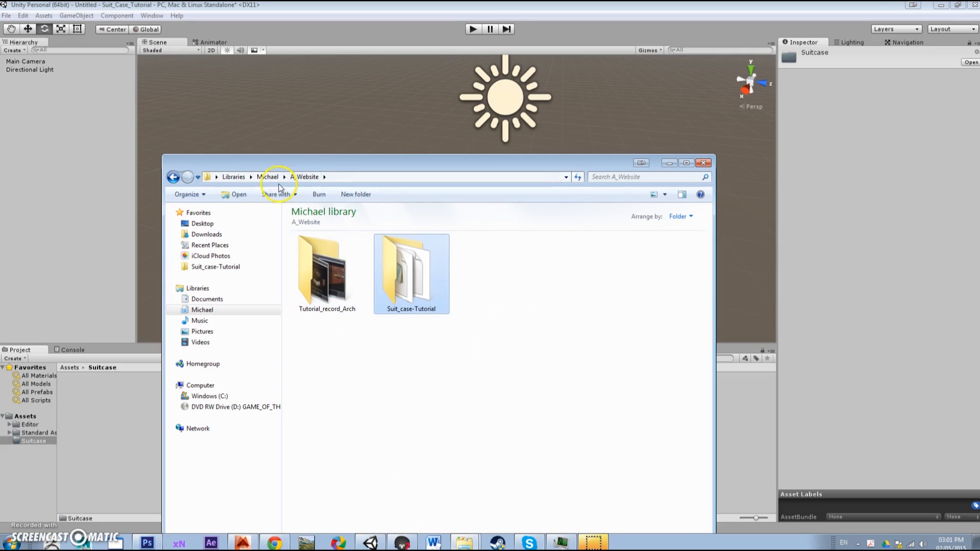
pyautogui.doubleClick(324, 287)
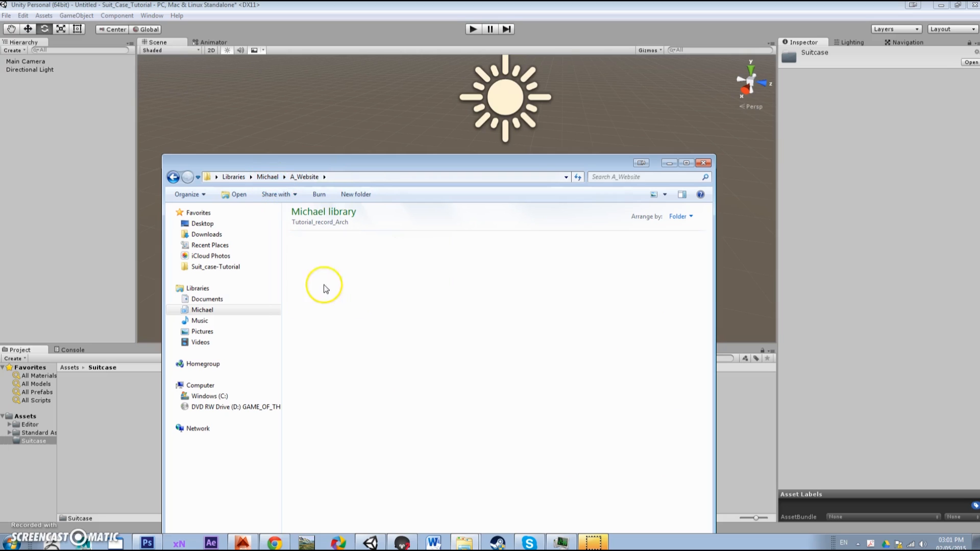
pyautogui.click(305, 177)
pyautogui.doubleClick(390, 298)
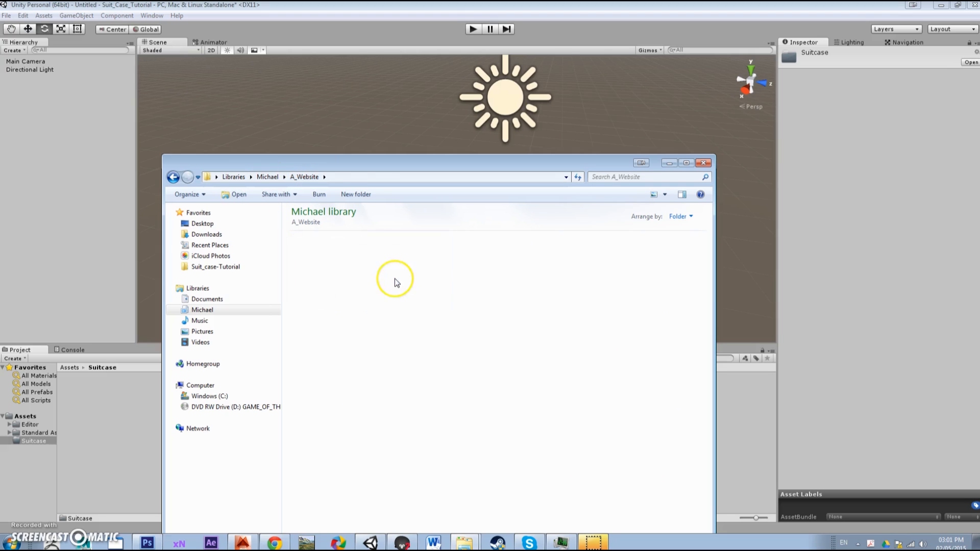
pyautogui.click(412, 301)
pyautogui.doubleClick(412, 301)
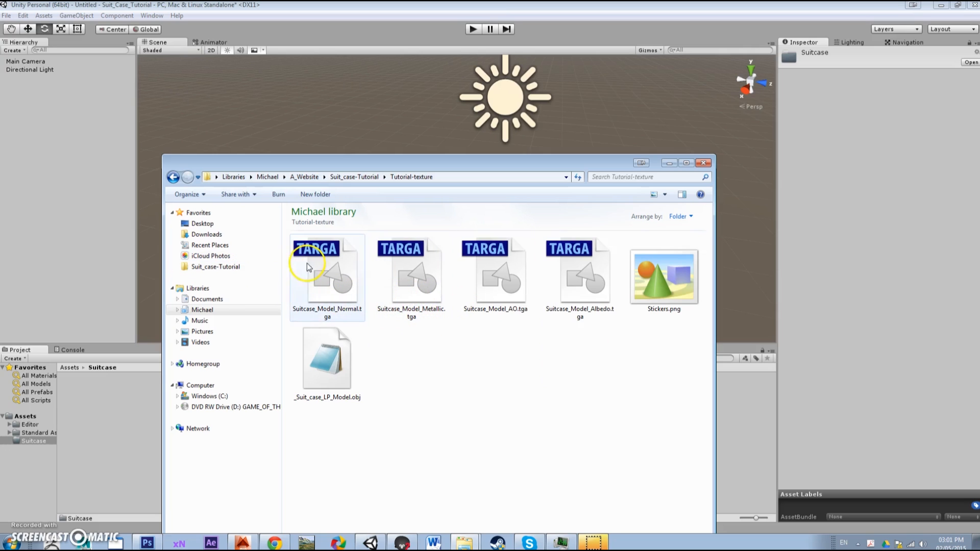
# Import _Suit_case_LP_Model.obj and the suitcase's normal, metallic, AO and albedo textures into the Unity project's Suitcase folder.
pyautogui.moveTo(289, 265); pyautogui.dragTo(615, 498)
pyautogui.moveTo(517, 167); pyautogui.dragTo(979, 166)
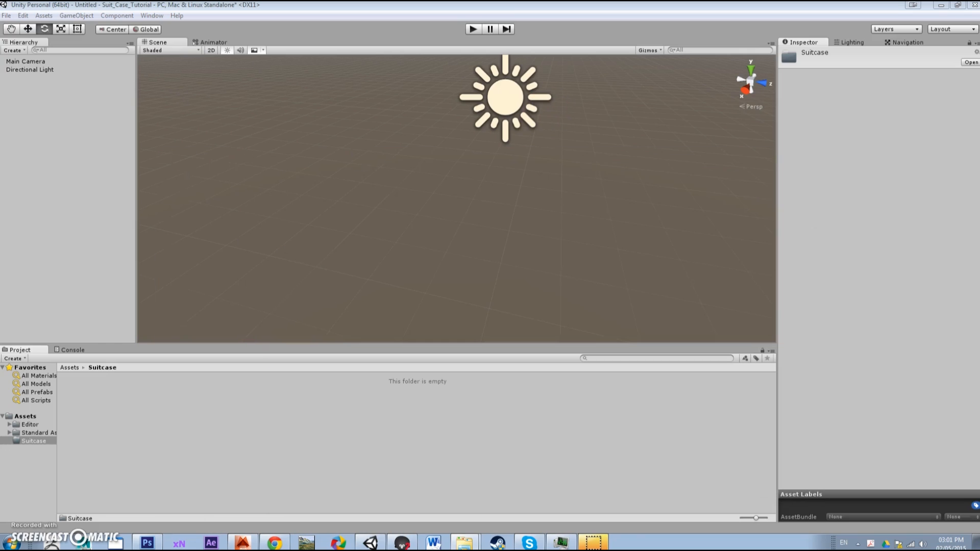
pyautogui.moveTo(333, 470); pyautogui.dragTo(240, 465)
pyautogui.moveTo(313, 390); pyautogui.dragTo(316, 387)
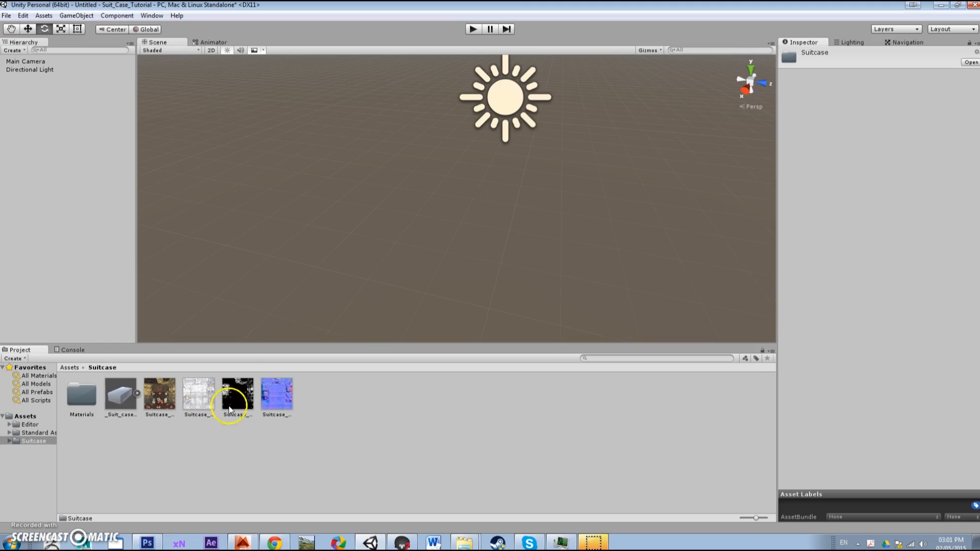
# Enable Generate Colliders and Generate Lightmap UVs in the suitcase model's import settings and apply them.
pyautogui.click(128, 402)
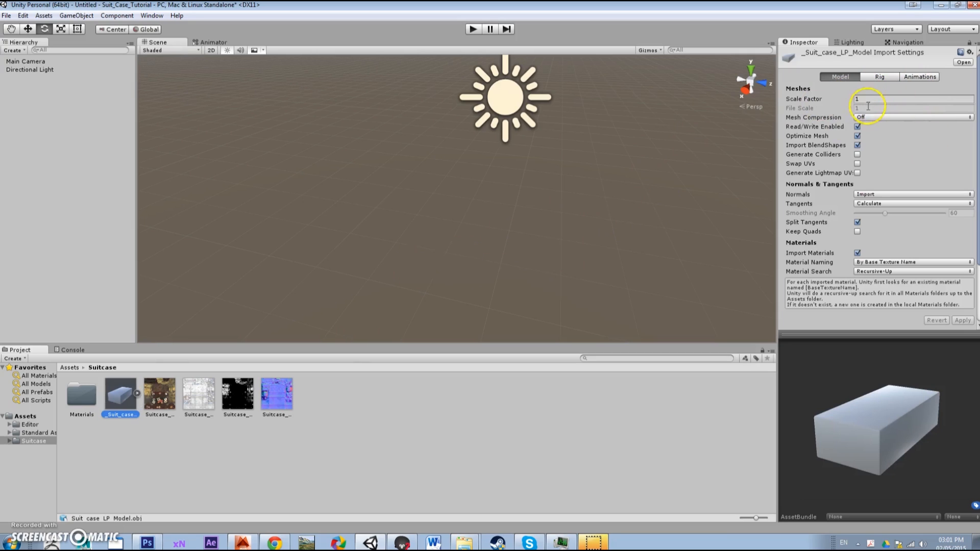
pyautogui.click(858, 155)
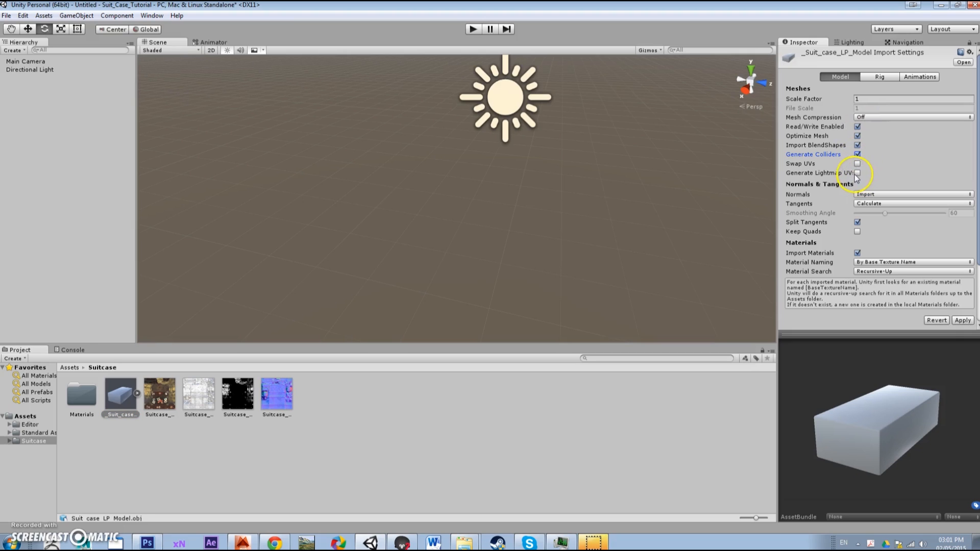
pyautogui.click(858, 173)
pyautogui.moveTo(977, 184); pyautogui.dragTo(978, 322)
pyautogui.click(962, 243)
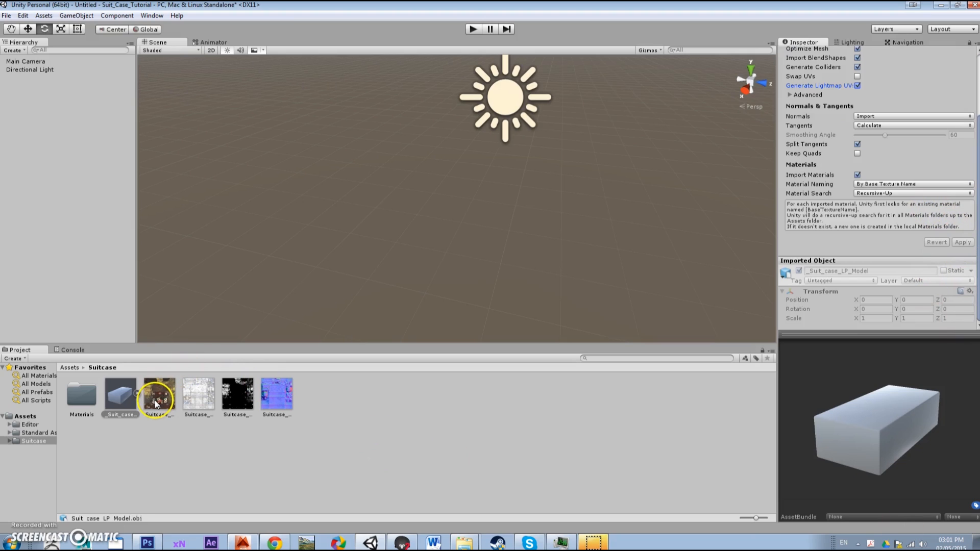
# Expand the suitcase model asset, select its Suitcase_Model part and show the Suitcase_ModelMat material's properties.
pyautogui.click(136, 393)
pyautogui.click(156, 404)
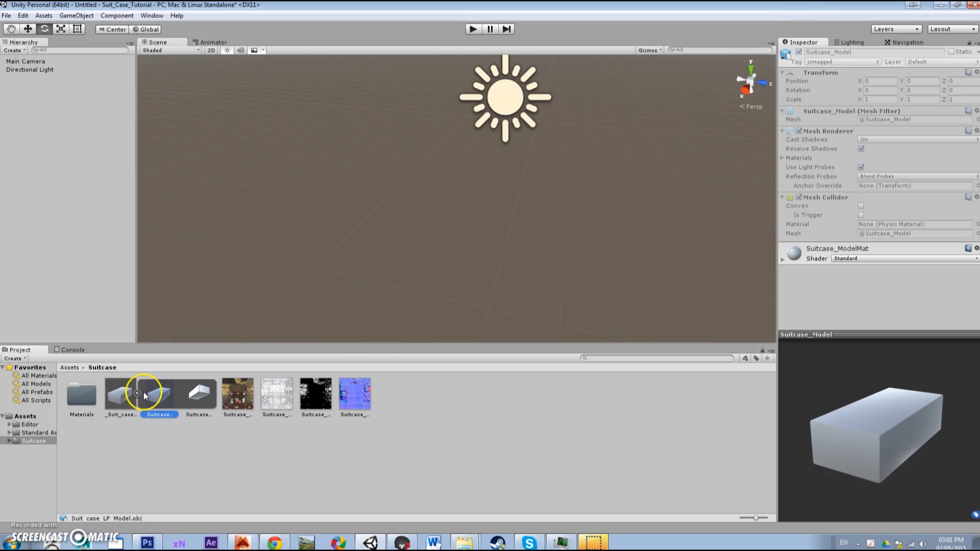
pyautogui.click(862, 252)
pyautogui.scroll(-5, 862, 253)
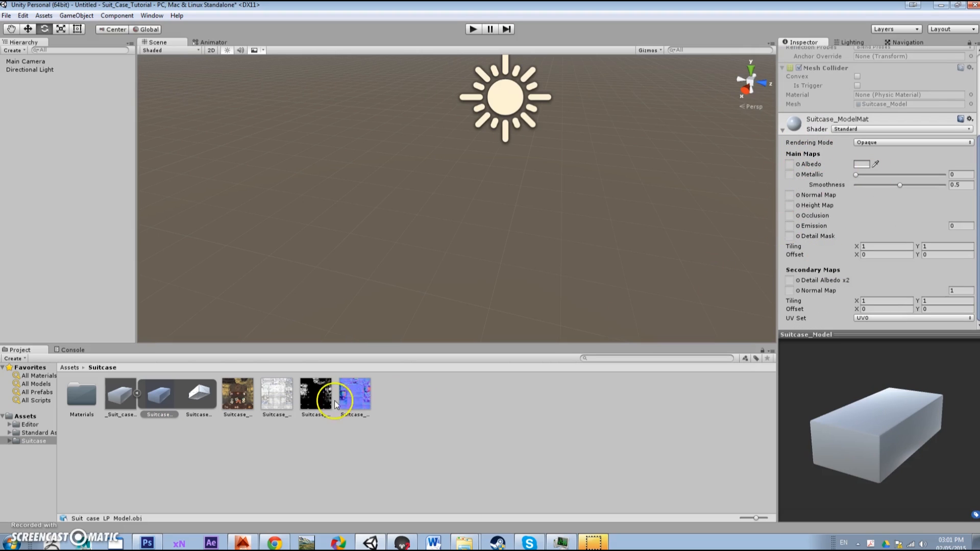
# Set the Suitcase_Model_Normal texture's type to Normal map without Create from Grayscale, with a max size of 1024, and apply.
pyautogui.click(348, 392)
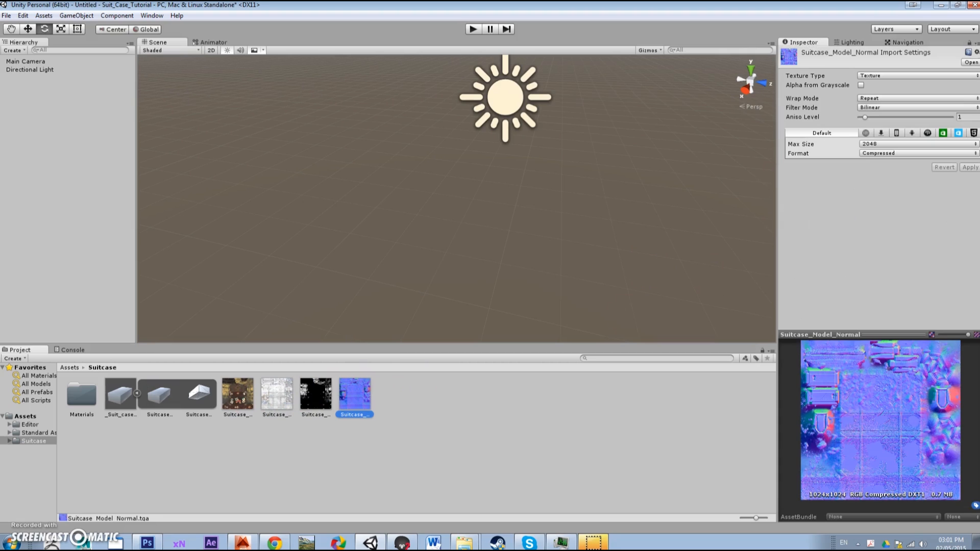
pyautogui.click(885, 78)
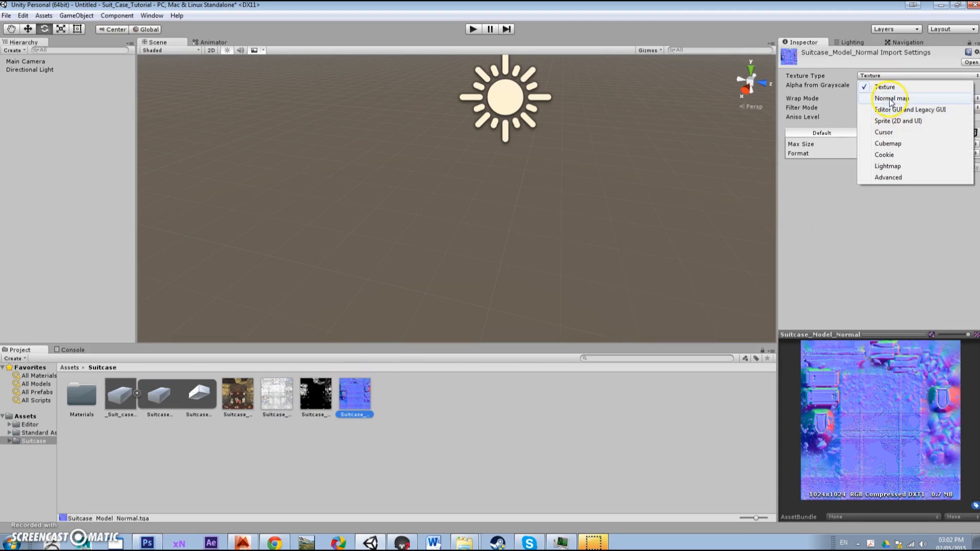
pyautogui.click(890, 99)
pyautogui.click(861, 86)
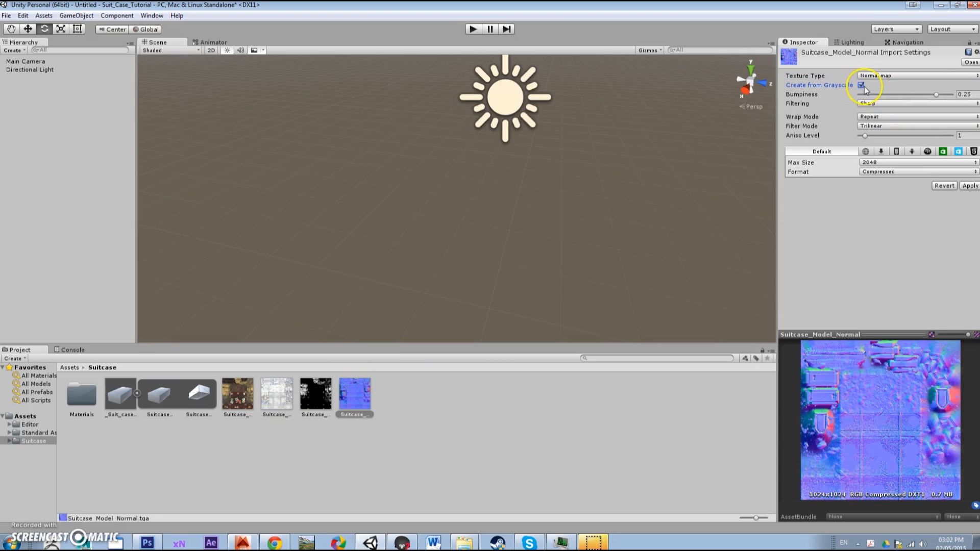
pyautogui.click(861, 86)
pyautogui.click(886, 144)
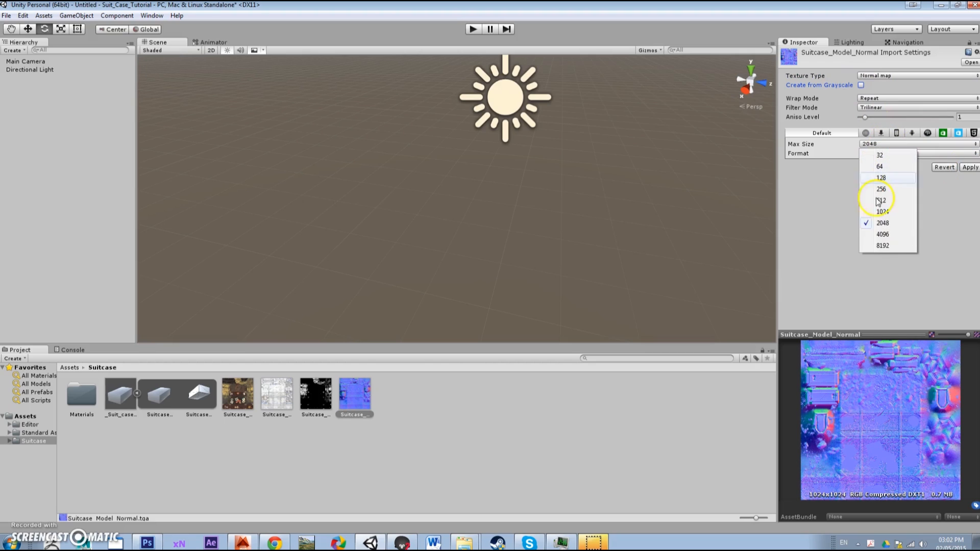
pyautogui.click(885, 212)
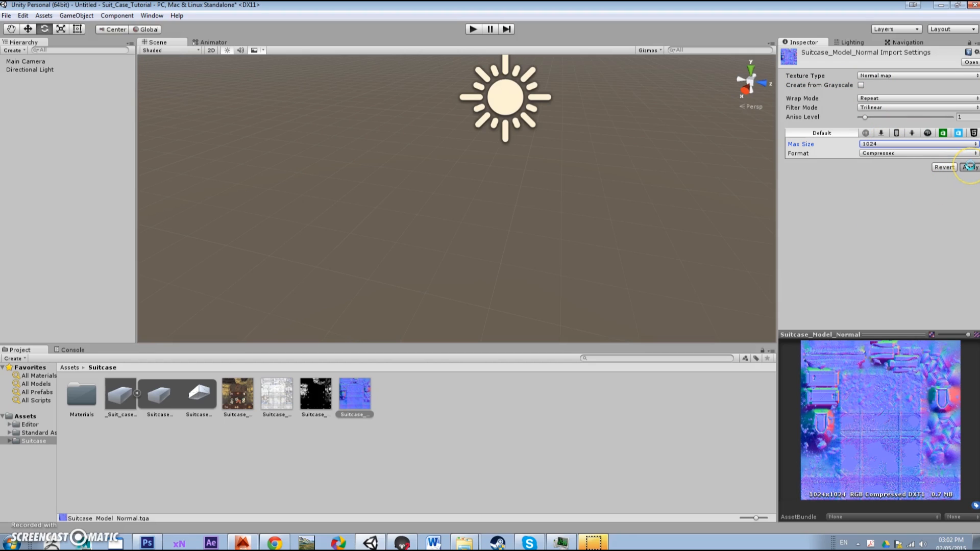
pyautogui.click(969, 167)
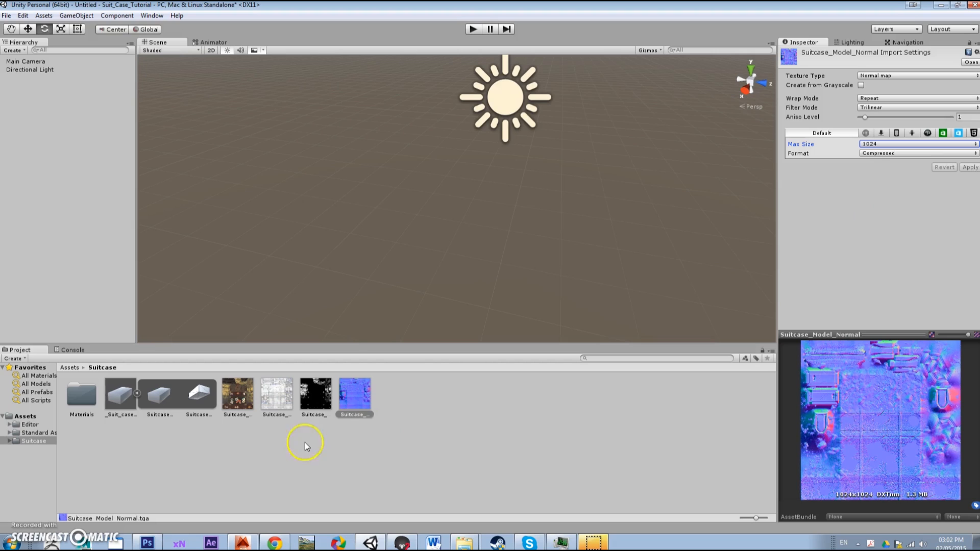
# Set the max size of the metallic, AO and albedo suitcase textures to 1024 and apply each change.
pyautogui.click(315, 394)
pyautogui.click(871, 153)
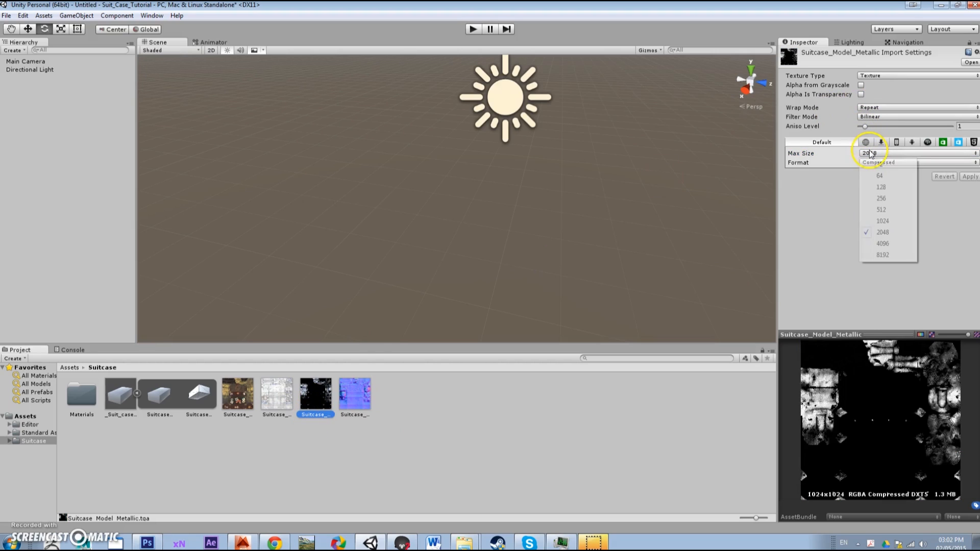
pyautogui.click(883, 221)
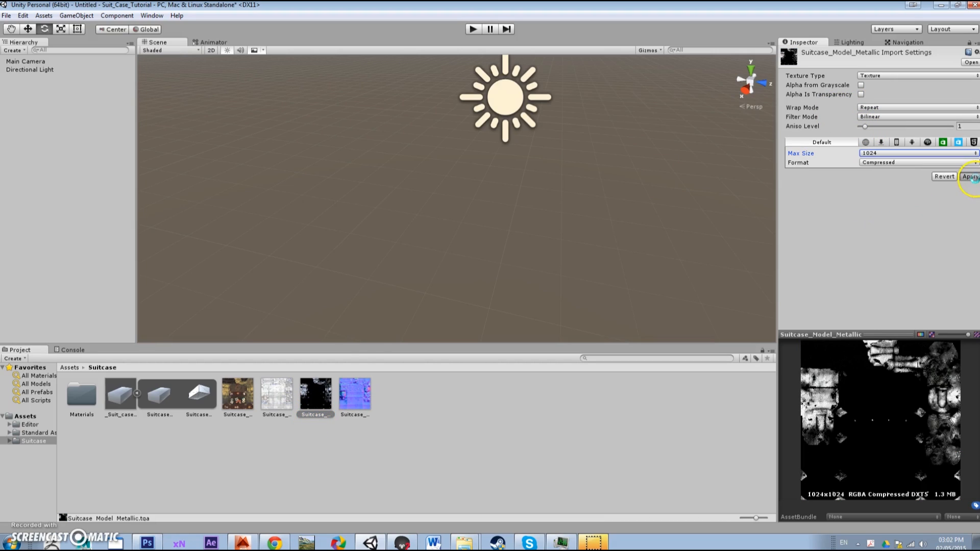
pyautogui.click(276, 397)
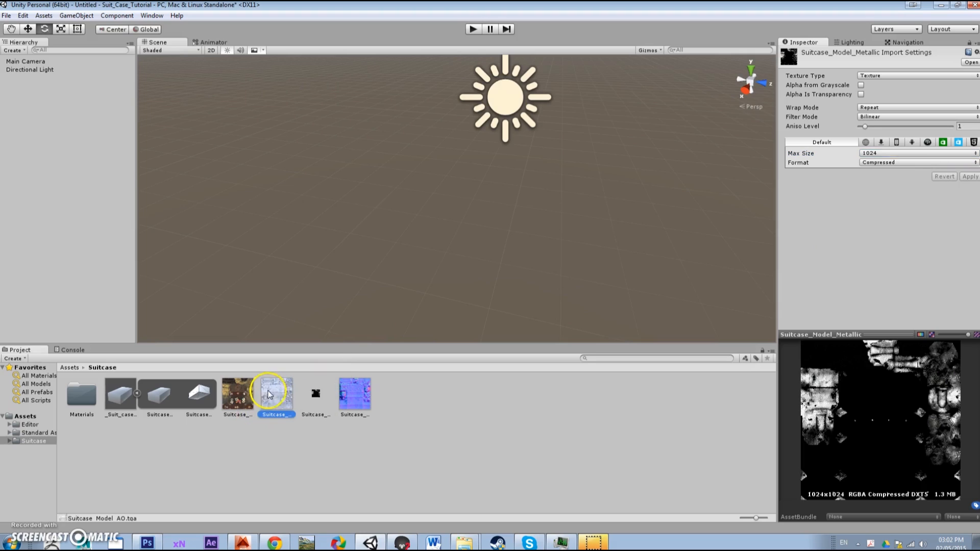
pyautogui.click(901, 144)
pyautogui.click(882, 211)
pyautogui.click(970, 167)
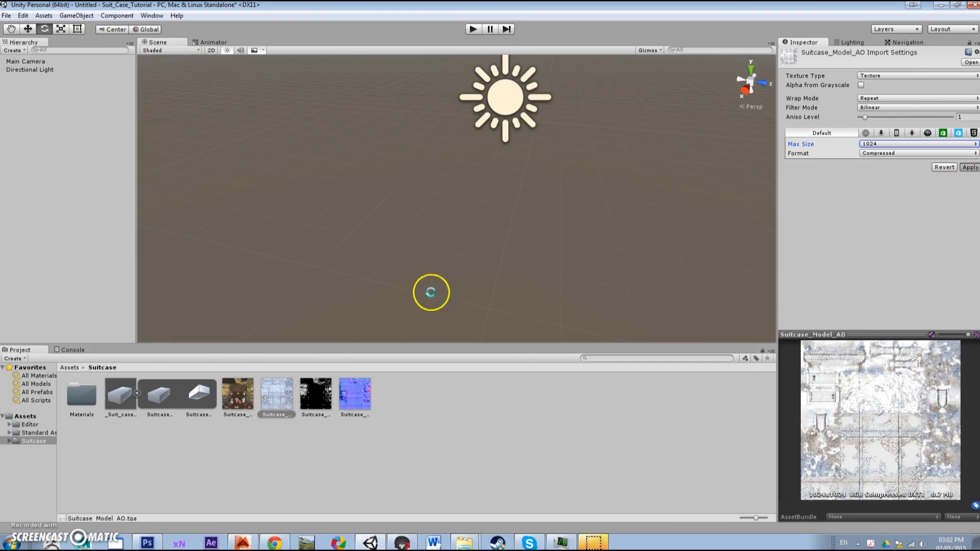
pyautogui.click(241, 403)
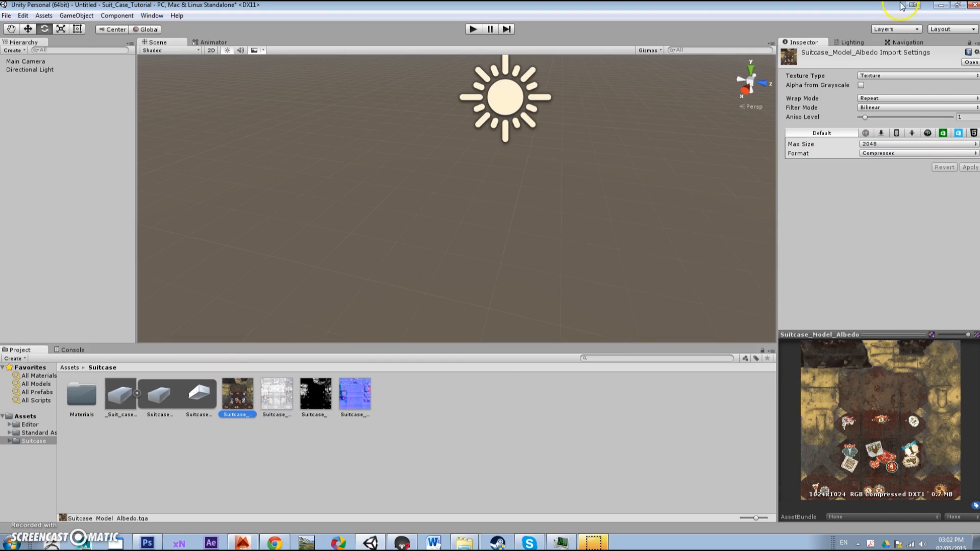
pyautogui.click(929, 148)
pyautogui.click(882, 212)
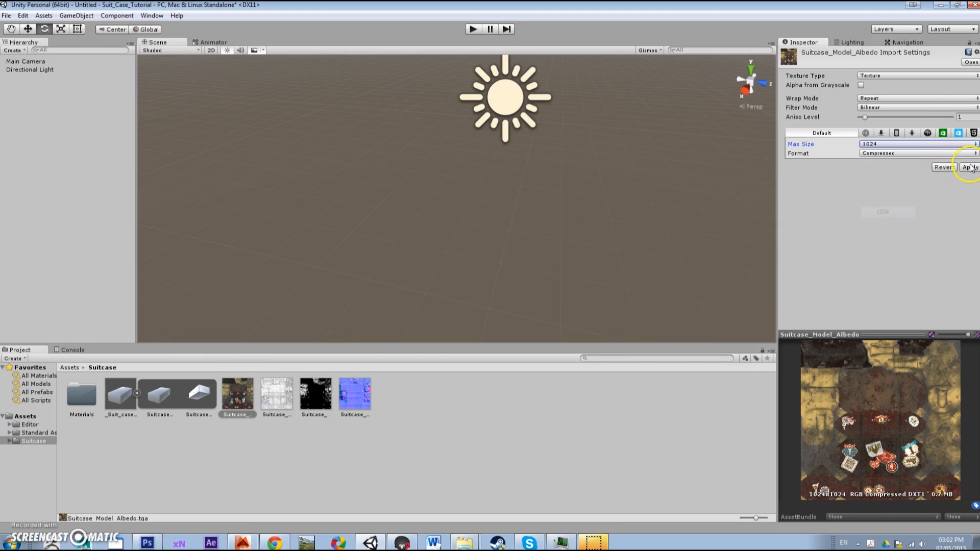
# Set the Suitcase_ModelMat albedo colour to white and assign the albedo texture to its Albedo map.
pyautogui.click(157, 395)
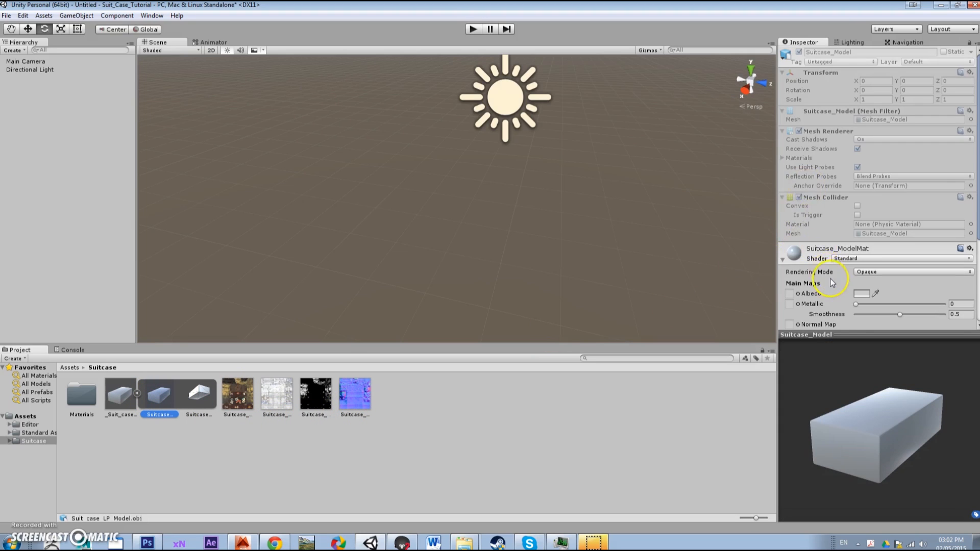
pyautogui.scroll(-3, 831, 281)
pyautogui.click(861, 201)
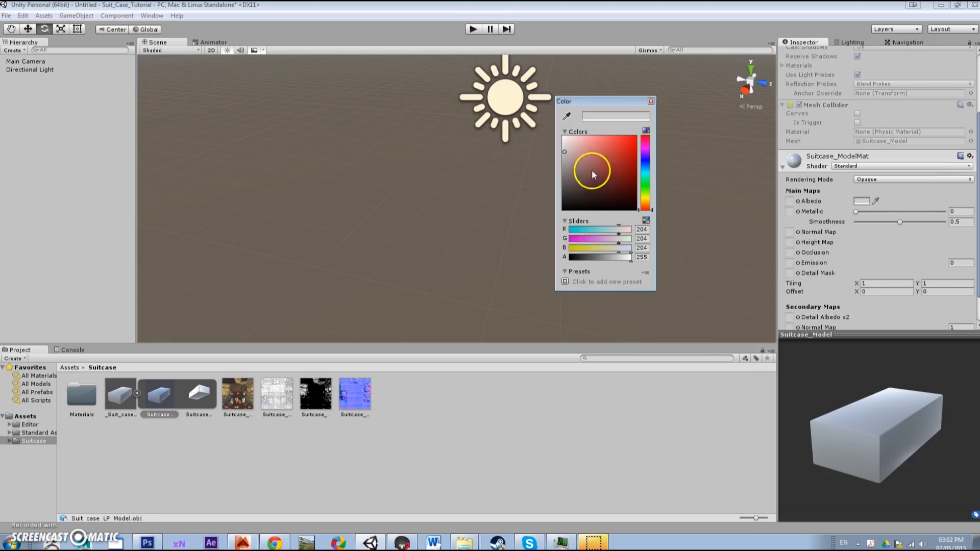
pyautogui.moveTo(590, 171); pyautogui.dragTo(541, 134)
pyautogui.click(651, 101)
pyautogui.moveTo(235, 396); pyautogui.dragTo(789, 204)
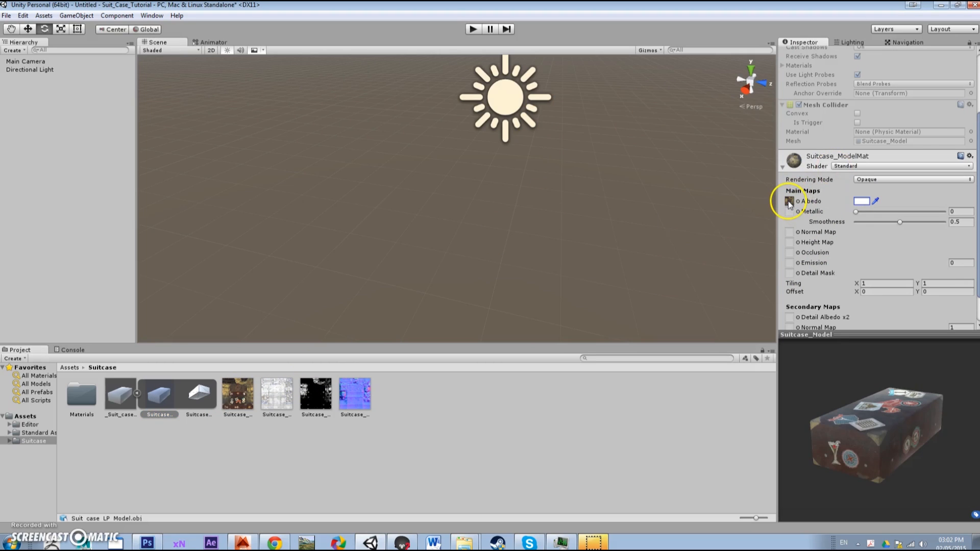
pyautogui.moveTo(842, 400); pyautogui.dragTo(898, 398)
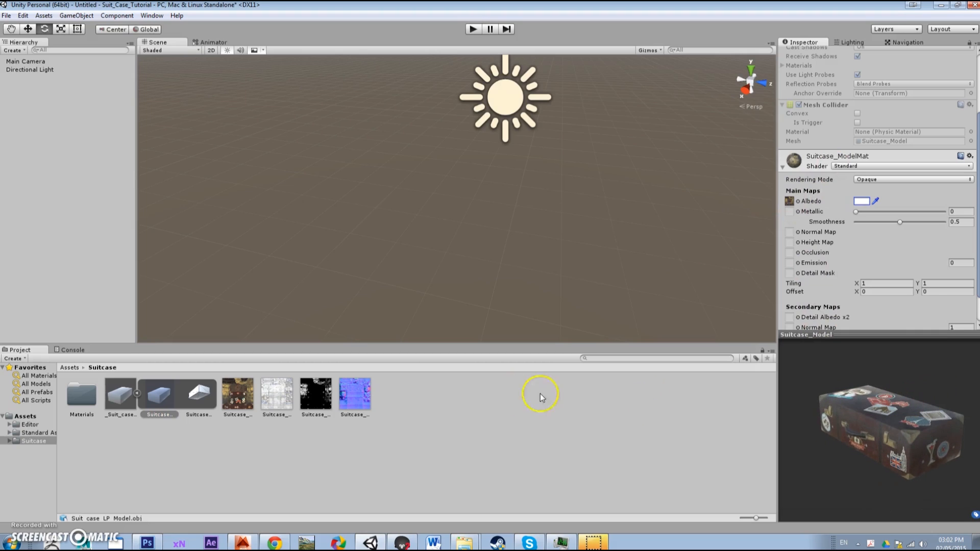
# Assign the AO, metallic and normal textures to the suitcase material's Occlusion, Metallic and Normal Map slots.
pyautogui.moveTo(276, 402); pyautogui.dragTo(789, 255)
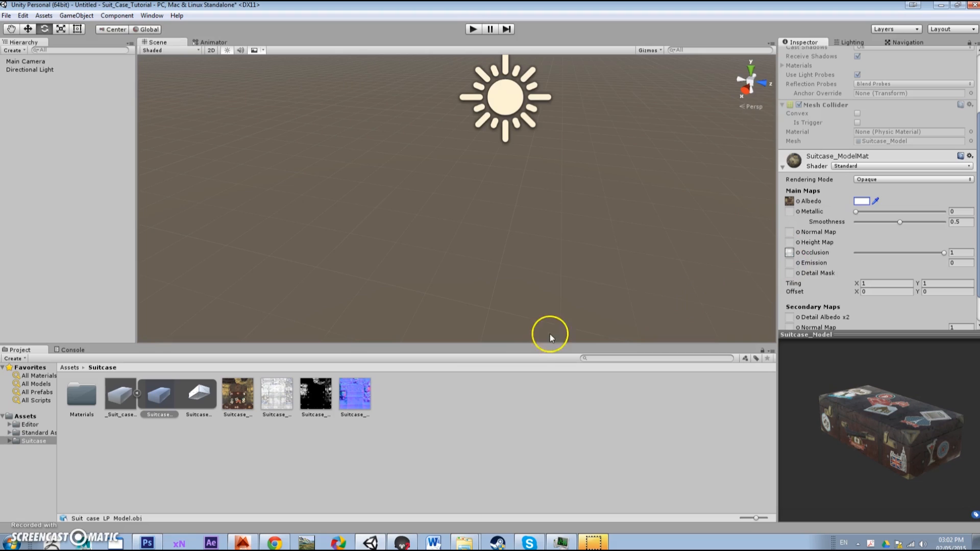
pyautogui.moveTo(325, 392); pyautogui.dragTo(790, 215)
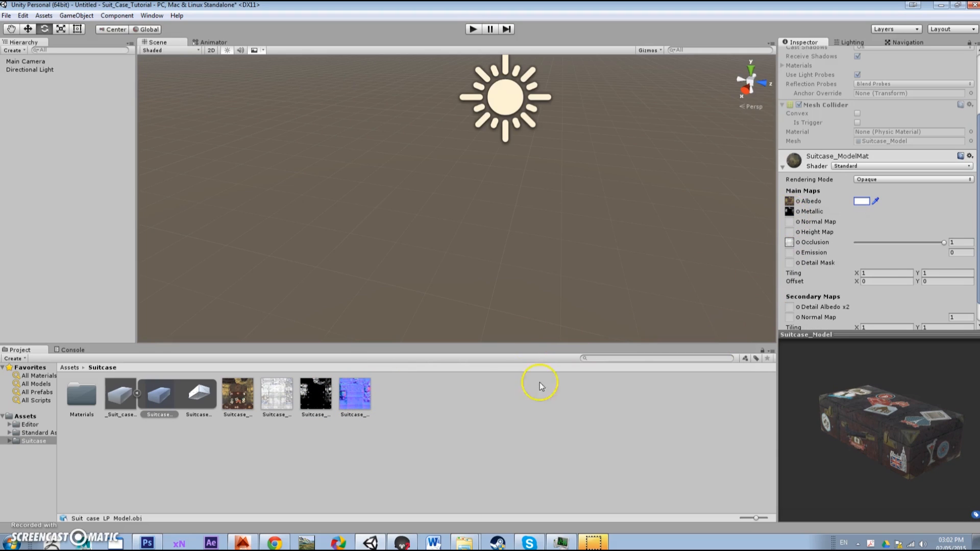
pyautogui.moveTo(352, 394); pyautogui.dragTo(796, 222)
pyautogui.moveTo(850, 417); pyautogui.dragTo(867, 433)
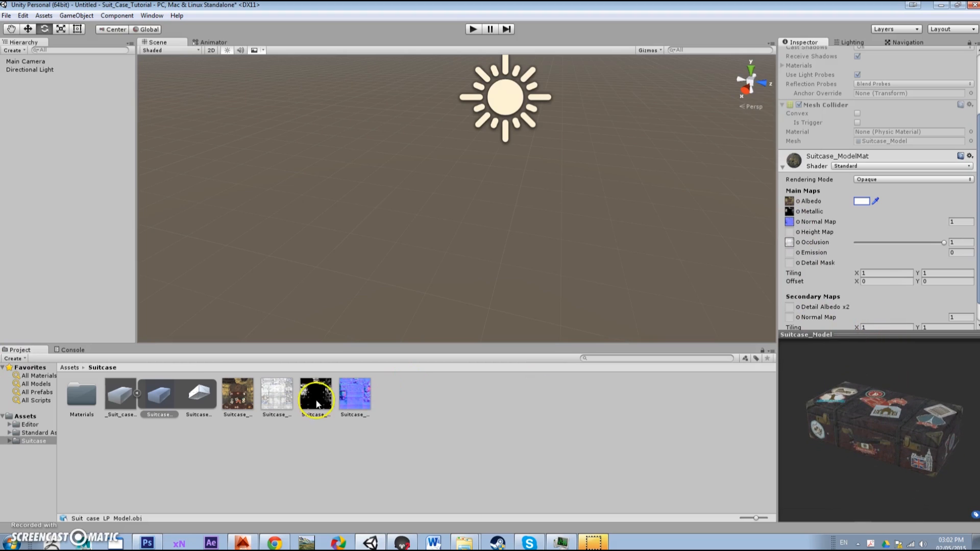
# Place the suitcase model in the scene and set its import scale factor to 0.2.
pyautogui.click(137, 394)
pyautogui.moveTo(115, 394); pyautogui.dragTo(554, 268)
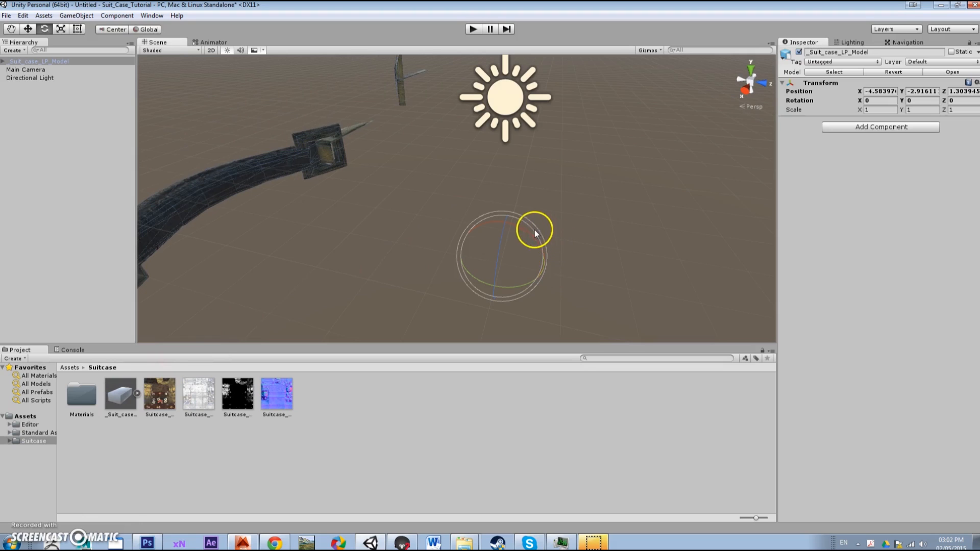
pyautogui.click(132, 390)
pyautogui.click(888, 99)
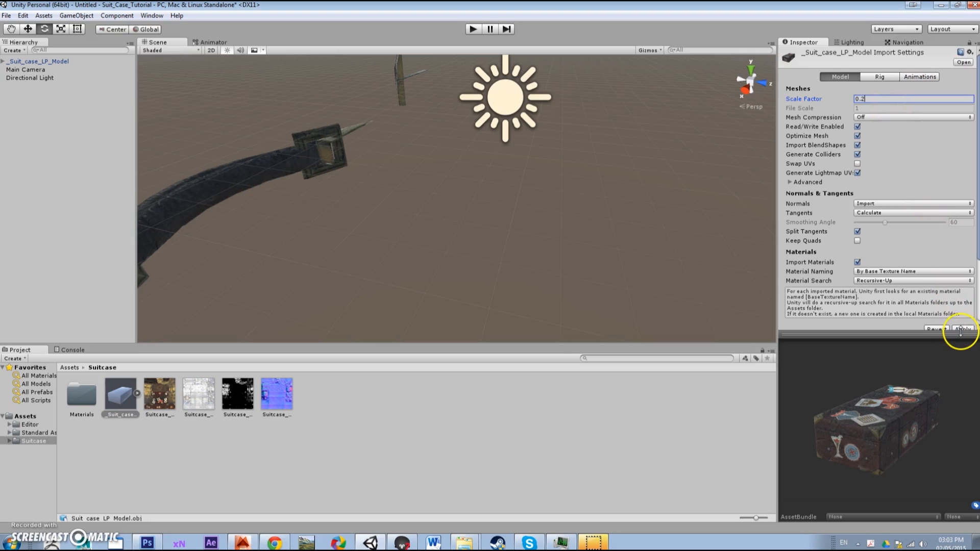
# Select the suitcase in the scene and move it up to position X -4.58, Y 1.4, Z 1.3.
pyautogui.keyDown('alt'); pyautogui.moveTo(275, 172); pyautogui.dragTo(416, 220); pyautogui.keyUp('alt')
pyautogui.click(416, 229)
pyautogui.scroll(-5, 387, 277)
pyautogui.keyDown('alt'); pyautogui.moveTo(387, 277); pyautogui.dragTo(477, 203); pyautogui.keyUp('alt')
pyautogui.scroll(8, 477, 203)
pyautogui.scroll(-5, 476, 201)
pyautogui.scroll(-2, 476, 202)
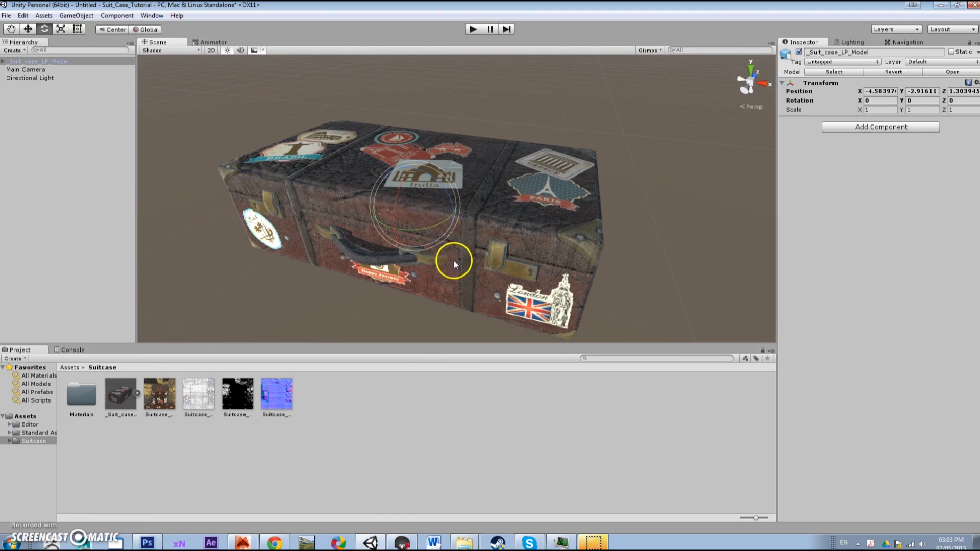
pyautogui.press('w')
pyautogui.moveTo(414, 180); pyautogui.dragTo(384, 61)
pyautogui.scroll(-8, 255, 89)
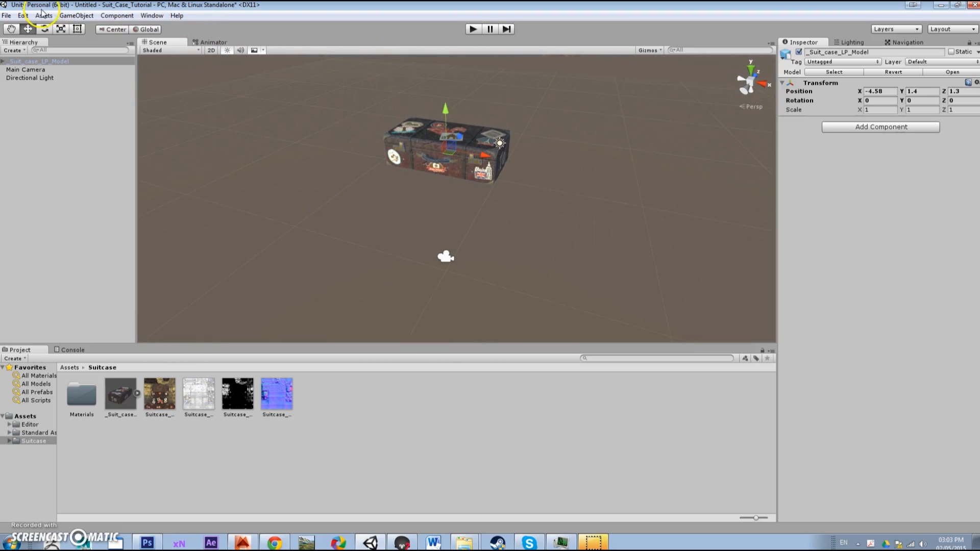
# Create a 3D plane and scale it up beneath the suitcase as a ground surface.
pyautogui.click(72, 15)
pyautogui.moveTo(42, 54)
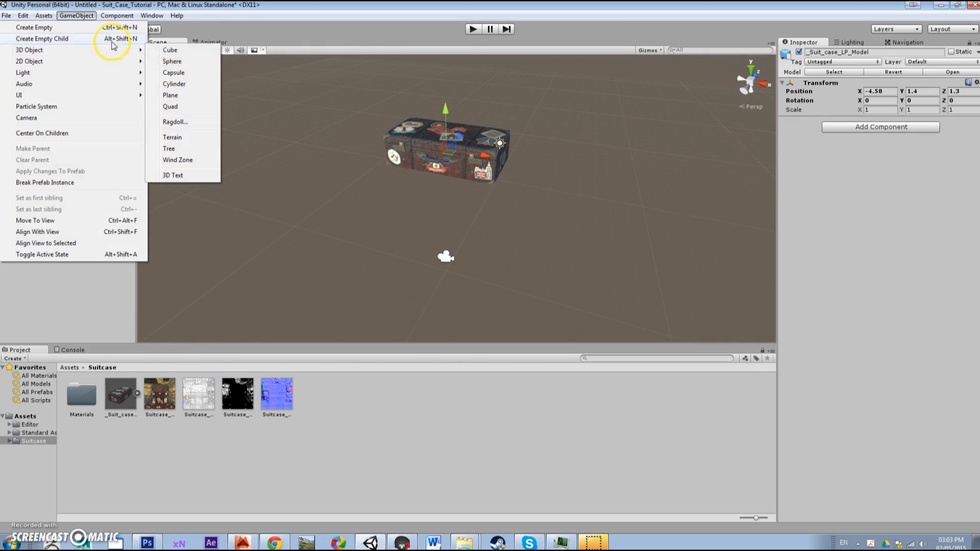
pyautogui.click(171, 95)
pyautogui.moveTo(492, 212); pyautogui.dragTo(555, 169)
pyautogui.press('r')
pyautogui.moveTo(442, 111); pyautogui.dragTo(470, 131)
pyautogui.press('w')
pyautogui.press('s')
pyautogui.moveTo(430, 195); pyautogui.dragTo(444, 302)
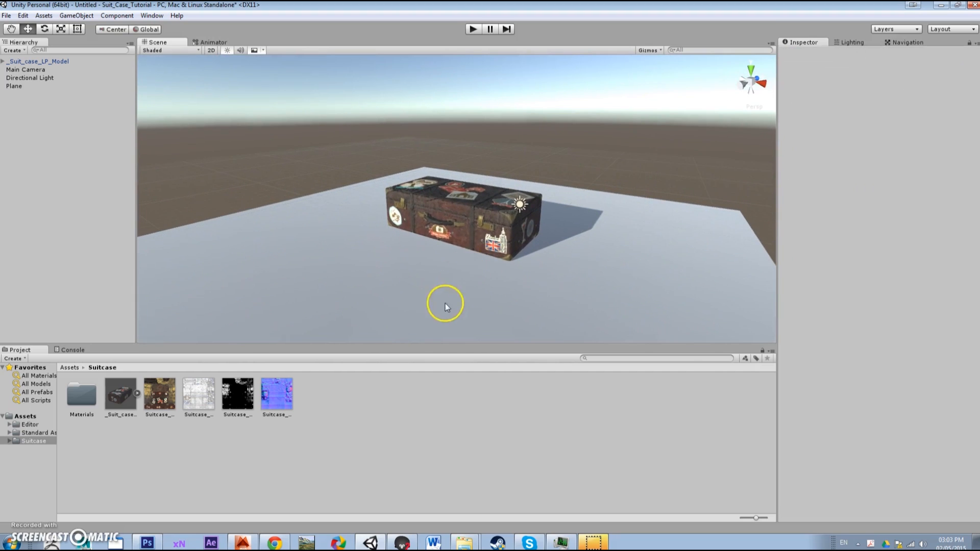
# Mark the suitcase and the plane as static, including all their child objects.
pyautogui.keyDown('shift'); pyautogui.click(423, 183); pyautogui.keyUp('shift')
pyautogui.click(952, 51)
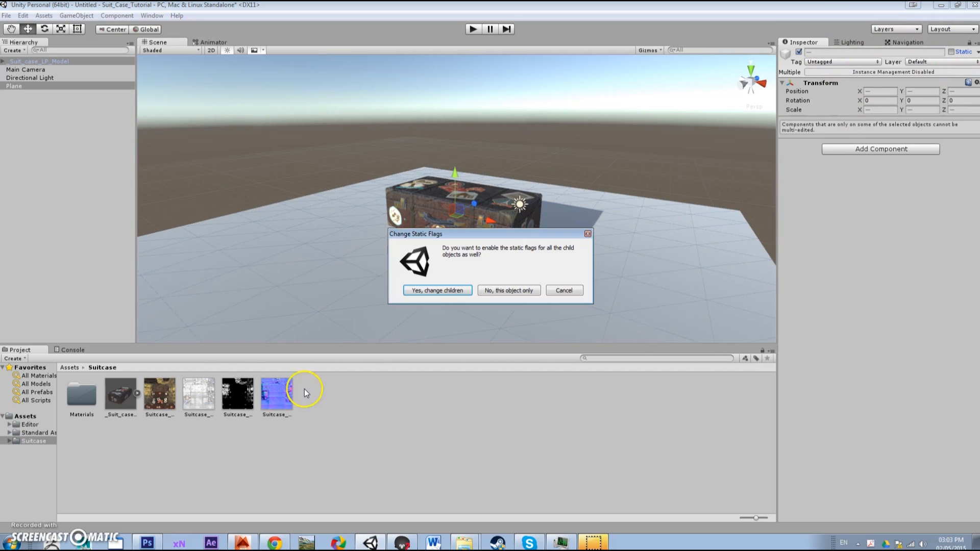
pyautogui.click(437, 290)
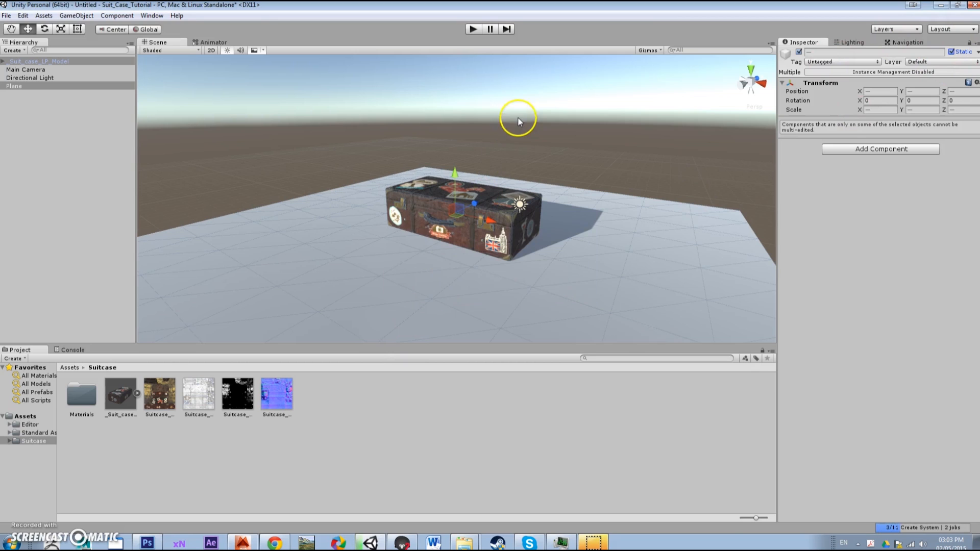
# Examine the suitcase and its shadow on the plane close up from several angles.
pyautogui.click(458, 137)
pyautogui.press('w')
pyautogui.moveTo(556, 219); pyautogui.dragTo(533, 234)
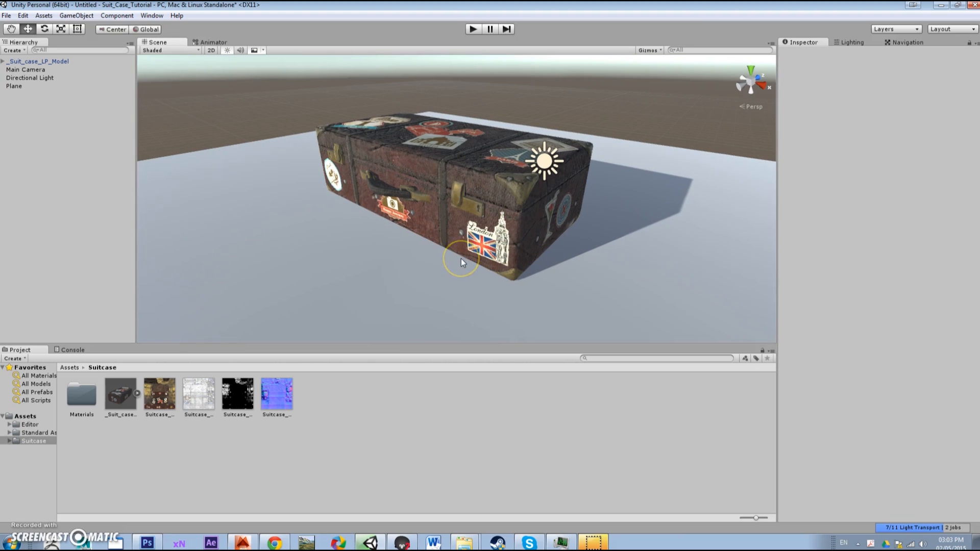
pyautogui.moveTo(449, 258); pyautogui.dragTo(492, 212)
pyautogui.press('w')
pyautogui.press('s')
pyautogui.press('w')
pyautogui.press('d')
pyautogui.press('s')
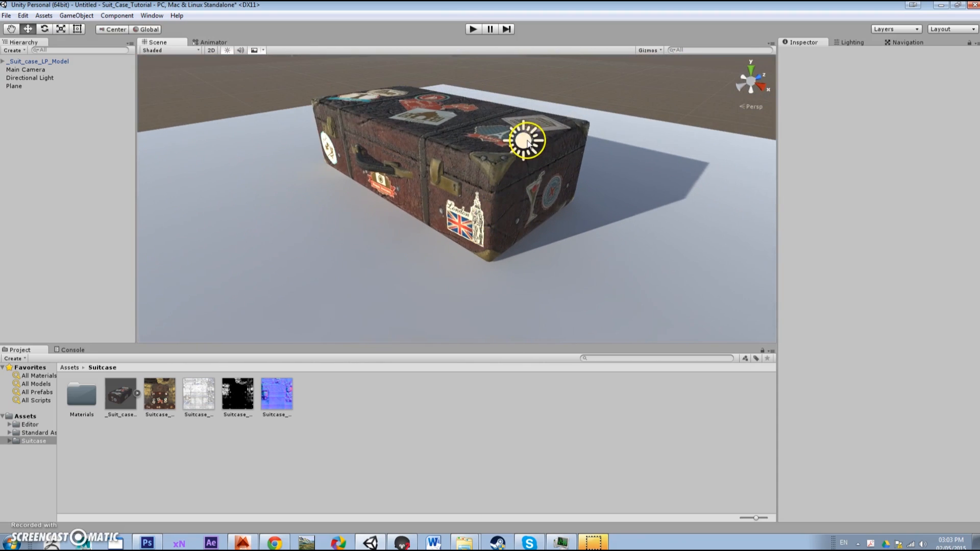
# Rotate the directional light to about X 25.34, Y -66.91, Z -35.95 so it lights the front of the suitcase.
pyautogui.click(529, 144)
pyautogui.press('e')
pyautogui.moveTo(525, 142); pyautogui.dragTo(573, 153)
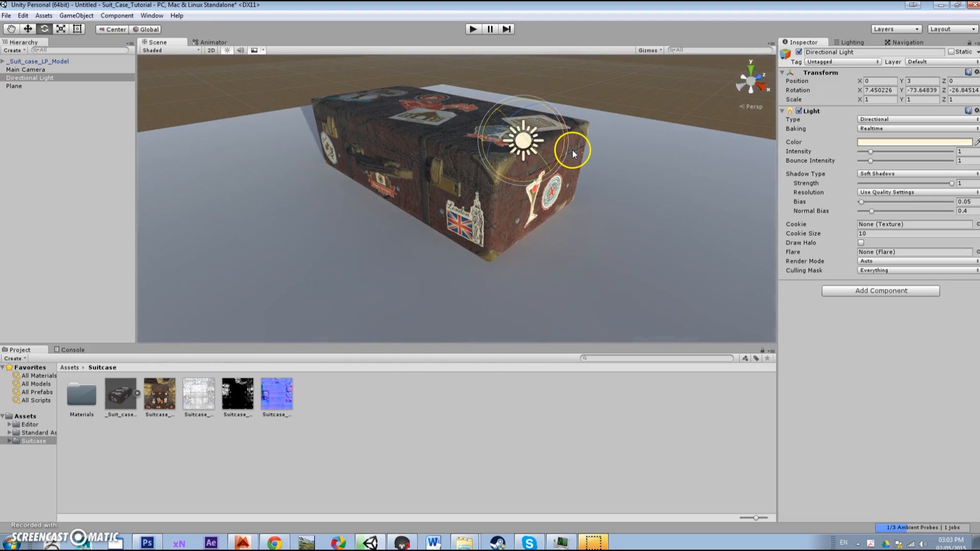
pyautogui.moveTo(255, 153); pyautogui.dragTo(337, 183)
pyautogui.press('s')
pyautogui.press('a')
pyautogui.moveTo(405, 163); pyautogui.dragTo(470, 159)
pyautogui.press('w')
pyautogui.moveTo(578, 152); pyautogui.dragTo(573, 142)
# Raise the directional light's intensity to 1.53 and its bounce intensity to 1.11.
pyautogui.moveTo(418, 215); pyautogui.dragTo(484, 255)
pyautogui.press('w')
pyautogui.press('a')
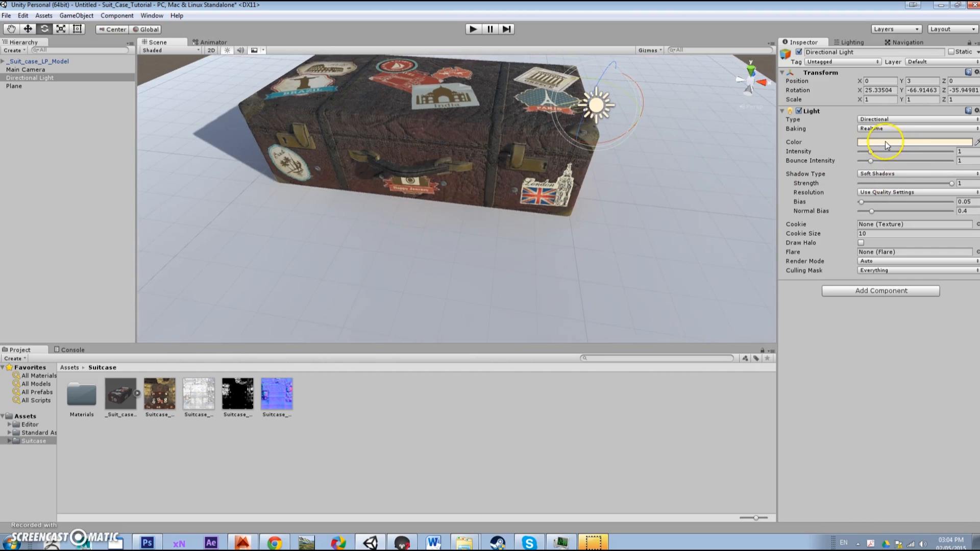
pyautogui.moveTo(878, 149)
pyautogui.mouseDown()
pyautogui.moveTo(897, 166)
pyautogui.moveTo(872, 160)
pyautogui.mouseUp()
pyautogui.moveTo(477, 234); pyautogui.dragTo(429, 199)
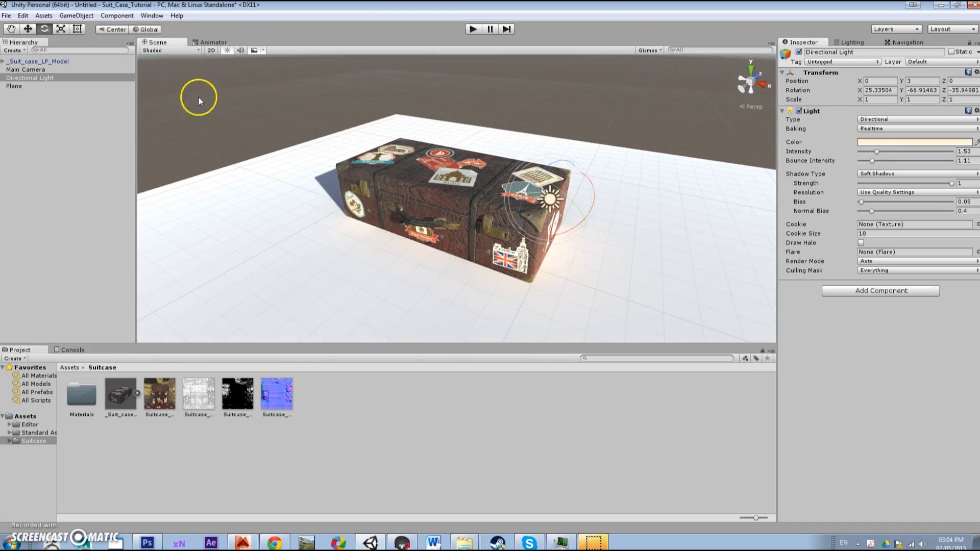
# Add a reflection probe and move it in front of the suitcase to X -3.67, Y 2.35, Z -3.51.
pyautogui.click(62, 16)
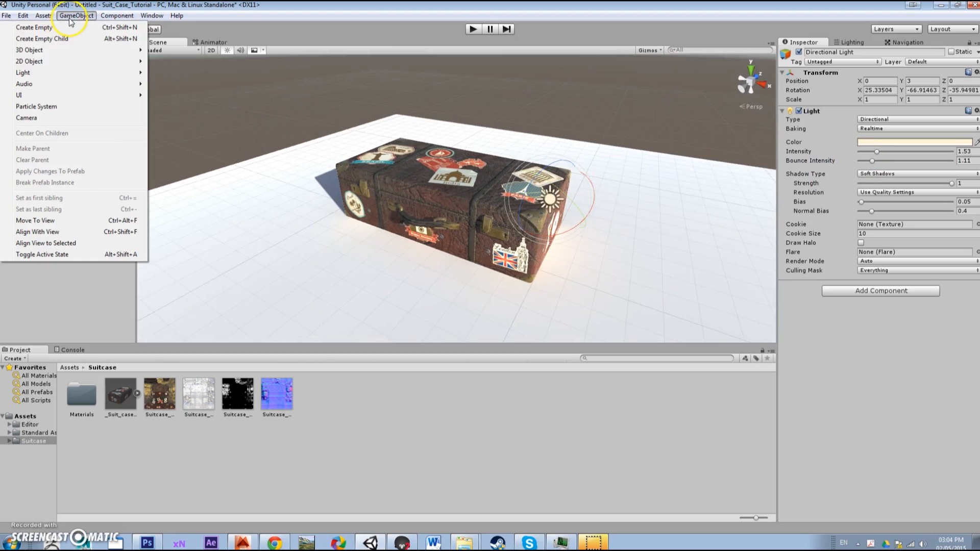
pyautogui.moveTo(143, 73)
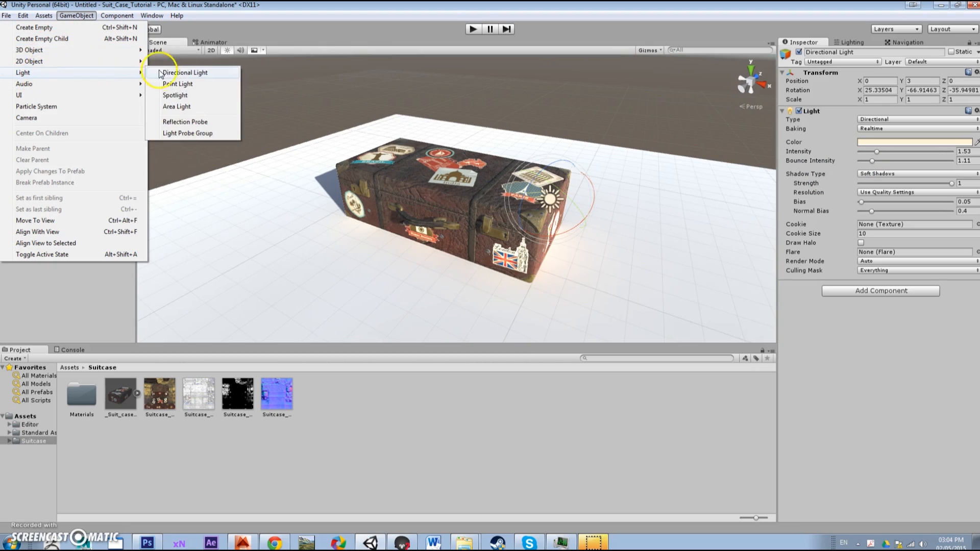
pyautogui.click(172, 121)
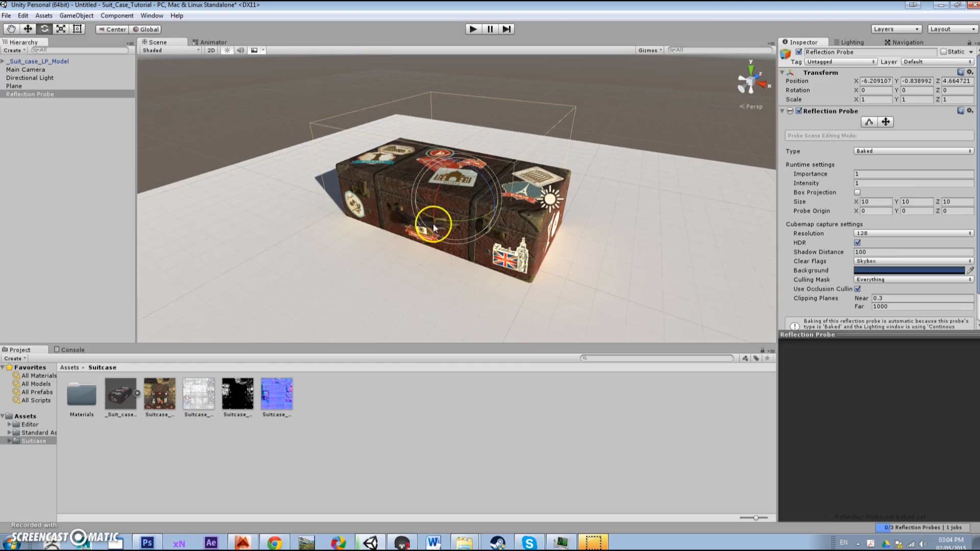
pyautogui.moveTo(426, 252); pyautogui.dragTo(417, 221)
pyautogui.click(405, 200)
pyautogui.scroll(-6, 508, 222)
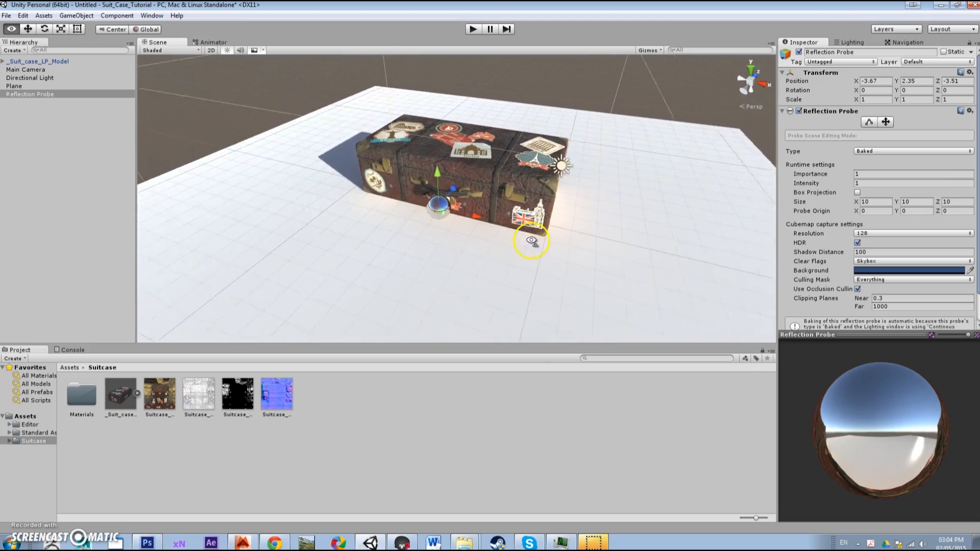
# Set the reflection probe's size to X 11.14, Y 12.63, Z 16.92 and check its reflection preview.
pyautogui.moveTo(512, 247); pyautogui.dragTo(717, 244)
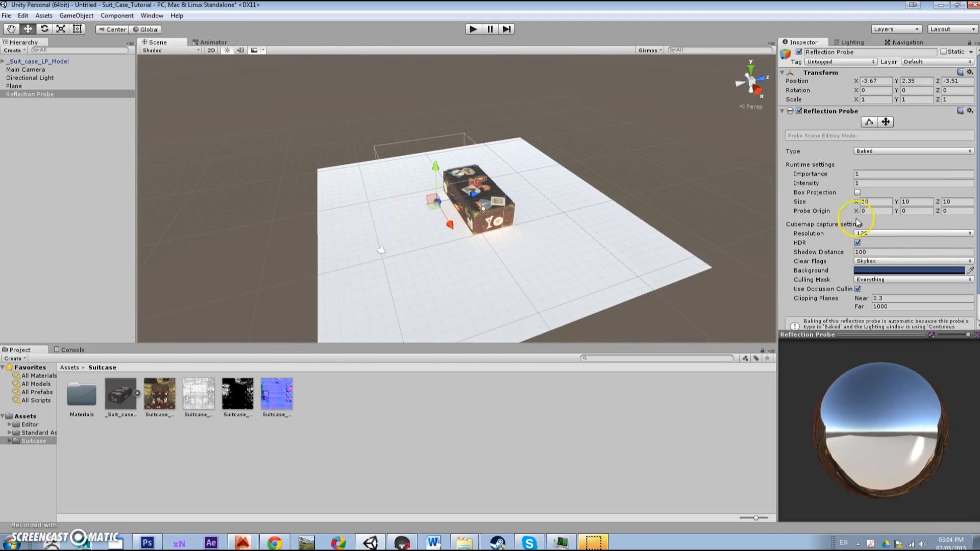
pyautogui.moveTo(859, 205); pyautogui.dragTo(969, 211)
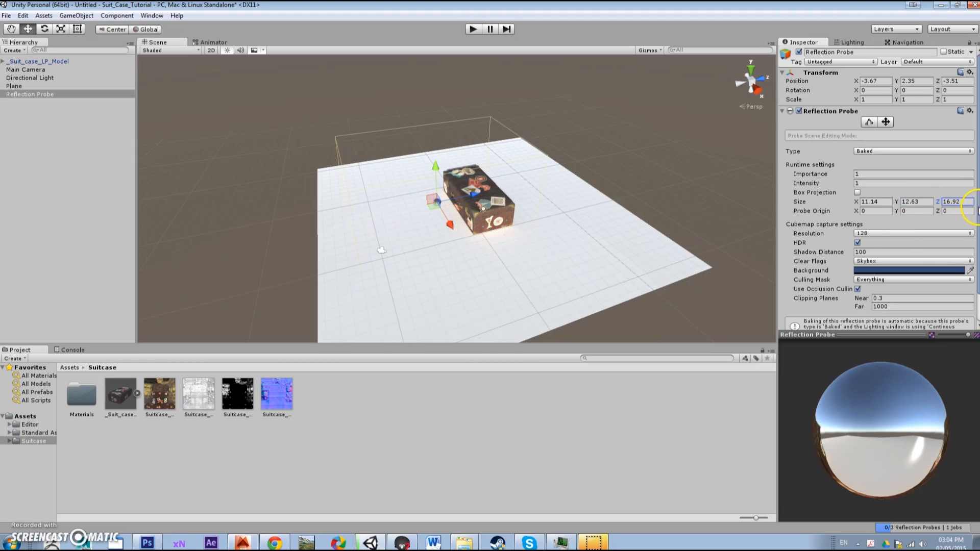
pyautogui.scroll(2, 439, 185)
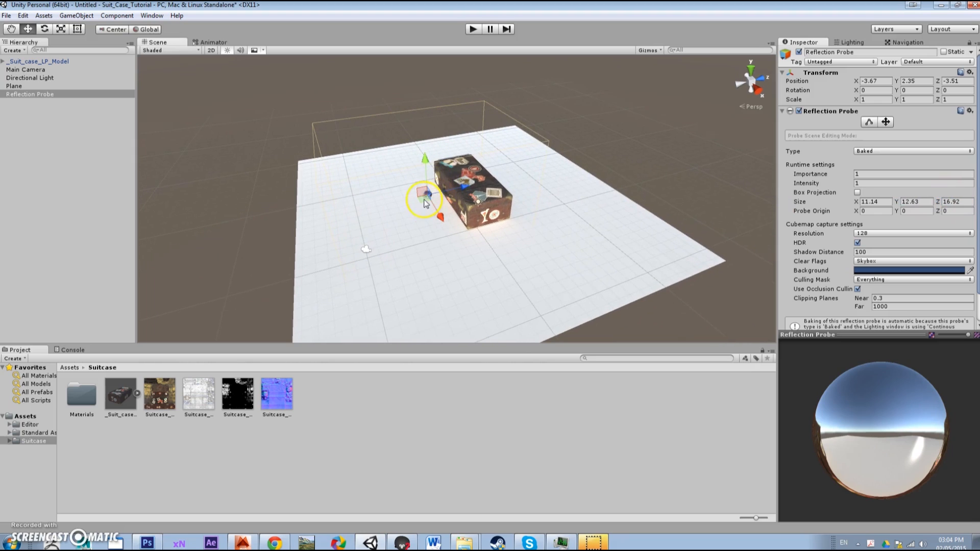
pyautogui.moveTo(804, 428); pyautogui.dragTo(978, 438)
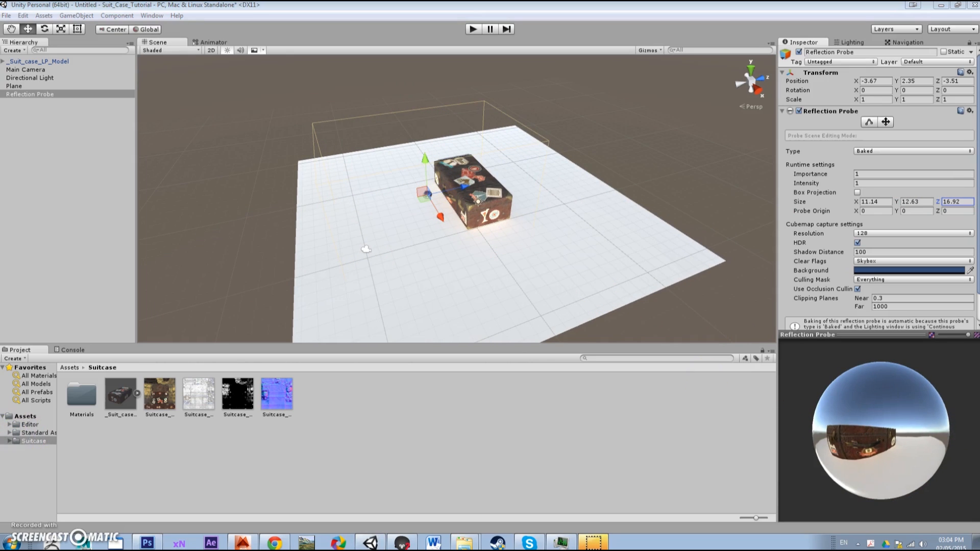
pyautogui.moveTo(861, 437); pyautogui.dragTo(850, 360)
# Examine the suitcase's lighting and reflections in the scene from different angles.
pyautogui.moveTo(291, 189); pyautogui.dragTo(473, 113)
pyautogui.press('w')
pyautogui.press('s')
pyautogui.click(473, 113)
pyautogui.moveTo(516, 207); pyautogui.dragTo(440, 187)
pyautogui.press('s')
pyautogui.press('w')
pyautogui.click(440, 187)
pyautogui.press('s')
# Duplicate the suitcase and move the copy along the Z axis to -7.41.
pyautogui.moveTo(419, 239); pyautogui.dragTo(400, 244)
pyautogui.hotkey('ctrl', 'd')
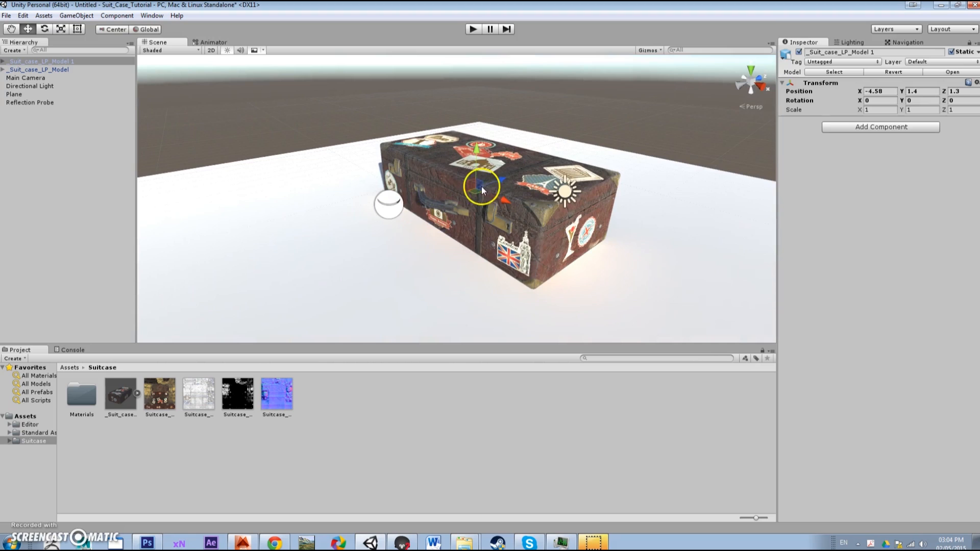
pyautogui.moveTo(482, 185); pyautogui.dragTo(374, 233)
pyautogui.moveTo(371, 195); pyautogui.dragTo(234, 267)
# Stand the duplicate suitcase upright by setting its X rotation to 90.
pyautogui.moveTo(902, 102); pyautogui.dragTo(951, 100)
pyautogui.hotkey('ctrl', 'z')
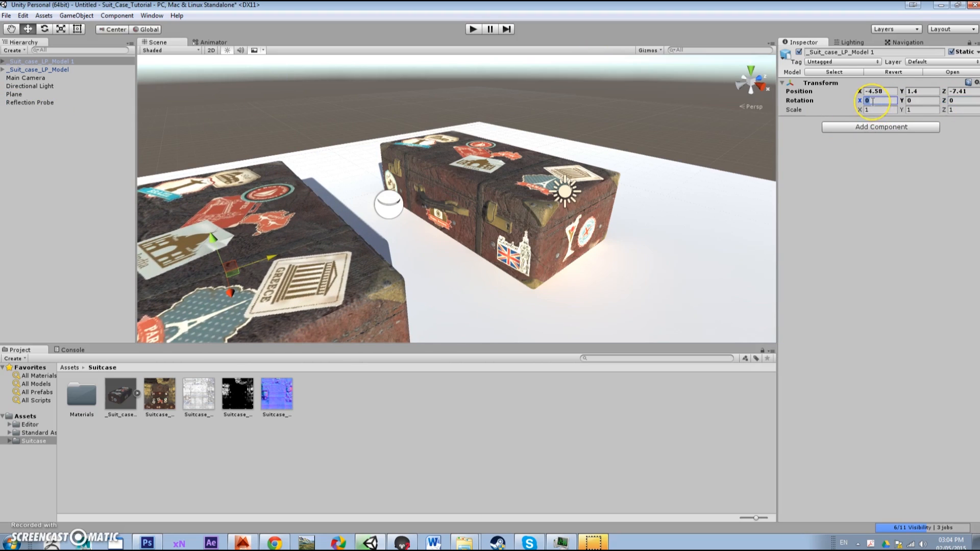
pyautogui.write('90')
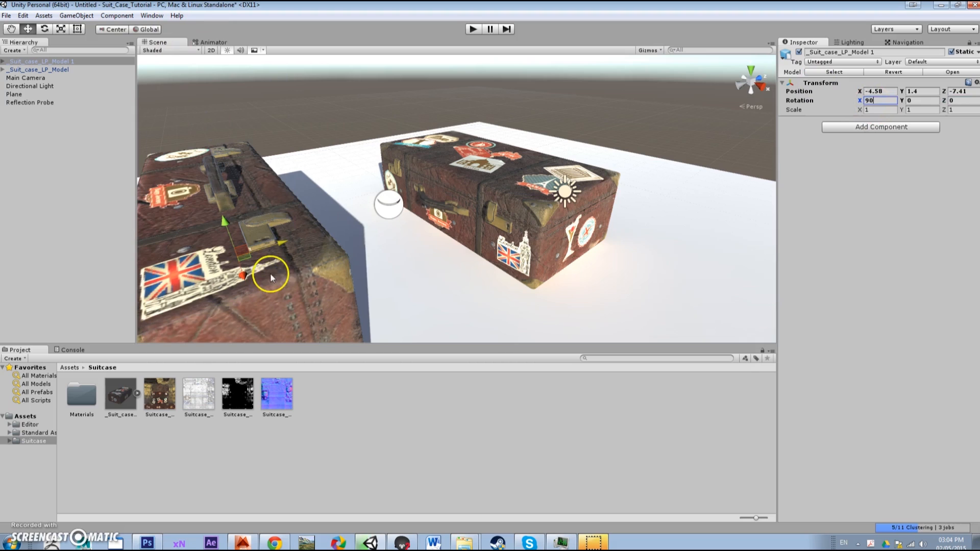
# Move the duplicate suitcase to X -12.14, Y 2.26, Z -2.47 beside the original and turn it to about -132.2 around Y.
pyautogui.moveTo(239, 247); pyautogui.dragTo(525, 179)
pyautogui.press('e')
pyautogui.press('w')
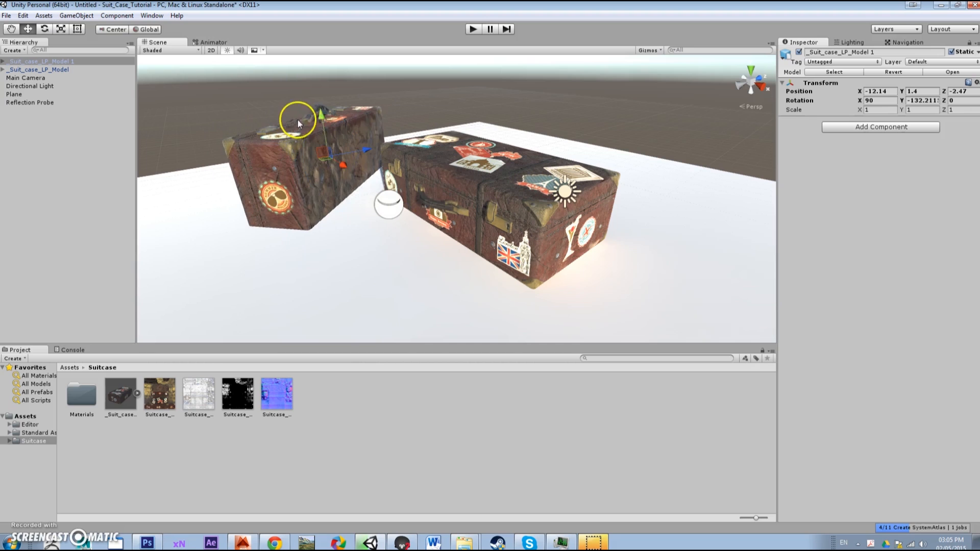
pyautogui.moveTo(321, 125); pyautogui.dragTo(327, 107)
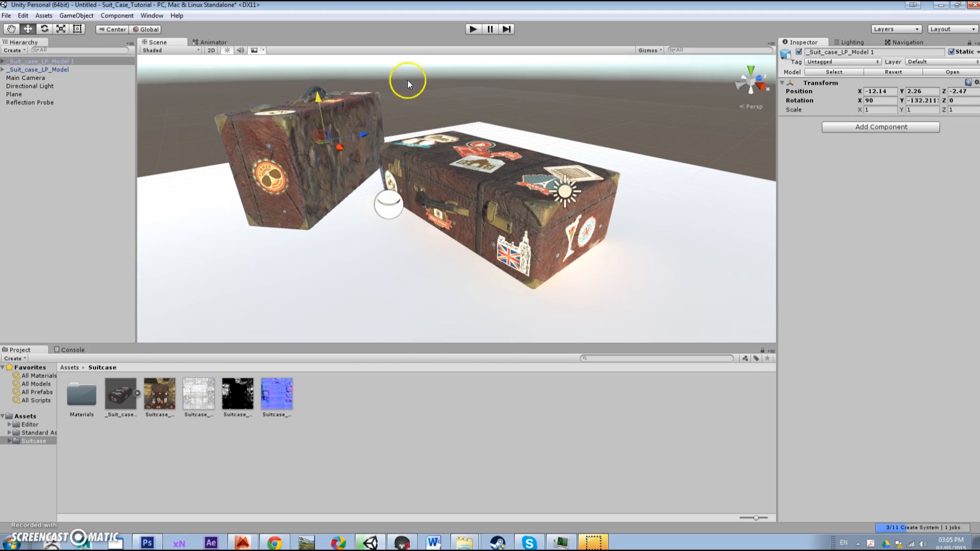
pyautogui.click(393, 87)
# Examine the two suitcases together on the plane, including their surfaces close up.
pyautogui.rightClick(452, 110)
pyautogui.press('w')
pyautogui.moveTo(451, 110); pyautogui.dragTo(400, 132)
pyautogui.press('s')
pyautogui.press('w')
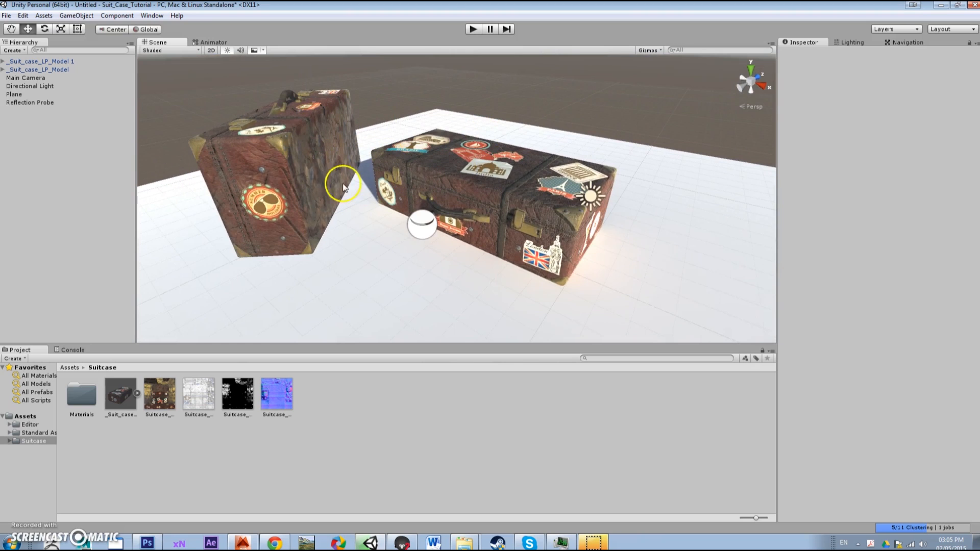
pyautogui.rightClick(373, 207)
pyautogui.moveTo(373, 207)
pyautogui.mouseDown()
pyautogui.moveTo(237, 120)
pyautogui.moveTo(265, 228)
pyautogui.moveTo(299, 267)
pyautogui.moveTo(305, 294)
pyautogui.moveTo(266, 215)
pyautogui.mouseUp()
# Inspect both suitcases' mesh in Shaded Wireframe mode and return the scene display to Shaded.
pyautogui.click(168, 50)
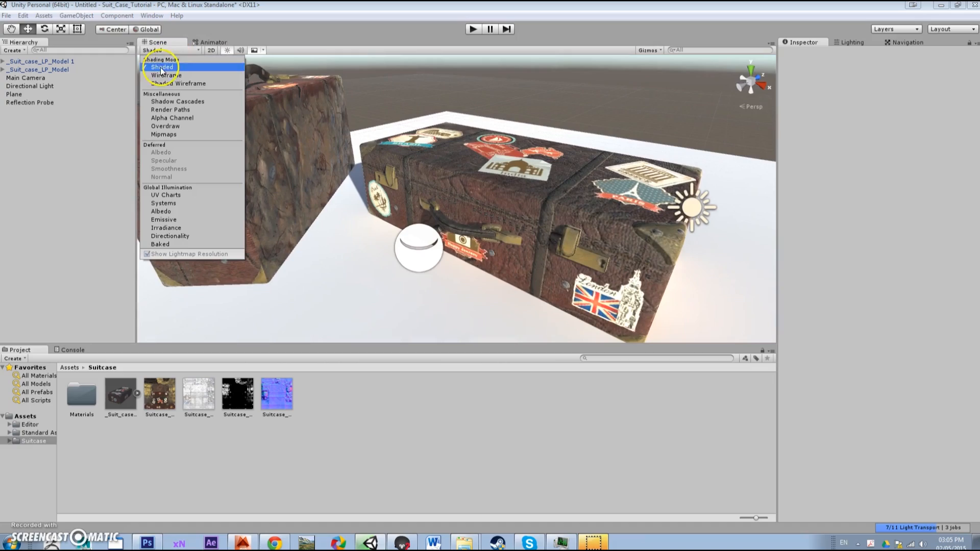
pyautogui.click(167, 83)
pyautogui.press('w')
pyautogui.moveTo(616, 242)
pyautogui.mouseDown()
pyautogui.moveTo(518, 337)
pyautogui.moveTo(495, 330)
pyautogui.moveTo(547, 280)
pyautogui.moveTo(558, 299)
pyautogui.moveTo(624, 306)
pyautogui.moveTo(708, 276)
pyautogui.moveTo(604, 227)
pyautogui.moveTo(286, 217)
pyautogui.mouseUp()
pyautogui.press('d')
pyautogui.press('s')
pyautogui.press('w')
pyautogui.press('d')
pyautogui.click(166, 50)
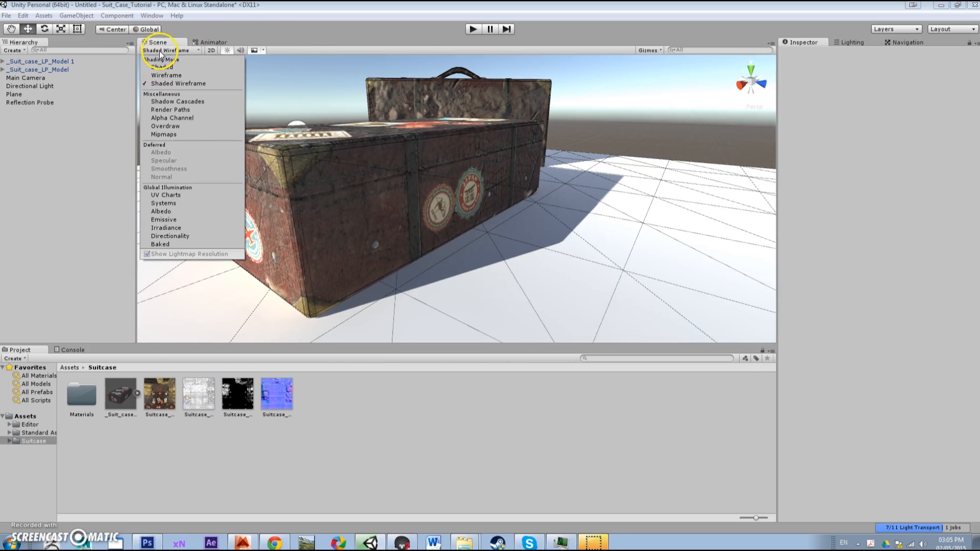
pyautogui.click(163, 59)
pyautogui.moveTo(307, 153); pyautogui.dragTo(326, 153)
# Open the Game view as a floating window, shrink it and place it clear of the camera in the scene.
pyautogui.click(153, 17)
pyautogui.click(84, 81)
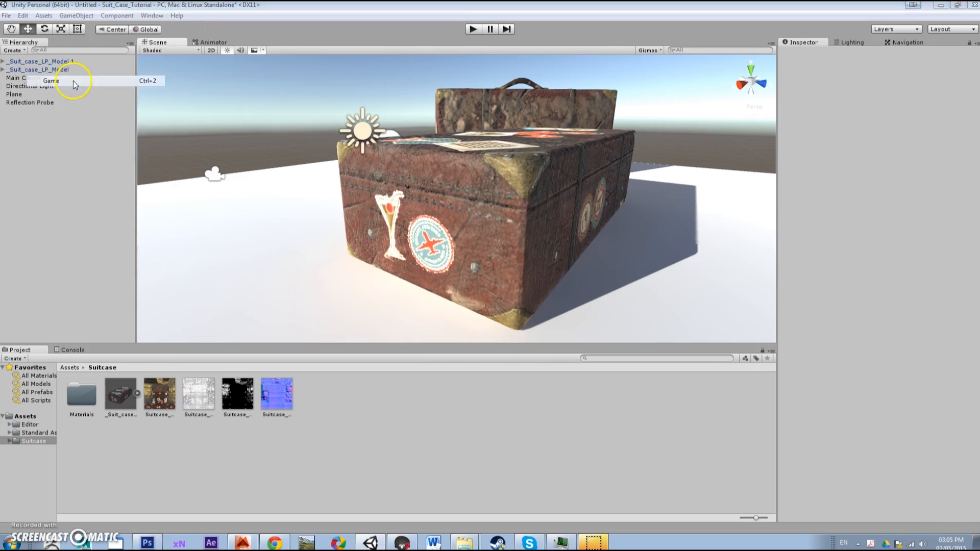
pyautogui.moveTo(93, 8); pyautogui.dragTo(316, 163)
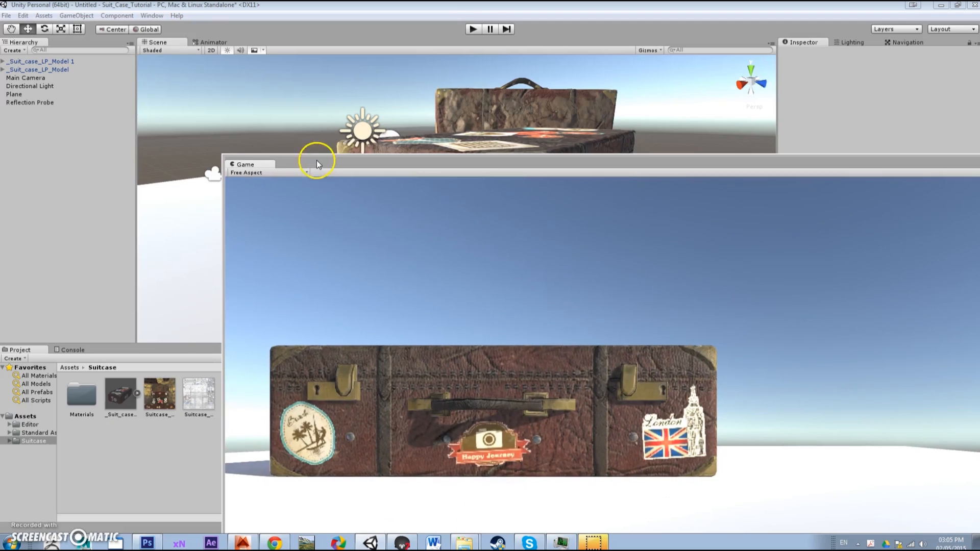
pyautogui.moveTo(300, 100); pyautogui.dragTo(532, 96)
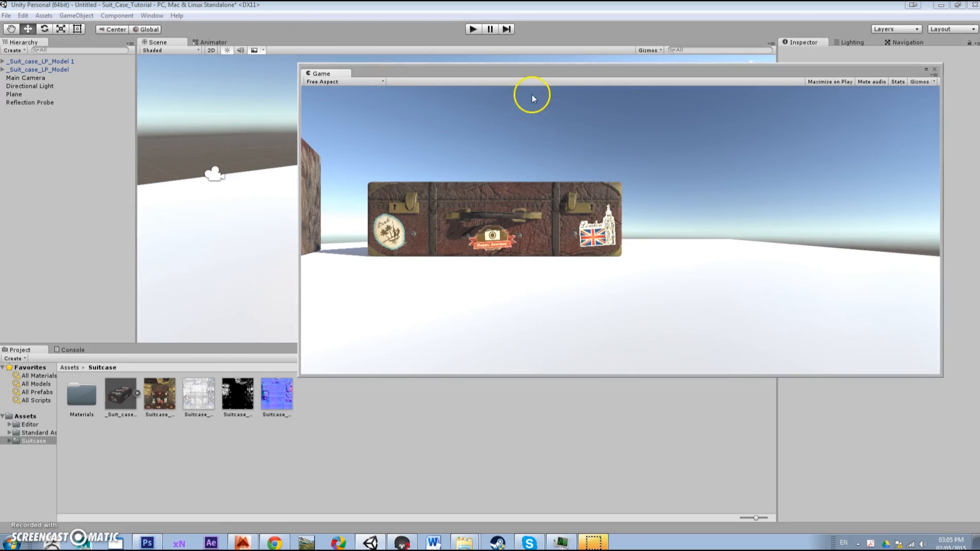
pyautogui.moveTo(397, 74); pyautogui.dragTo(470, 120)
# Frame both suitcases with the Main Camera at height Y 5.62, rotated to about X 19.96, Y -39.33.
pyautogui.click(218, 176)
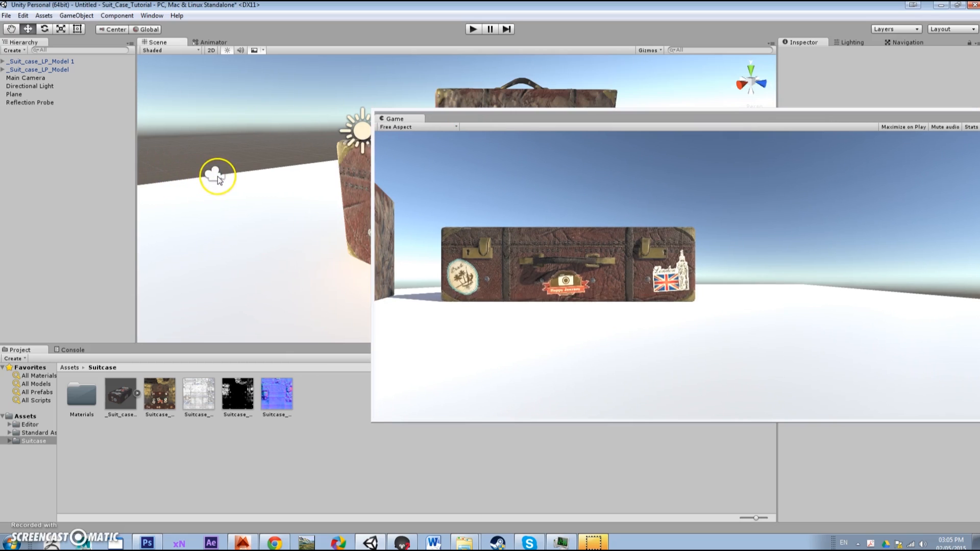
pyautogui.rightClick(278, 183)
pyautogui.moveTo(278, 183); pyautogui.dragTo(319, 190)
pyautogui.moveTo(250, 136); pyautogui.dragTo(230, 62)
pyautogui.press('e')
pyautogui.moveTo(246, 117); pyautogui.dragTo(298, 105)
pyautogui.moveTo(261, 66); pyautogui.dragTo(286, 81)
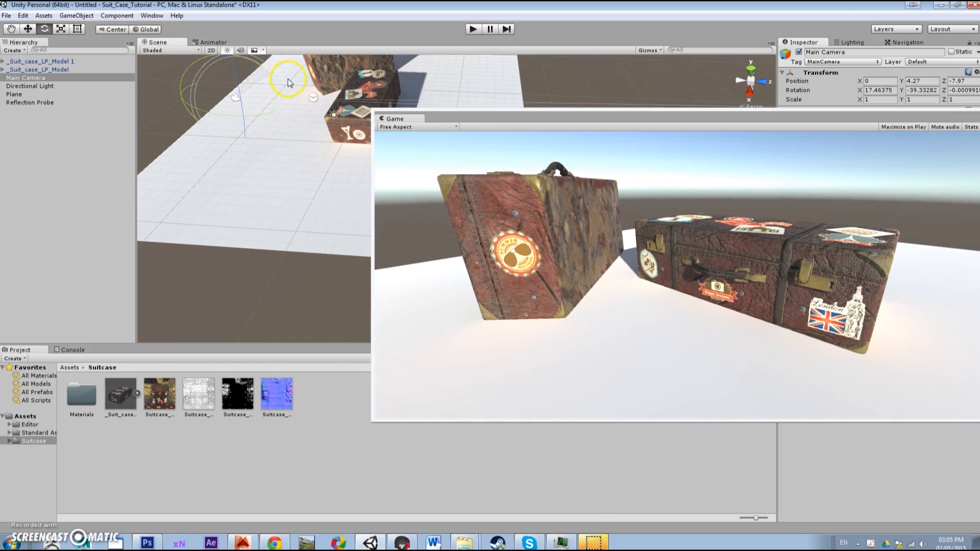
pyautogui.press('w')
pyautogui.moveTo(219, 69); pyautogui.dragTo(219, 53)
pyautogui.moveTo(429, 121); pyautogui.dragTo(218, 174)
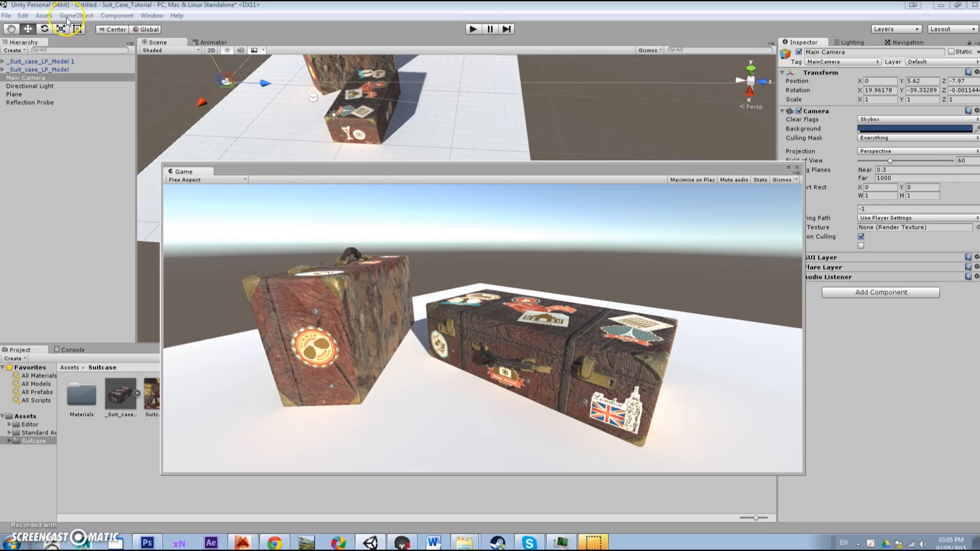
pyautogui.click(50, 16)
pyautogui.moveTo(36, 91)
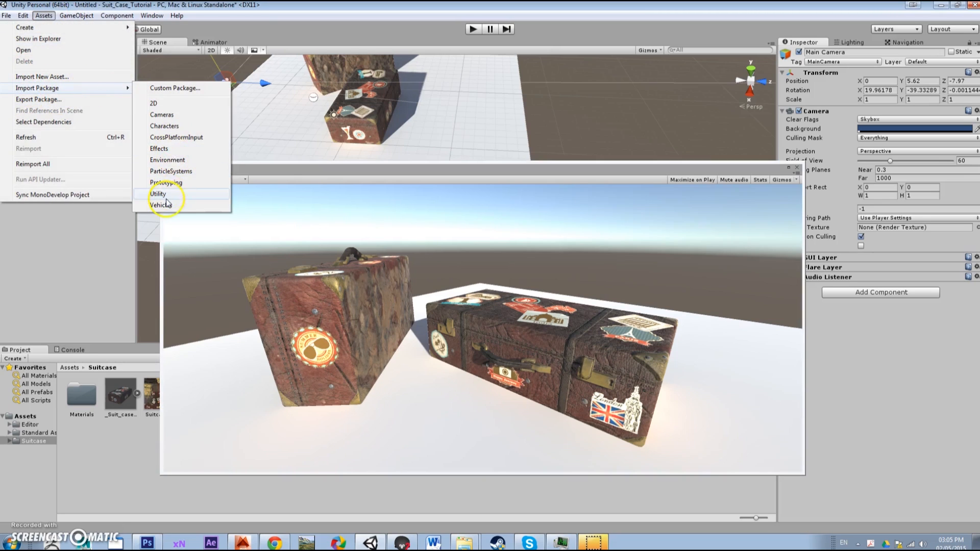
pyautogui.click(65, 255)
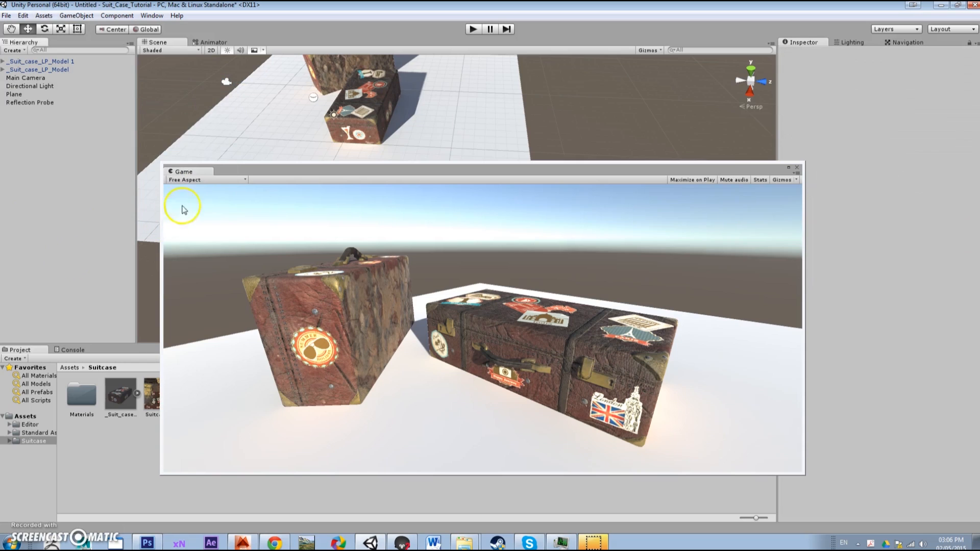
# Add the Screen Space Ambient Occlusion image effect to the Main Camera.
pyautogui.click(226, 81)
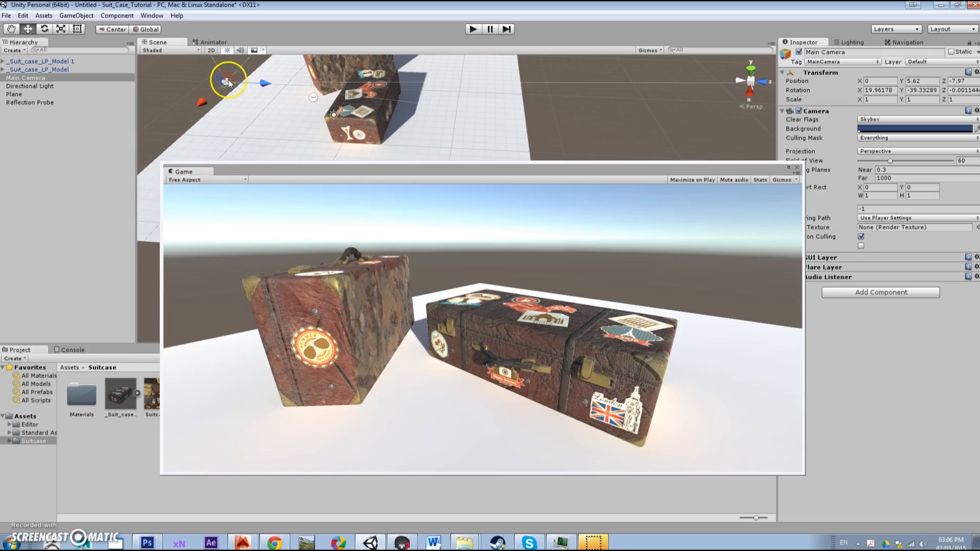
pyautogui.click(871, 293)
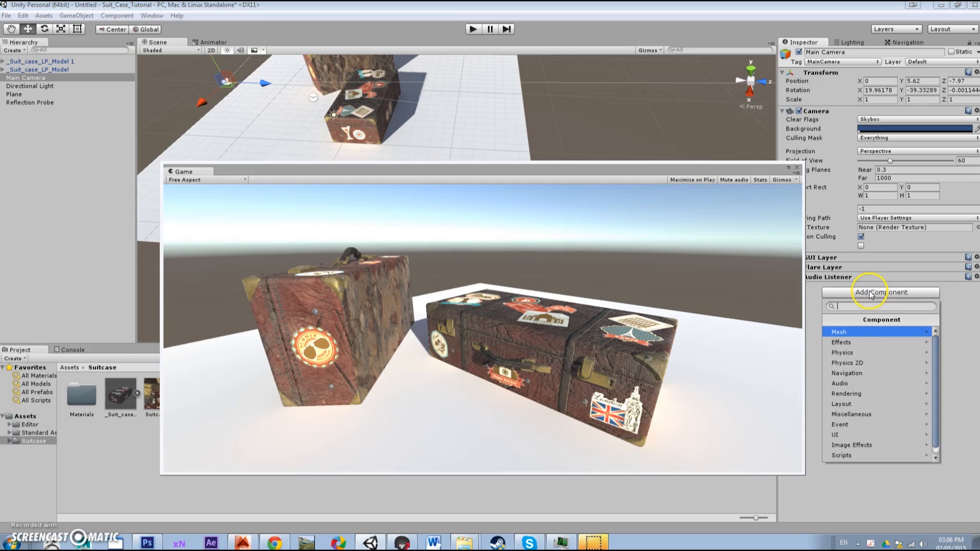
pyautogui.click(841, 446)
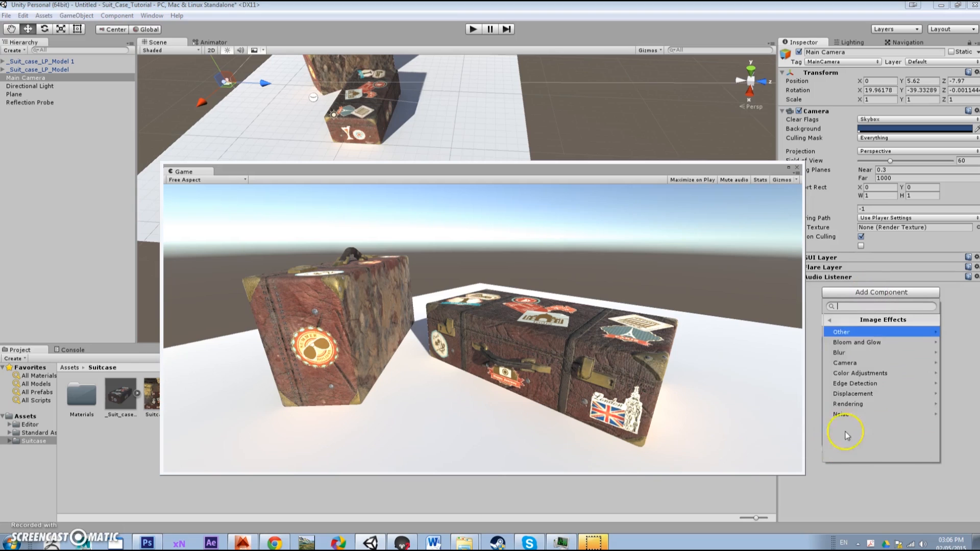
pyautogui.click(863, 404)
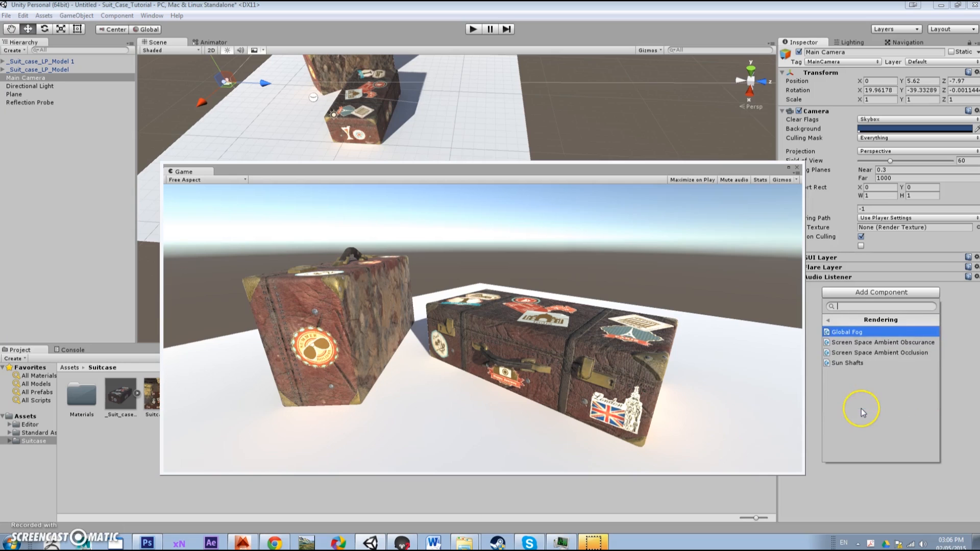
pyautogui.click(868, 353)
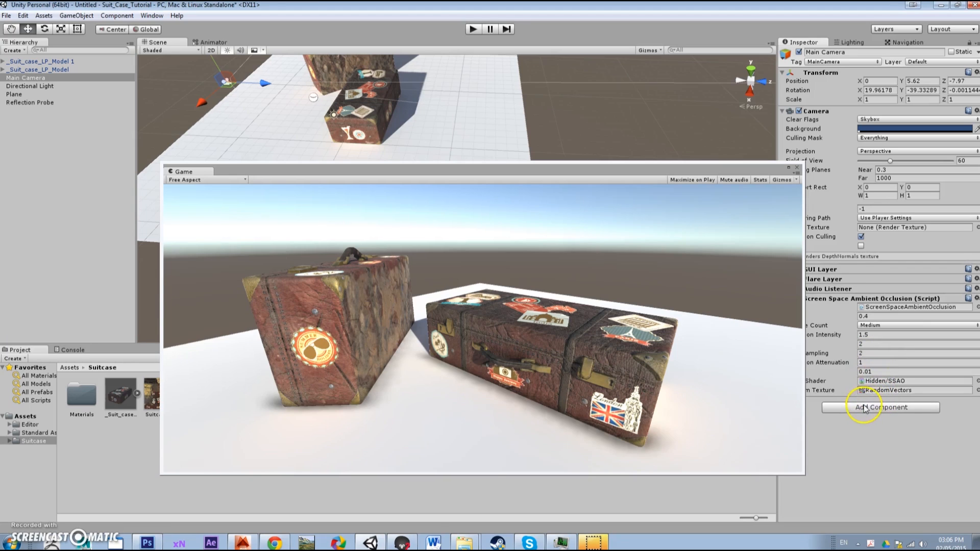
# Set the ambient occlusion to High sample count, radius 0.32, occlusion intensity 1.81 and blur 4.
pyautogui.click(876, 325)
pyautogui.click(876, 362)
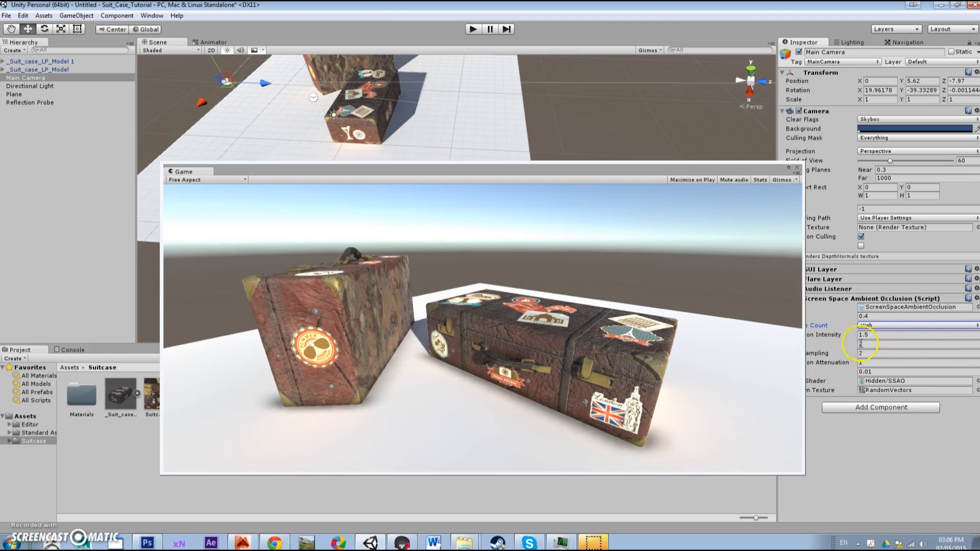
pyautogui.moveTo(822, 335)
pyautogui.mouseDown()
pyautogui.moveTo(838, 343)
pyautogui.moveTo(816, 315)
pyautogui.moveTo(839, 345)
pyautogui.mouseUp()
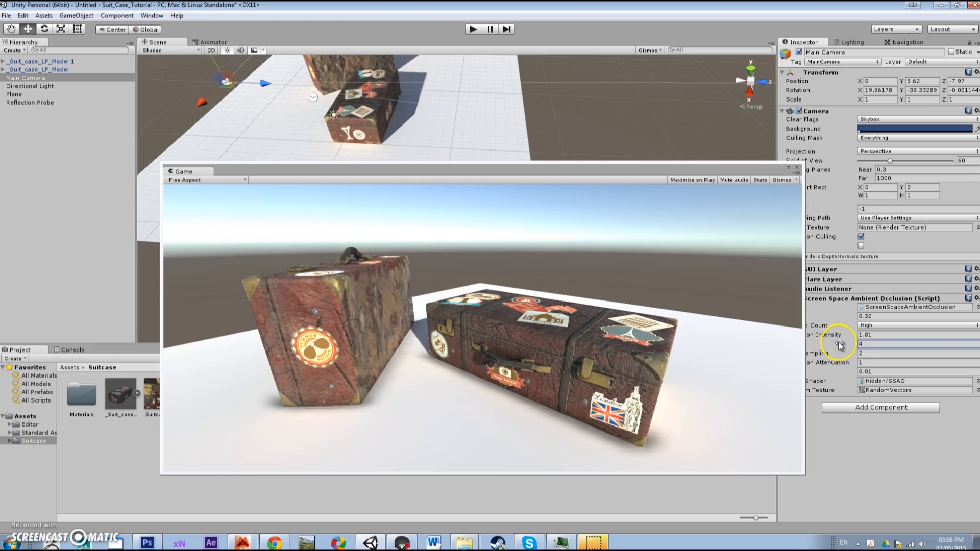
# Add the BloomAndFlares (3.5, Deprecated) image effect to the Main Camera and lower its intensity to 0.01.
pyautogui.click(888, 407)
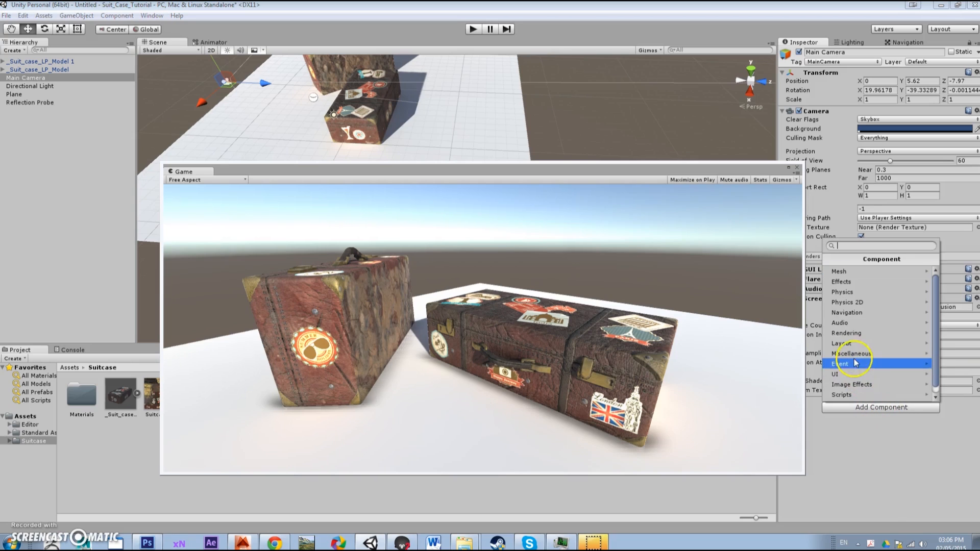
pyautogui.click(843, 384)
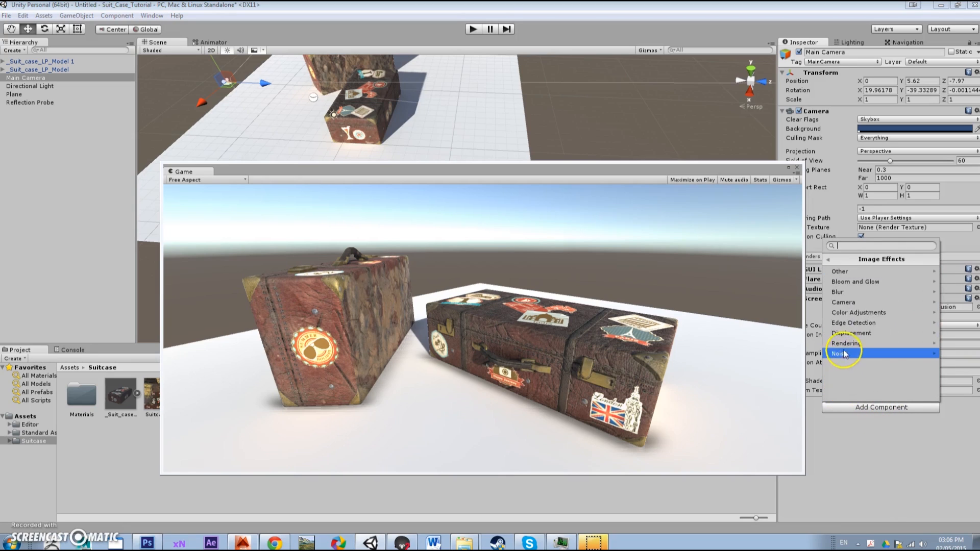
pyautogui.click(856, 281)
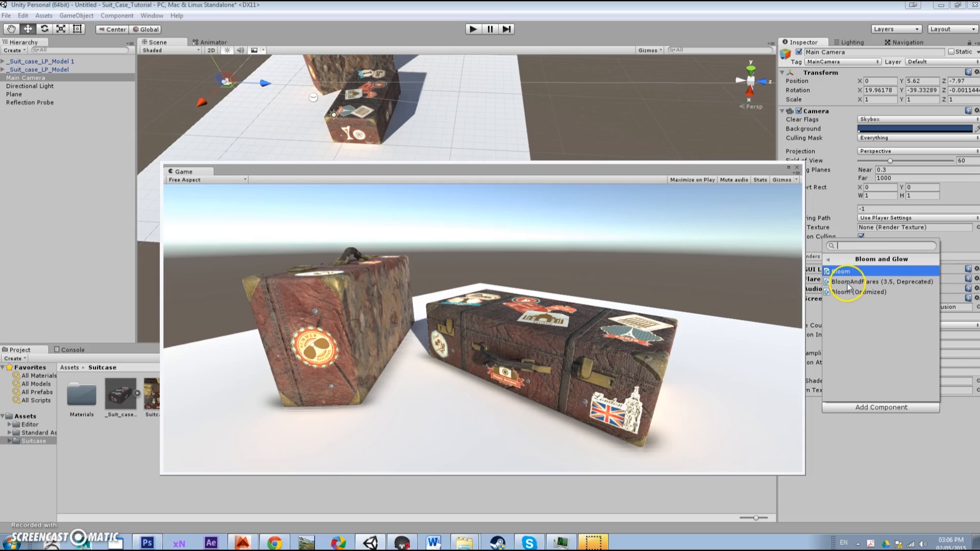
pyautogui.click(861, 282)
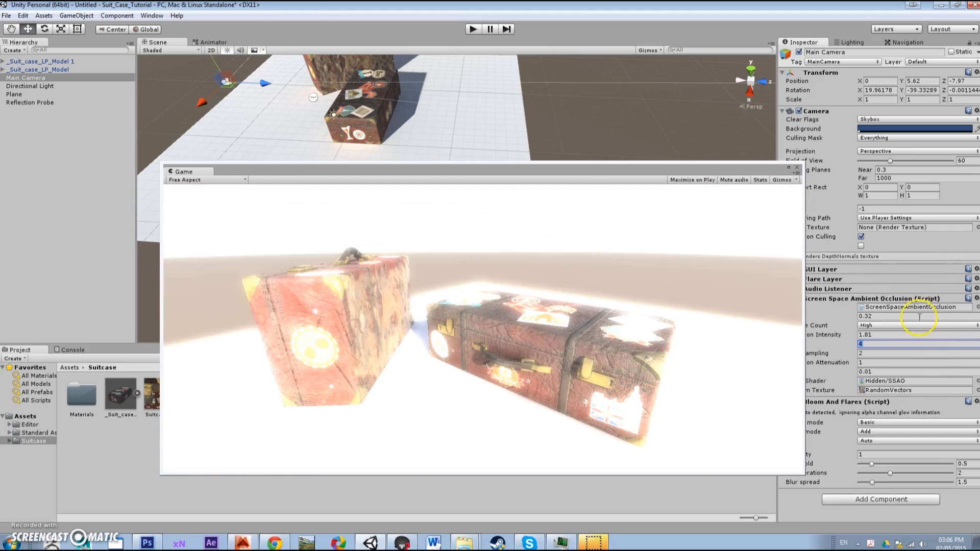
pyautogui.moveTo(857, 452); pyautogui.dragTo(825, 443)
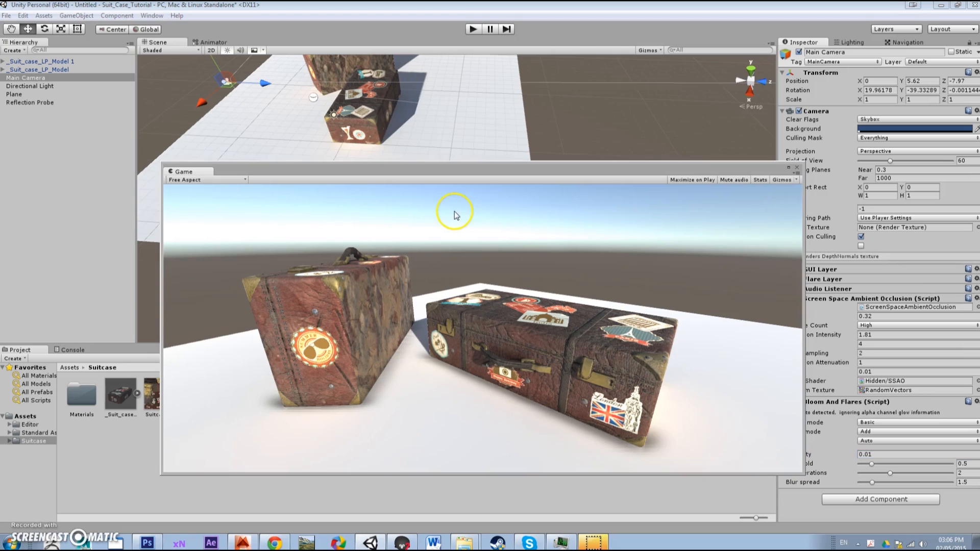
pyautogui.click(871, 501)
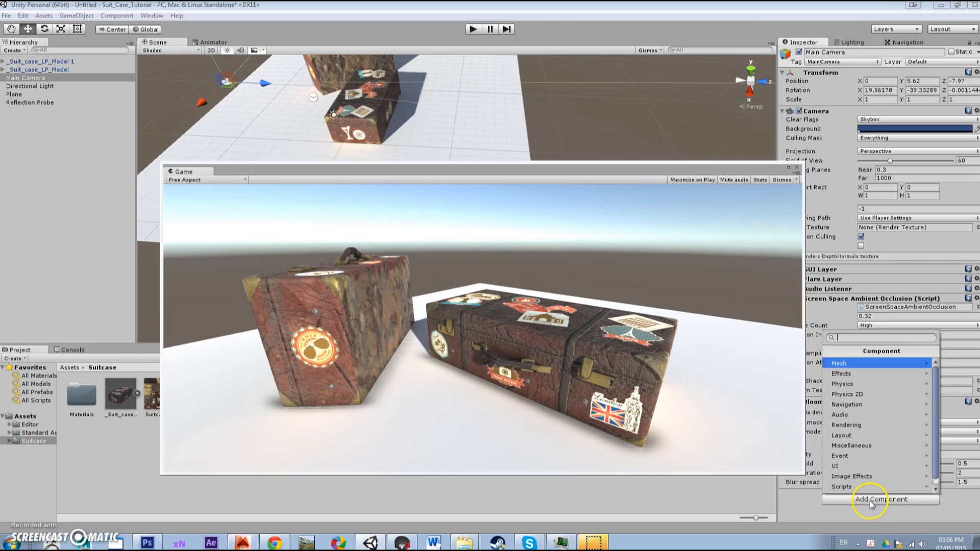
pyautogui.click(850, 479)
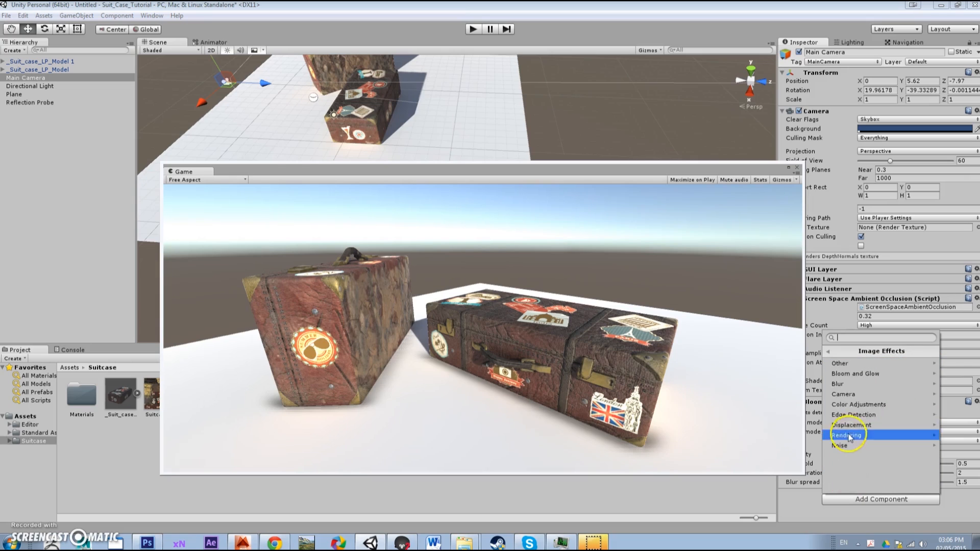
pyautogui.click(843, 394)
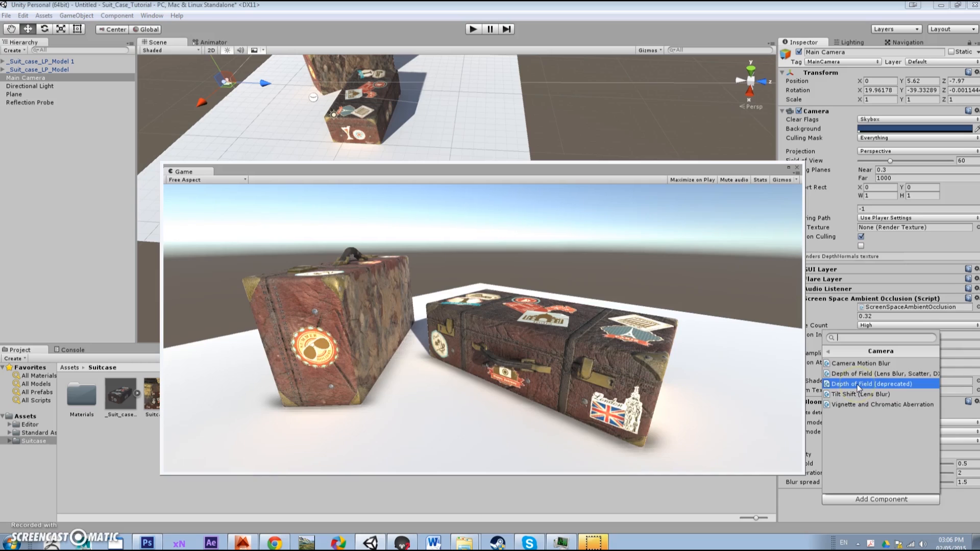
pyautogui.click(859, 384)
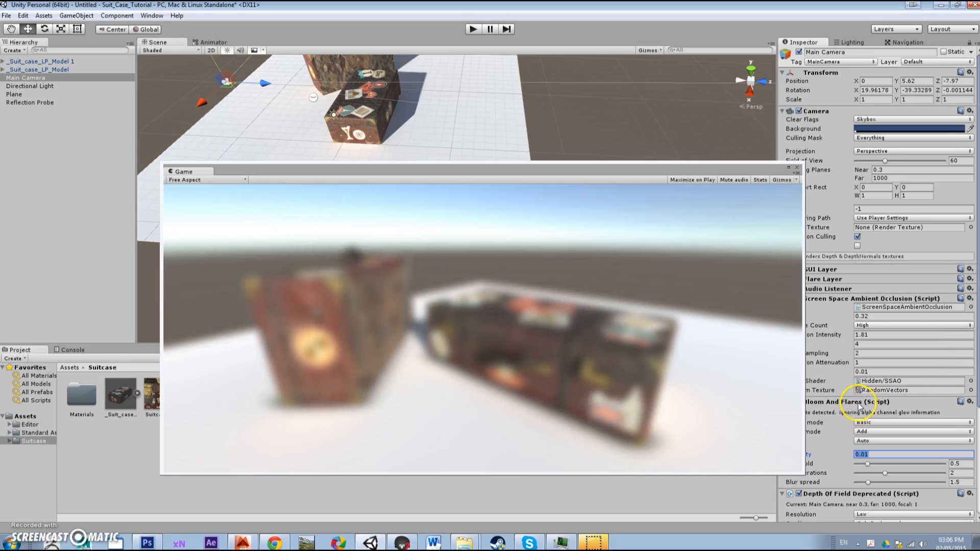
pyautogui.scroll(-3, 908, 494)
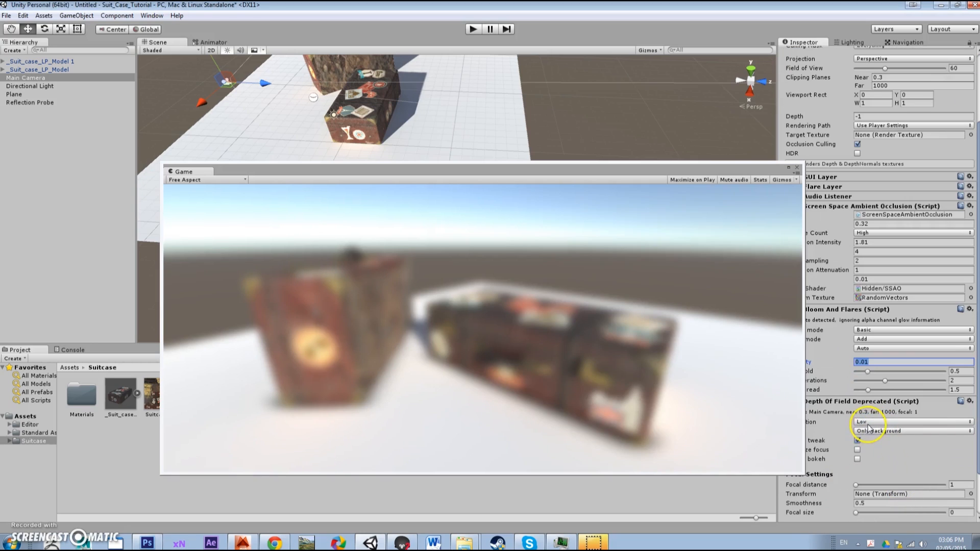
pyautogui.moveTo(679, 163); pyautogui.dragTo(532, 115)
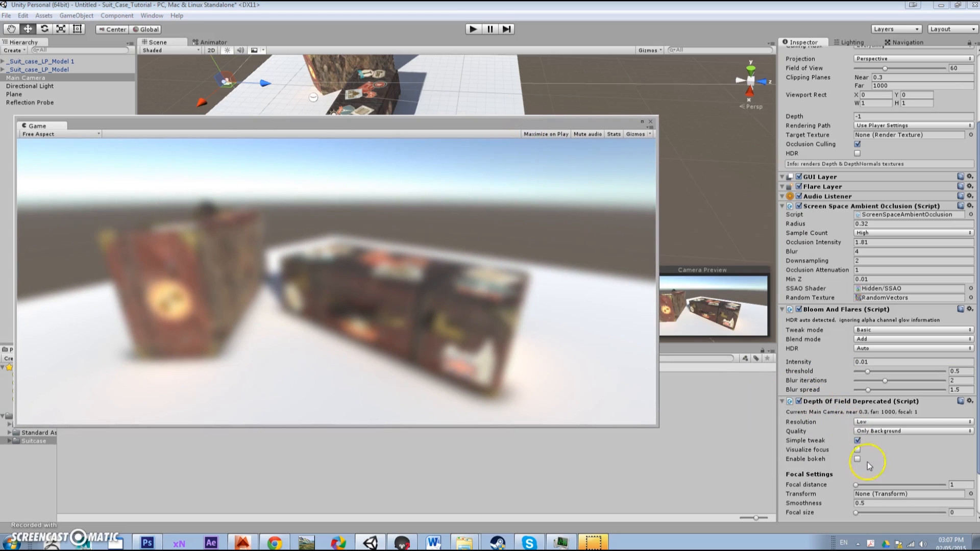
pyautogui.rightClick(857, 402)
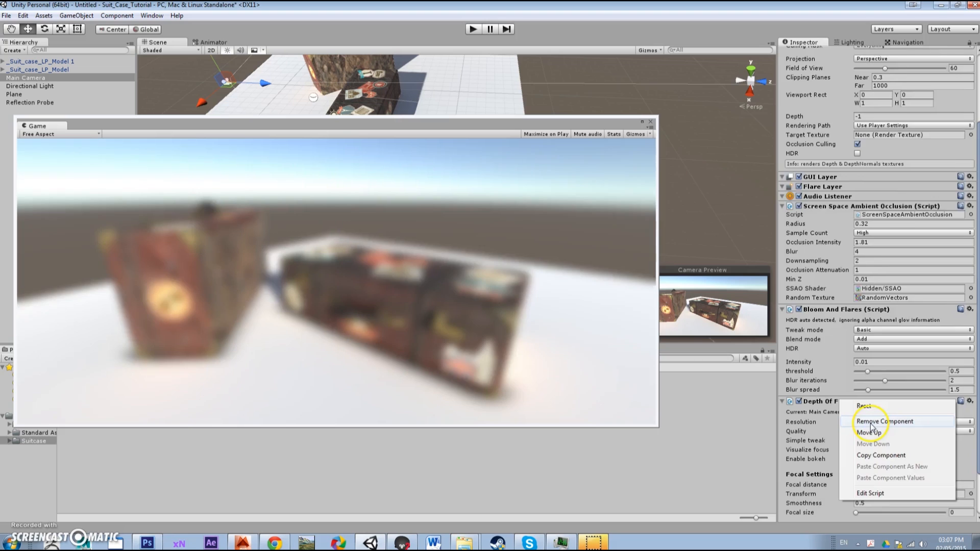
pyautogui.click(868, 424)
# Add the non-deprecated Depth of Field (Lens Blur, Scatter) image effect to the Main Camera.
pyautogui.click(868, 500)
pyautogui.click(847, 467)
pyautogui.click(845, 394)
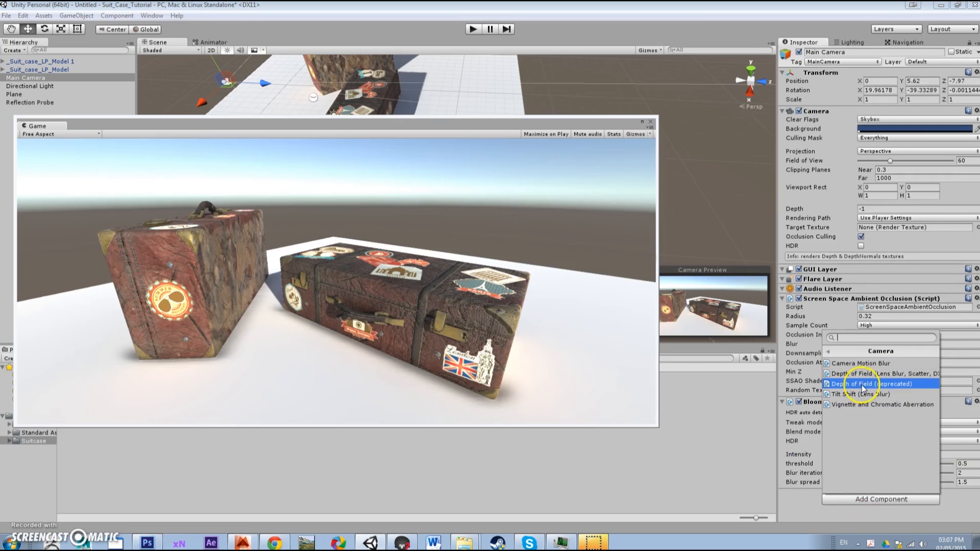
pyautogui.click(864, 377)
pyautogui.scroll(-3, 861, 445)
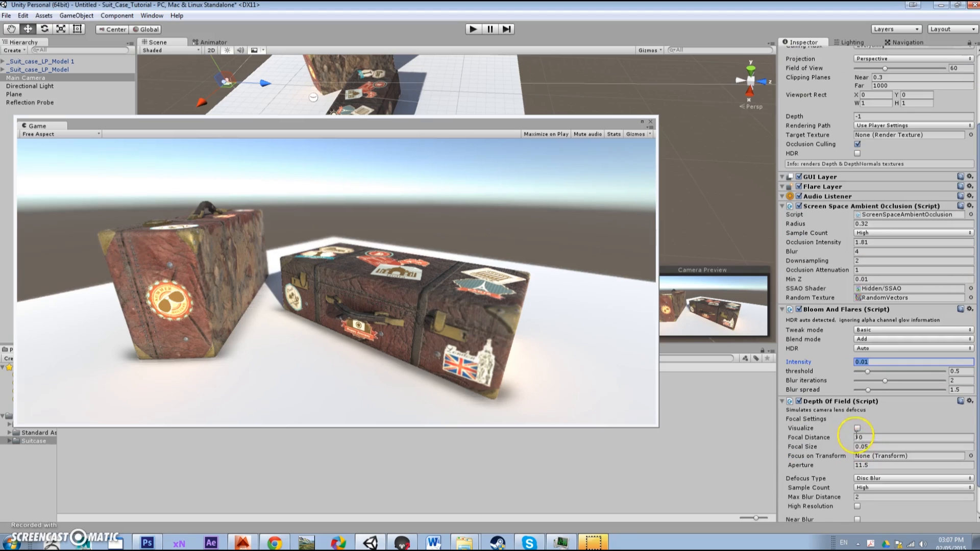
# Check the Depth of Field focus visualization, turn it off again, and set focal distance to 9.07 and aperture to 10.
pyautogui.click(858, 428)
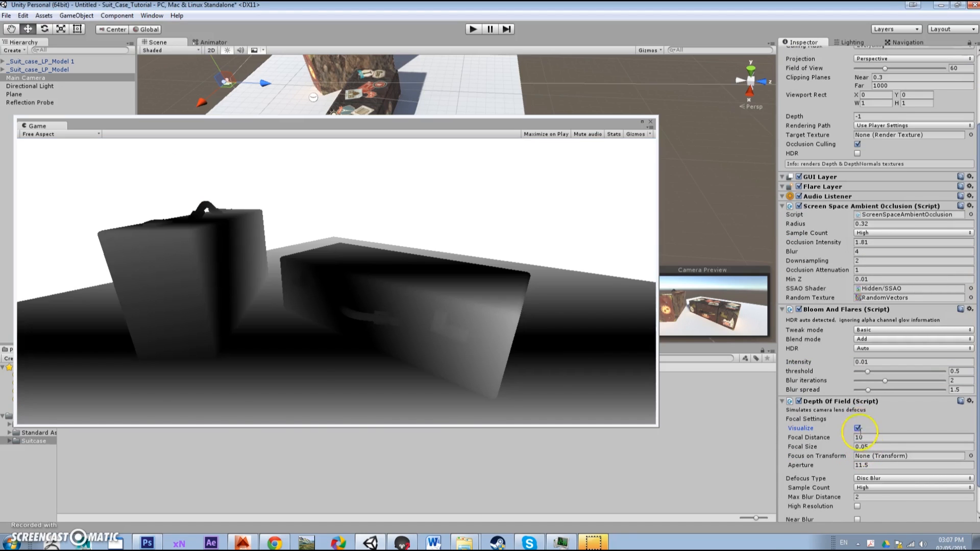
pyautogui.click(857, 428)
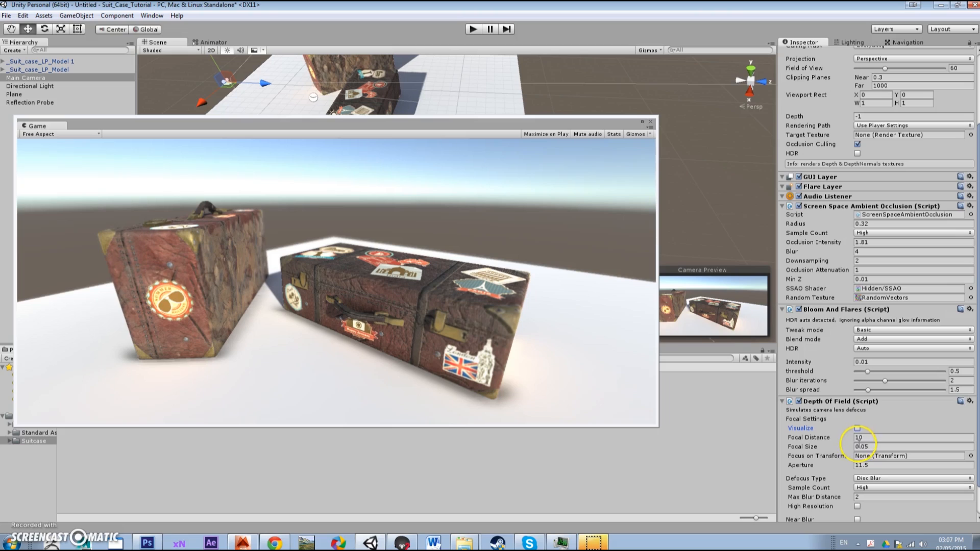
pyautogui.moveTo(838, 437); pyautogui.dragTo(824, 465)
pyautogui.click(311, 170)
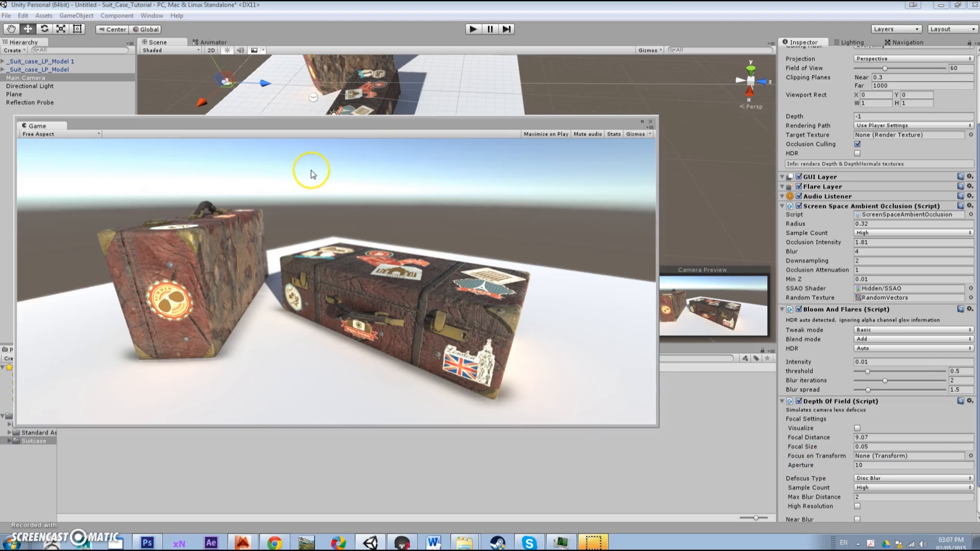
# Enlarge the floating Game view to examine the rendered suitcases with the camera effects, and close it.
pyautogui.moveTo(336, 123); pyautogui.dragTo(367, 2)
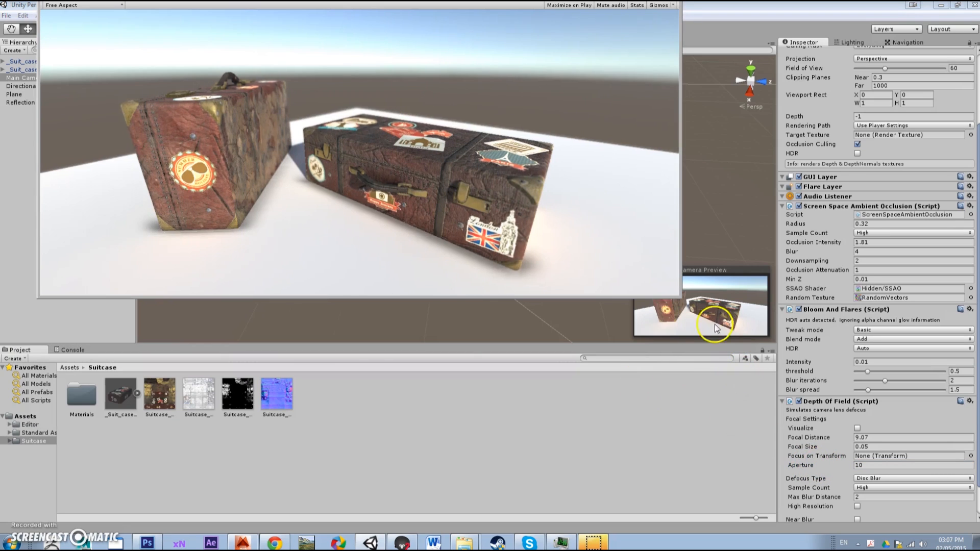
pyautogui.moveTo(681, 299); pyautogui.dragTo(866, 495)
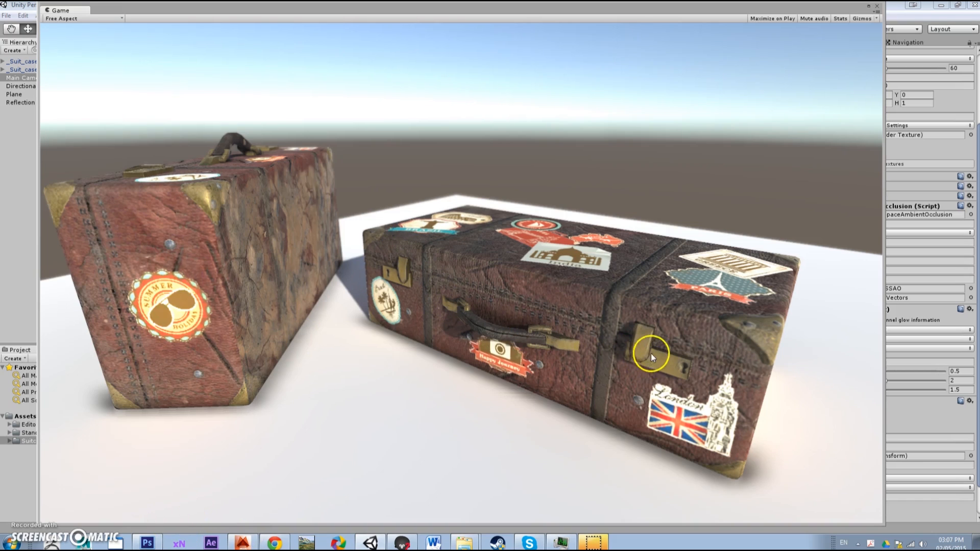
pyautogui.moveTo(850, 12); pyautogui.dragTo(807, 78)
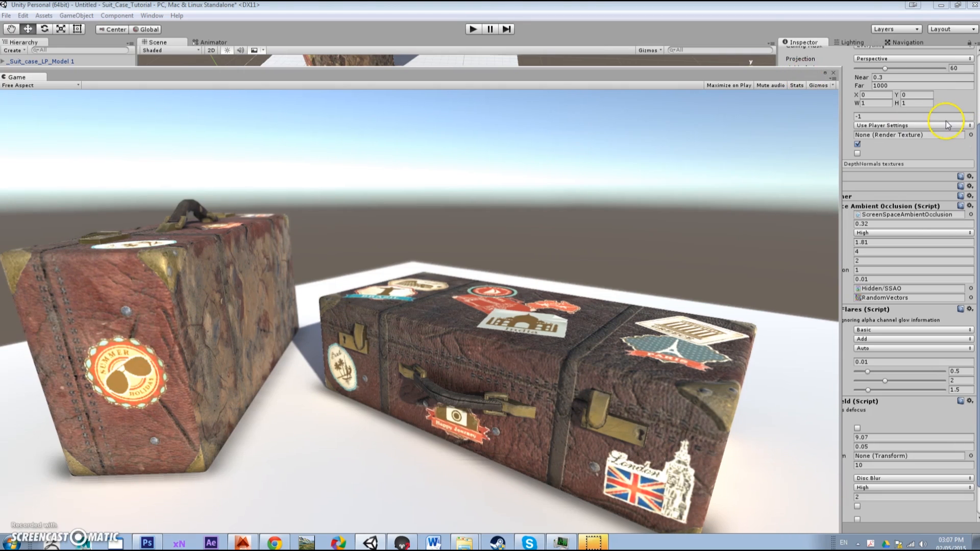
pyautogui.click(833, 73)
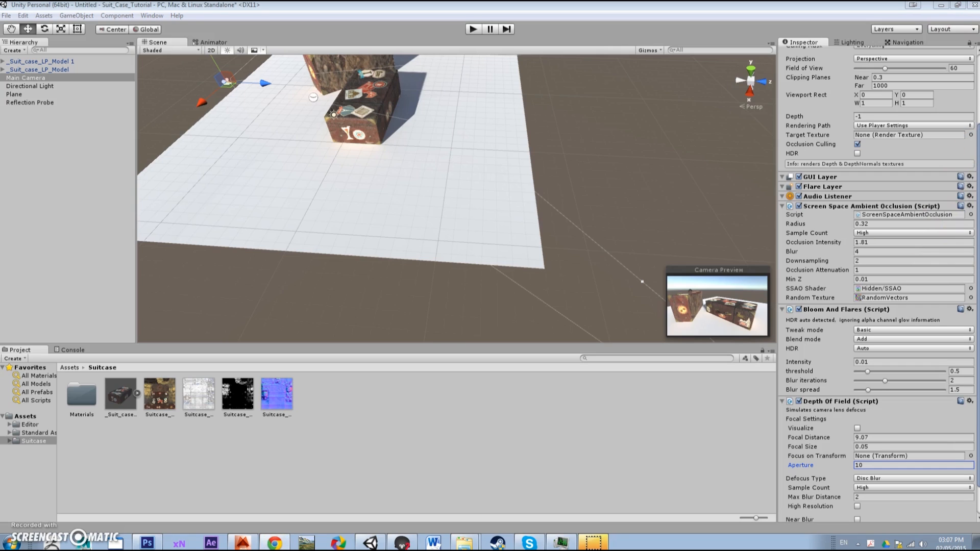
# Switch to the artist's portfolio website in Chrome and look through its Tutorials and Projects pages.
pyautogui.moveTo(979, 252); pyautogui.dragTo(140, 1)
pyautogui.scroll(-5, 510, 326)
pyautogui.scroll(5, 510, 326)
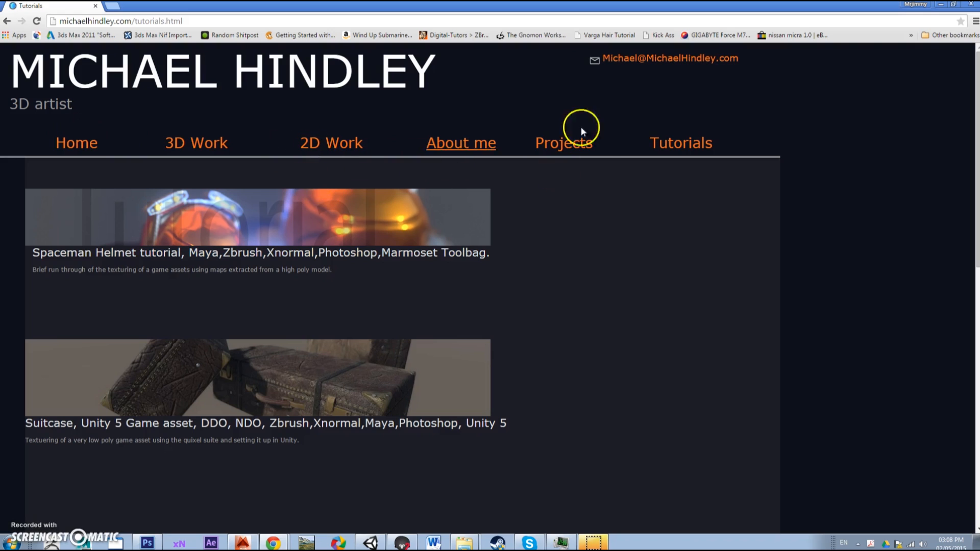
pyautogui.click(573, 150)
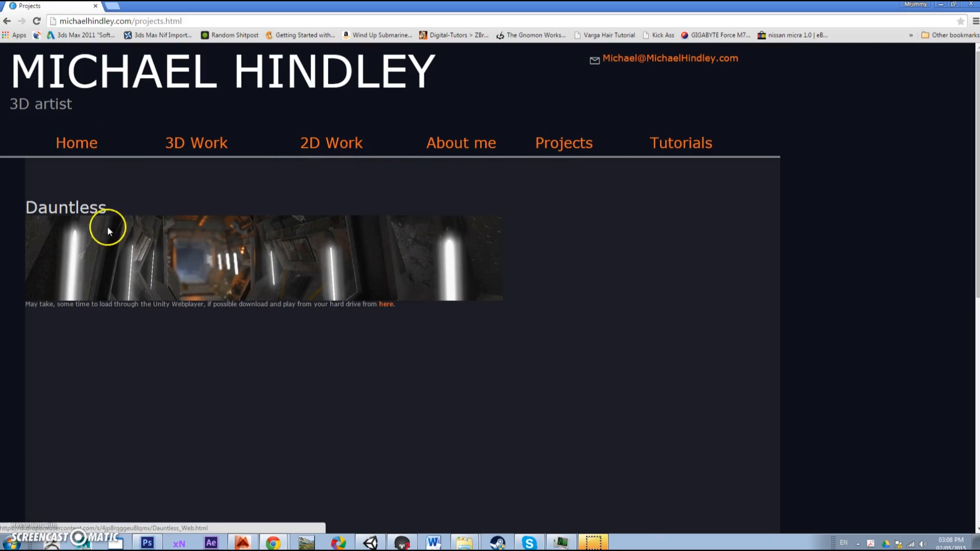
pyautogui.click(657, 146)
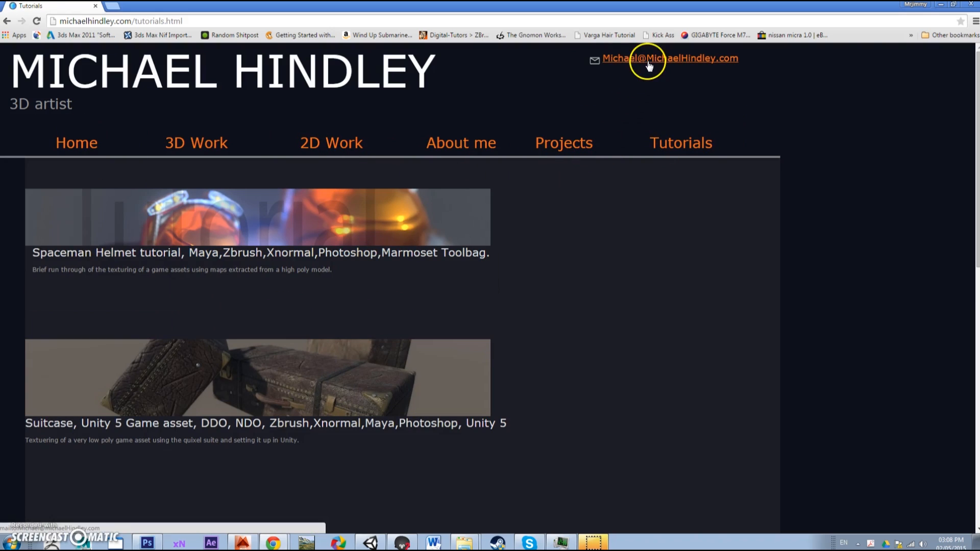
pyautogui.scroll(-2, 416, 317)
pyautogui.scroll(2, 416, 317)
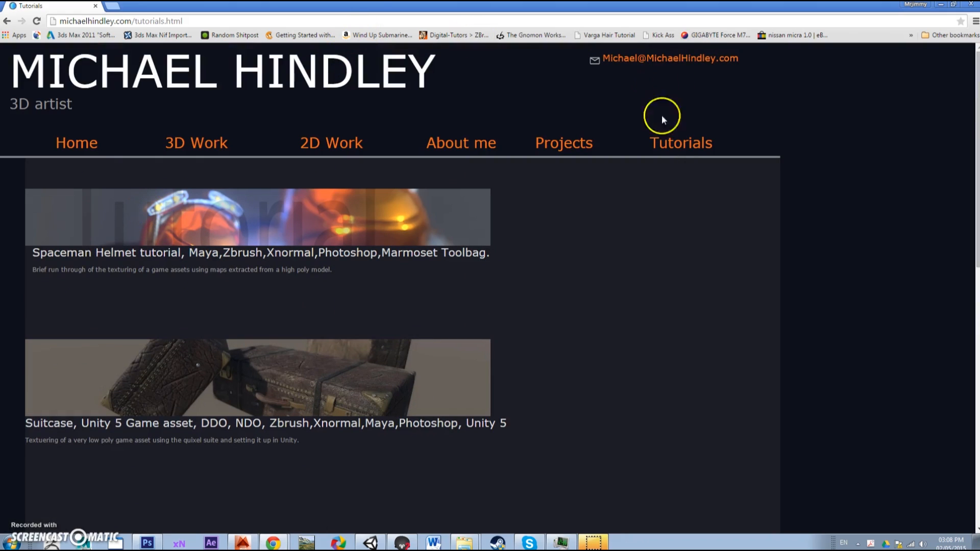
pyautogui.click(593, 544)
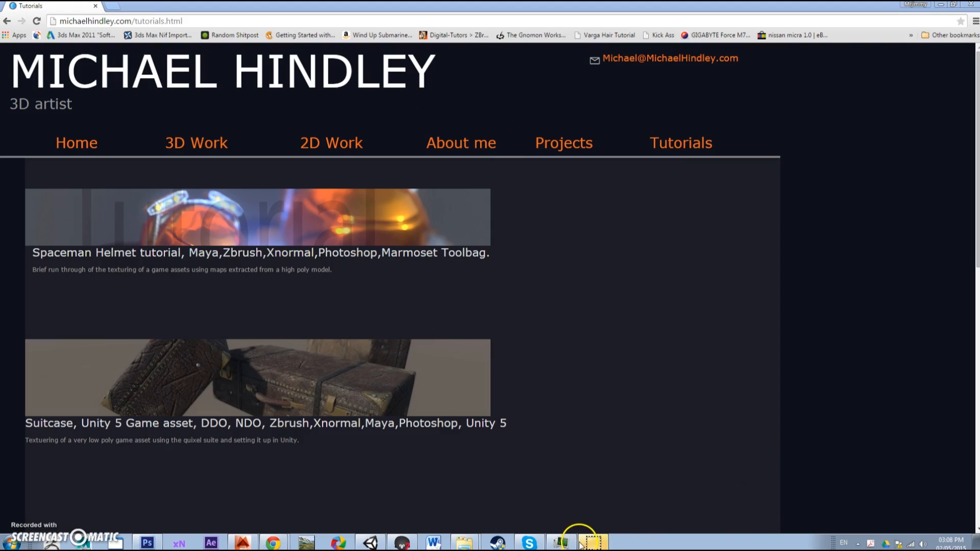